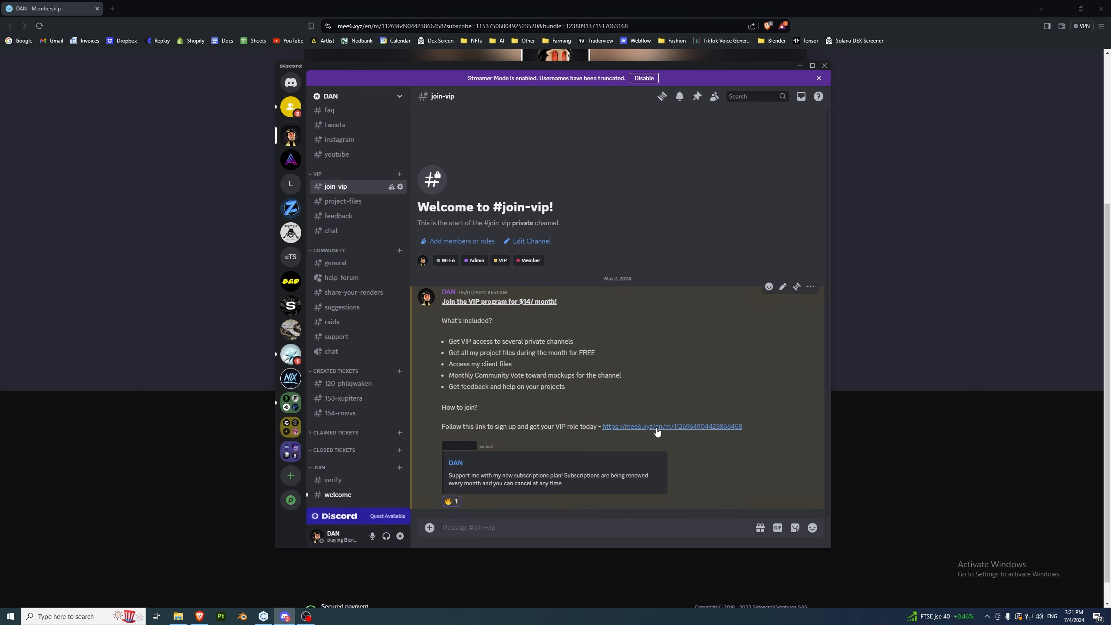
- Bring up the membership page in the browser and look over its subscription offer
click(875, 329)
scroll(848, 350, up, 3)
scroll(682, 442, down, 2)
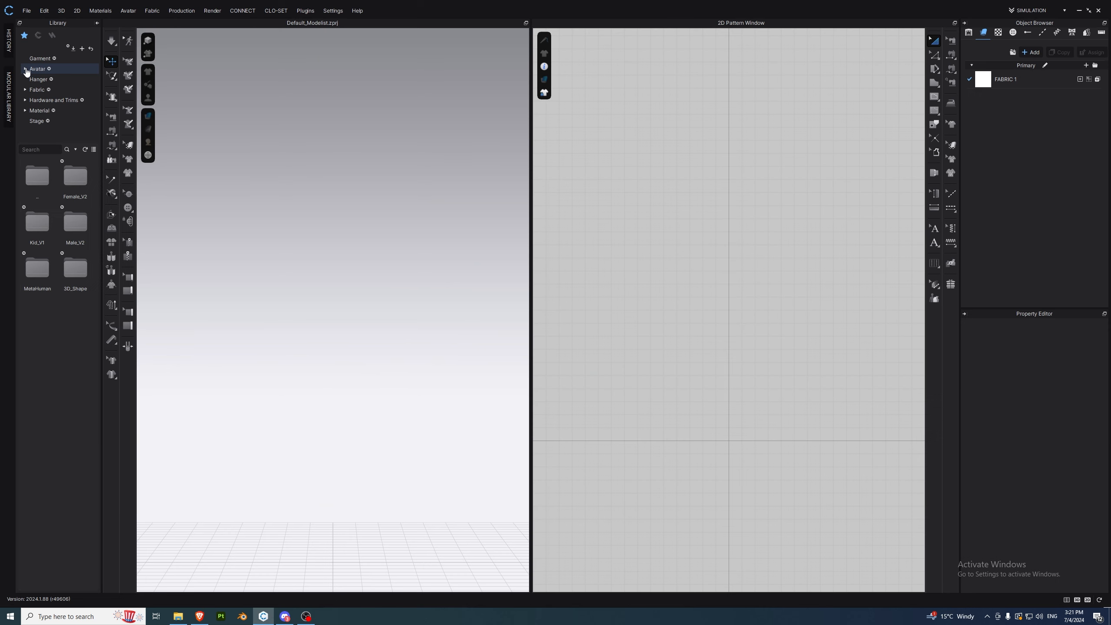
- Load the MV2.1_Luka.avt avatar from the Male_V2 library into the 3D workspace
click(26, 70)
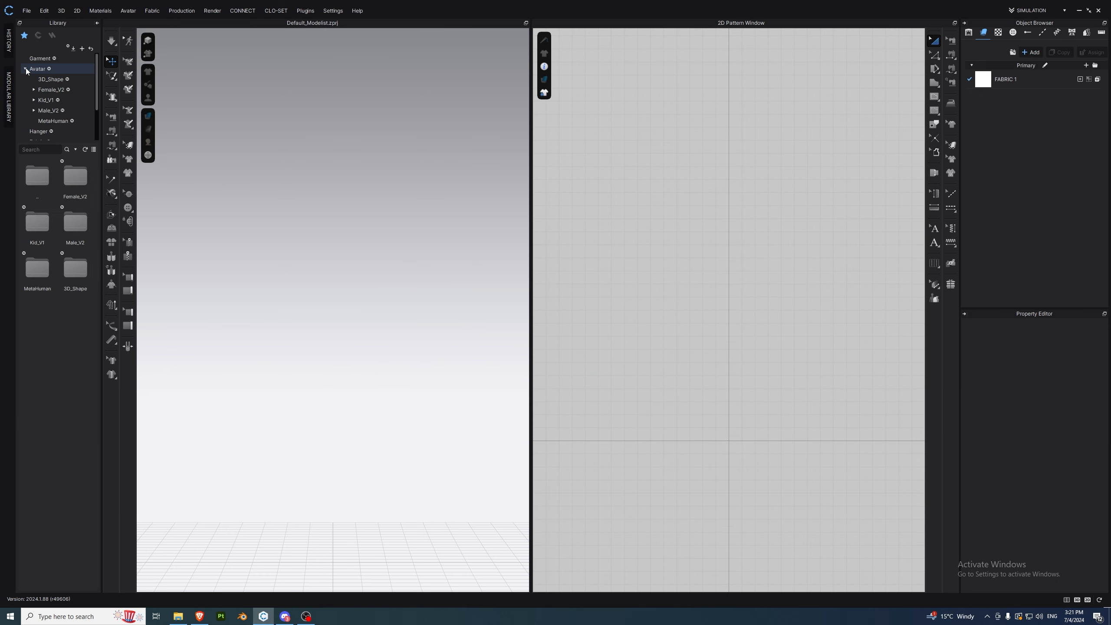
click(49, 111)
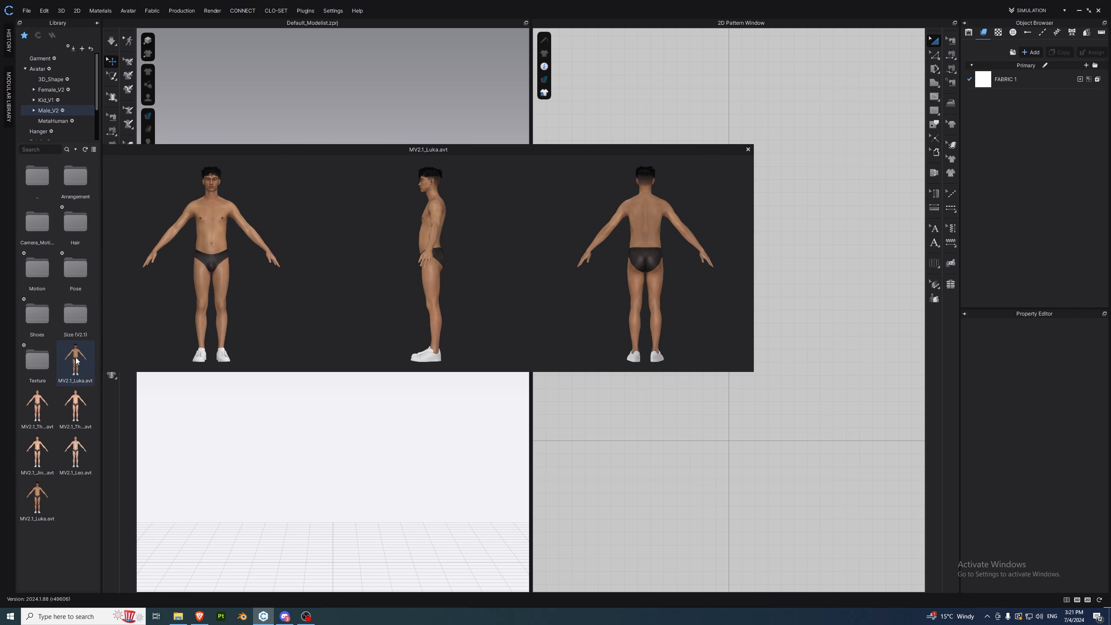
drag(76, 358, 330, 309)
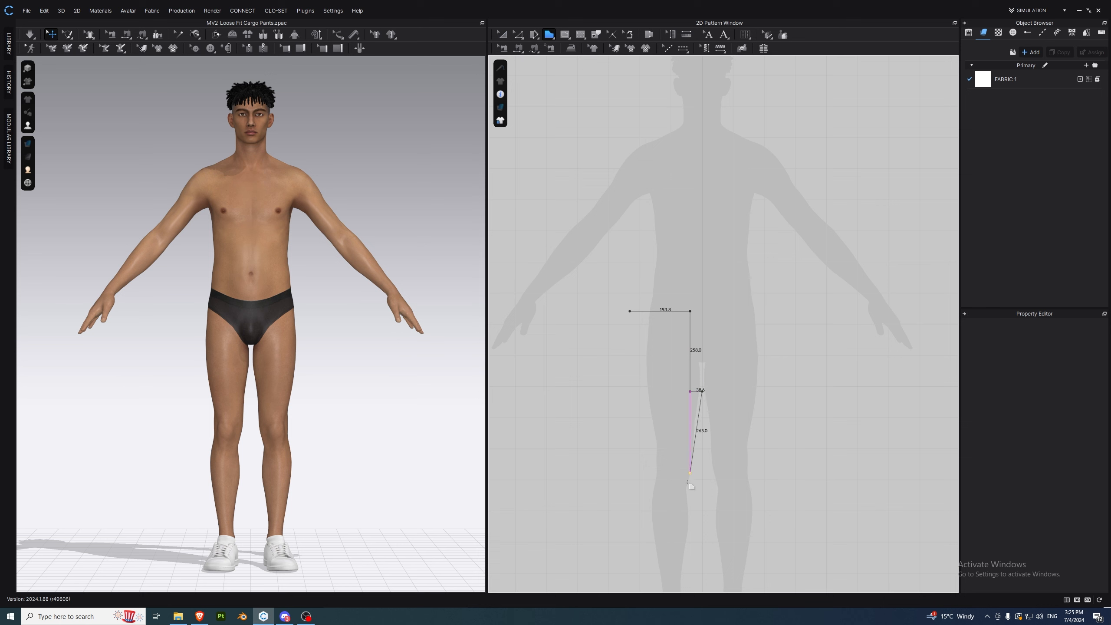
- Close the front leg polygon at its starting point and place a symmetric pattern of it on the opposite leg
click(630, 312)
key(a)
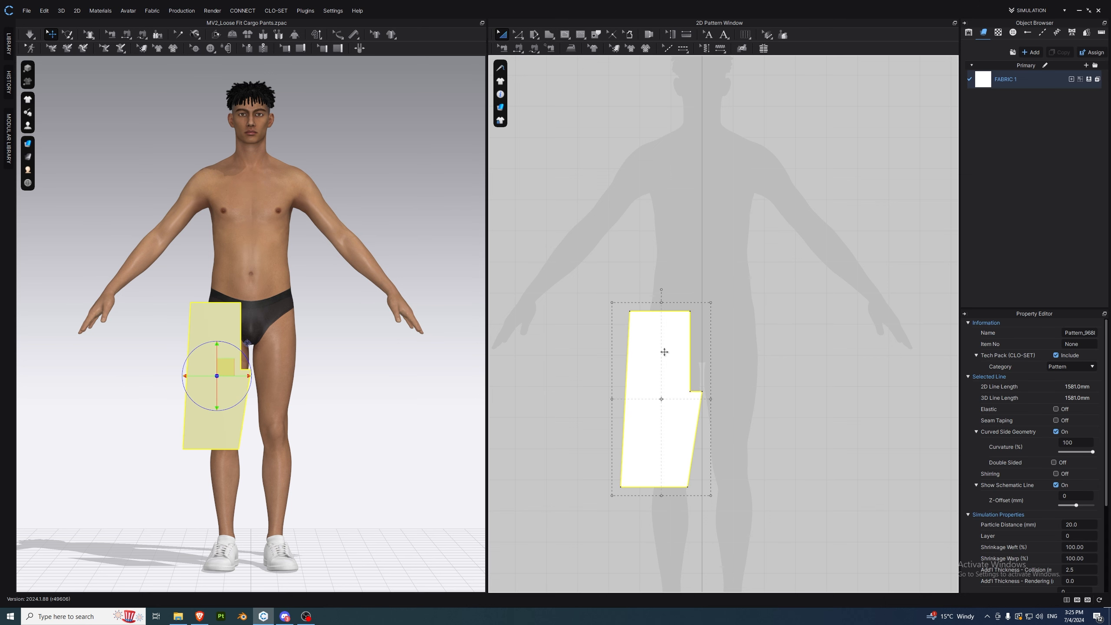
right_click(662, 352)
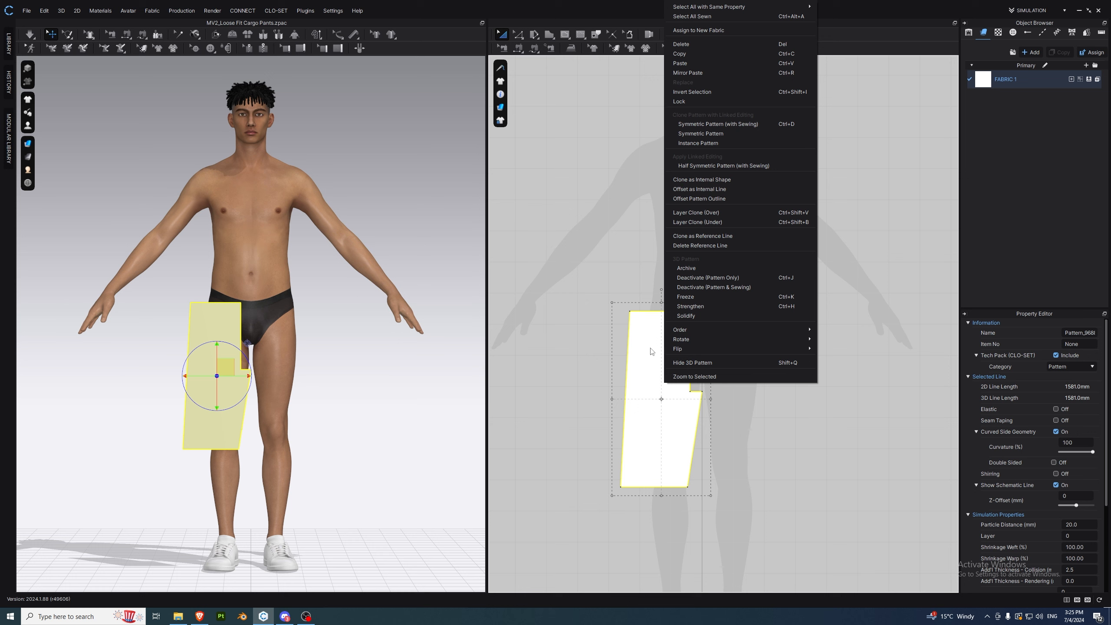
click(728, 134)
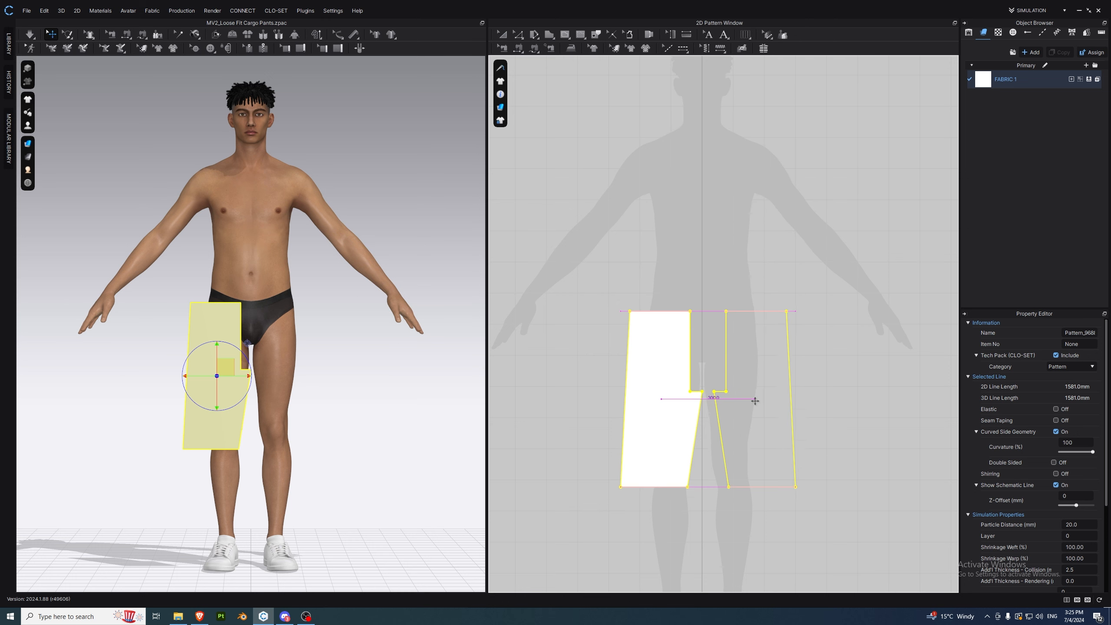
click(751, 397)
- Round the inner crotch corner of the front leg patterns into a smooth curve
click(519, 35)
click(552, 95)
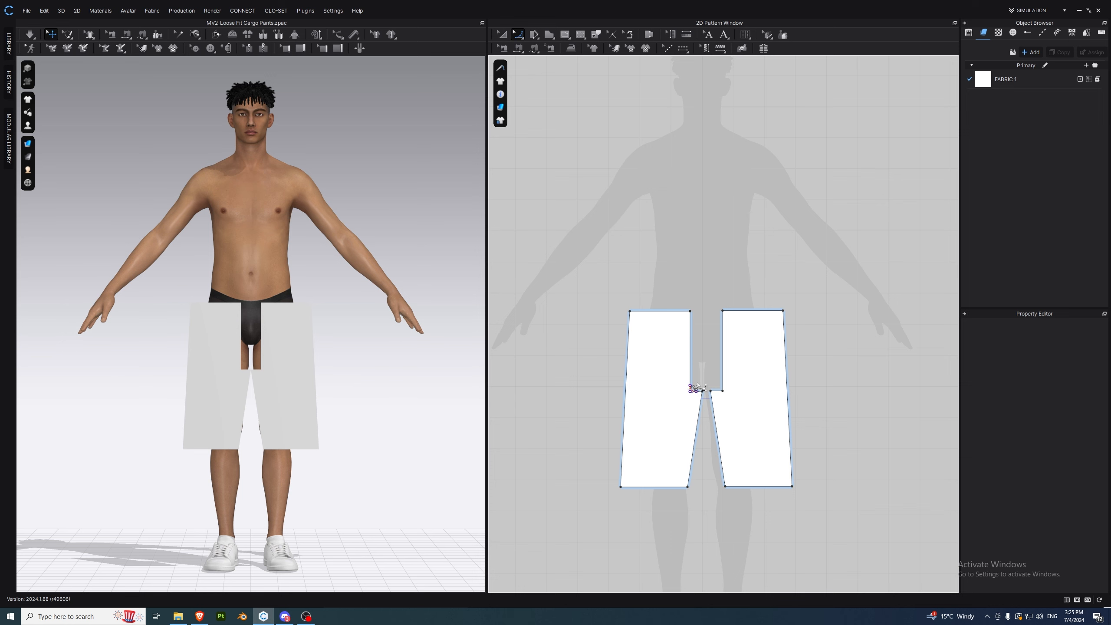
drag(708, 377, 708, 376)
- Space the two mirrored front leg patterns slightly further apart around the avatar's centre line
key(a)
mouse_move(280, 423)
right_down()
mouse_move(292, 419)
mouse_move(285, 426)
right_up()
click(656, 421)
click(766, 414)
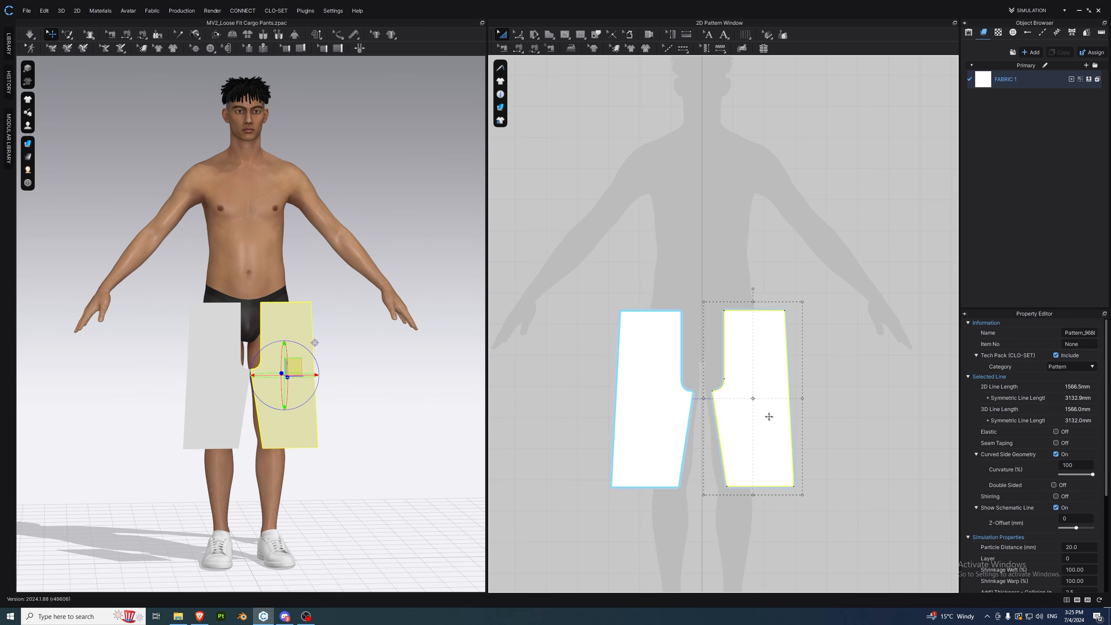
click(507, 392)
click(653, 377)
click(700, 245)
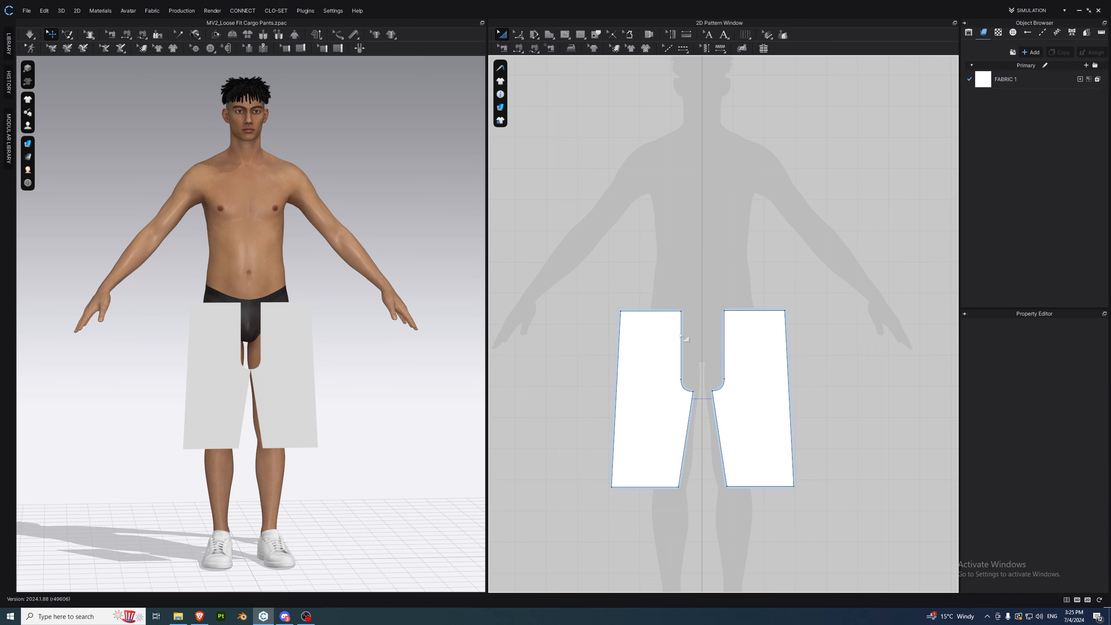
- Copy one front leg pattern and paste the duplicate beside the front pair as the back piece
click(664, 353)
scroll(686, 250, down, 4)
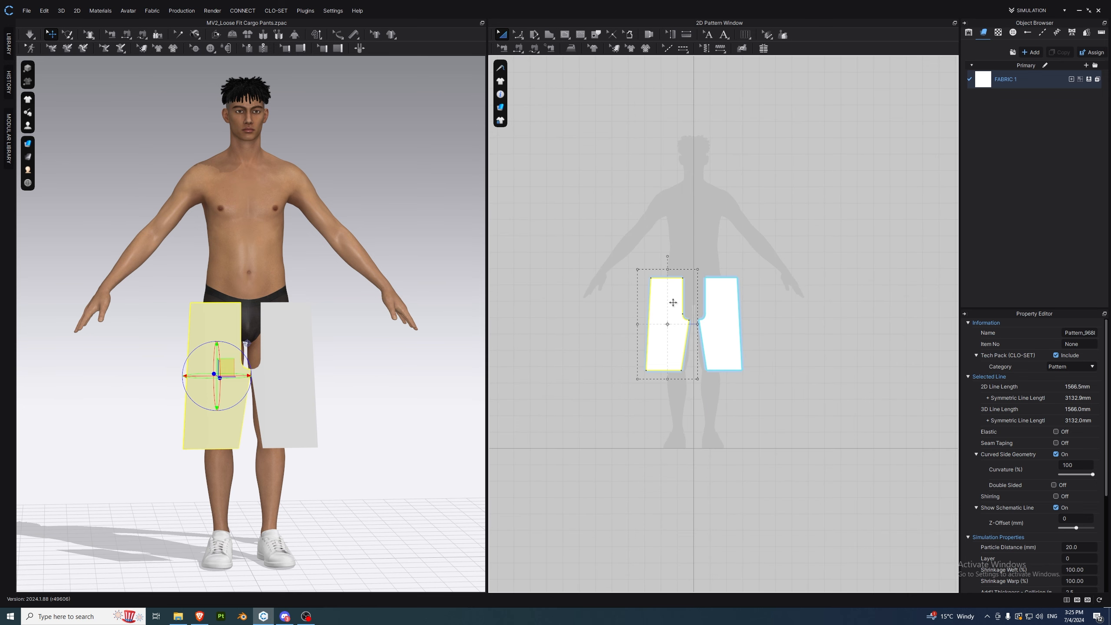
click(842, 315)
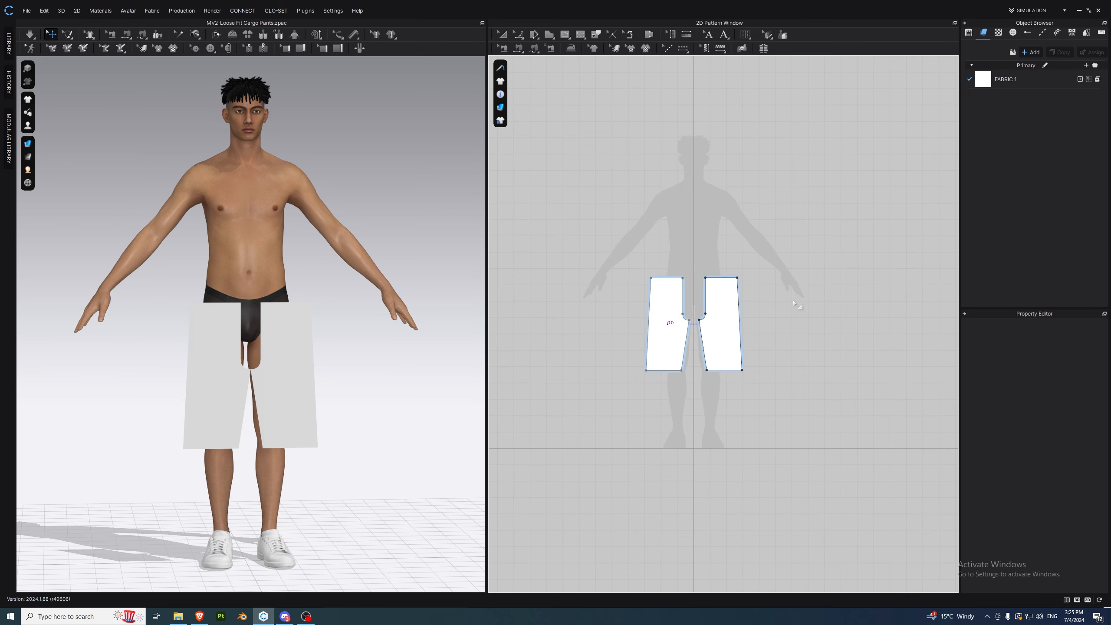
click(796, 323)
- Move the pasted back piece in 3D so it hangs behind the avatar's matching leg
right_drag(414, 346, 440, 358)
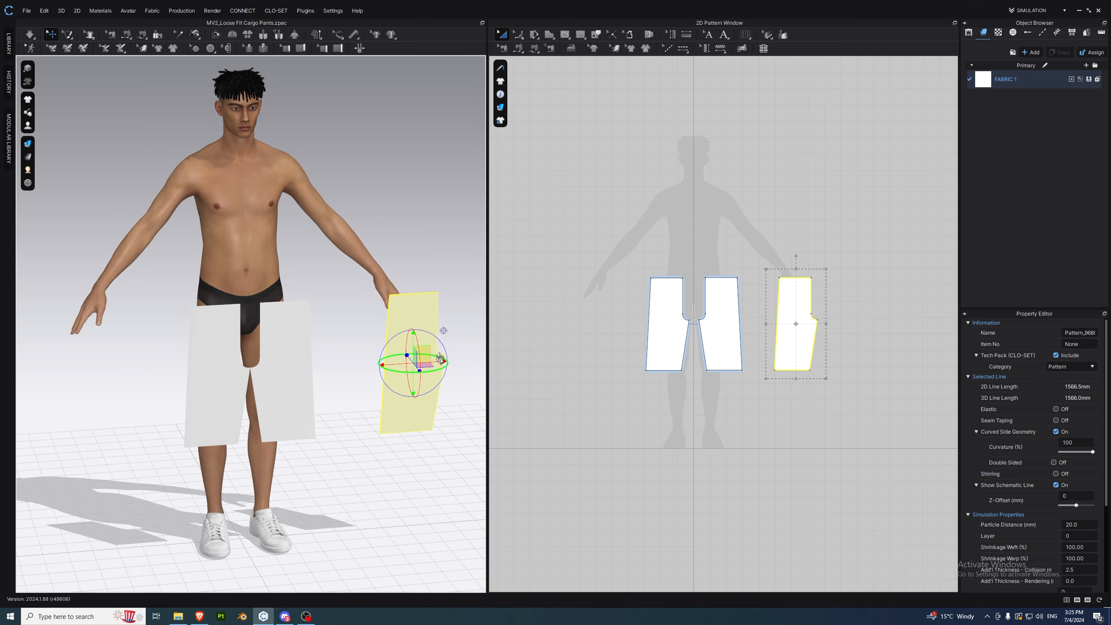
drag(442, 359, 240, 372)
right_drag(240, 372, 412, 327)
- Create a symmetric pattern of the back piece and place it beside the original
right_click(794, 306)
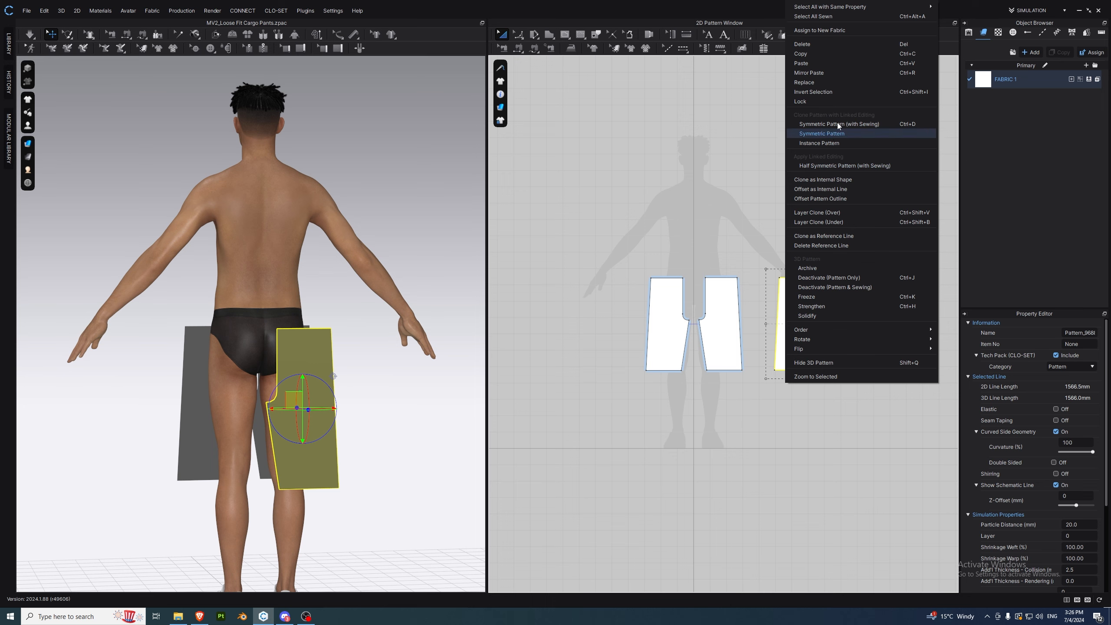
click(821, 134)
click(844, 325)
- Raise the outer waist corners of the front and back leg patterns, moving the back corner further outward
right_drag(254, 439, 385, 376)
scroll(805, 297, up, 3)
key(z)
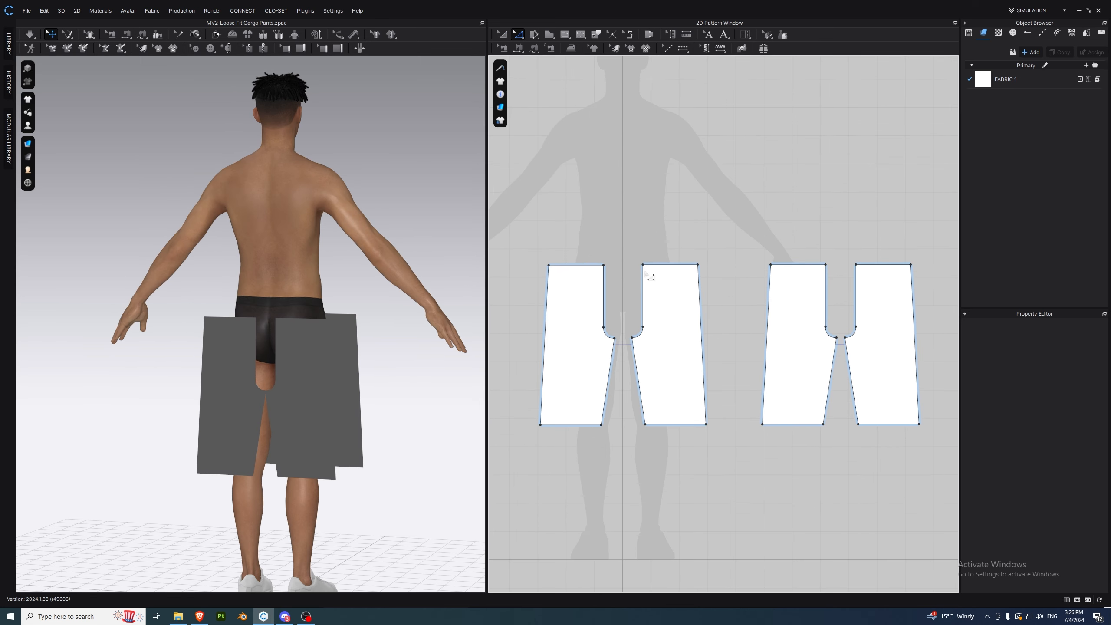
drag(698, 265, 698, 258)
drag(771, 265, 762, 253)
drag(582, 321, 624, 346)
- Move the back leg pattern outward, away from its mirrored half
key(a)
click(799, 311)
drag(803, 299, 780, 300)
- Widen the back leg patterns by moving the inseam inward toward the centre, and raise the crotch curve's start point to deepen it
key(z)
click(802, 316)
drag(806, 378, 815, 379)
click(824, 316)
scroll(796, 328, down, 1)
click(803, 333)
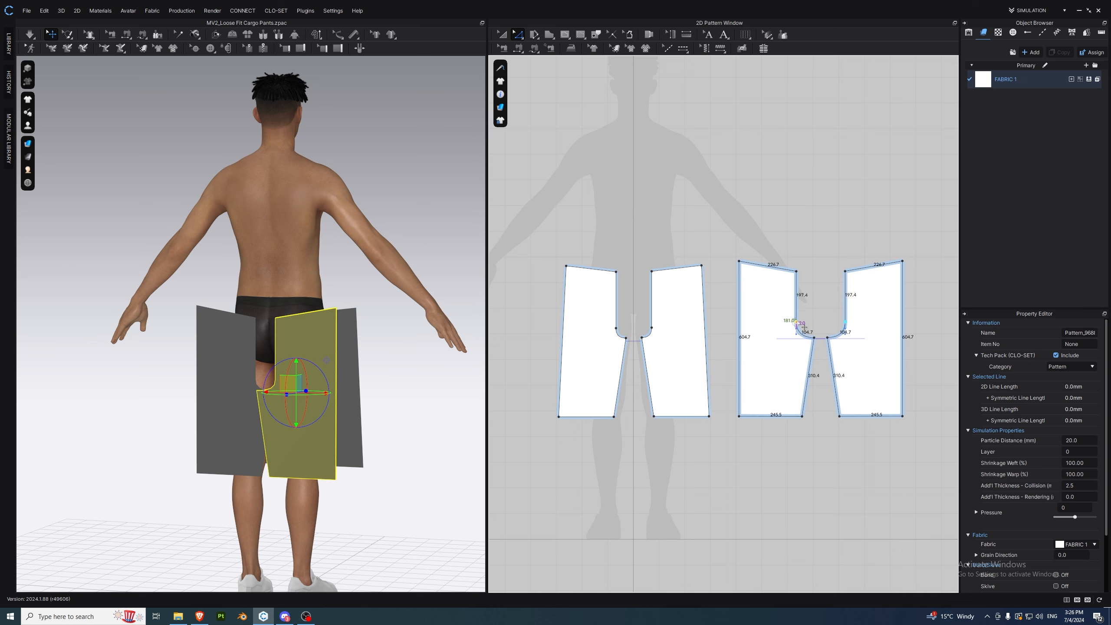
drag(796, 319, 796, 318)
click(821, 312)
- Sew the outer side edges of both front legs to the matching back leg edges
mouse_move(376, 352)
right_down()
mouse_move(456, 355)
mouse_move(464, 371)
mouse_move(377, 358)
right_up()
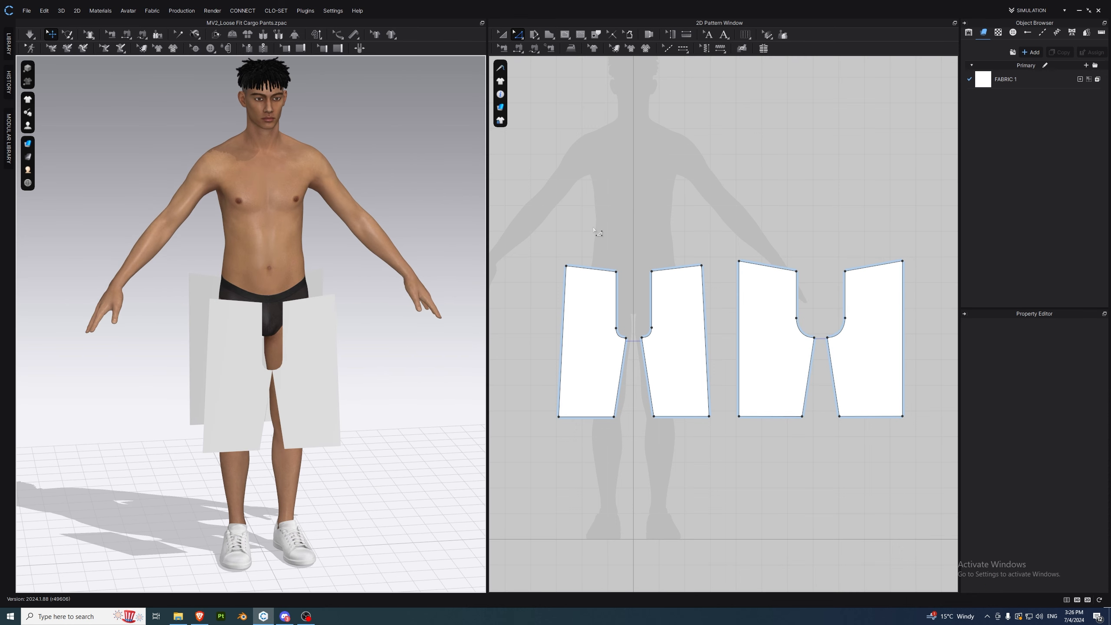
key(u)
middle_drag(566, 314, 585, 315)
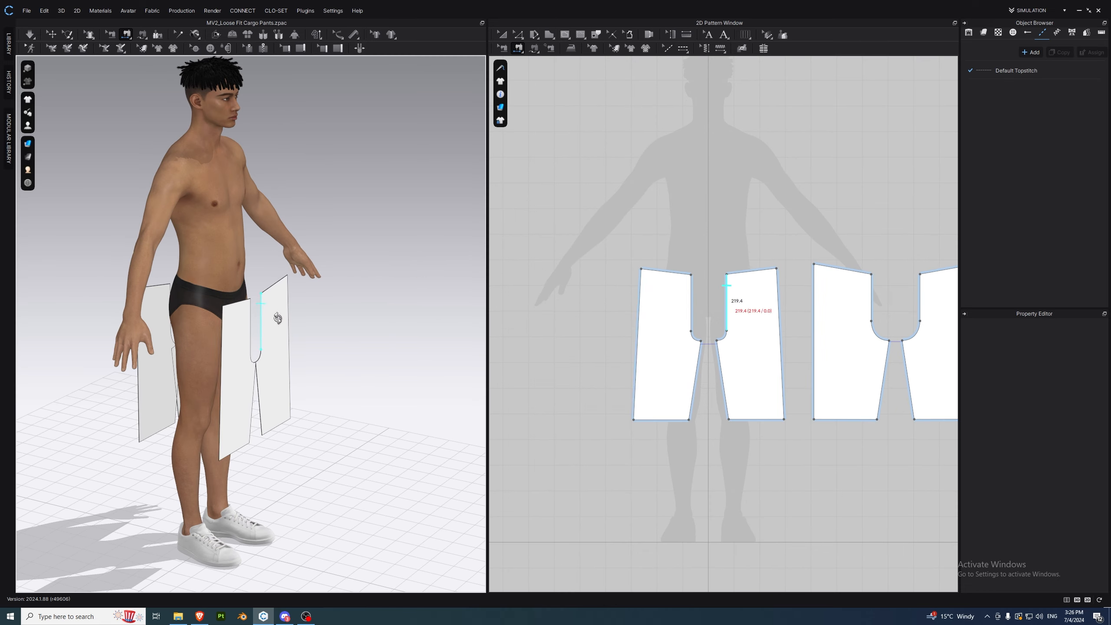
right_drag(223, 341, 215, 336)
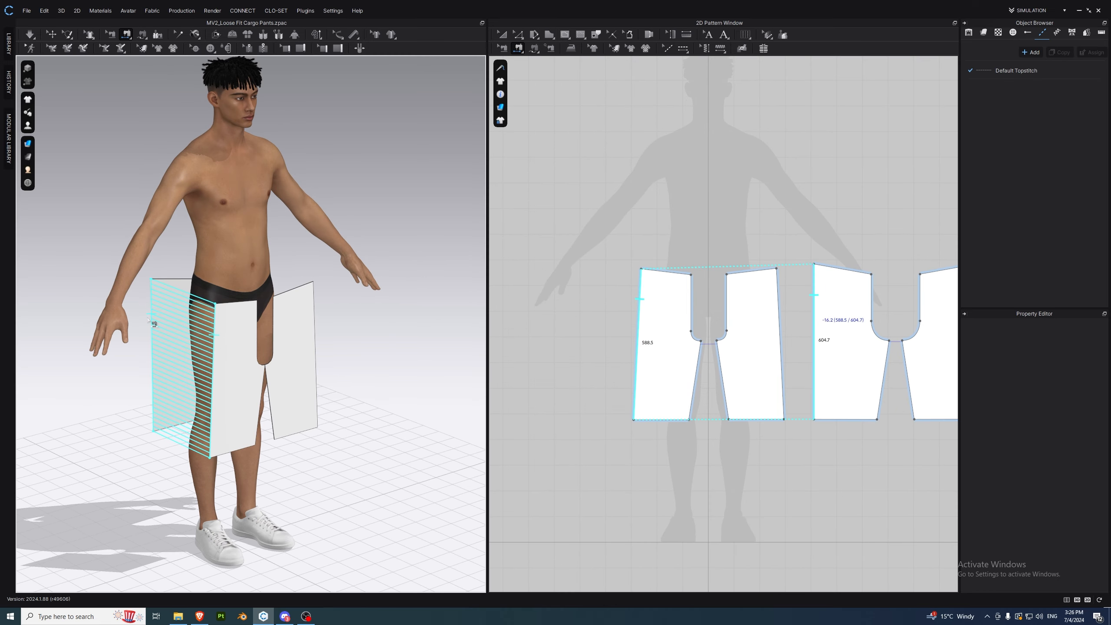
right_drag(322, 292, 318, 331)
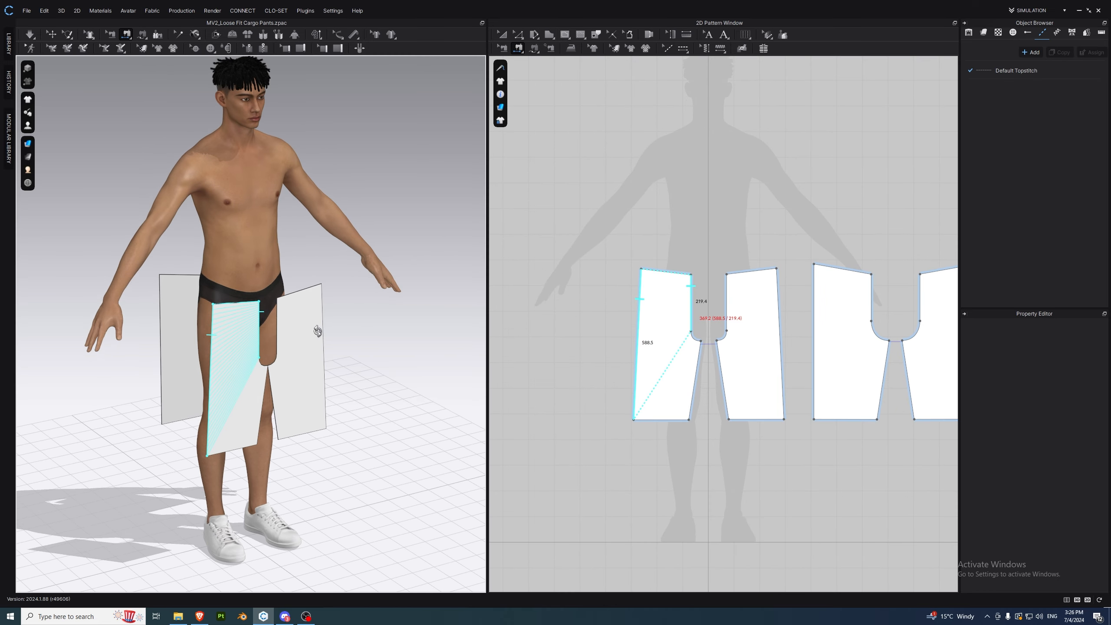
click(160, 321)
right_drag(162, 323, 257, 384)
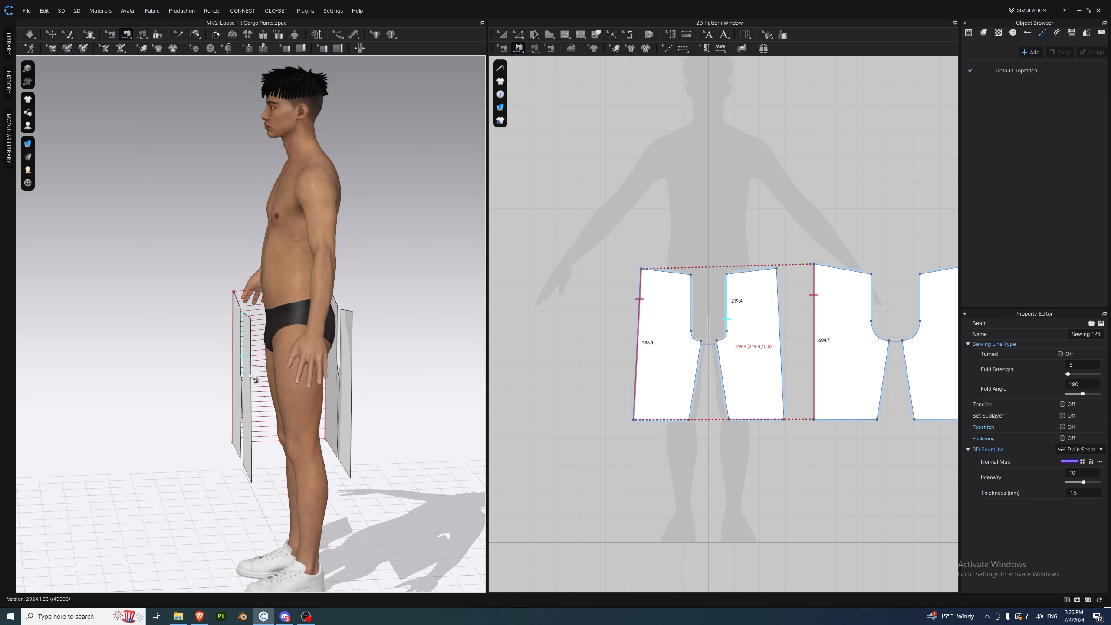
right_drag(359, 379, 379, 355)
- Sew the front inseams to the matching back inseams on both legs
right_drag(707, 377, 640, 376)
click(640, 376)
click(822, 373)
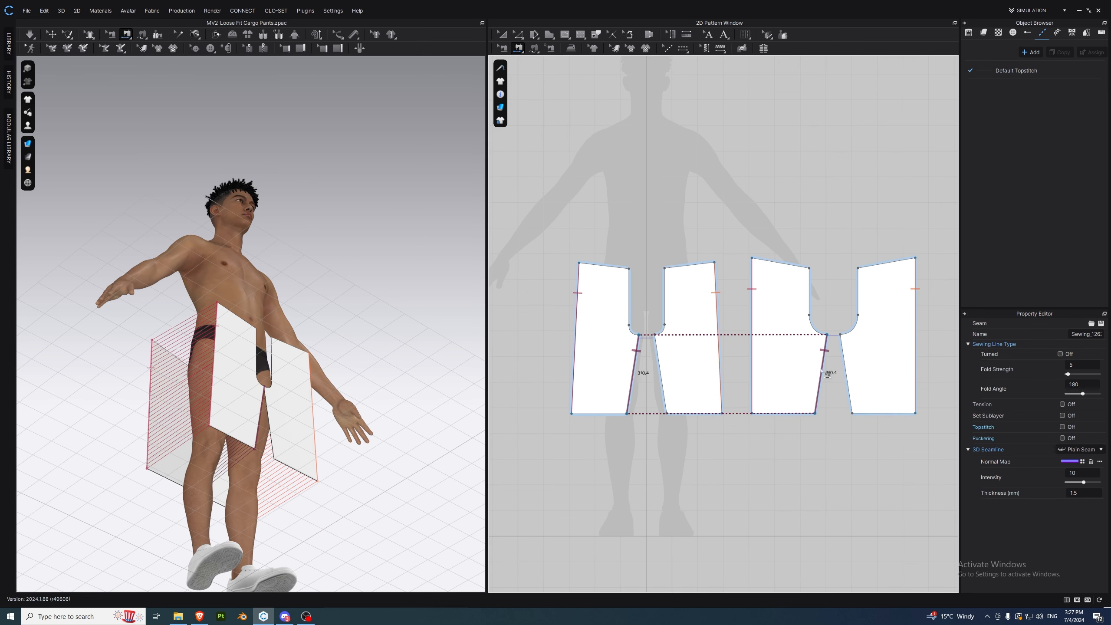
click(658, 364)
click(845, 371)
- Sew the two front pieces together along their straight centre edges and crotch curves
right_drag(306, 360, 245, 388)
click(632, 288)
click(660, 289)
click(632, 331)
click(660, 331)
- Sew the two back pieces together along their crotch curves and straight centre edges
click(852, 326)
click(811, 287)
click(856, 288)
right_drag(376, 325, 273, 361)
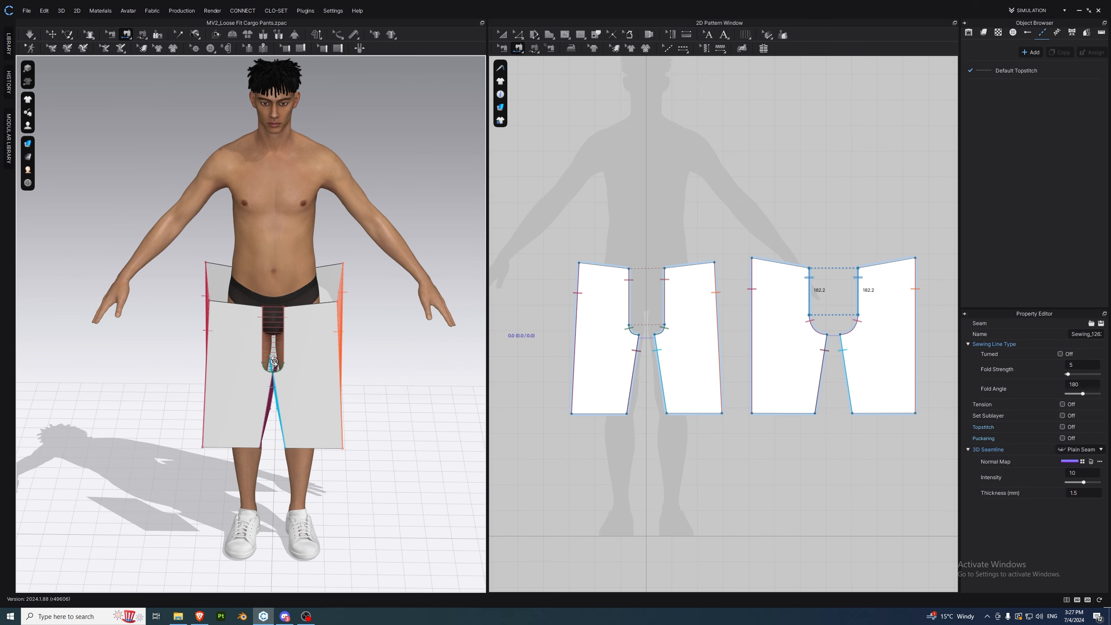
- Draw a circumference measure of about 864 mm around the avatar at the top of the underwear
click(353, 34)
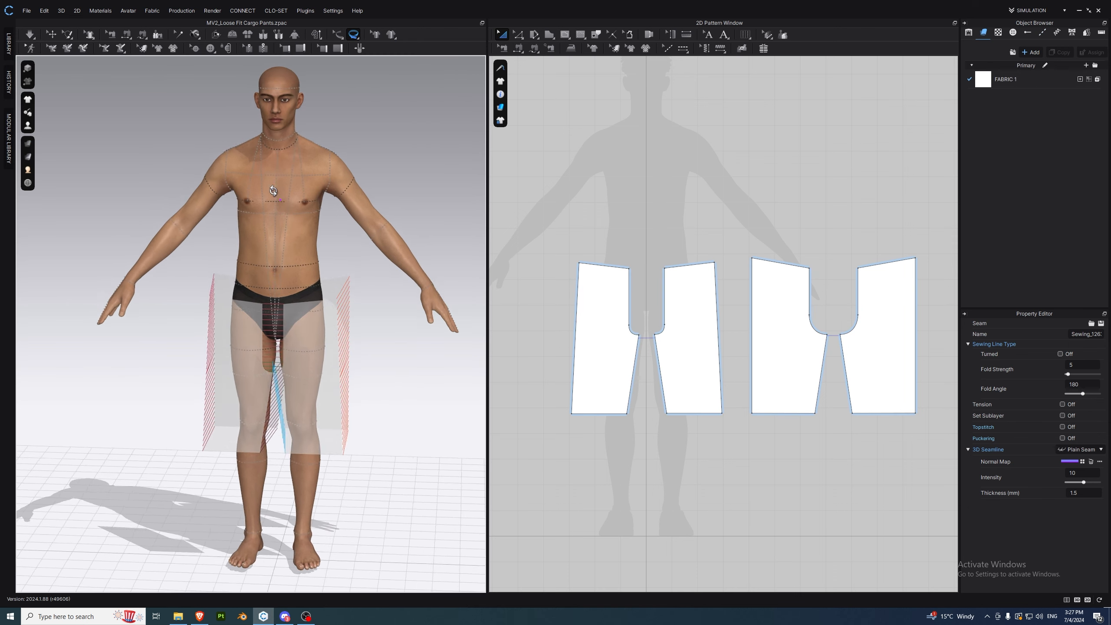
scroll(251, 268, up, 5)
right_drag(220, 272, 395, 285)
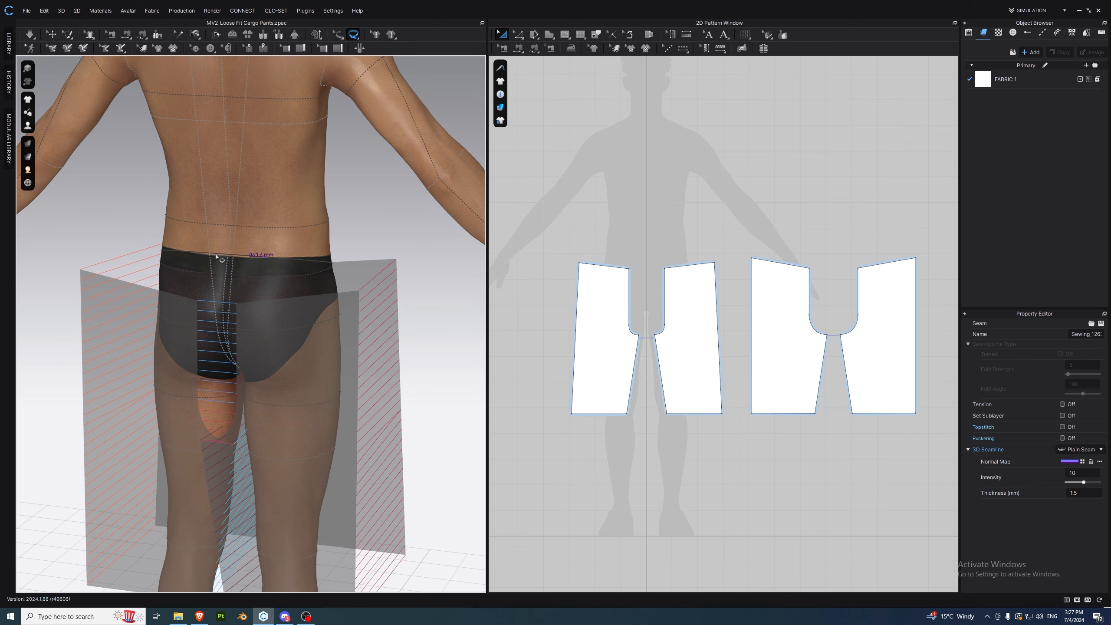
click(203, 254)
right_drag(202, 255, 88, 246)
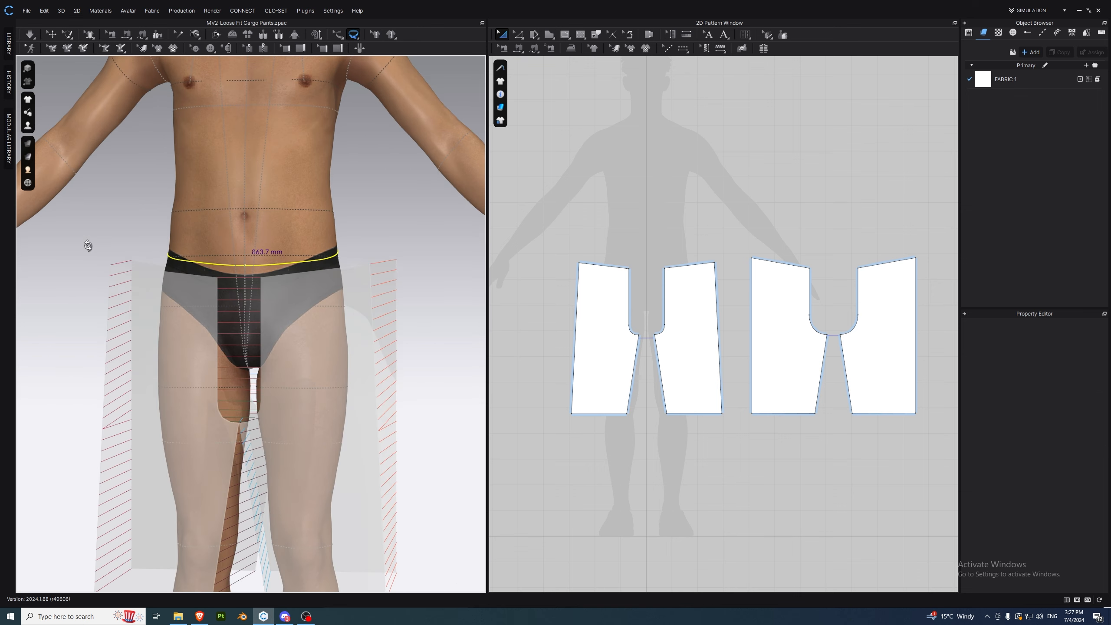
- Attach the front and back waist edges of the shorts to the new circumference line with Attach to Measure (Avatar)
key(2)
click(347, 35)
click(339, 36)
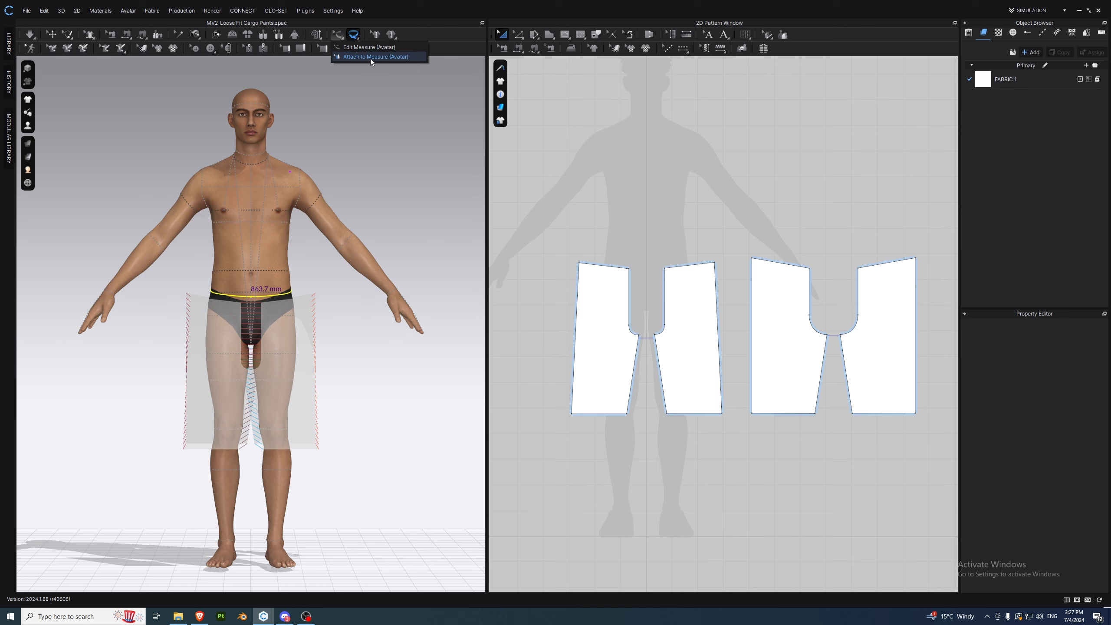
click(370, 58)
right_drag(288, 264, 317, 280)
click(294, 315)
click(284, 302)
right_drag(231, 308, 266, 327)
click(265, 306)
click(231, 300)
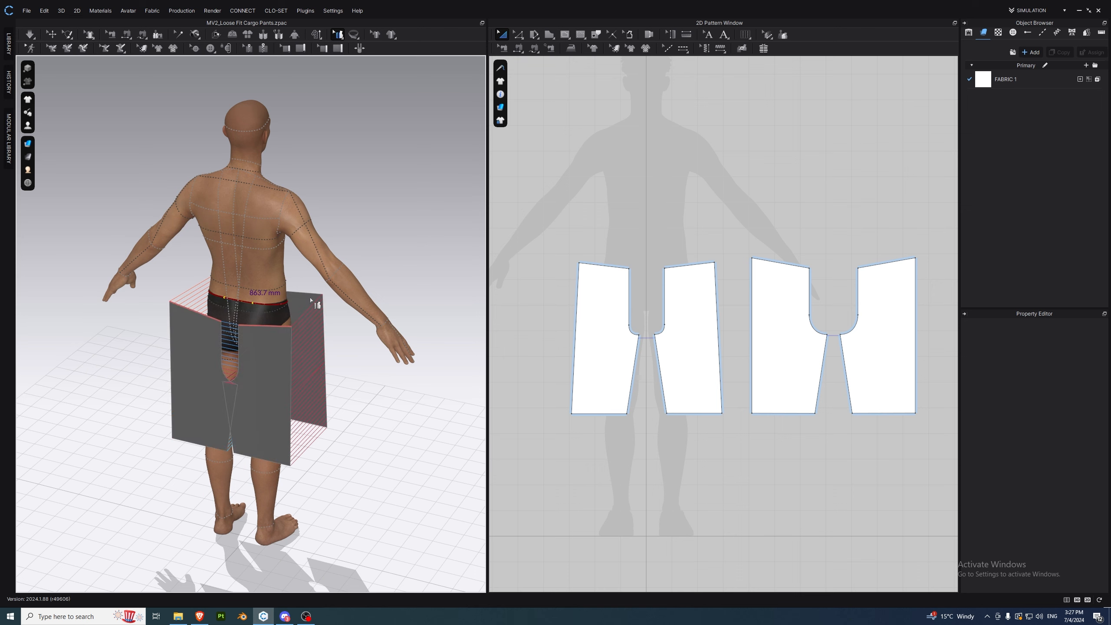
- Run the simulation to drape the shorts and tug the panels around the waist and sides into place
right_drag(315, 302, 195, 295)
click(30, 35)
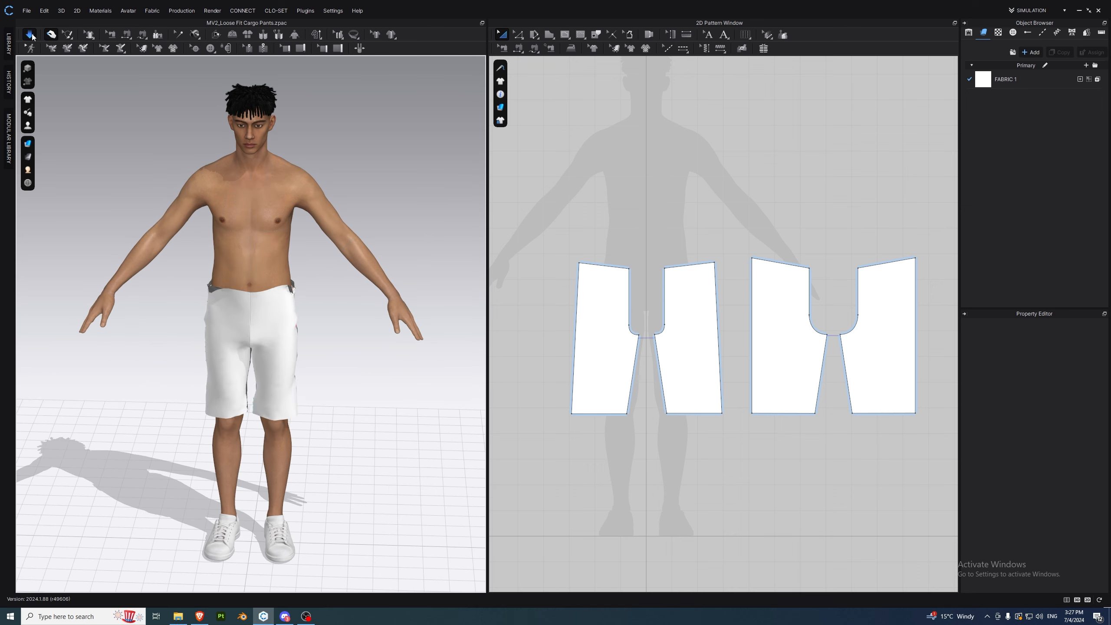
right_drag(308, 308, 268, 303)
click(268, 303)
drag(267, 302, 272, 304)
right_drag(282, 305, 219, 307)
drag(306, 342, 305, 381)
right_drag(328, 328, 254, 319)
click(358, 318)
click(344, 326)
right_drag(344, 328, 406, 339)
- Rework the waistline's attachment to the avatar measure while simulating, to settle the bunched front fabric
scroll(328, 302, up, 2)
scroll(328, 303, up, 3)
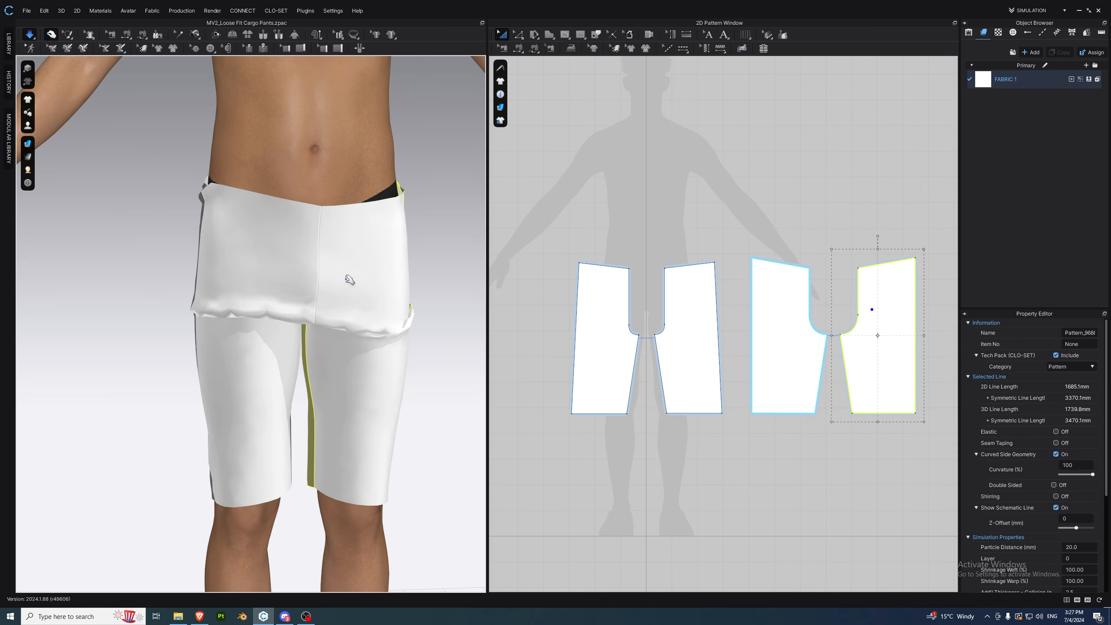
click(340, 35)
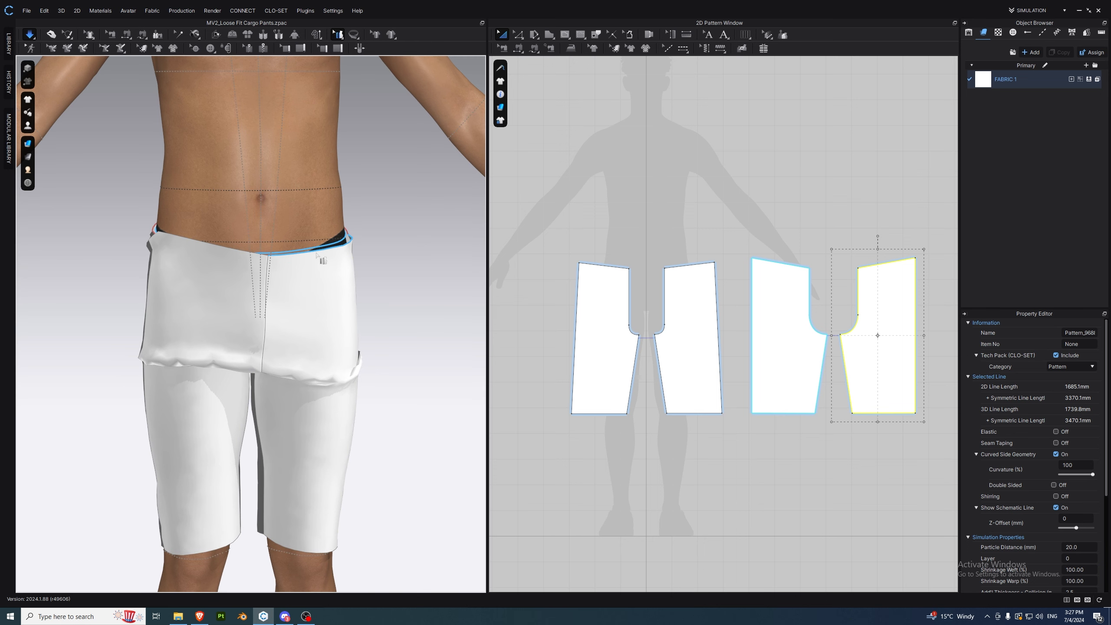
right_drag(316, 250, 244, 314)
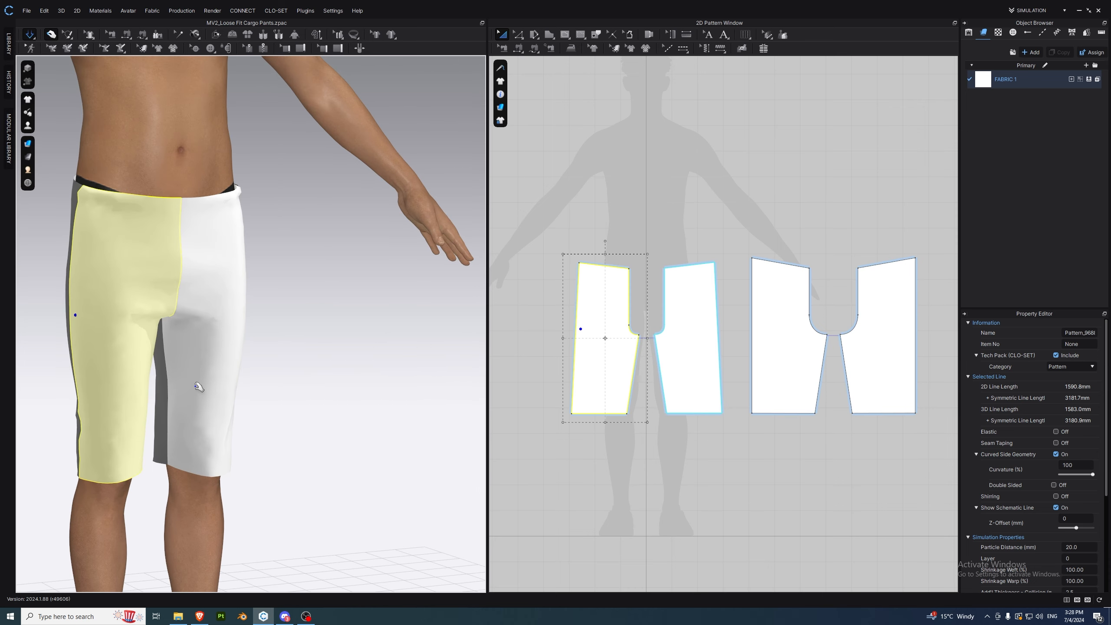
- Tug both front legs near the hem to smooth the drape of the shorts
key(2)
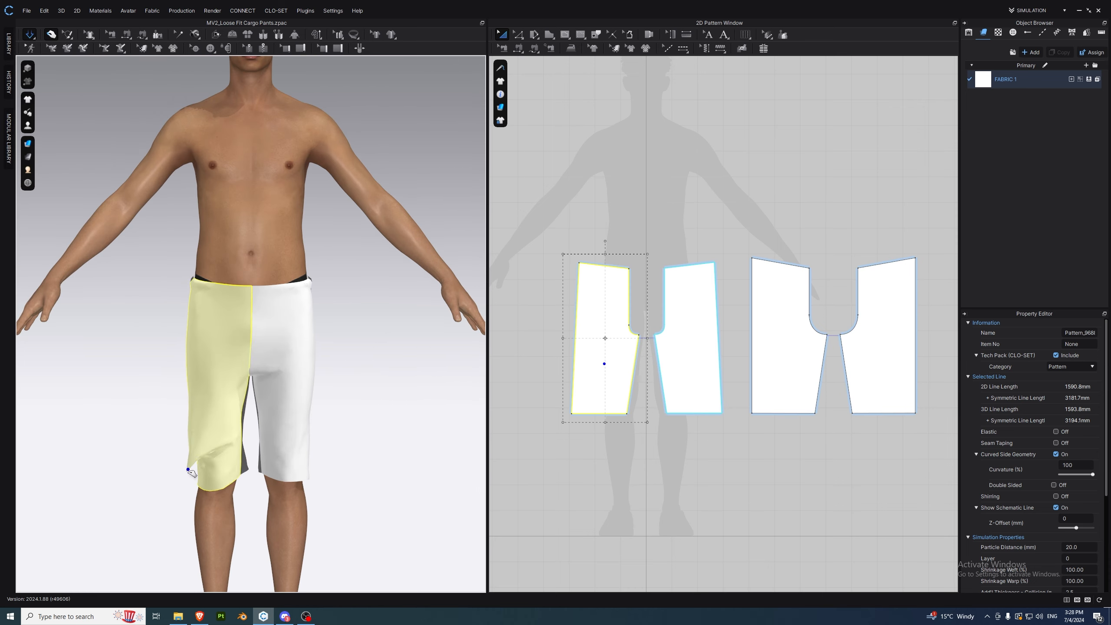
click(290, 457)
mouse_move(287, 462)
right_down()
mouse_move(384, 466)
mouse_move(272, 474)
mouse_move(282, 469)
right_up()
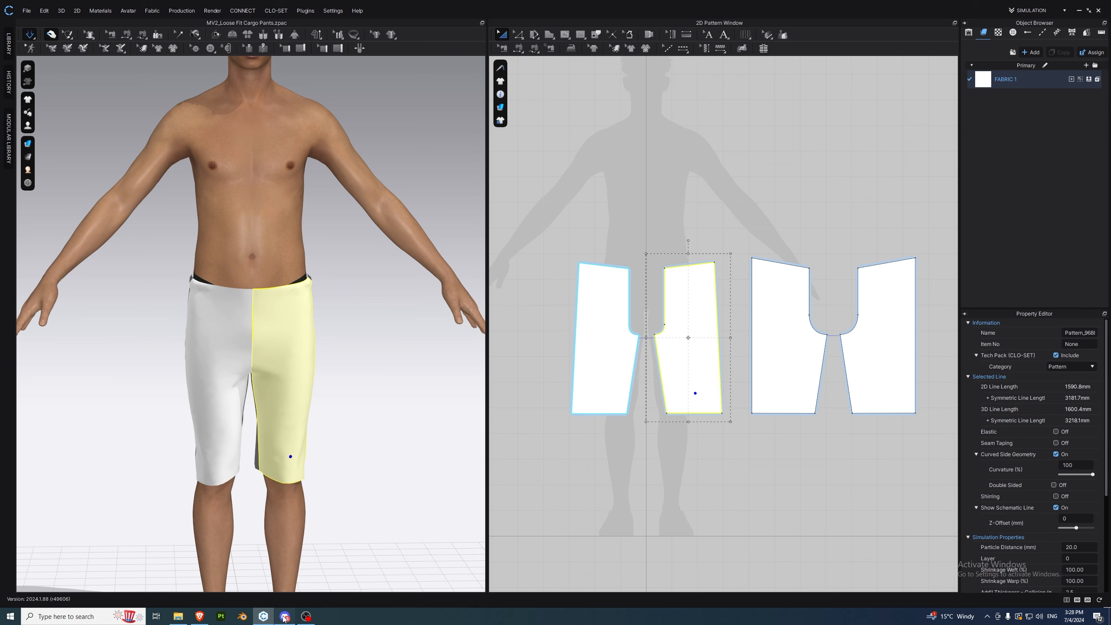
- Switch to Discord and view the reference photo of the Memory Jorts
click(284, 617)
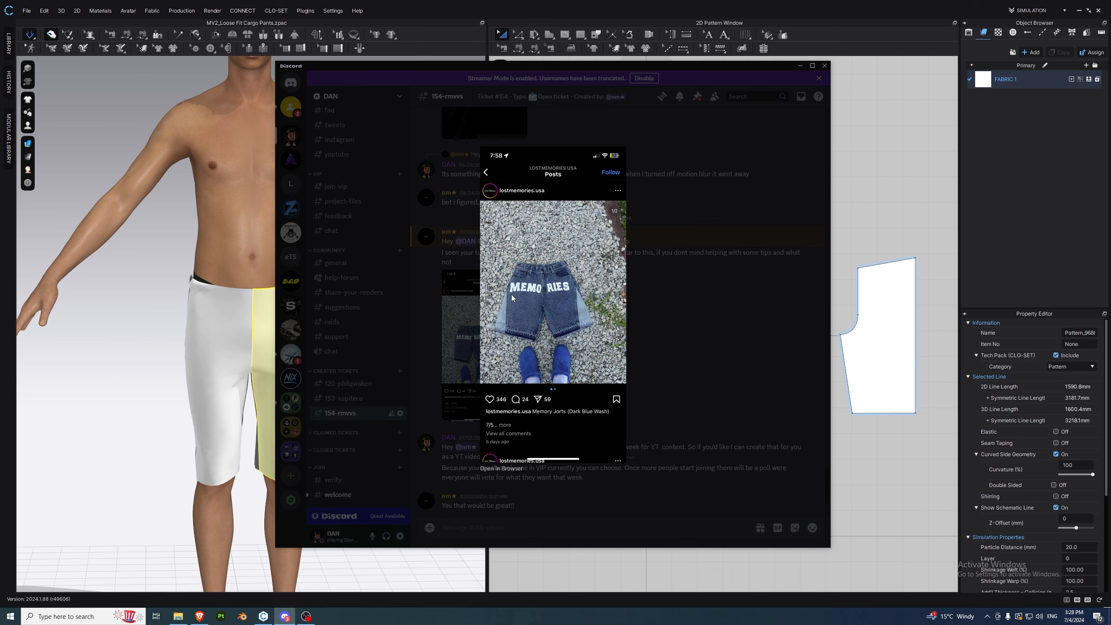
- Return to CLO and move the outer hem corners of the front and back panels outward to widen the legs
click(141, 401)
right_drag(298, 422, 307, 446)
right_drag(208, 420, 303, 421)
key(z)
click(572, 413)
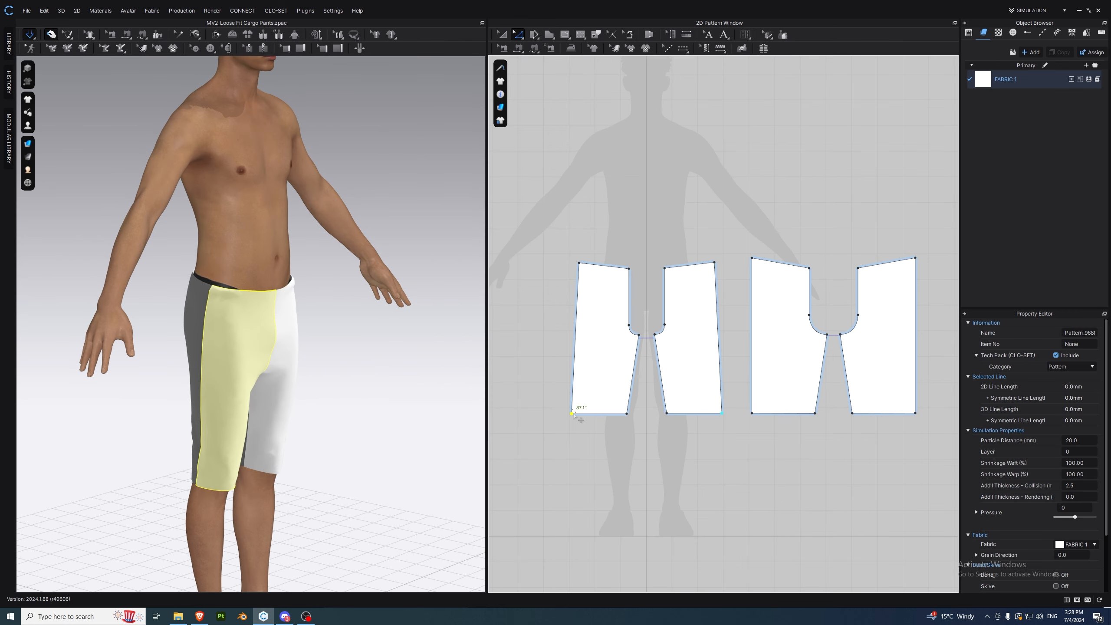
click(752, 413)
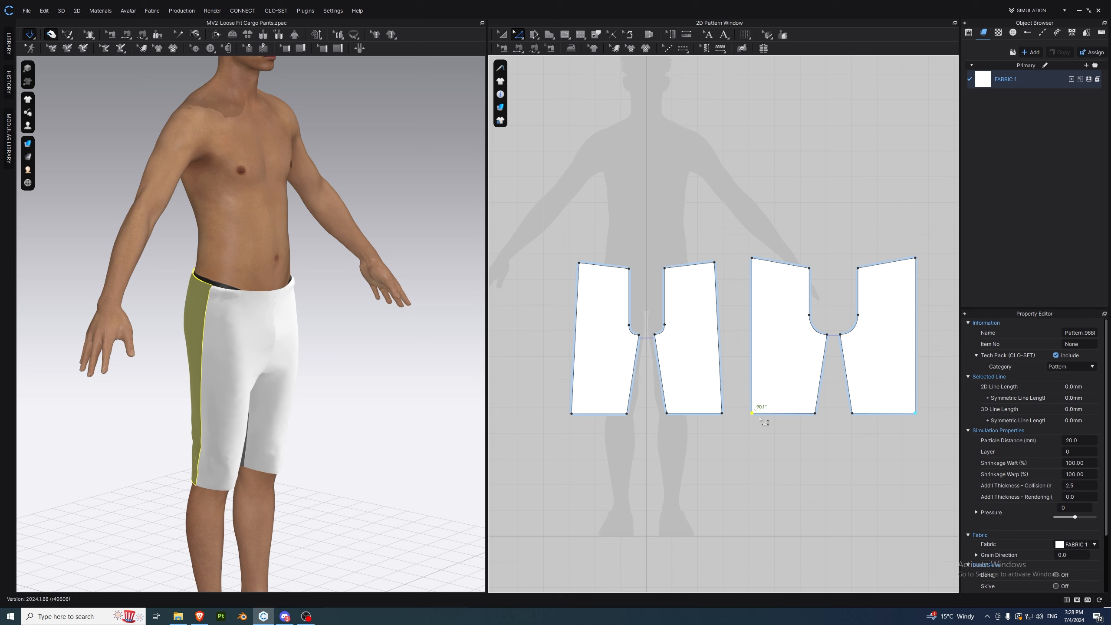
shift+click(571, 413)
drag(572, 413, 560, 413)
- Move the two back panels farther away from the front panels in the 2D pattern layout
key(a)
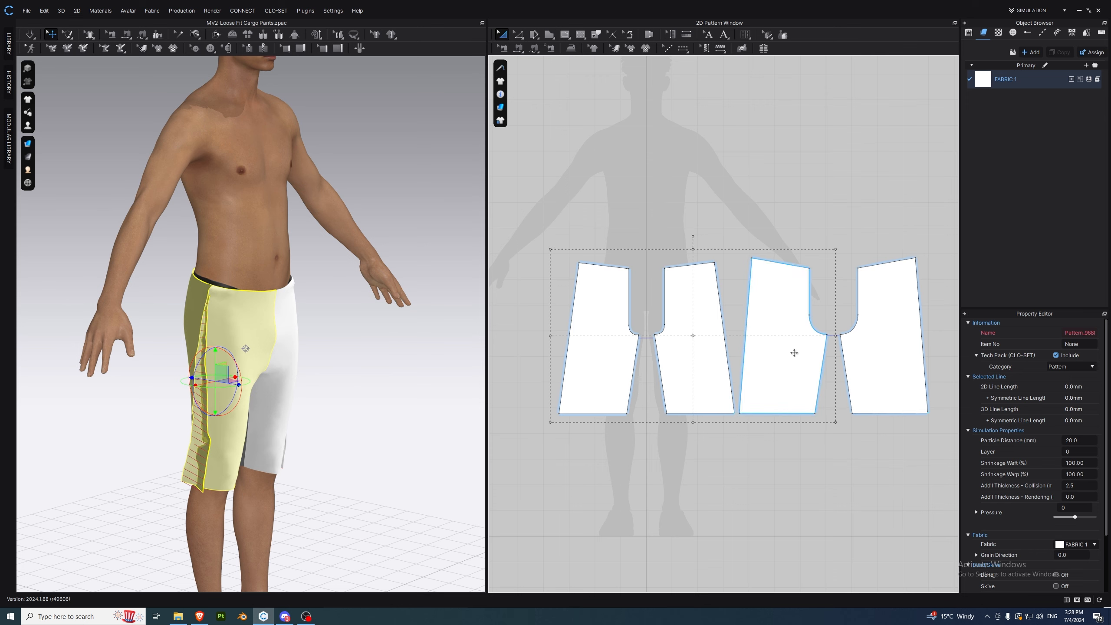
click(793, 352)
shift+click(887, 352)
shift+drag(888, 352, 932, 354)
click(761, 364)
- Simulate the widened shorts and tug the fabric along the side seam and leg hems until it settles
right_drag(90, 90, 61, 87)
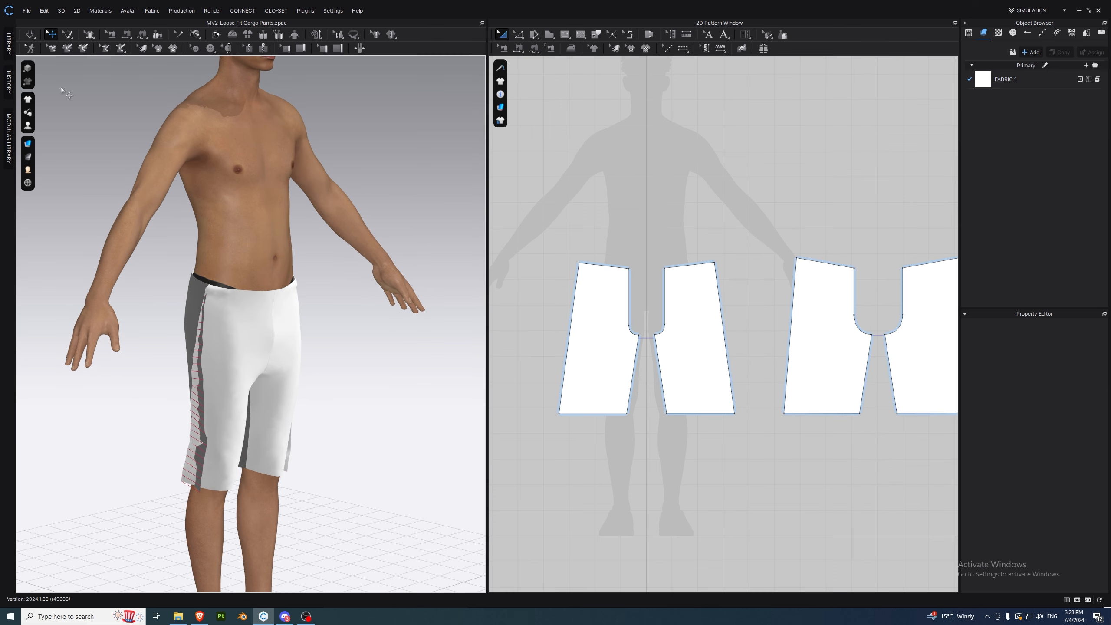
click(32, 36)
right_drag(196, 441, 149, 451)
mouse_move(190, 467)
mouse_down()
mouse_move(264, 509)
mouse_move(180, 470)
mouse_up()
right_drag(168, 466, 153, 466)
mouse_move(214, 479)
mouse_down()
mouse_move(199, 507)
mouse_move(210, 490)
mouse_up()
drag(280, 469, 276, 499)
click(322, 474)
mouse_move(428, 473)
right_down()
mouse_move(368, 472)
mouse_move(420, 469)
right_up()
- Flare the outer hem corners of the front and back panels slightly further outward
key(2)
click(293, 325)
key(z)
click(559, 413)
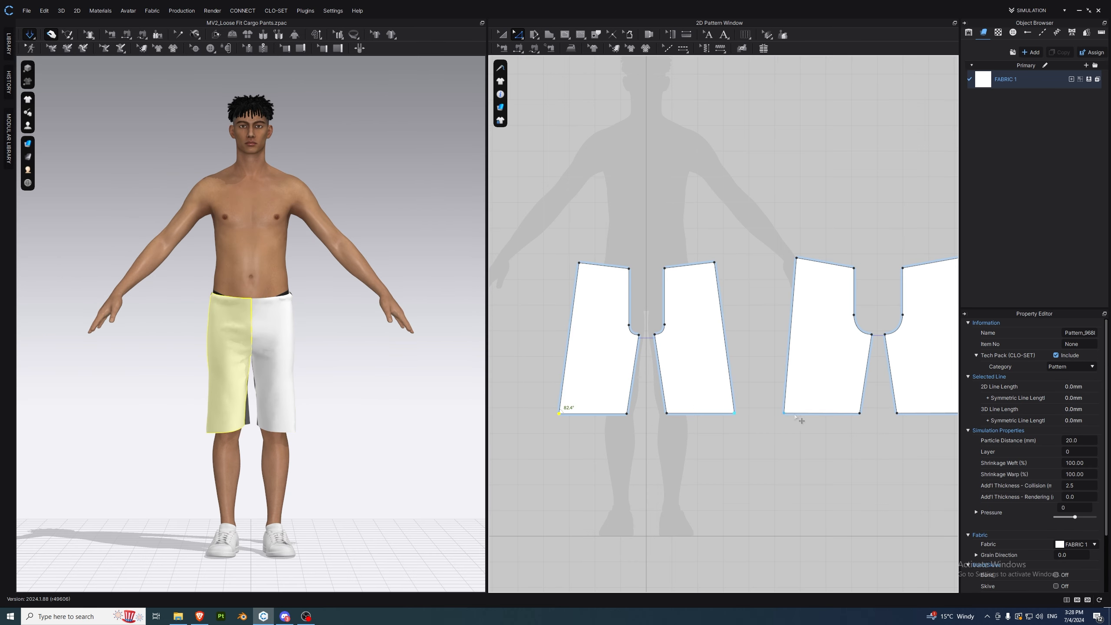
shift+drag(784, 414, 776, 415)
- Simulate the flared legs and tug the side seam and front panel near the hem into place
click(31, 36)
right_drag(262, 432, 343, 438)
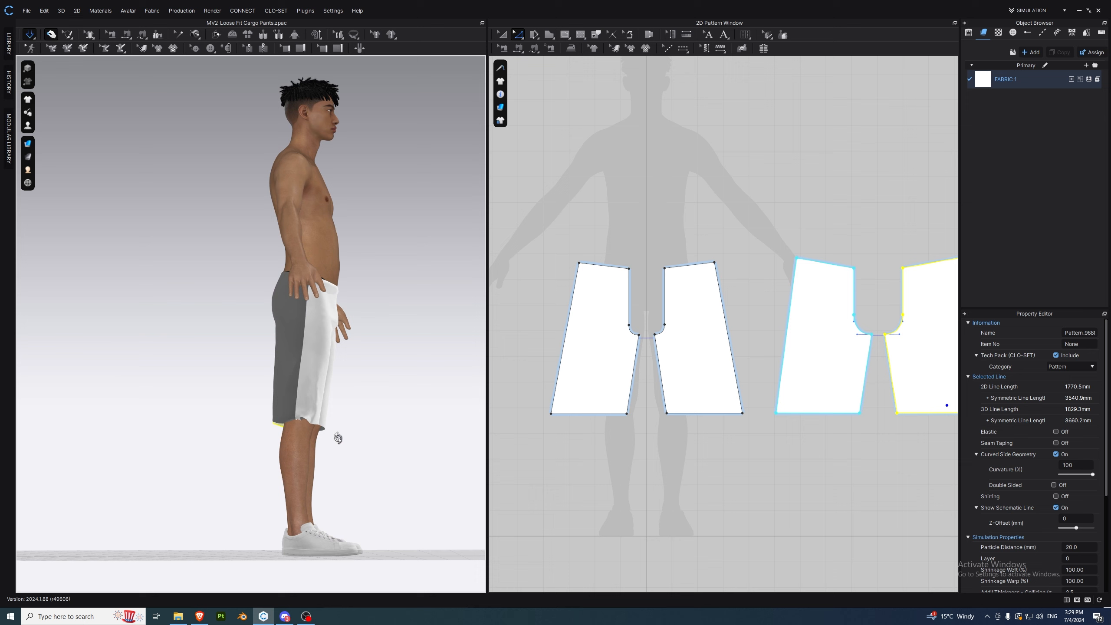
drag(295, 410, 299, 430)
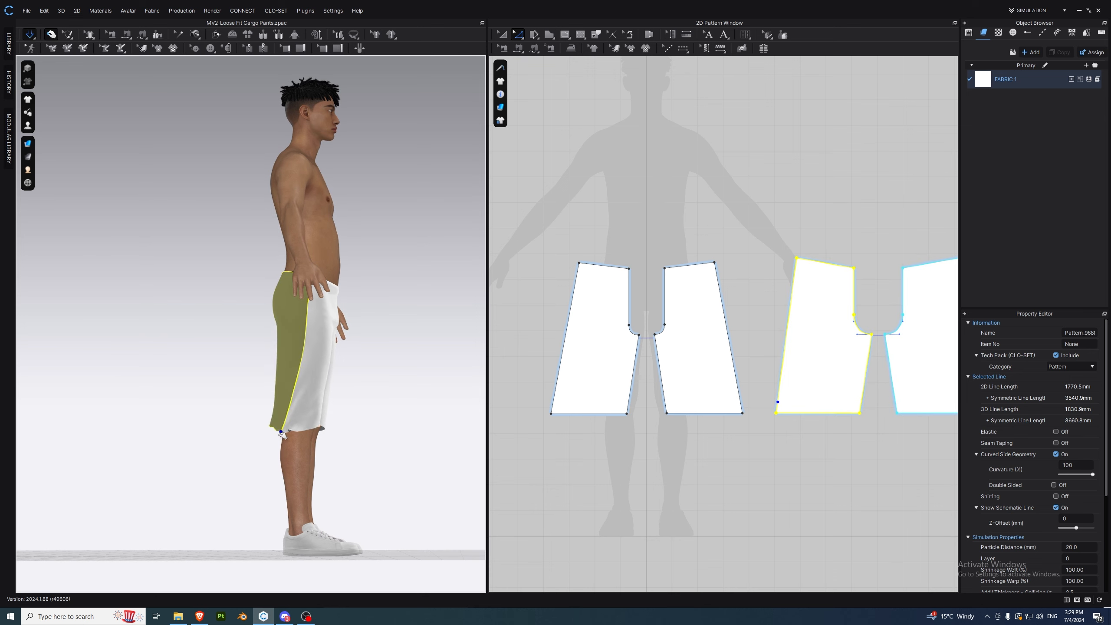
scroll(343, 462, up, 8)
middle_drag(342, 462, 203, 272)
click(265, 372)
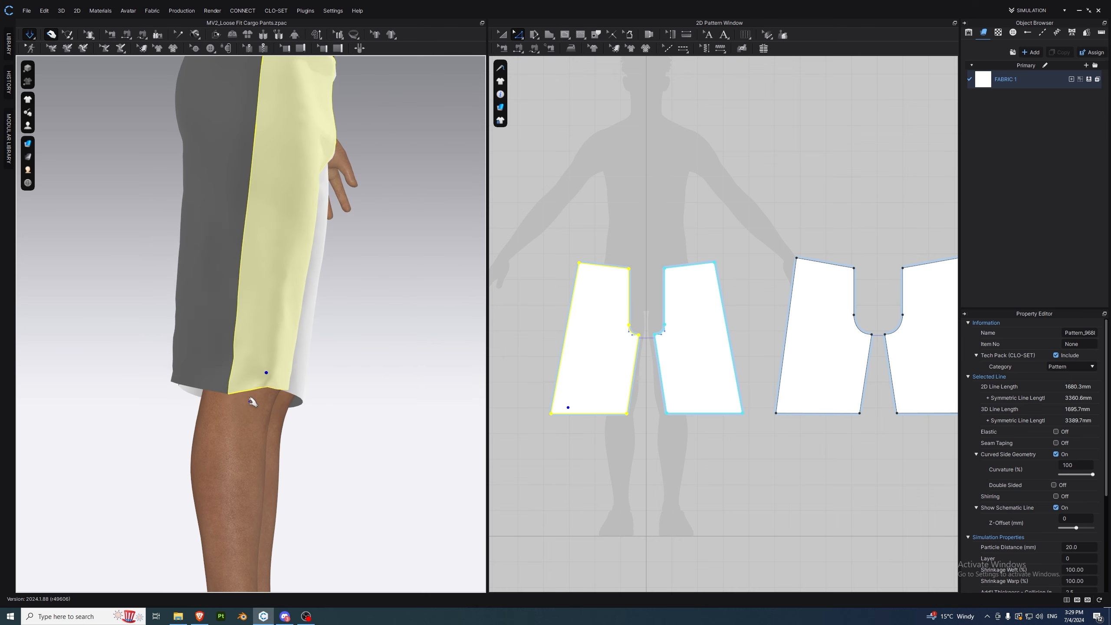
right_drag(260, 404, 235, 418)
- Raise the outer hem corners of the front and back panels together so the hem slants up toward the side seam
click(665, 428)
click(552, 413)
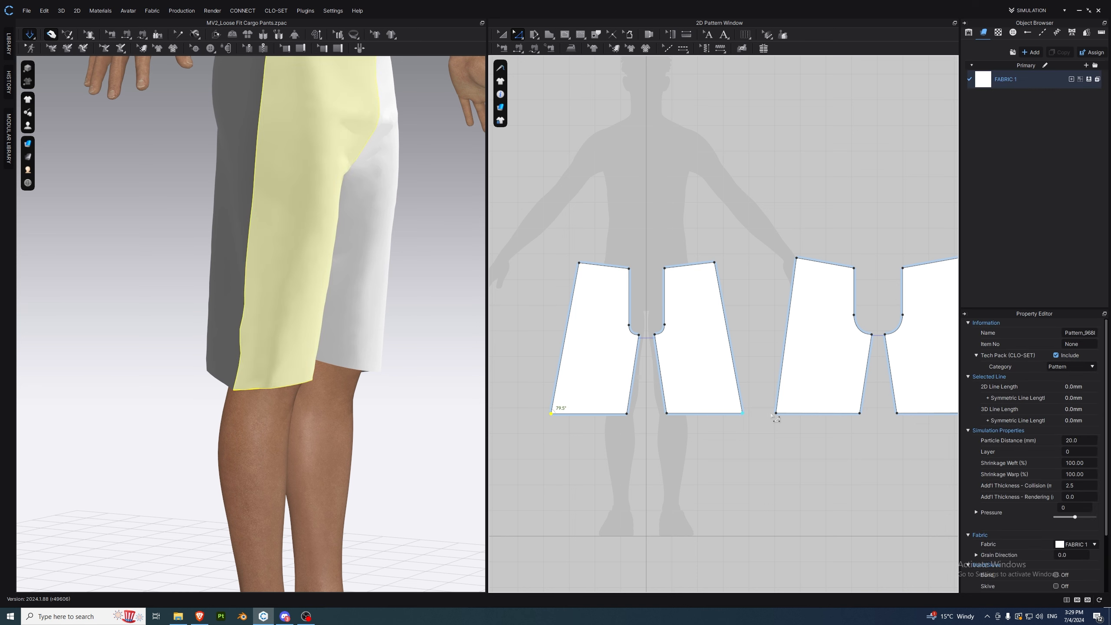
shift+click(776, 411)
drag(783, 417, 781, 412)
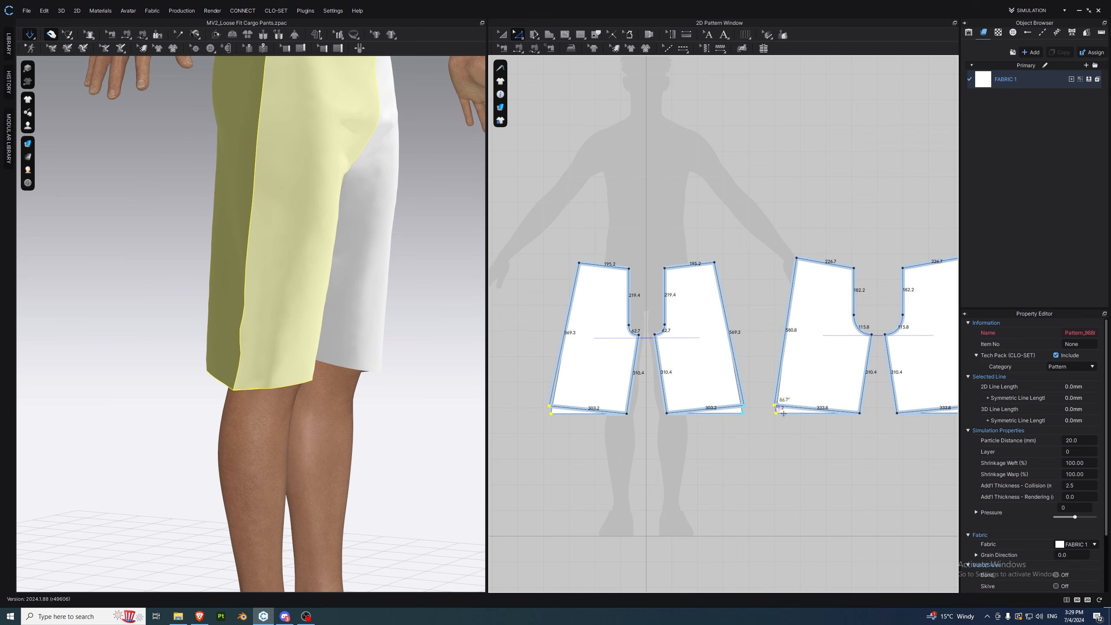
- Simulate the slanted hem and tug the back leg panel outward near the side seam
click(29, 37)
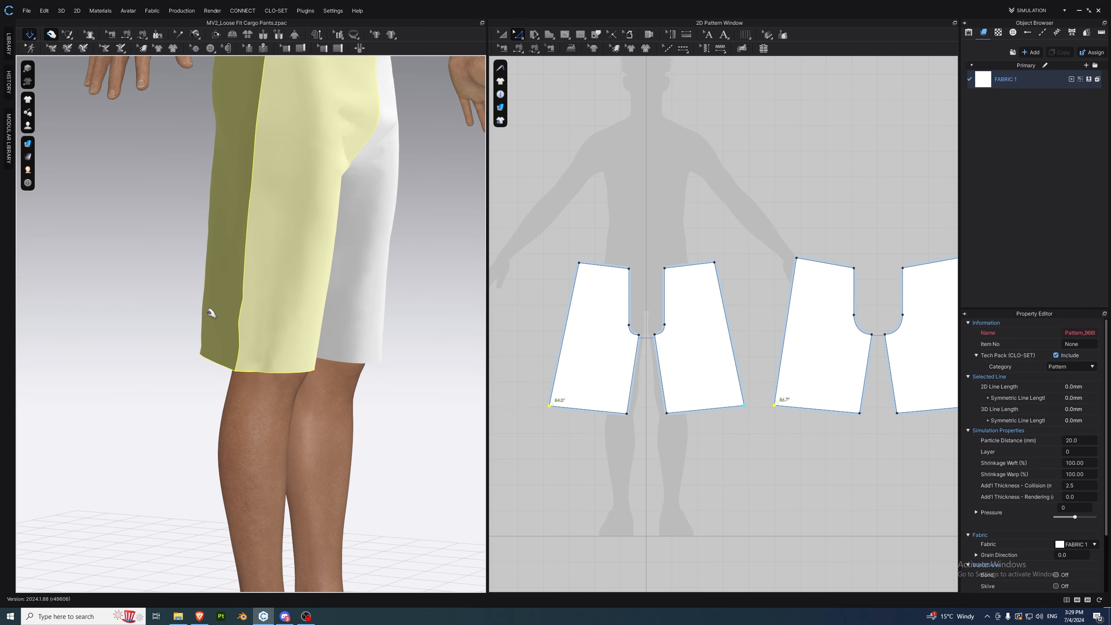
drag(214, 343, 193, 352)
right_drag(193, 353, 334, 383)
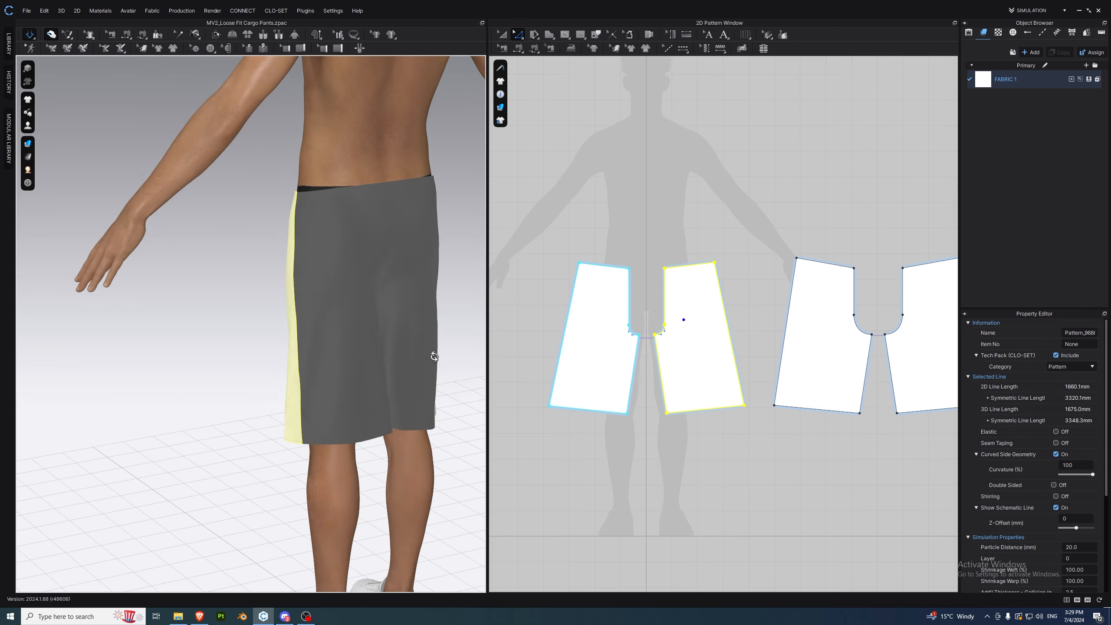
right_drag(432, 354, 267, 382)
- Flip the normals of both back panels so their outer fabric side faces outward
click(271, 244)
mouse_move(31, 146)
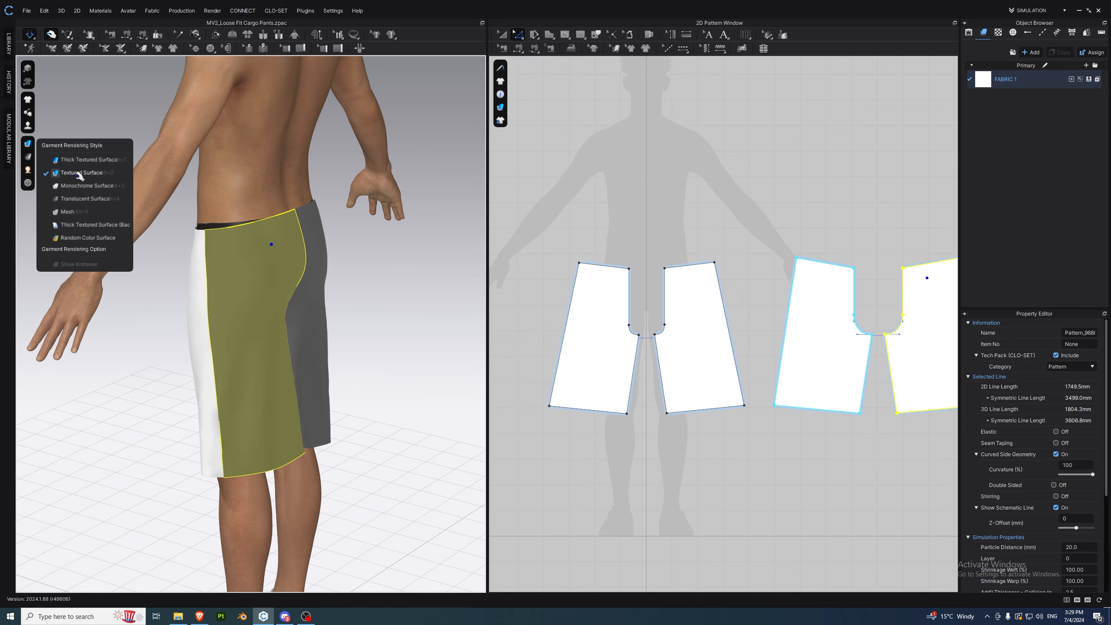
right_drag(375, 266, 410, 292)
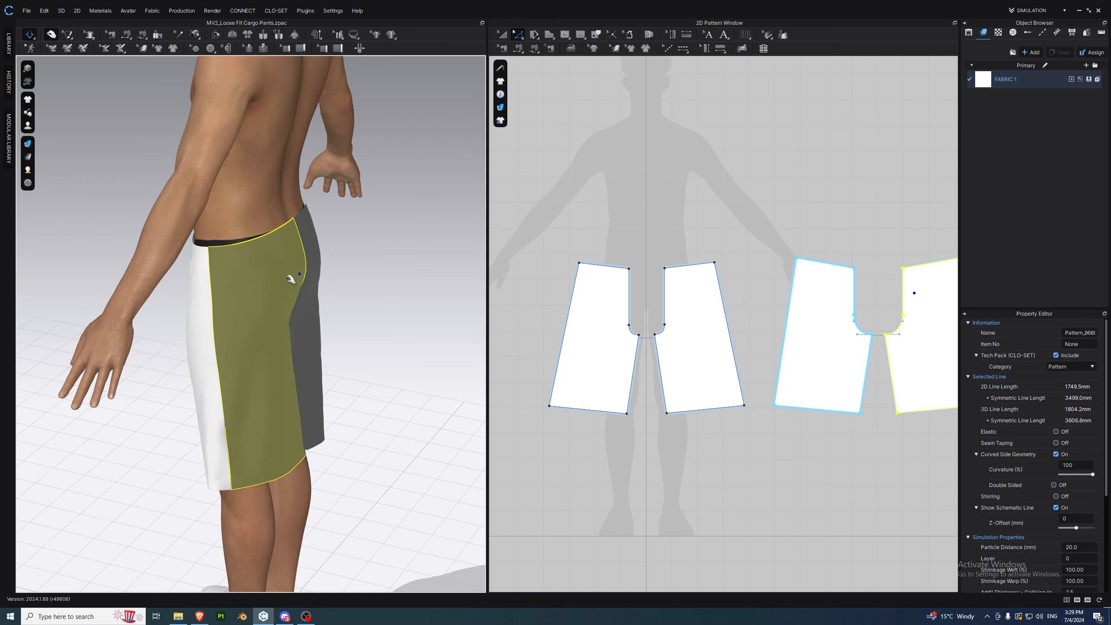
right_drag(332, 314, 327, 314)
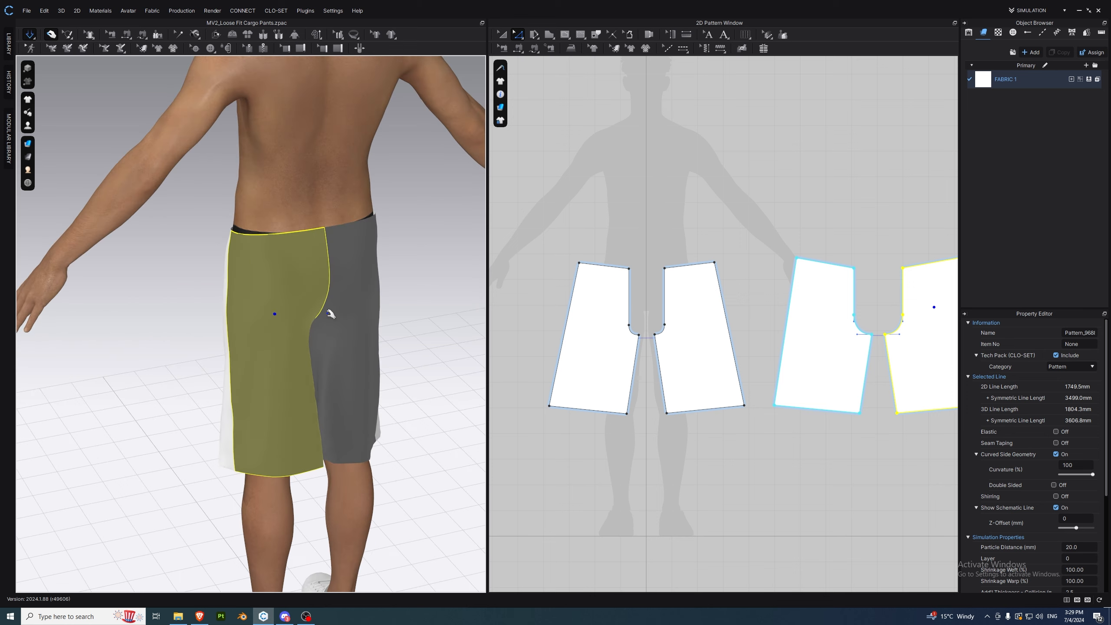
shift+click(345, 312)
right_click(338, 325)
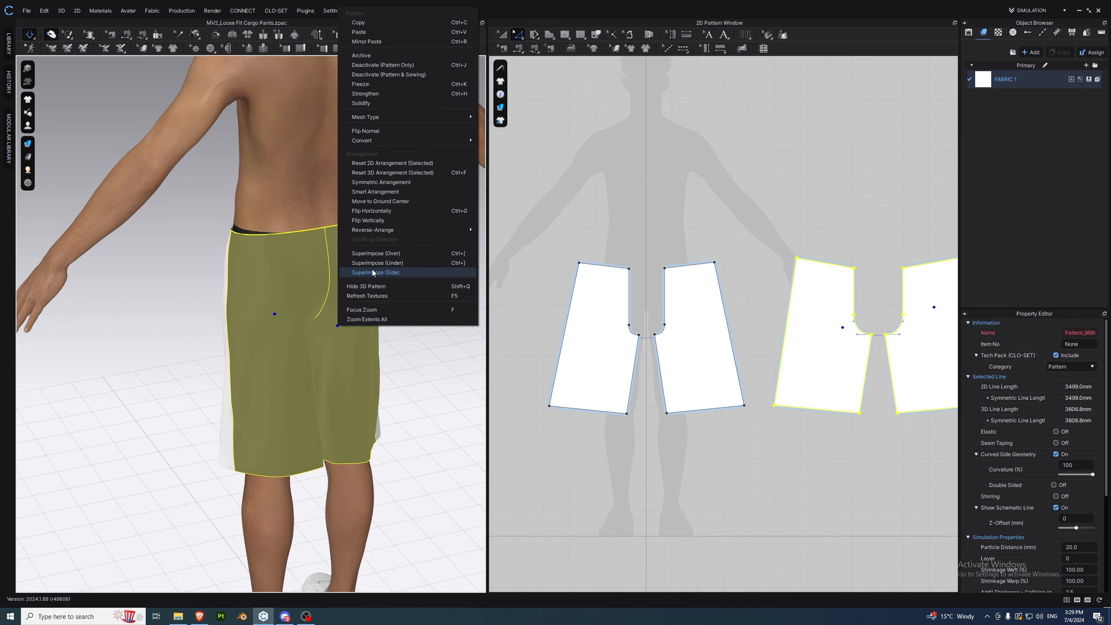
click(388, 129)
- Simulate the flipped back panels so the side seams close against the front panels
right_drag(334, 345, 214, 413)
click(379, 296)
click(288, 471)
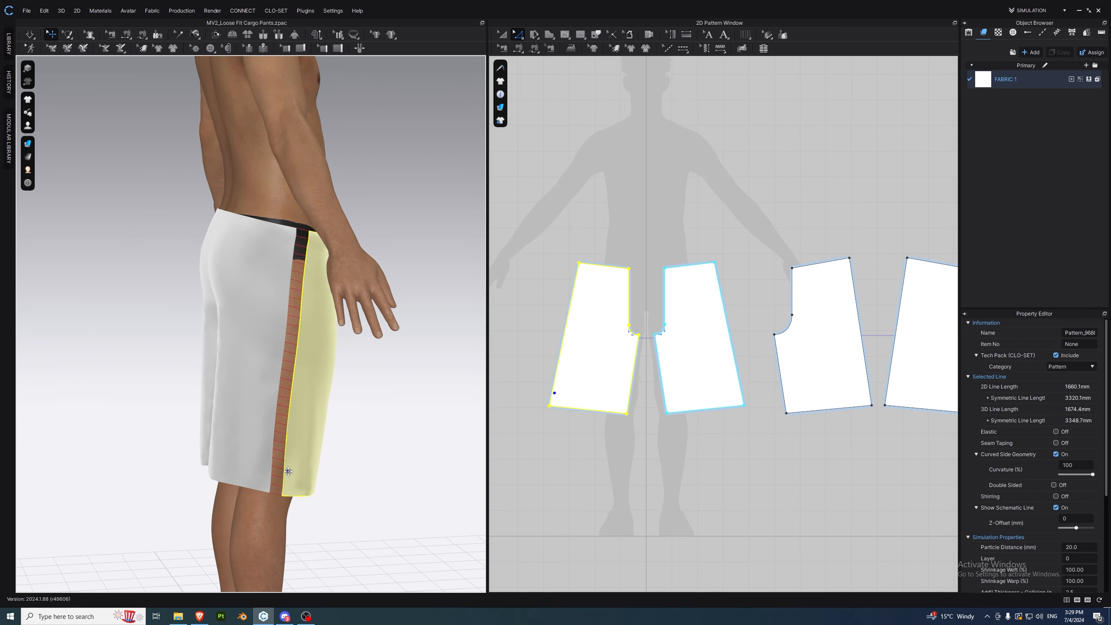
click(380, 384)
right_drag(379, 384, 358, 416)
- Check the Memory Jorts reference photo in Discord, and return to CLO
click(284, 616)
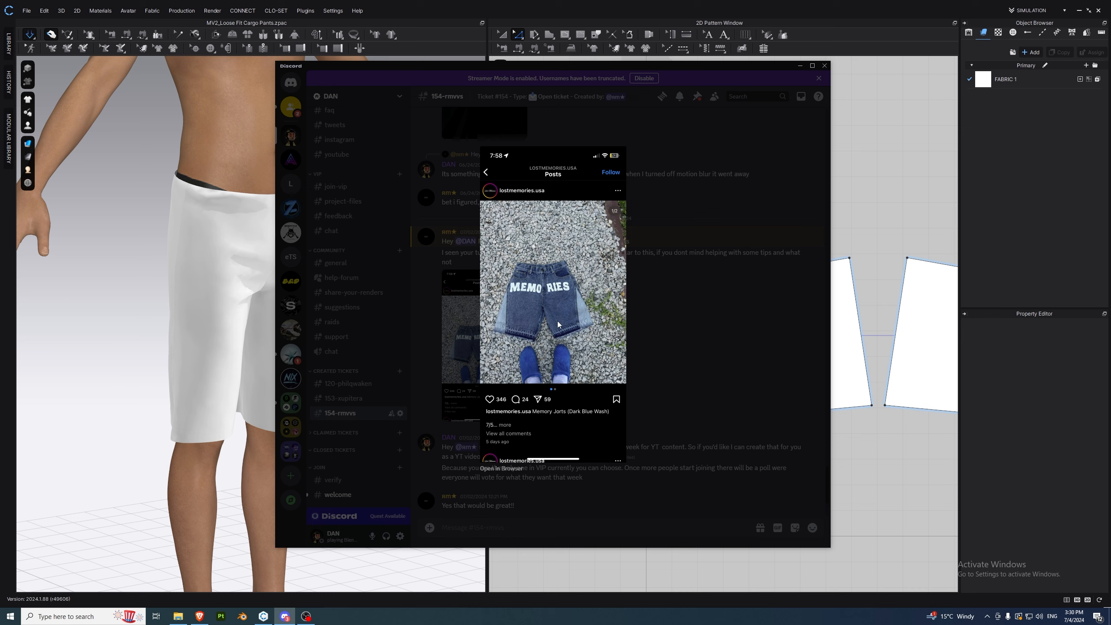
click(95, 397)
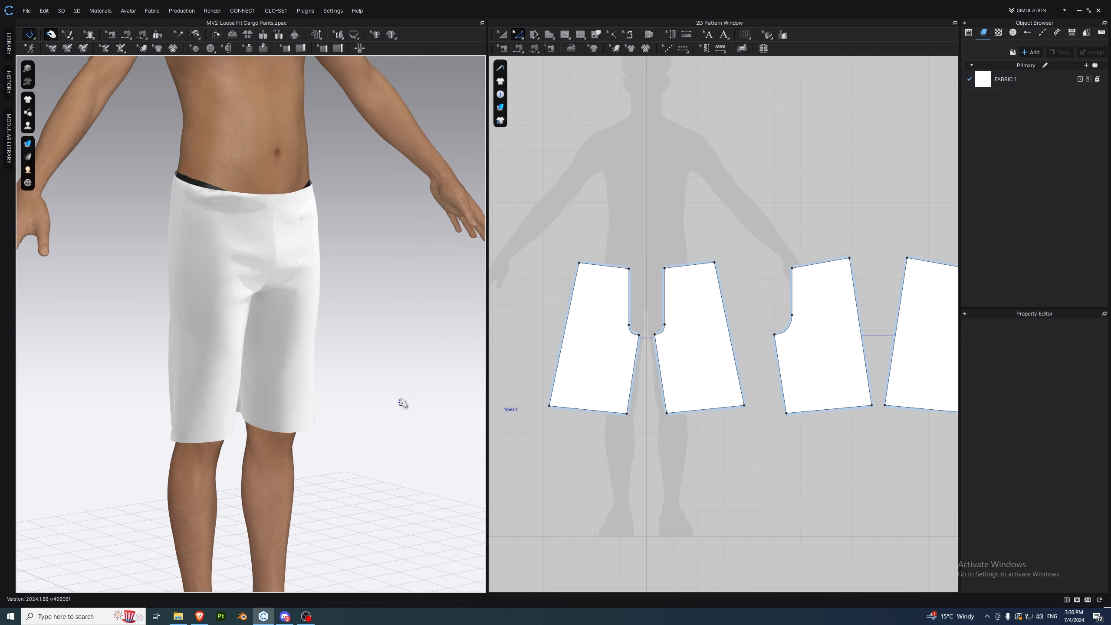
- Set the physical property preset of FABRIC 1 to Denim_Raw and let the shorts settle in the simulation
key(2)
click(1015, 79)
scroll(1001, 437, down, 5)
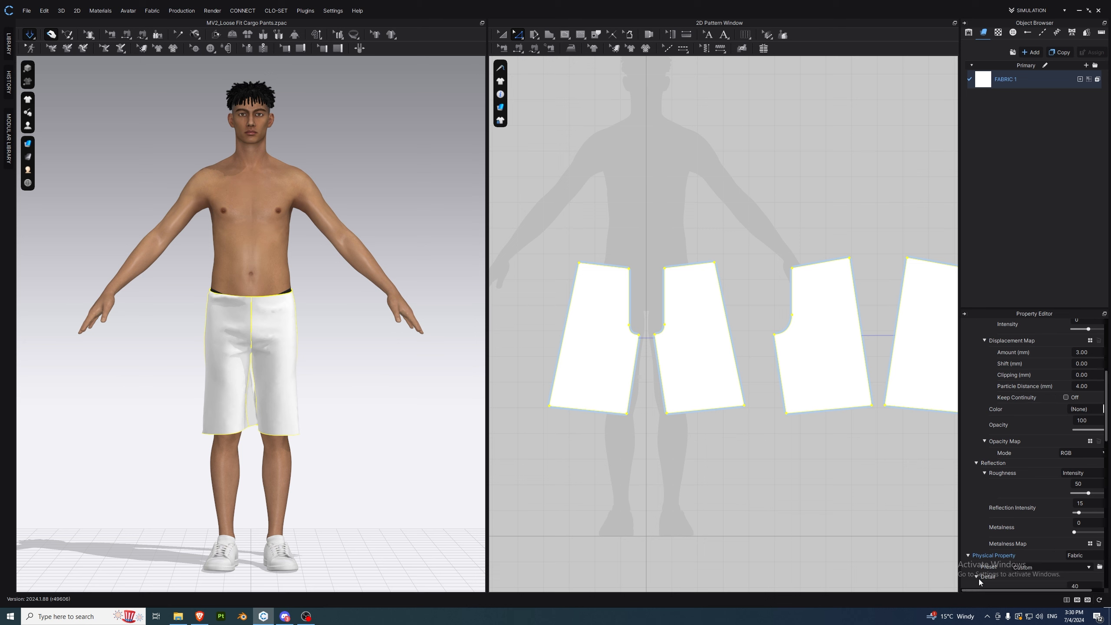
click(1019, 566)
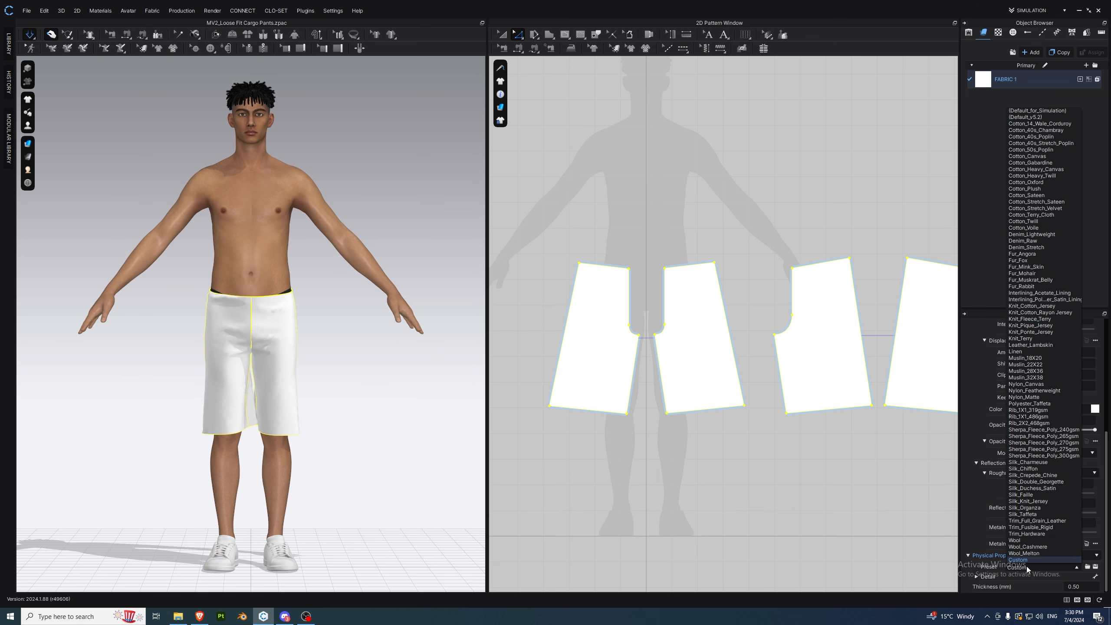
click(1047, 241)
right_drag(299, 341, 338, 353)
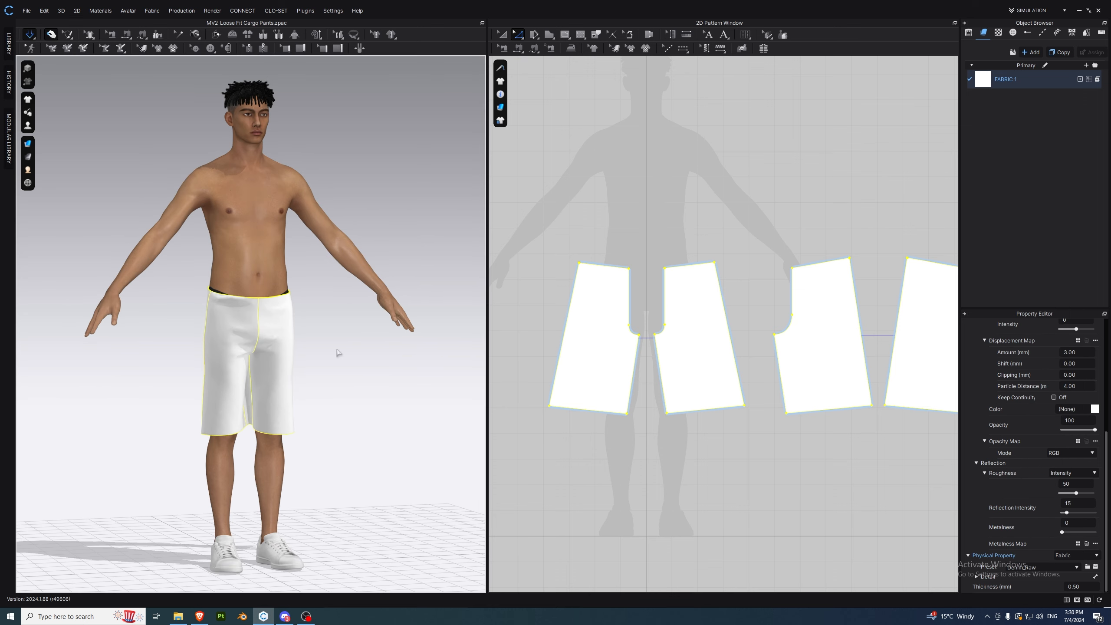
click(267, 413)
right_drag(253, 436, 341, 415)
- Raise the front and back panels' side-seam hem corners a little further to steepen the hem slant
click(549, 406)
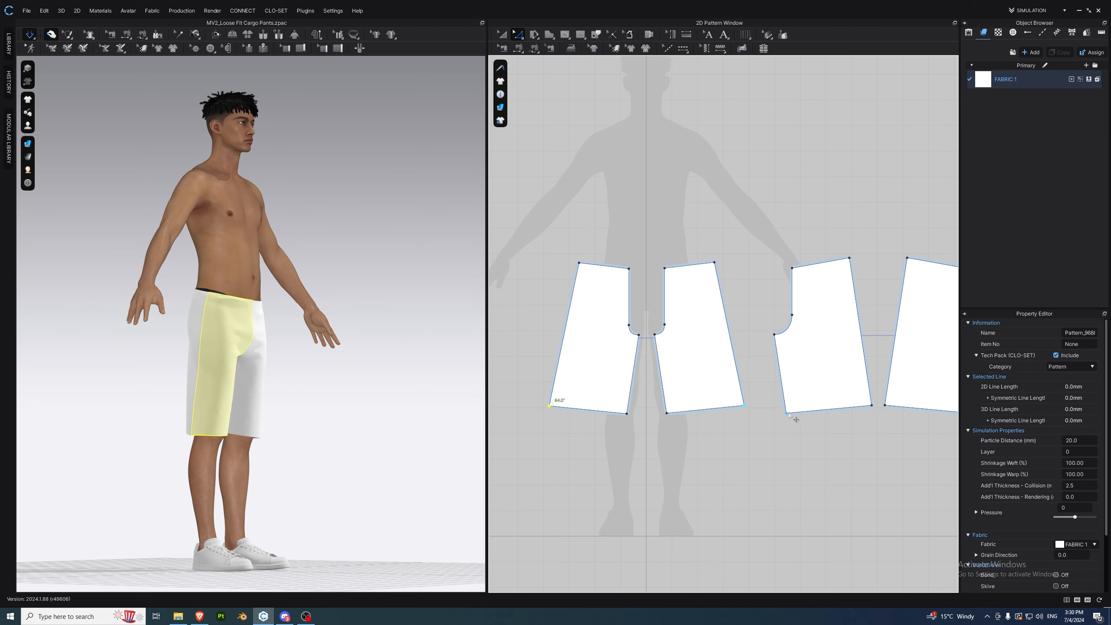
scroll(858, 423, down, 5)
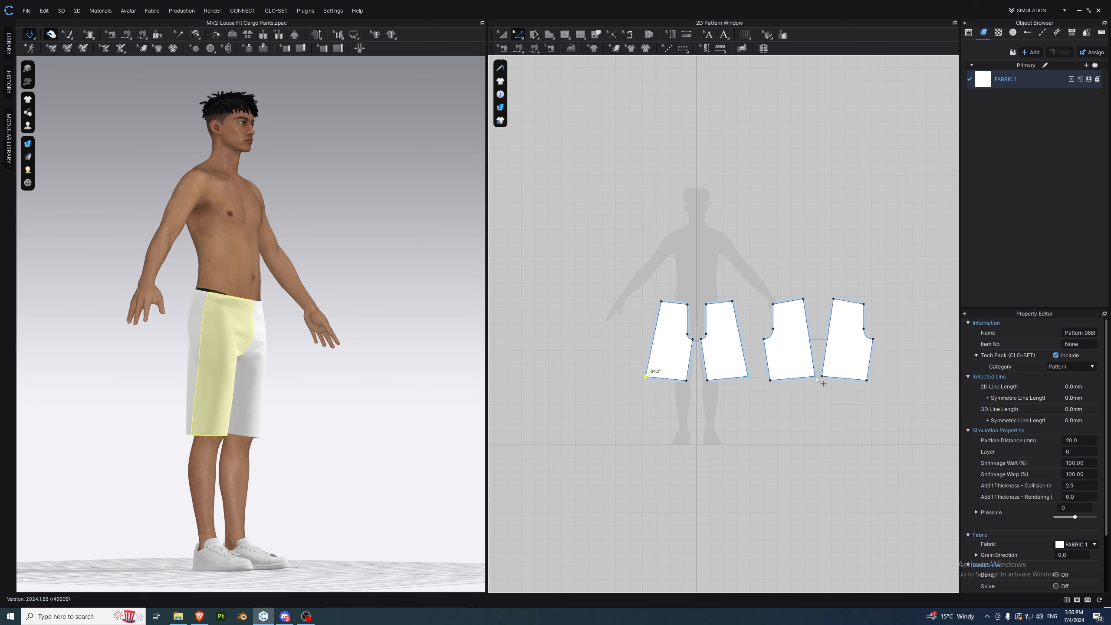
shift+drag(815, 376, 816, 373)
- Move the back panels' centre-seam points at the crotch curve and waistline outward to widen the seat
right_drag(284, 380, 307, 459)
scroll(766, 317, up, 5)
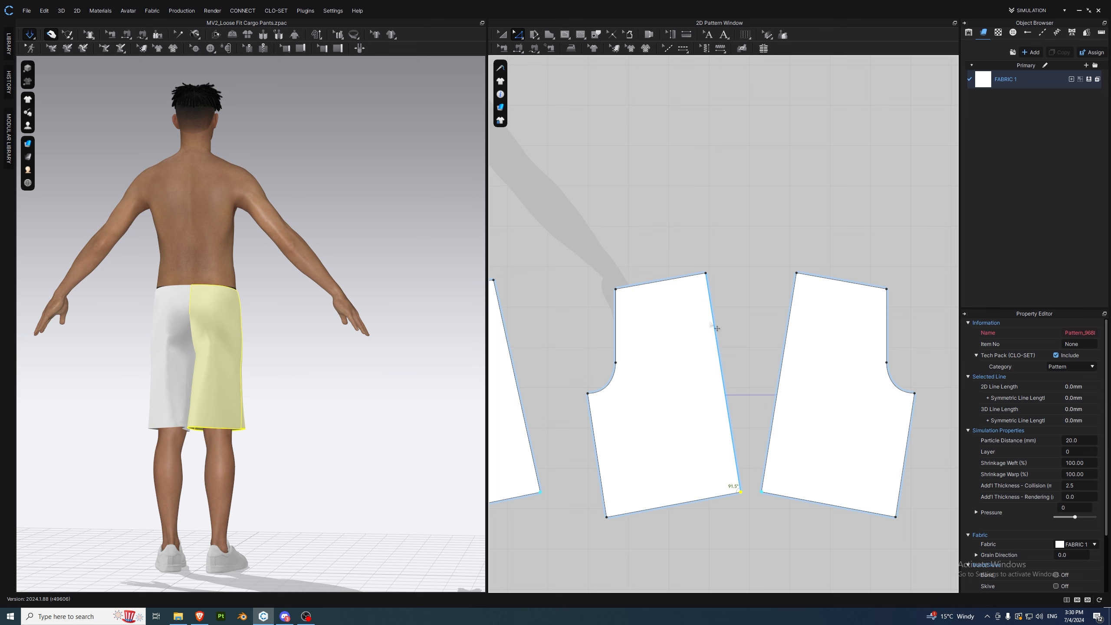
click(616, 362)
drag(616, 290, 603, 290)
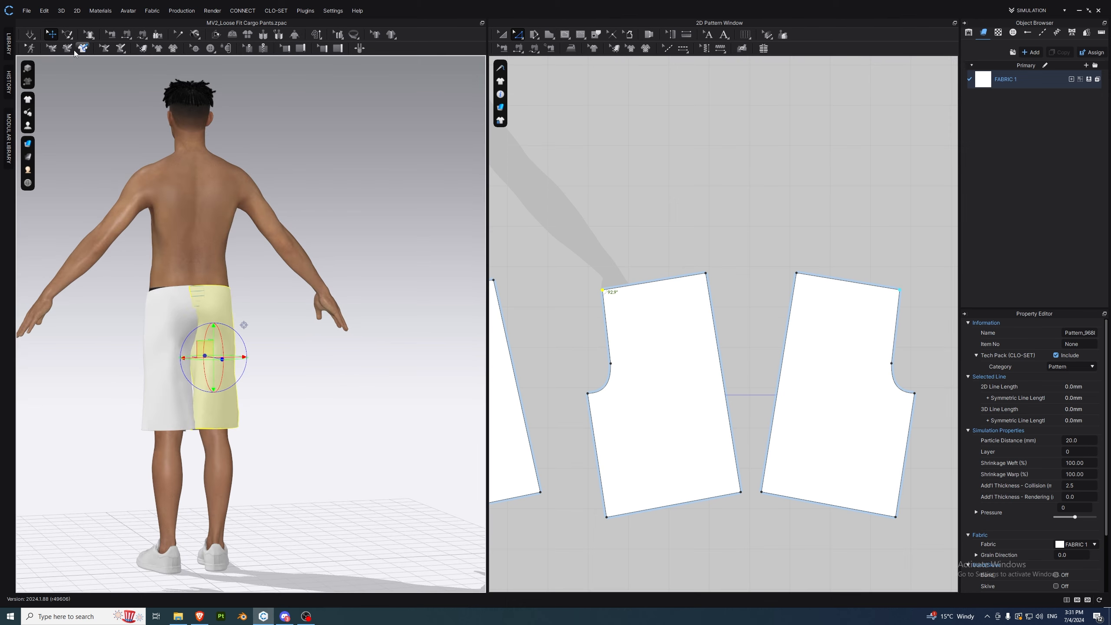
- Simulate the widened seat and tug the back and side of the shorts to settle the drape
click(30, 34)
click(223, 360)
right_drag(223, 359, 376, 331)
mouse_move(243, 348)
mouse_down()
mouse_move(260, 361)
mouse_move(257, 335)
mouse_up()
click(288, 395)
right_drag(341, 384, 377, 399)
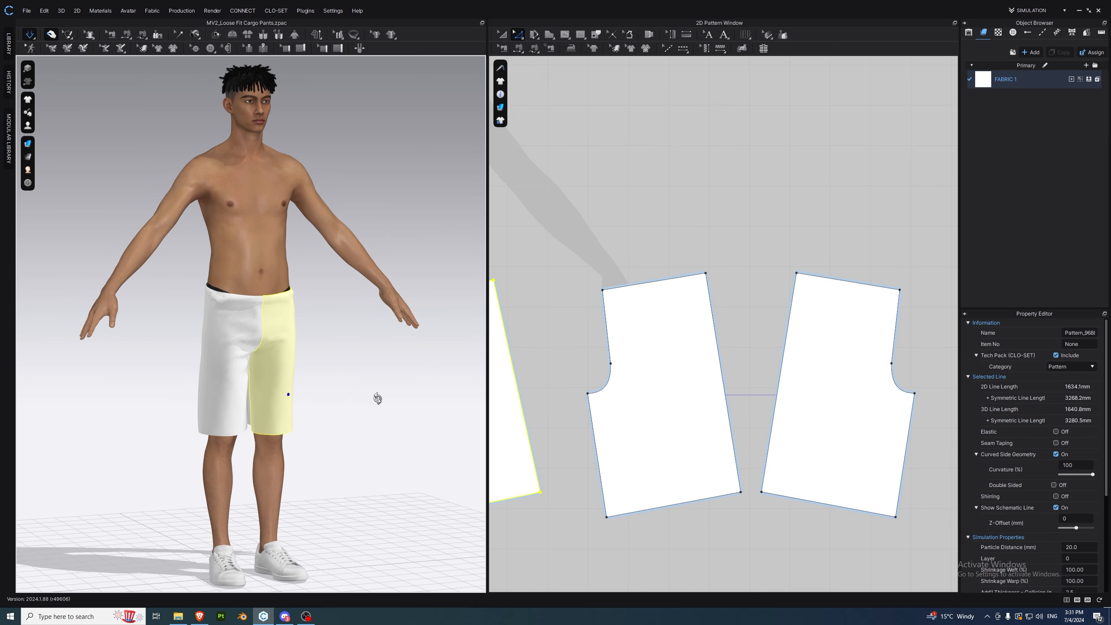
- Offset the front and back waistlines as one internal line across each panel, with Extend enabled, to mark the waistband
scroll(586, 341, down, 5)
right_drag(438, 337, 289, 336)
click(653, 320)
scroll(616, 319, up, 3)
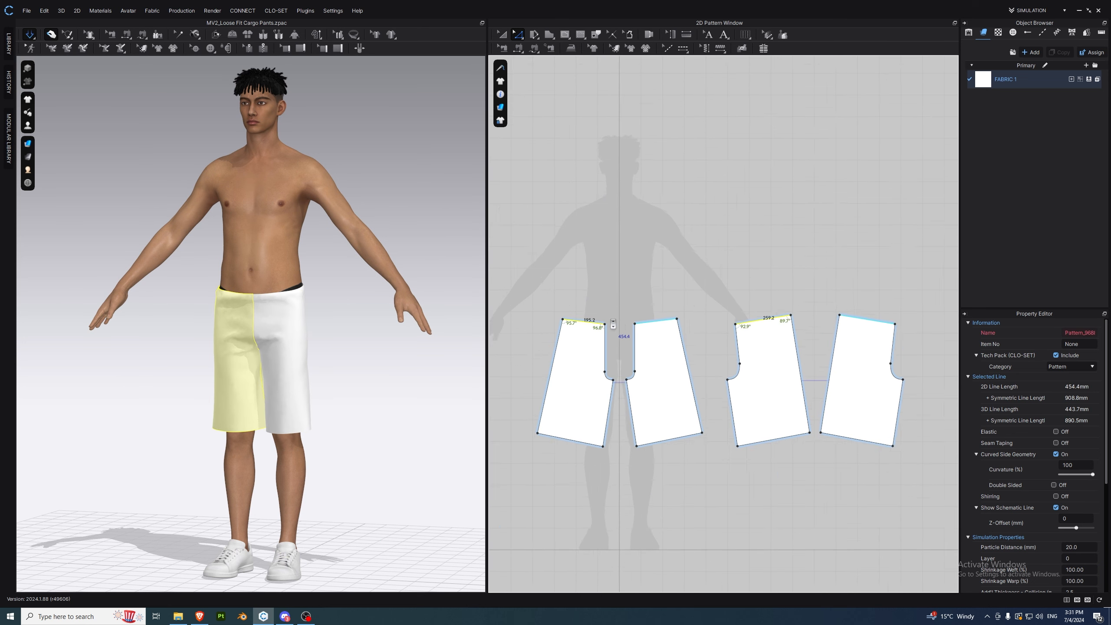
right_click(574, 324)
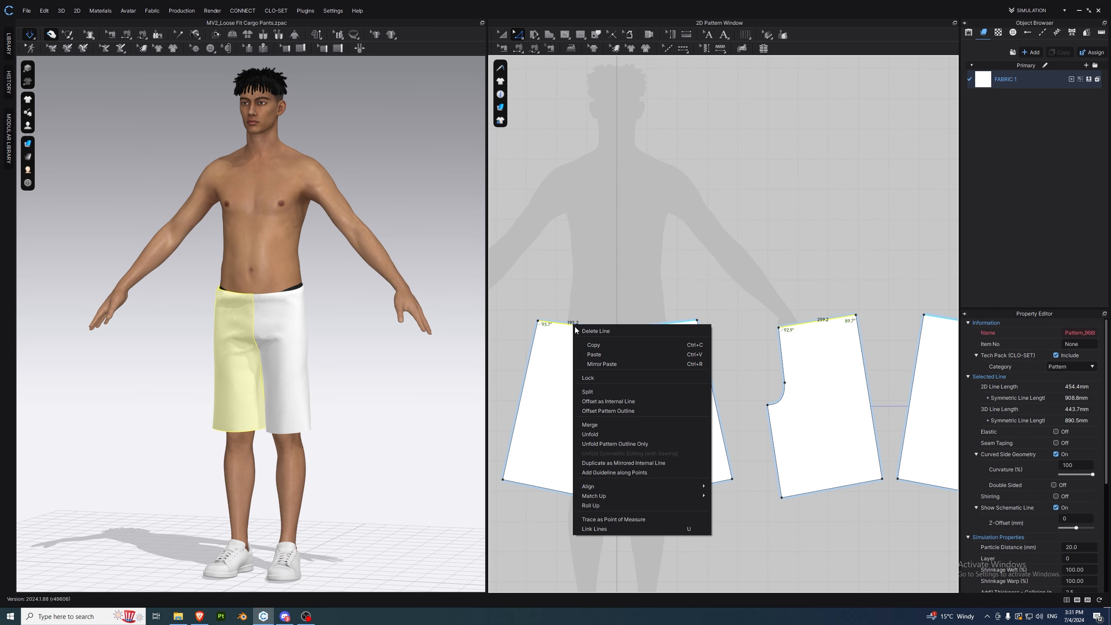
click(630, 403)
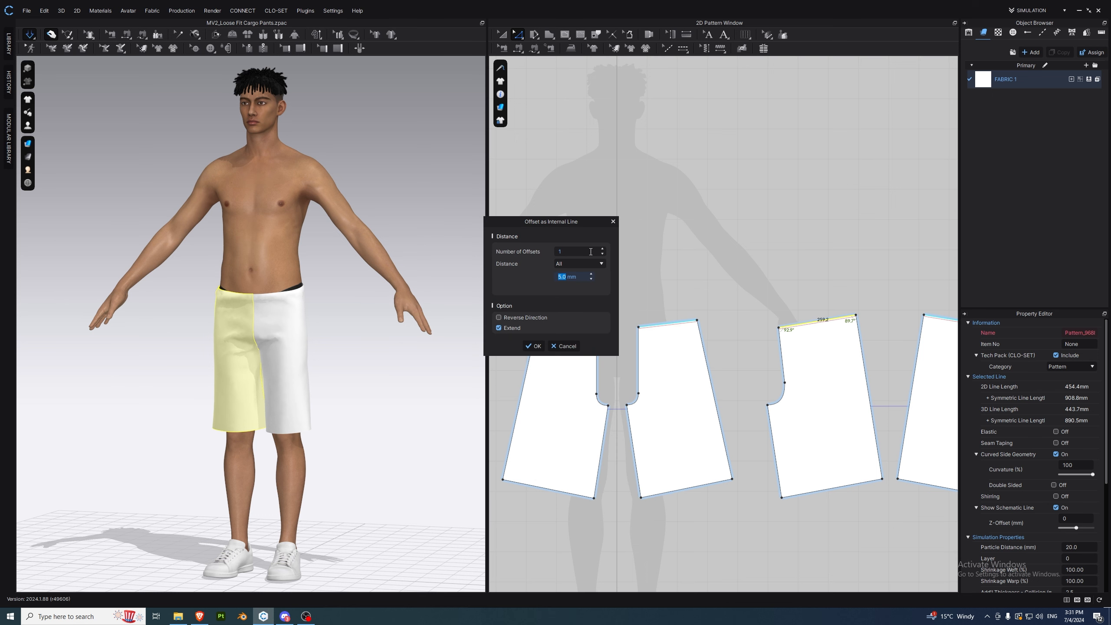
text(40)
key(BackSpace)
text(0)
click(535, 346)
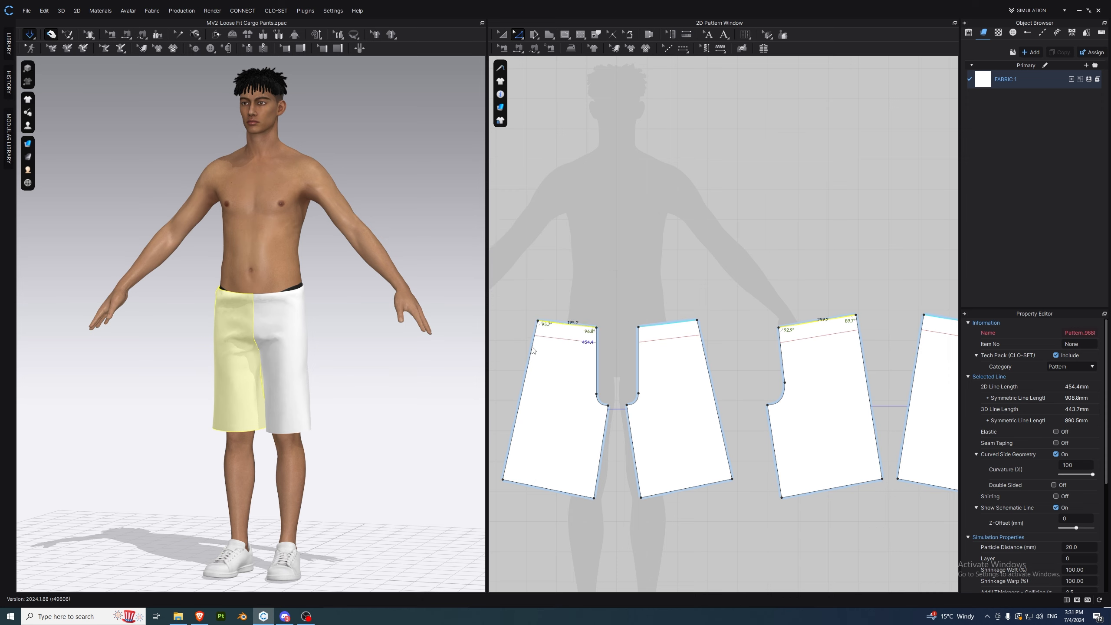
- Try to cut the front and back panels along the internal waistband lines
scroll(237, 292, up, 2)
mouse_move(237, 293)
right_down()
mouse_move(407, 309)
mouse_move(228, 302)
right_up()
click(684, 342)
right_click(684, 342)
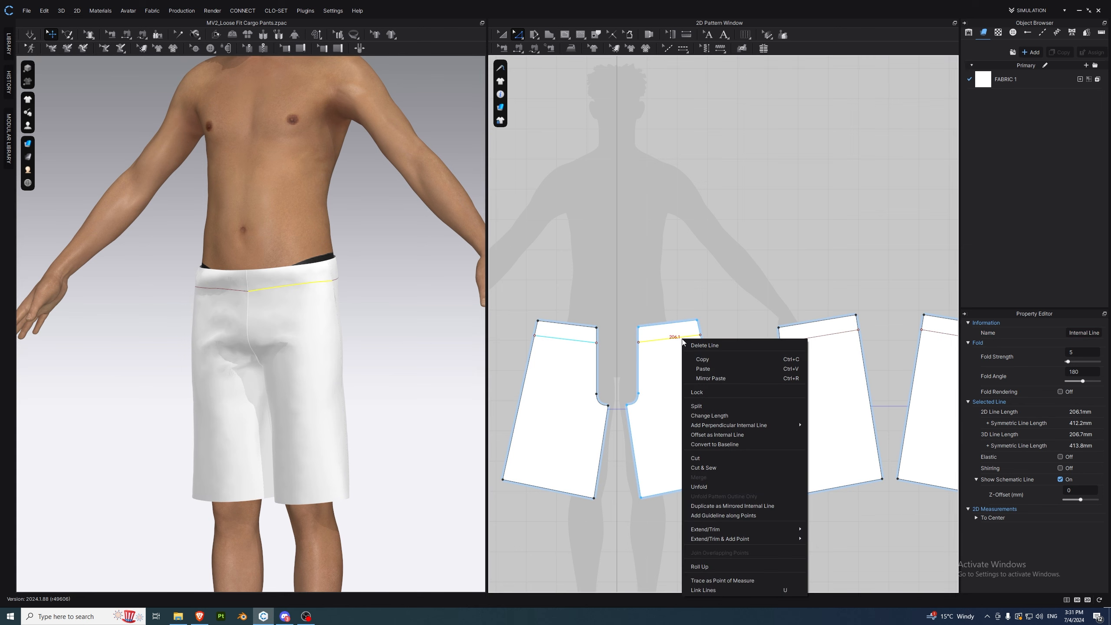
click(812, 340)
right_click(822, 336)
click(868, 456)
right_drag(345, 299, 378, 307)
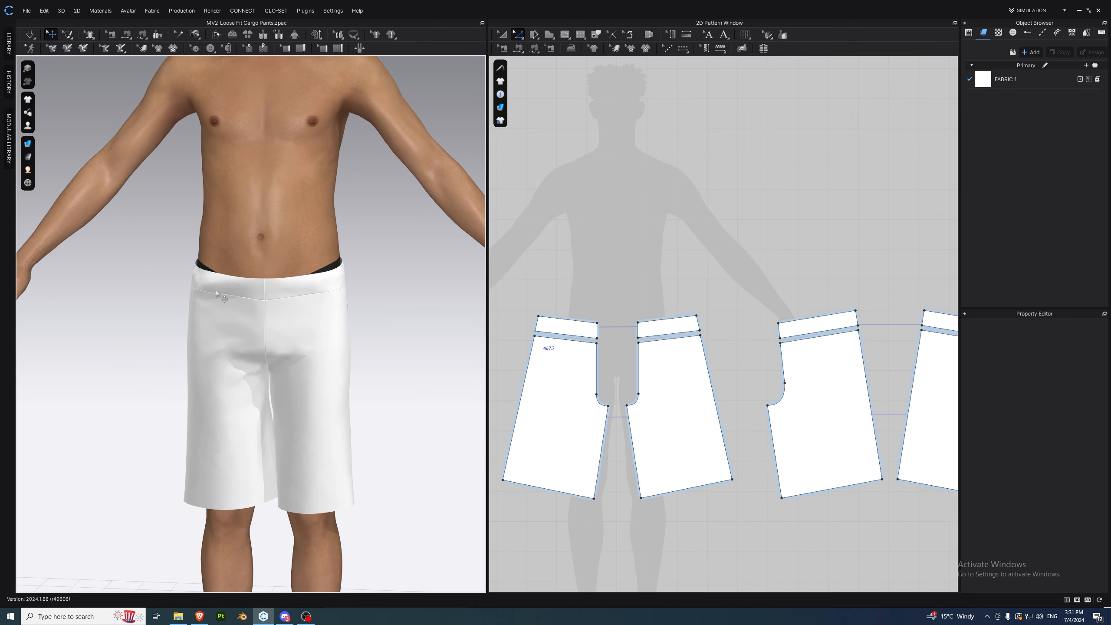
scroll(606, 309, up, 3)
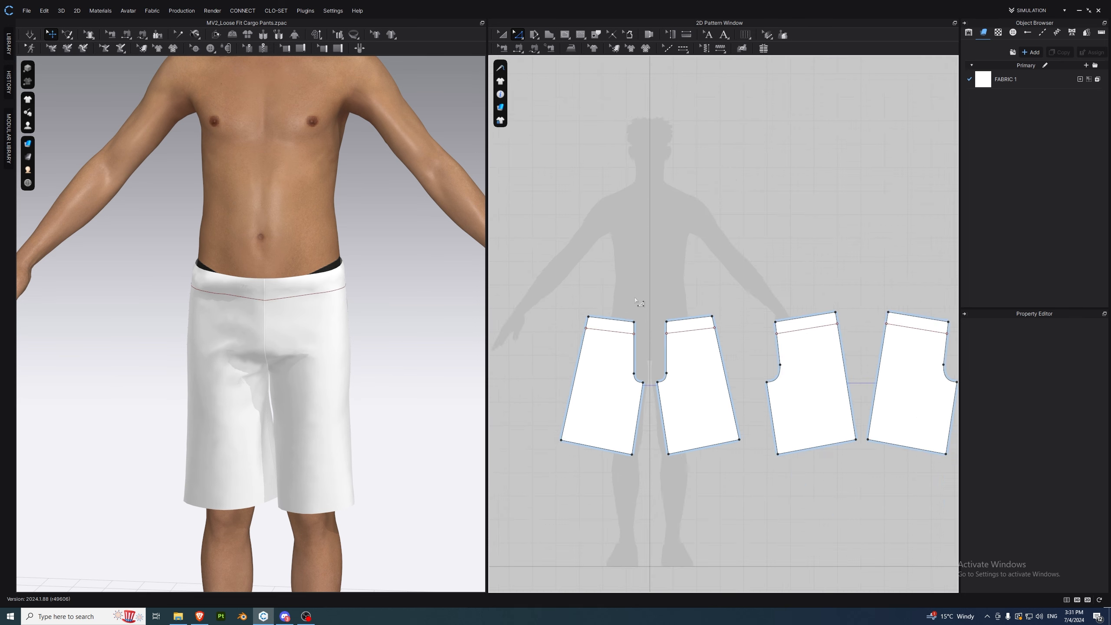
scroll(634, 299, up, 4)
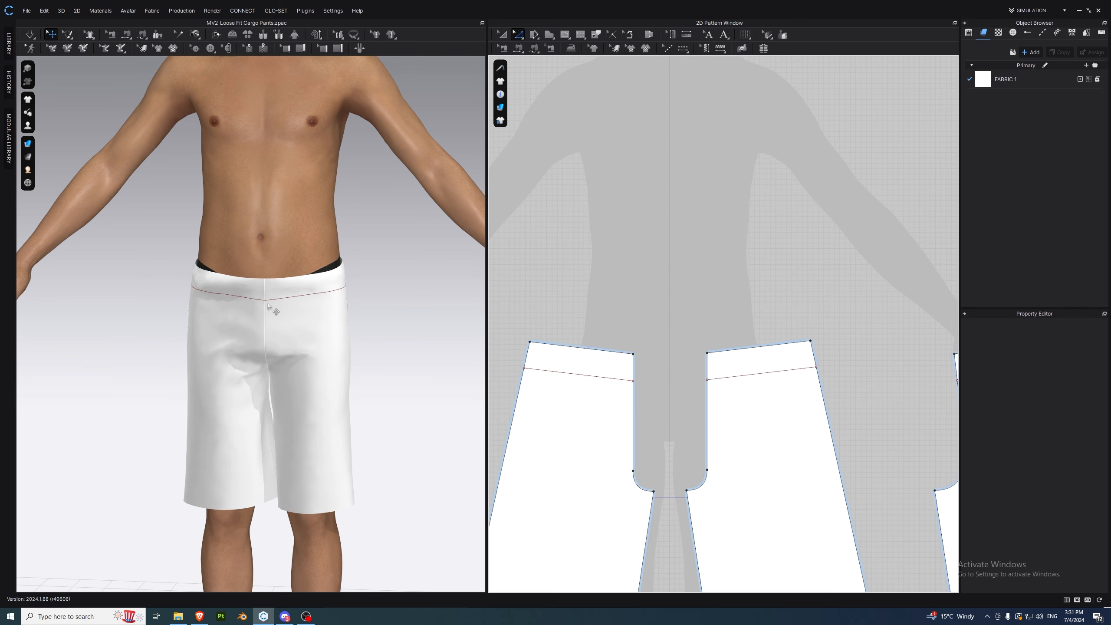
- Curve the front panels' internal waistband line slightly along its length
click(533, 38)
click(556, 100)
click(521, 38)
click(550, 88)
drag(721, 381, 728, 381)
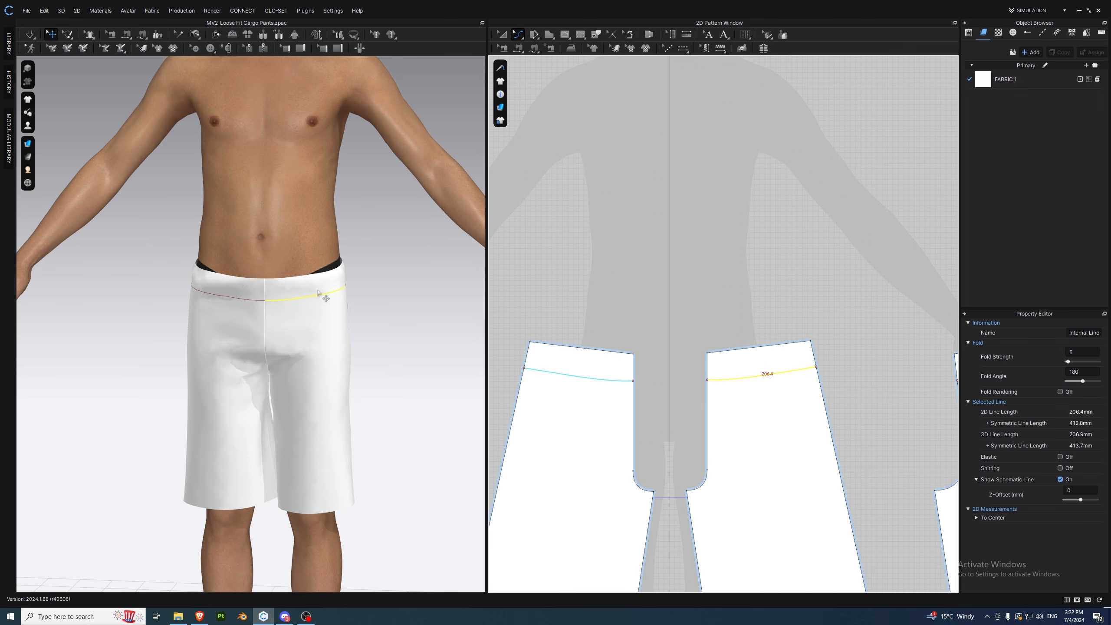
- Cut and sew the front panels along the curved internal waistband line
scroll(282, 333, up, 5)
mouse_move(241, 315)
right_down()
mouse_move(383, 311)
mouse_move(168, 308)
mouse_move(254, 309)
right_up()
key(z)
scroll(721, 302, down, 5)
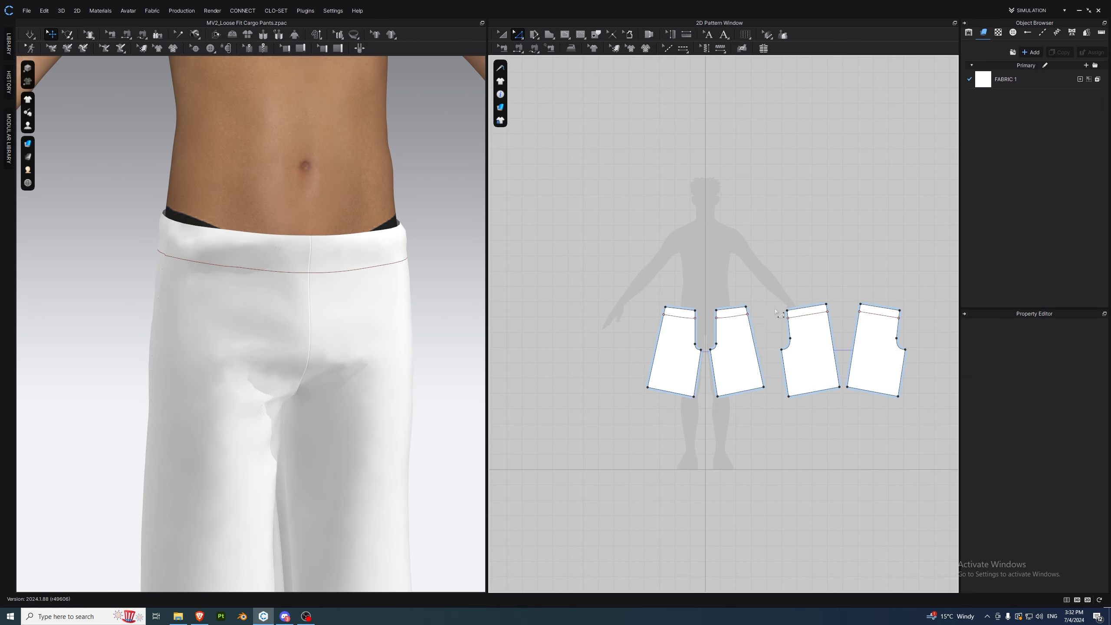
scroll(837, 319, up, 5)
click(744, 322)
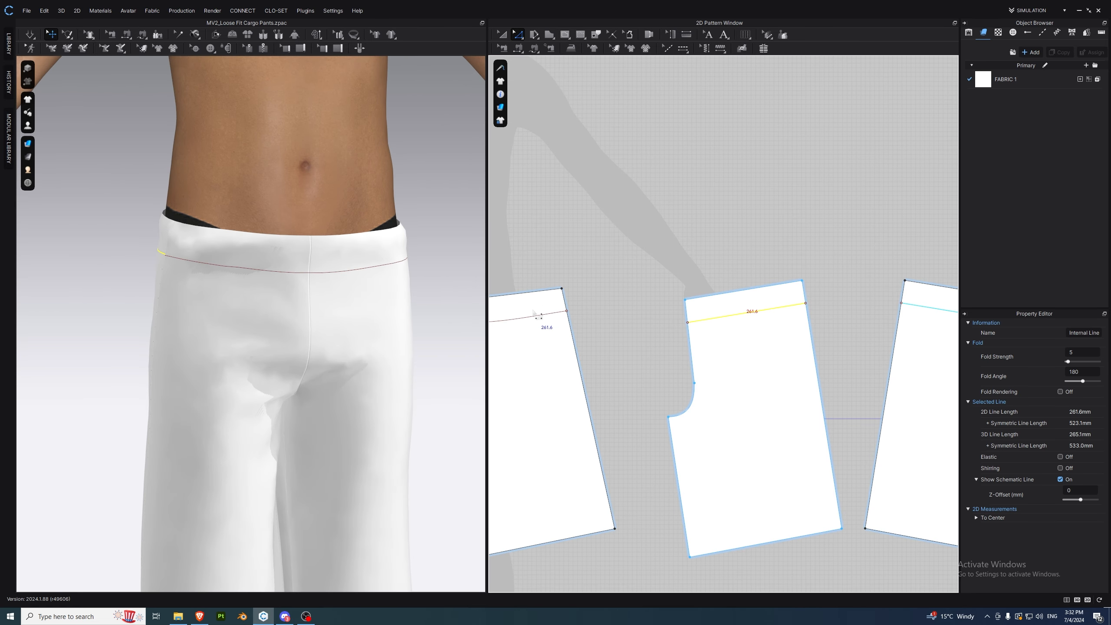
scroll(581, 333, down, 4)
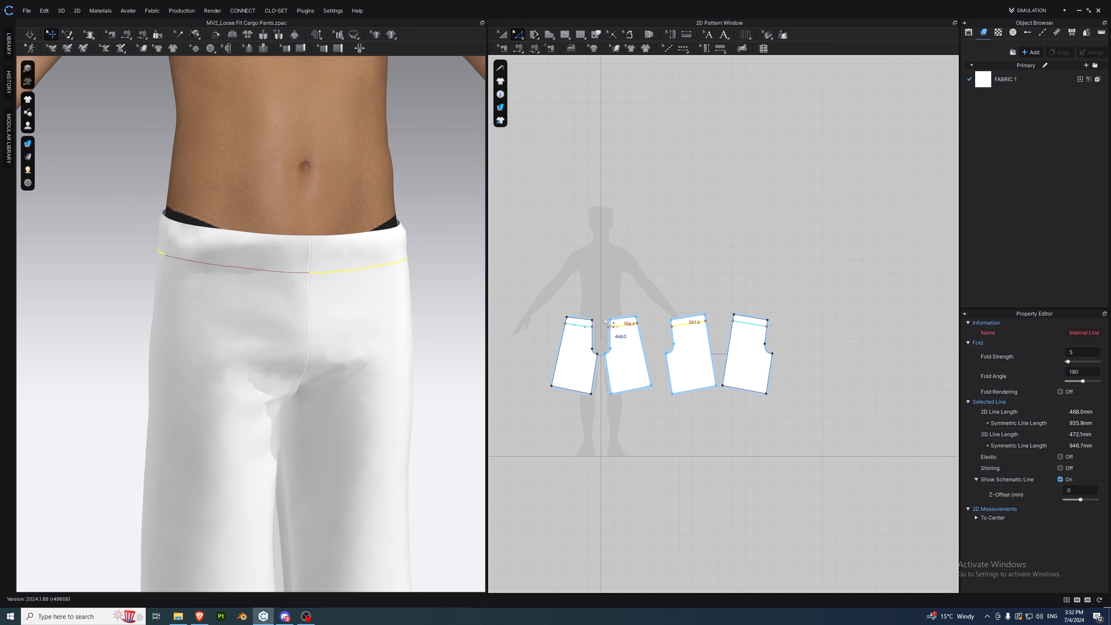
right_click(624, 322)
click(623, 334)
click(628, 324)
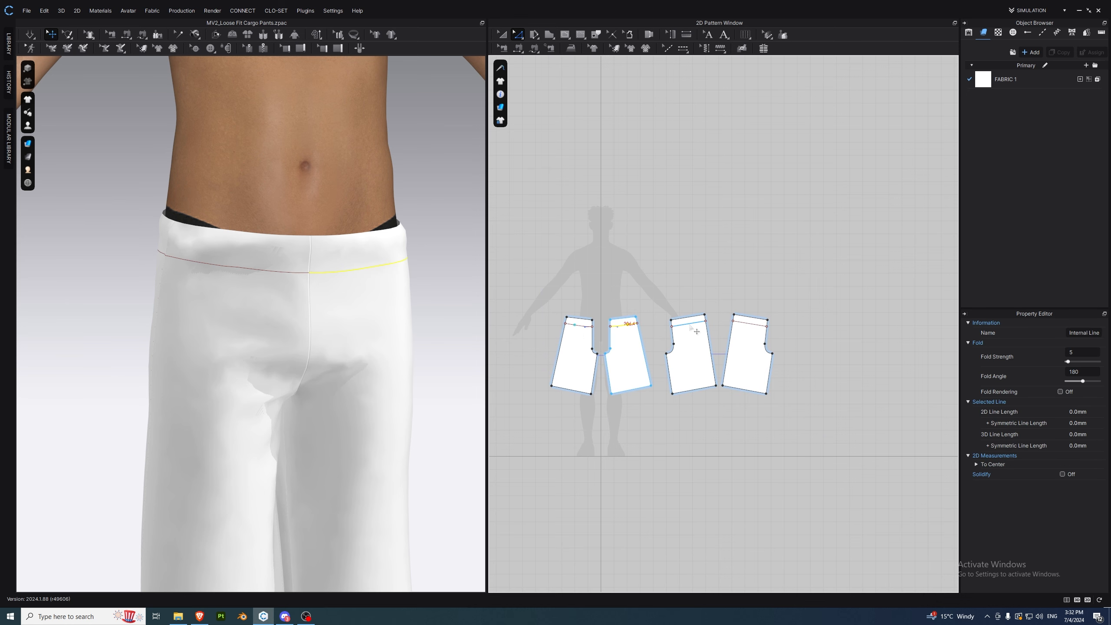
shift+click(688, 323)
right_click(625, 326)
click(659, 481)
- Cut and sew the back panels along their internal waistband line
right_drag(247, 303, 345, 313)
right_click(691, 327)
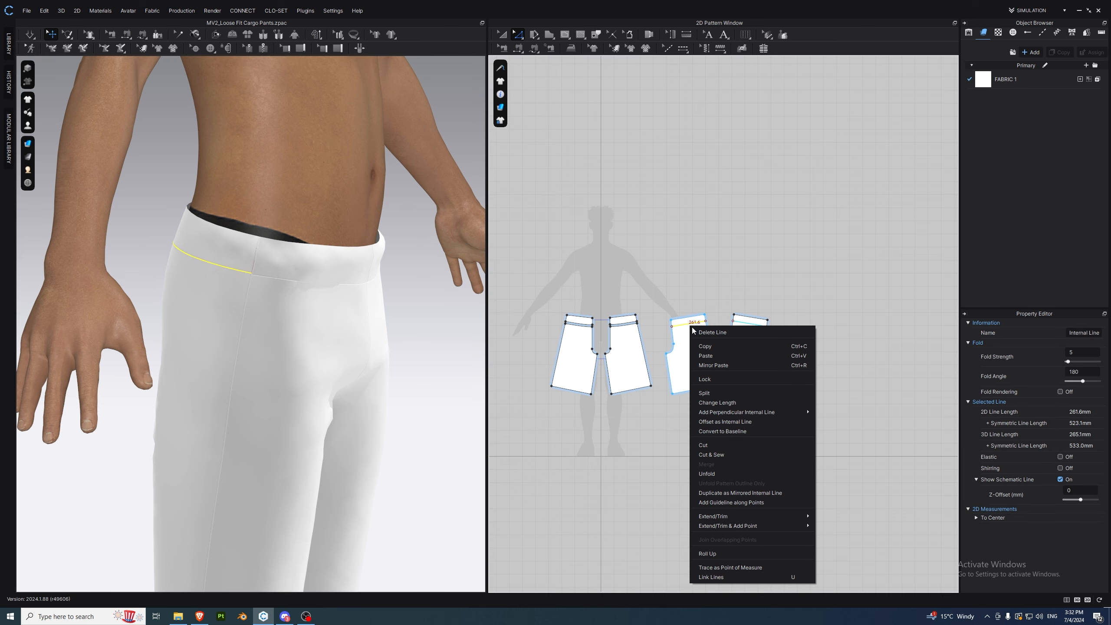
click(723, 457)
scroll(288, 224, down, 8)
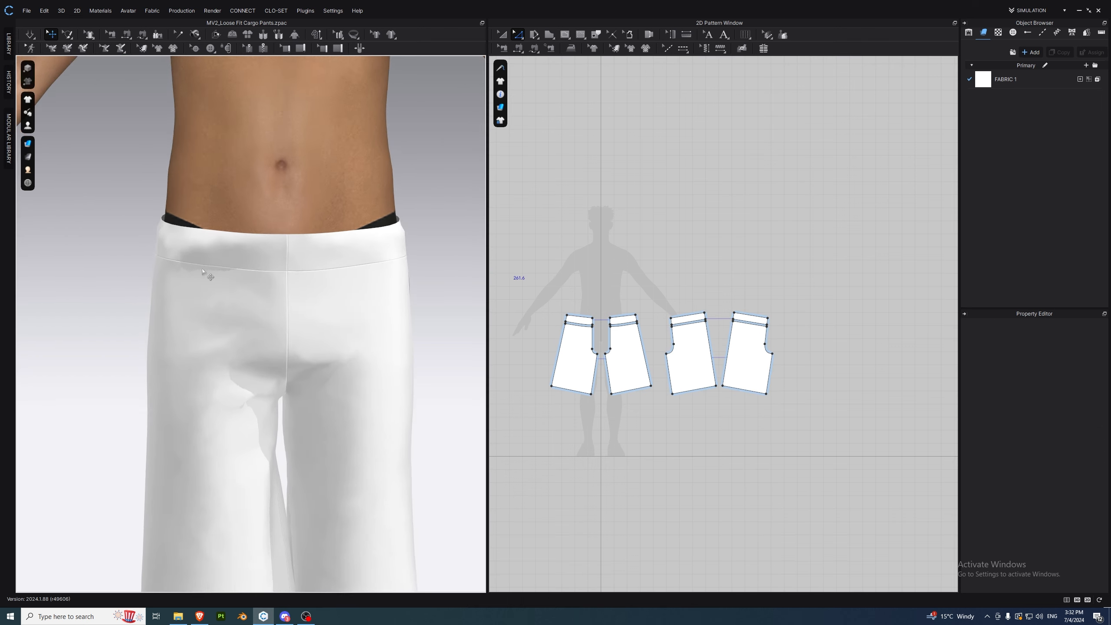
- Simulate the shorts with the separated waistband and tug the side to settle the drape
right_drag(305, 371, 347, 367)
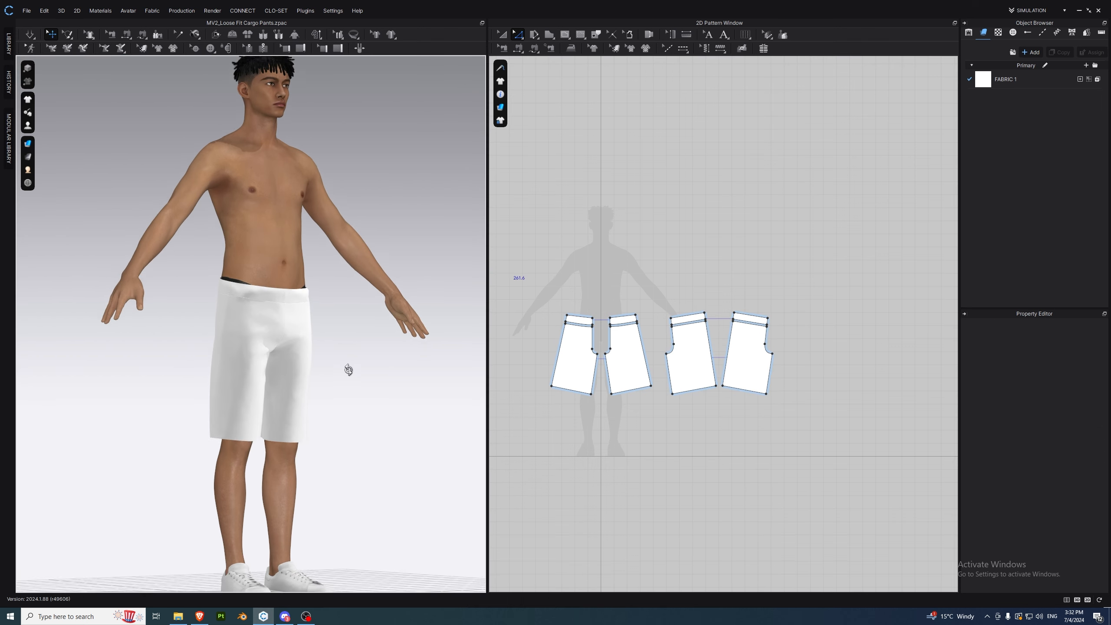
scroll(669, 288, up, 5)
click(248, 325)
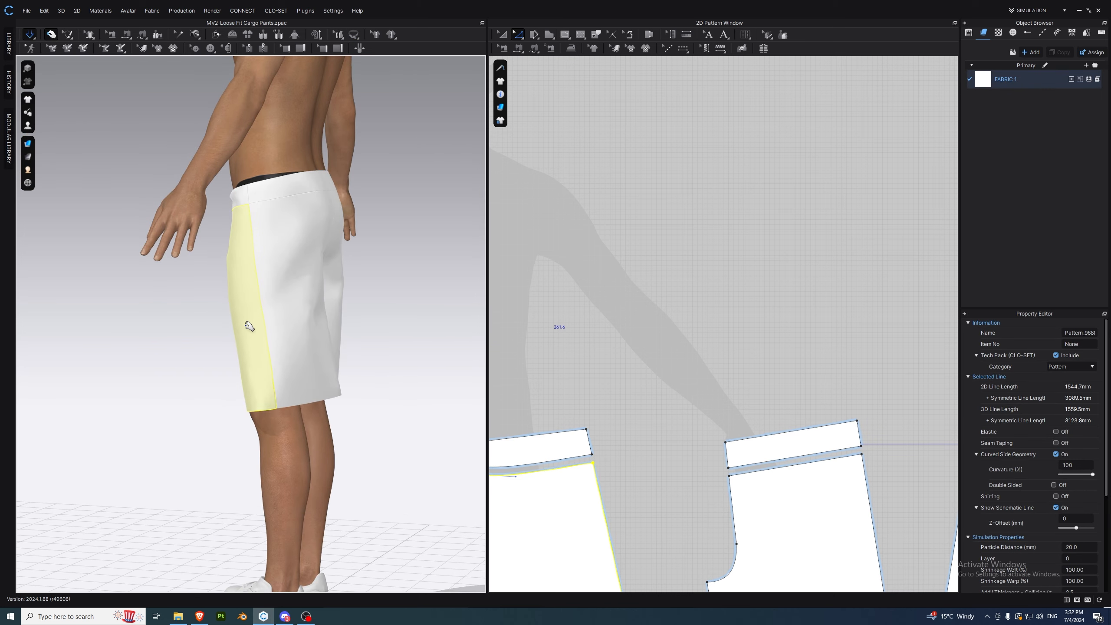
right_drag(252, 355, 367, 355)
scroll(575, 402, down, 8)
middle_drag(596, 404, 726, 340)
click(670, 382)
- Create a rectangle pattern 15 mm wide and about 55 mm tall above the front waistband as a belt loop
scroll(674, 384, down, 2)
scroll(667, 379, up, 6)
scroll(688, 332, up, 6)
middle_drag(659, 360, 769, 322)
click(553, 36)
click(597, 57)
click(670, 295)
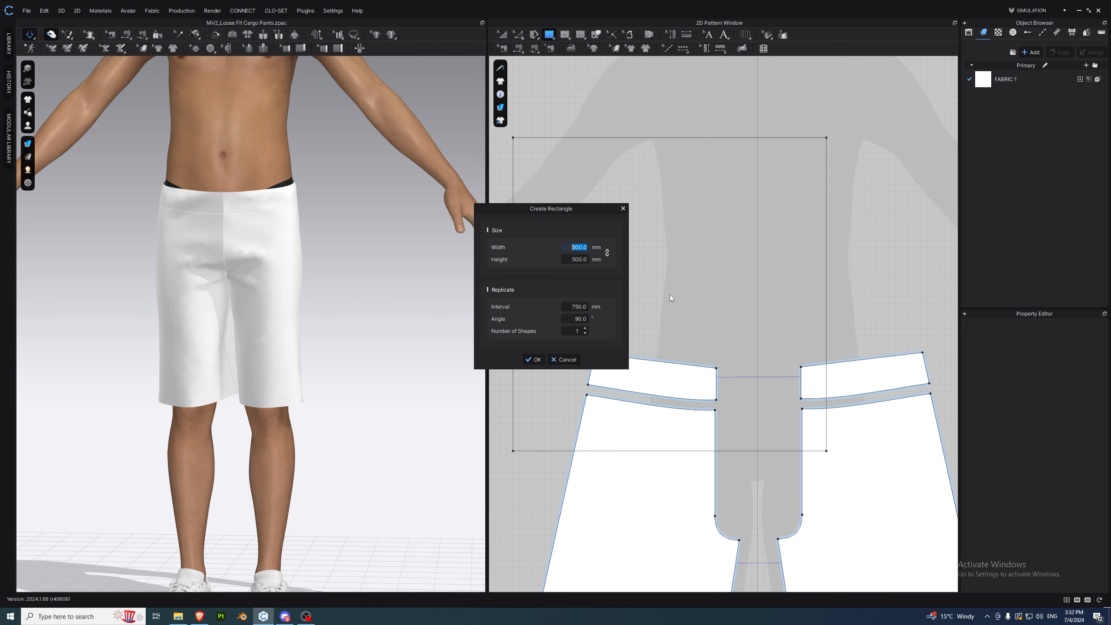
text(10)
key(Tab)
double_click(569, 249)
text(15)
key(Tab)
text(40)
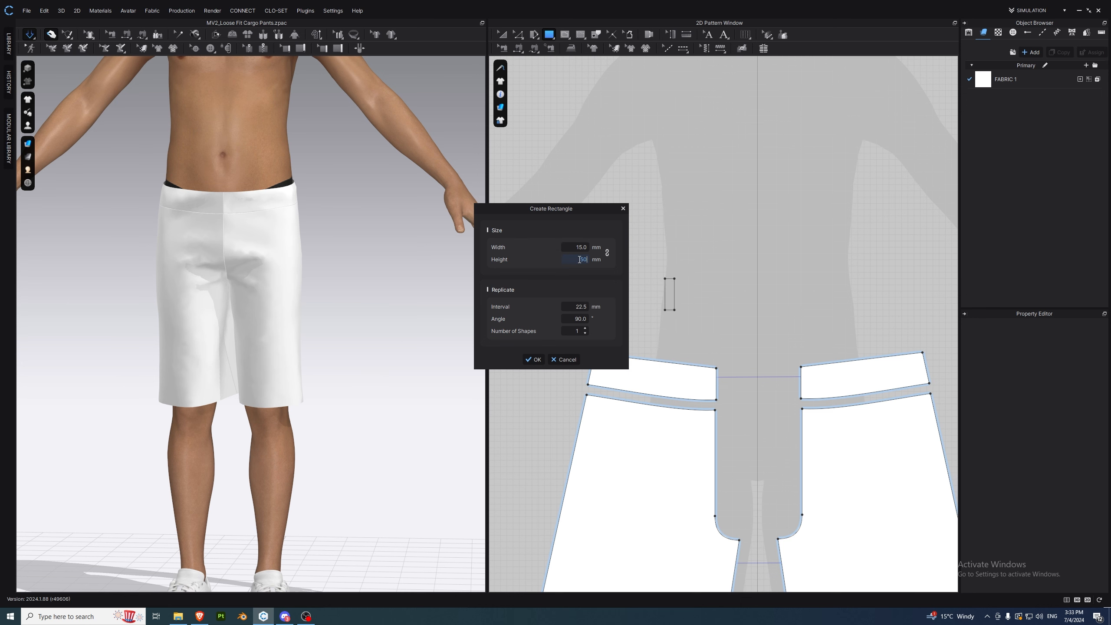
key(Return)
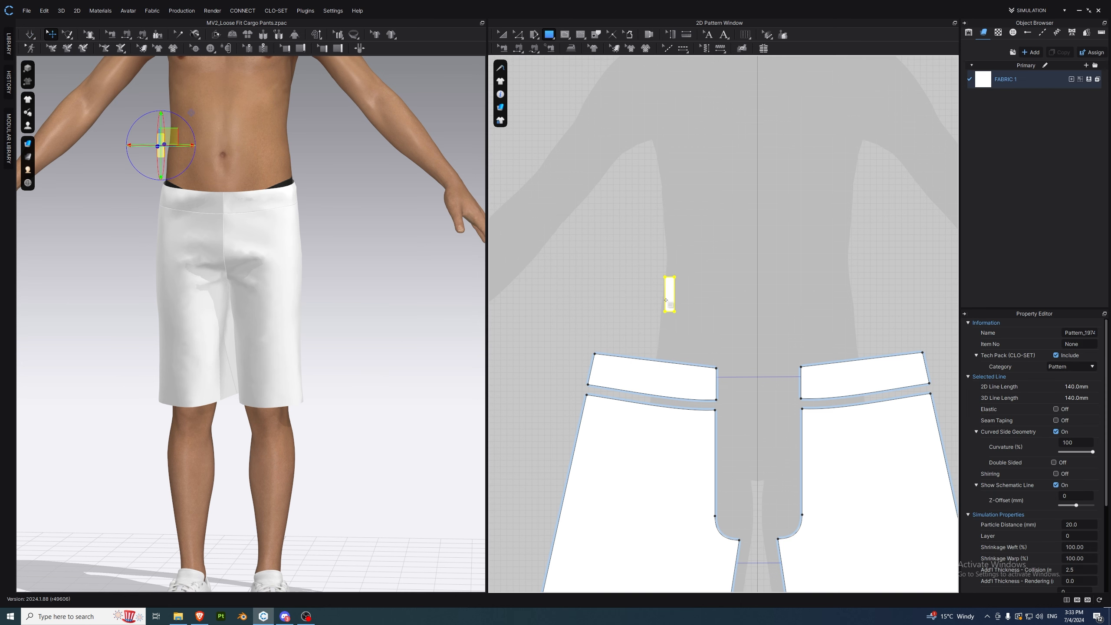
- Lay the belt loop over the front waistband piece to compare its length with the waistband height
key(a)
drag(671, 285, 676, 324)
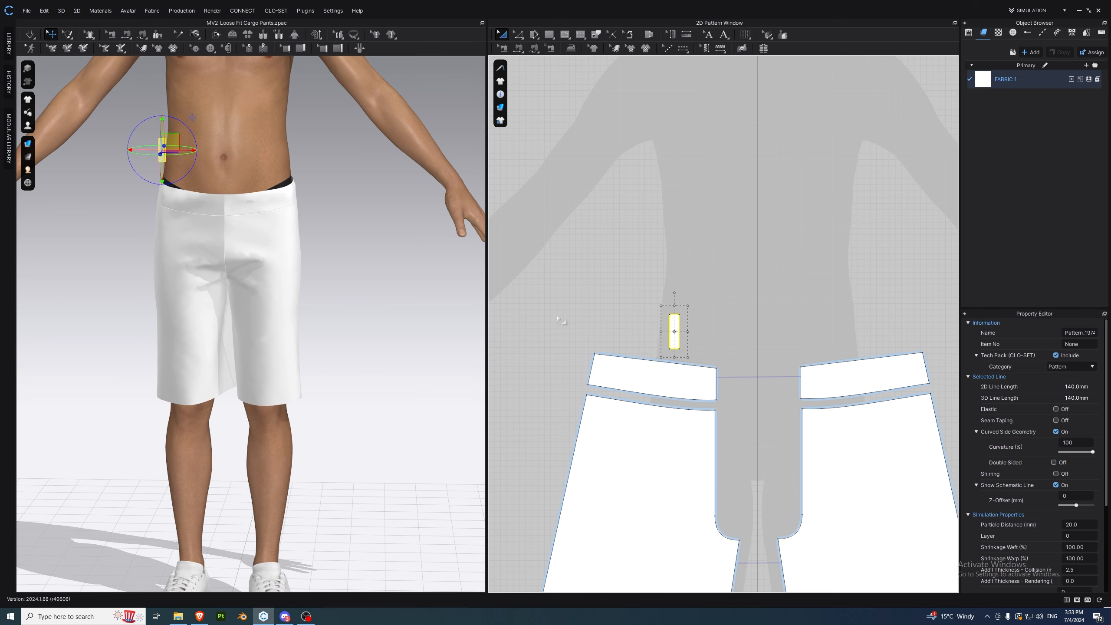
scroll(641, 323, up, 2)
scroll(678, 301, down, 2)
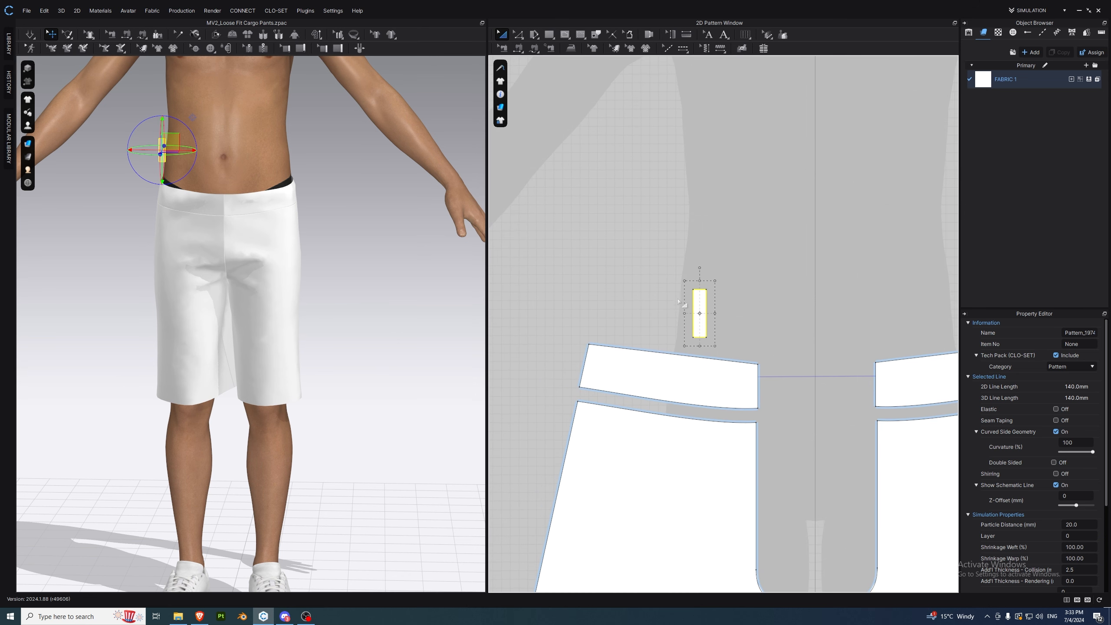
drag(701, 300, 734, 375)
scroll(733, 374, up, 3)
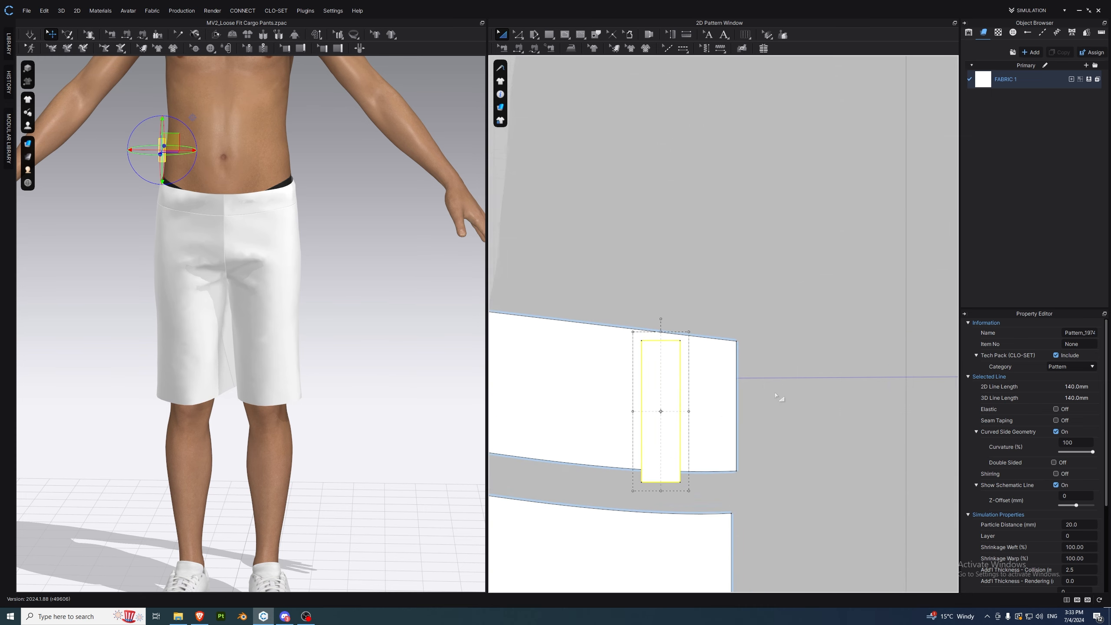
scroll(641, 338, down, 3)
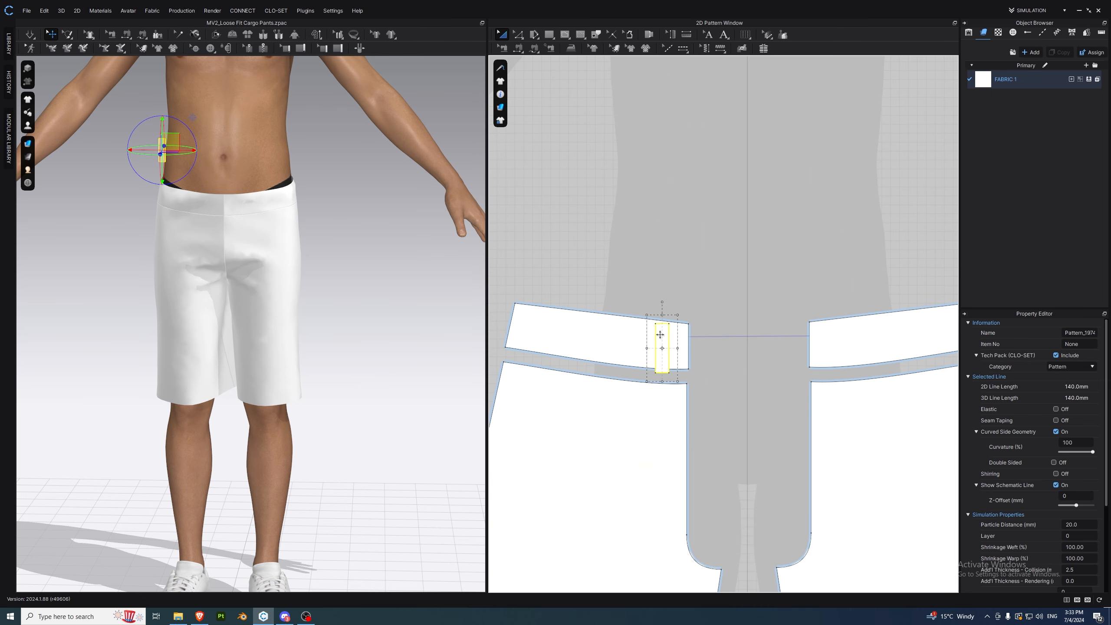
click(677, 312)
scroll(677, 311, up, 2)
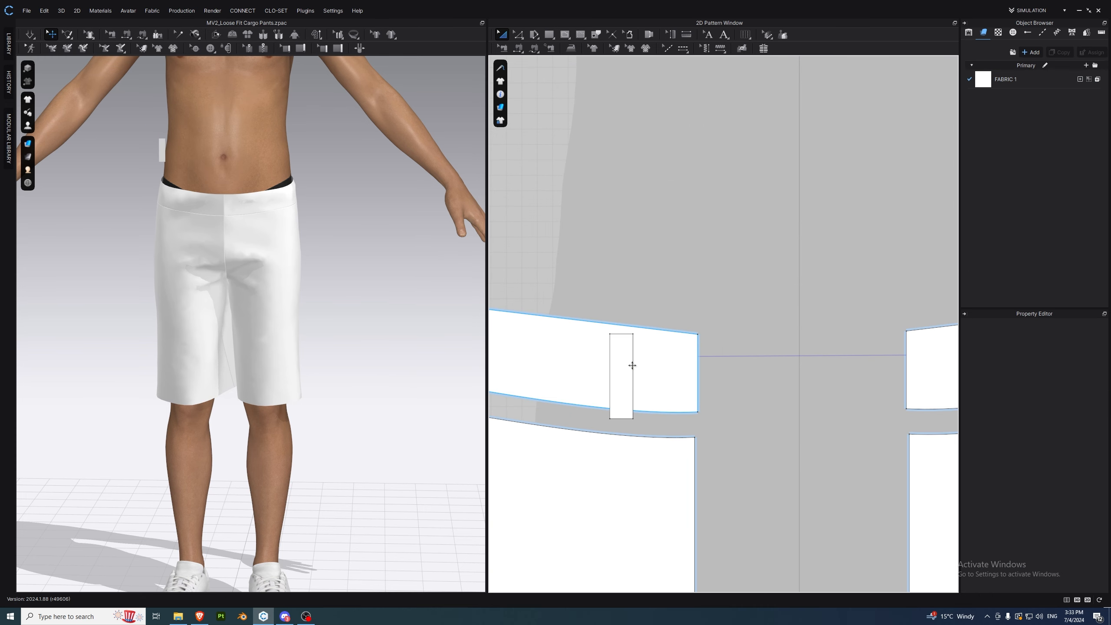
- Place the belt loop beside the front waistband and free-sew its top and bottom ends to the waistband edges
key(m)
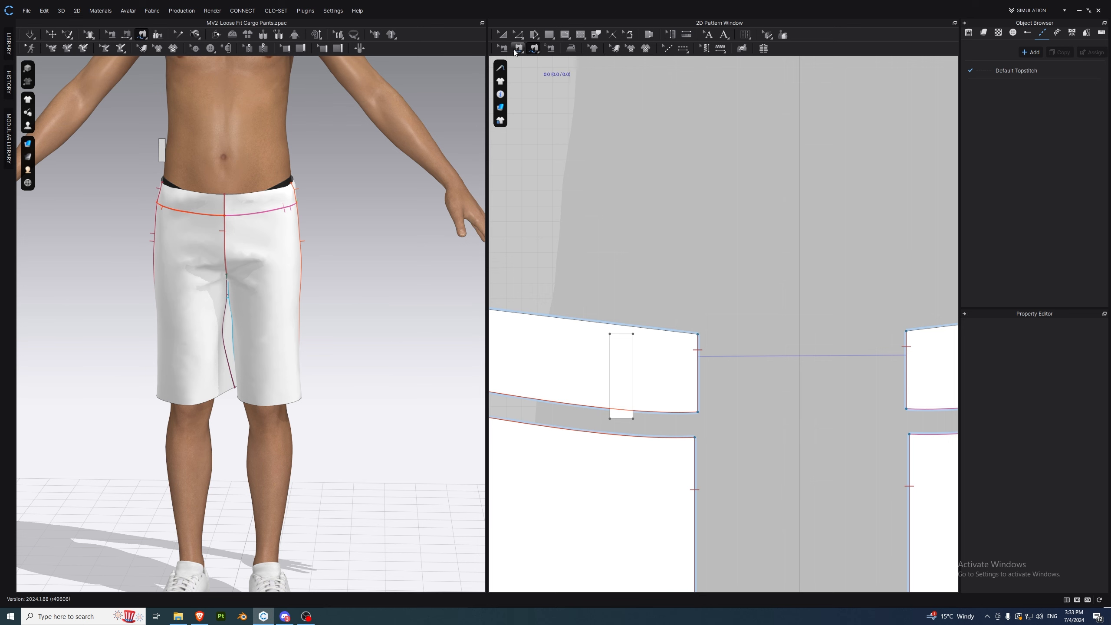
click(634, 327)
key(a)
drag(620, 377, 733, 379)
key(m)
click(613, 387)
click(636, 388)
click(613, 409)
click(635, 411)
- Snap the belt loop onto the front waistband in 3D, then simulate and tug the front panel to settle it
key(a)
right_click(165, 153)
click(226, 401)
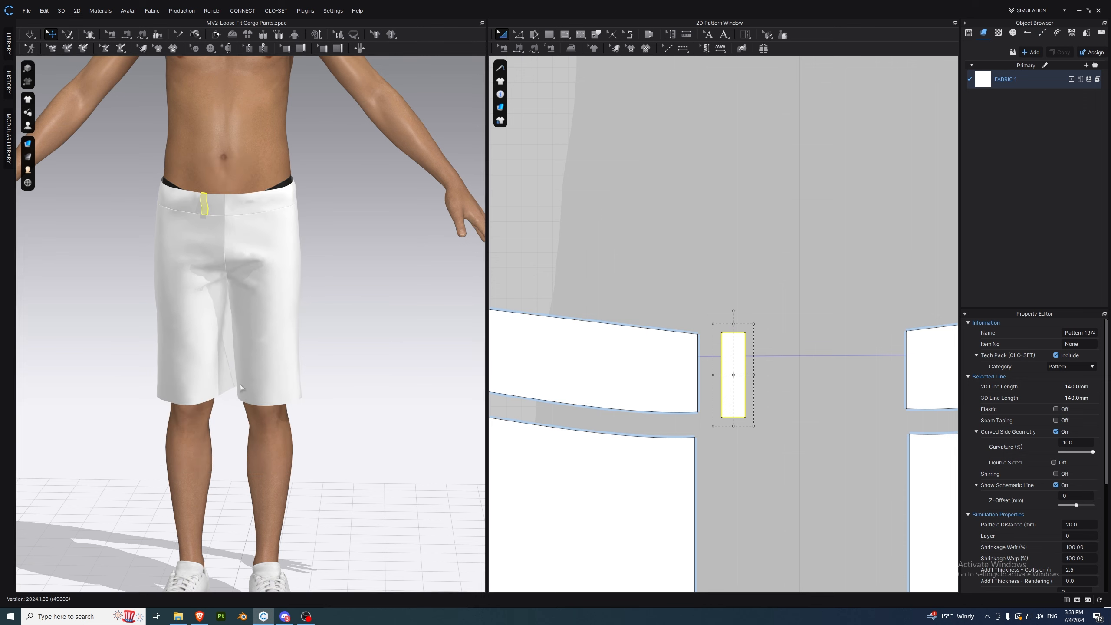
key(space)
right_drag(182, 225, 210, 237)
click(210, 237)
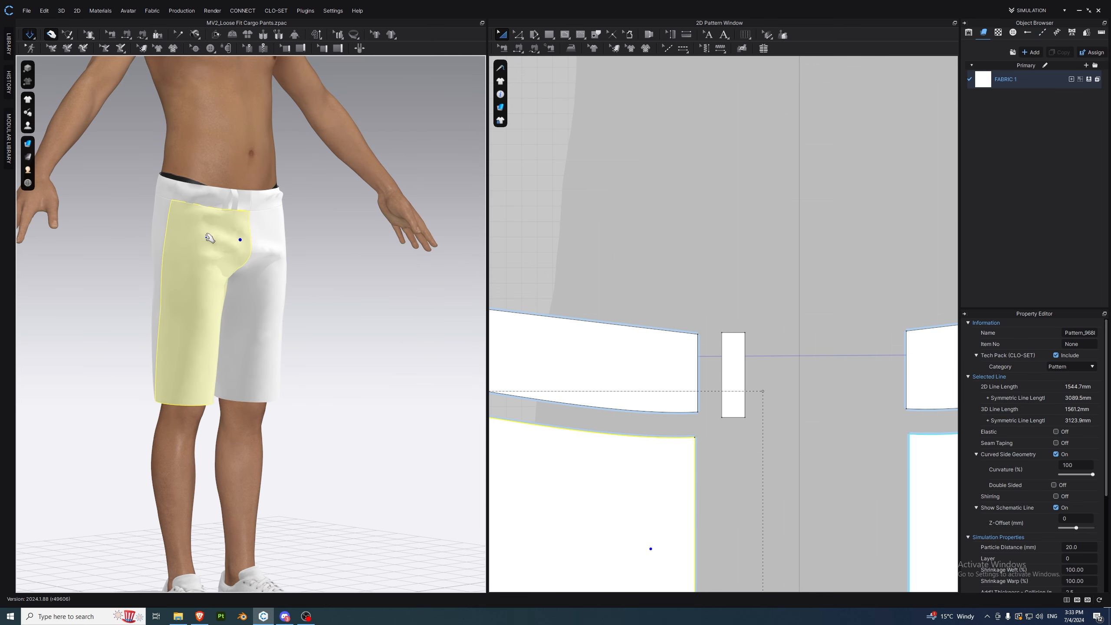
right_drag(451, 539, 345, 422)
click(284, 616)
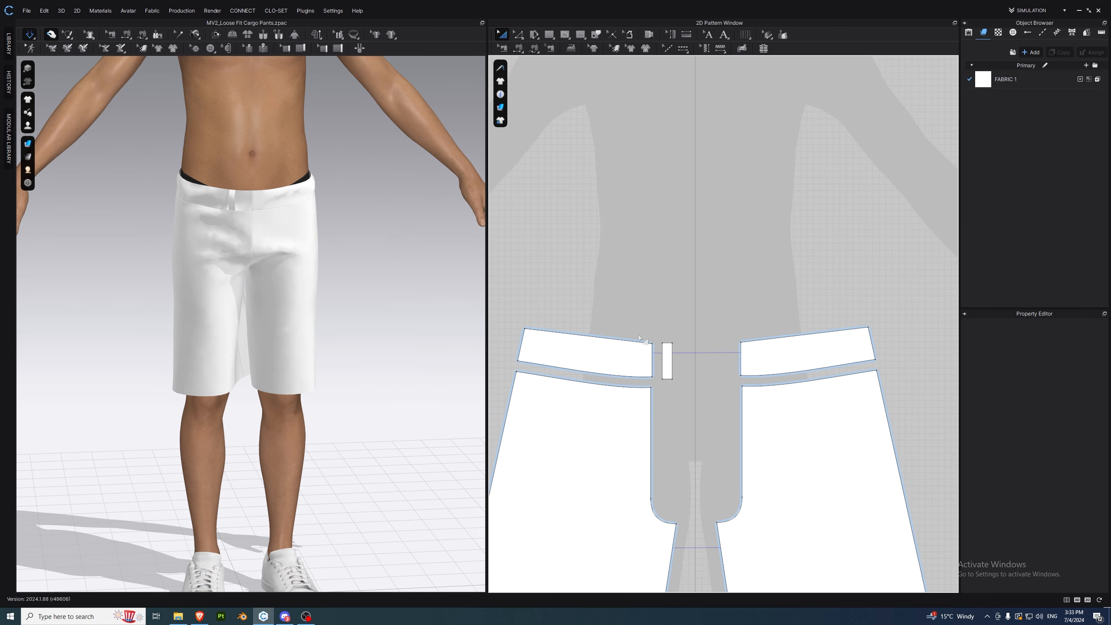
- Slide the belt loop's top and bottom seams along the waistband toward the side seam and simulate the new position
key(b)
click(626, 377)
click(638, 395)
drag(625, 377, 589, 339)
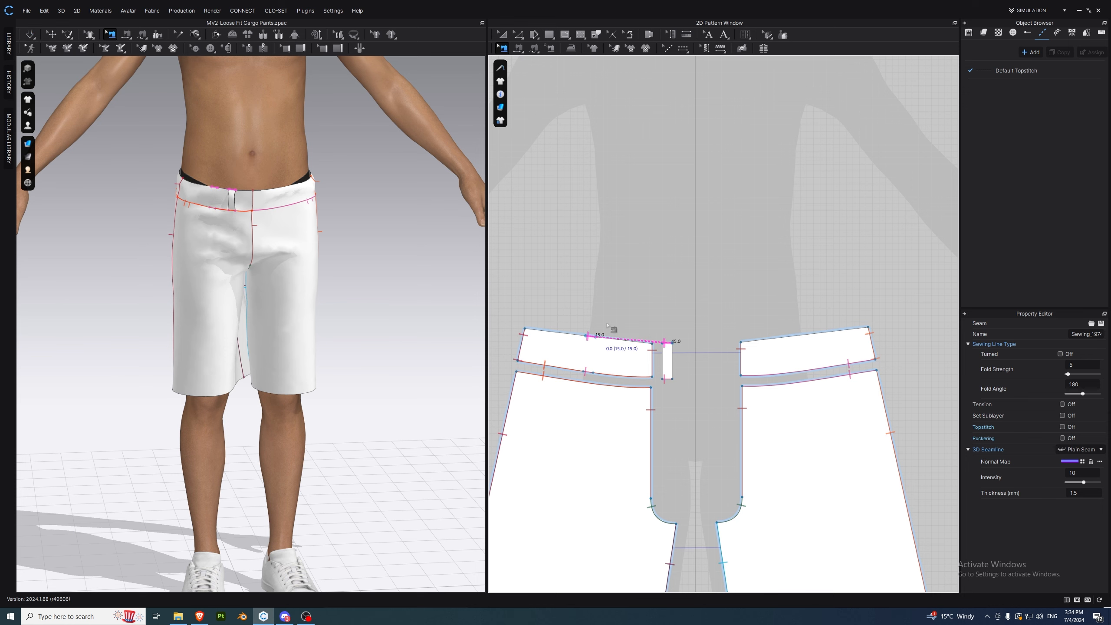
click(29, 38)
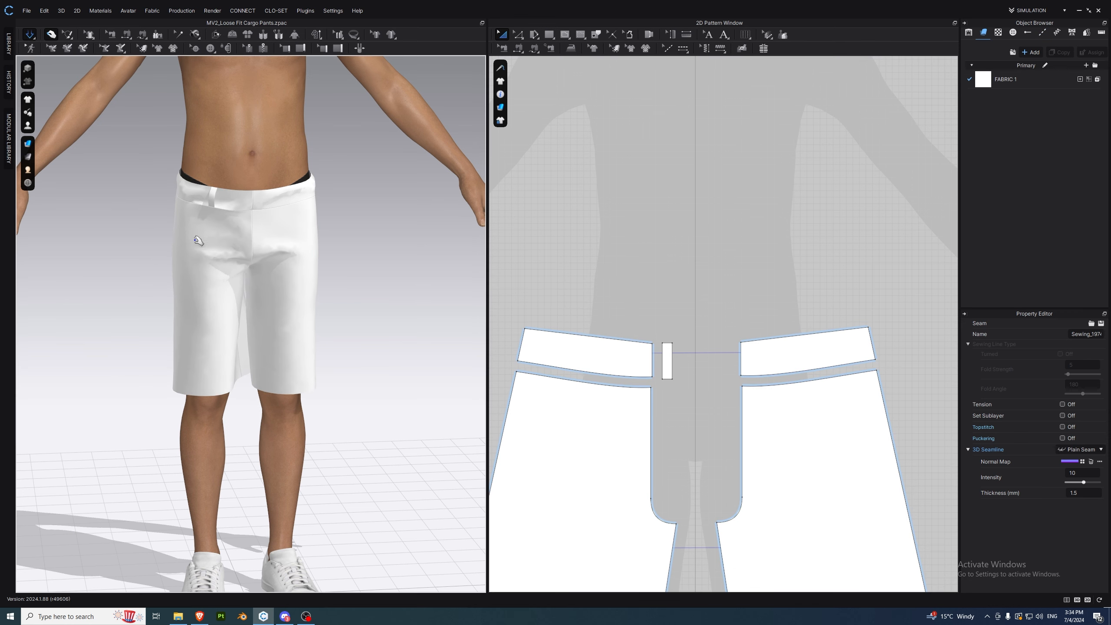
click(223, 256)
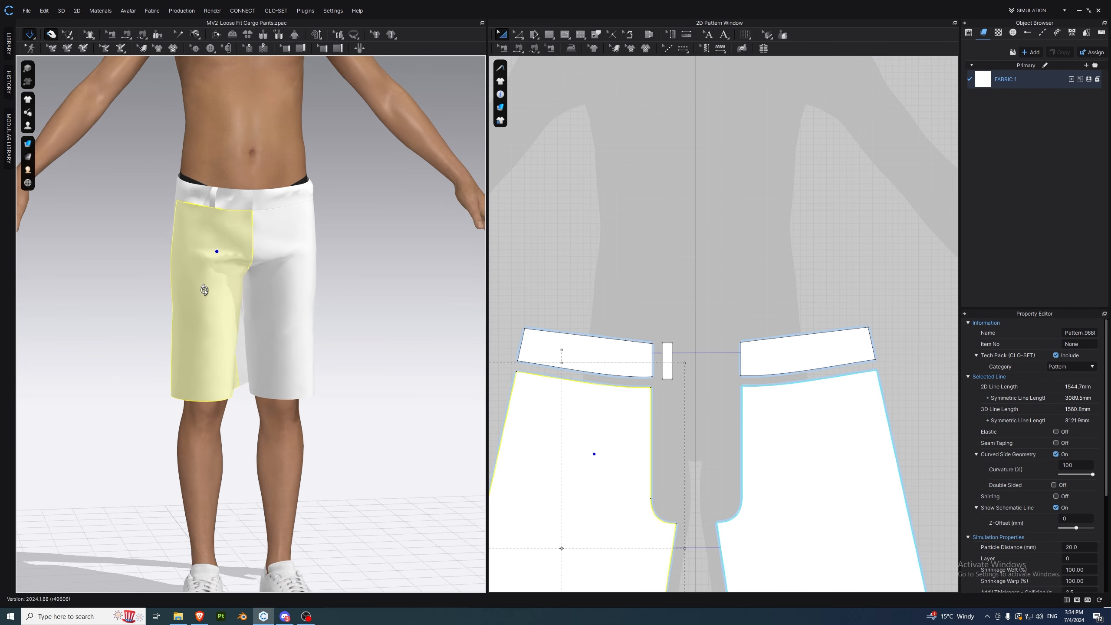
click(620, 355)
click(680, 362)
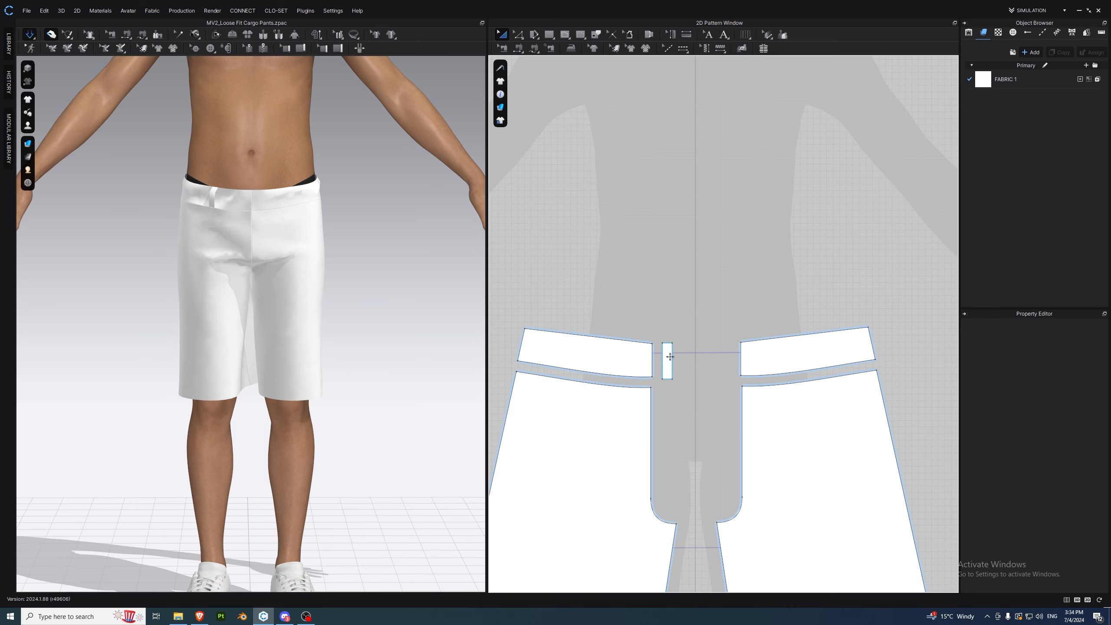
- Create a mirrored copy of the belt loop beside the opposite front waistband piece
click(667, 359)
right_click(670, 358)
click(668, 350)
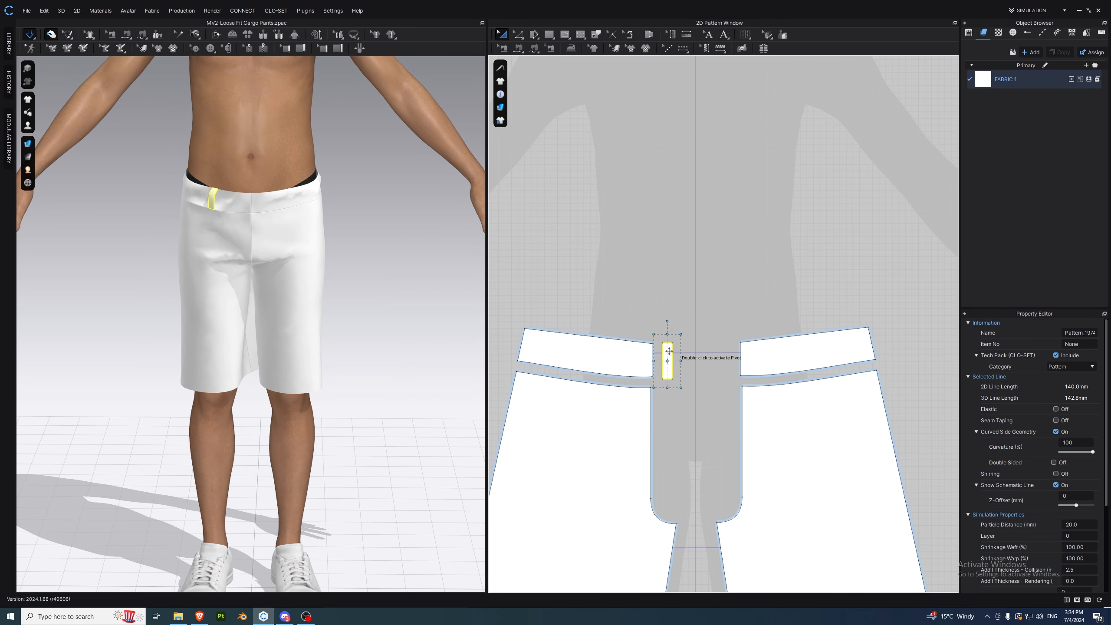
right_click(669, 350)
click(703, 53)
right_click(722, 259)
click(736, 271)
click(719, 360)
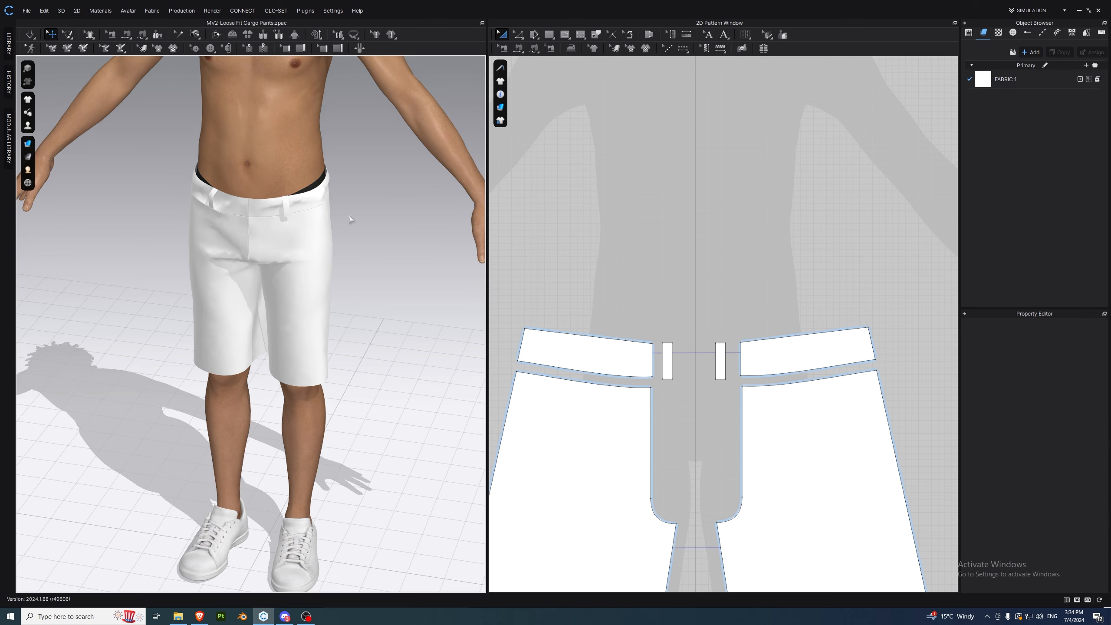
scroll(346, 216, up, 6)
middle_drag(330, 203, 292, 350)
right_drag(309, 228, 337, 246)
middle_drag(338, 246, 330, 388)
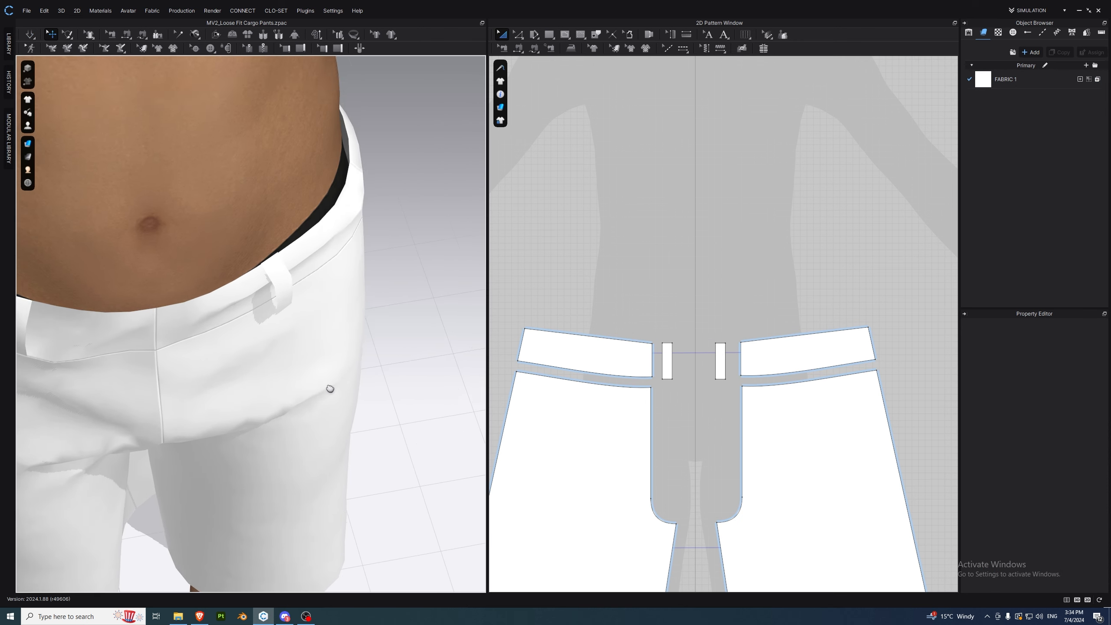
scroll(310, 292, up, 3)
right_drag(310, 292, 307, 264)
key(m)
click(278, 272)
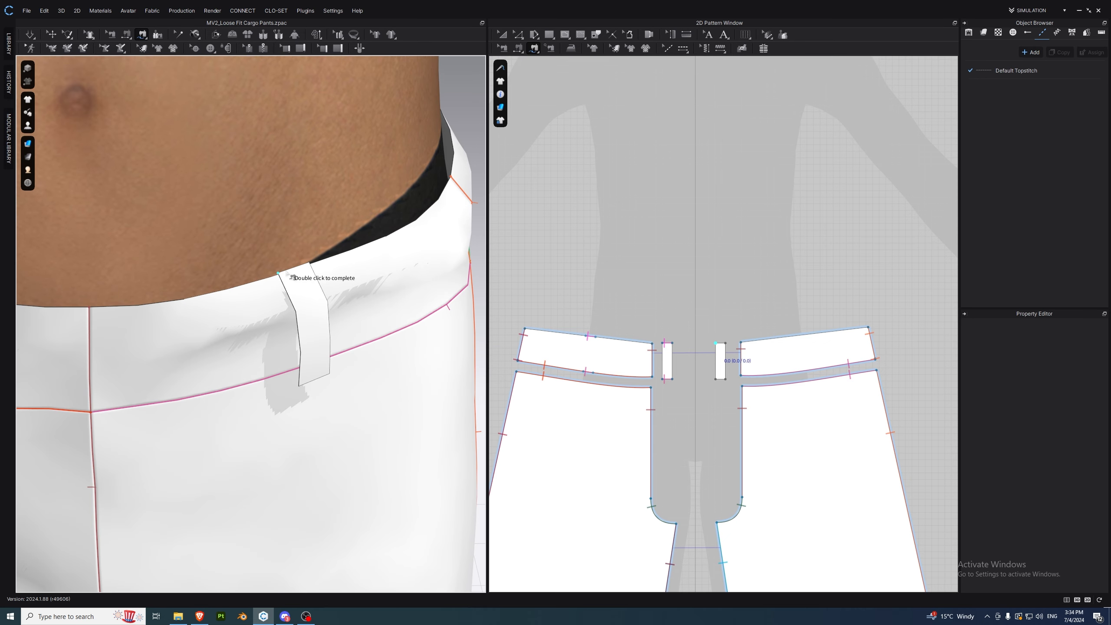
click(309, 263)
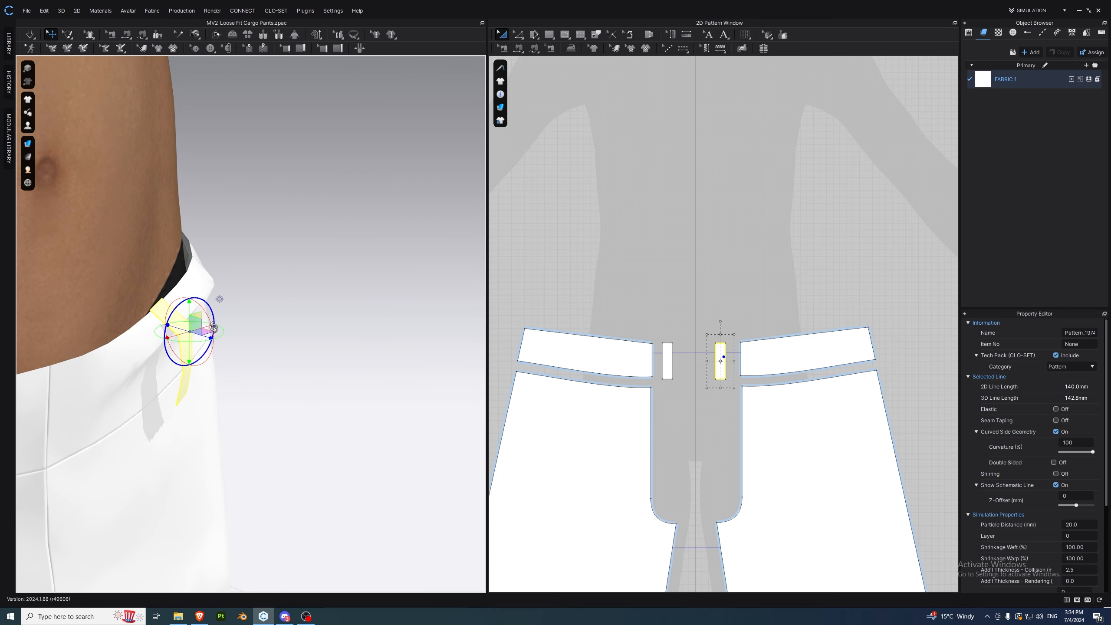
- Rotate and move the mirrored belt loop in 3D to line it up with the front waistband
drag(214, 325, 213, 332)
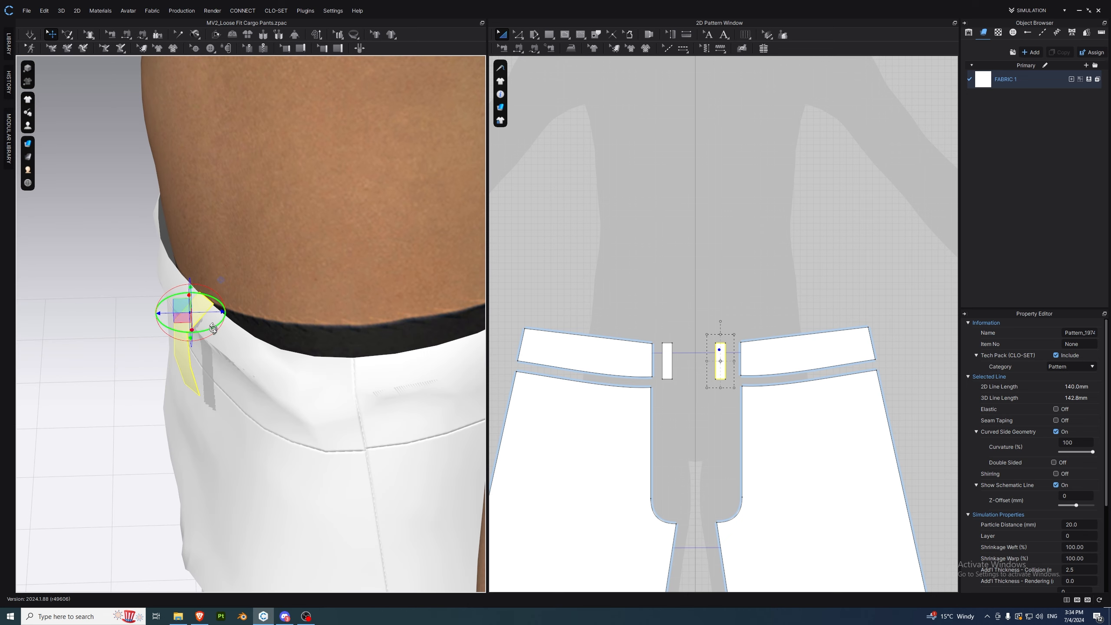
drag(222, 311, 208, 312)
right_drag(210, 312, 268, 336)
click(113, 333)
key(m)
click(179, 295)
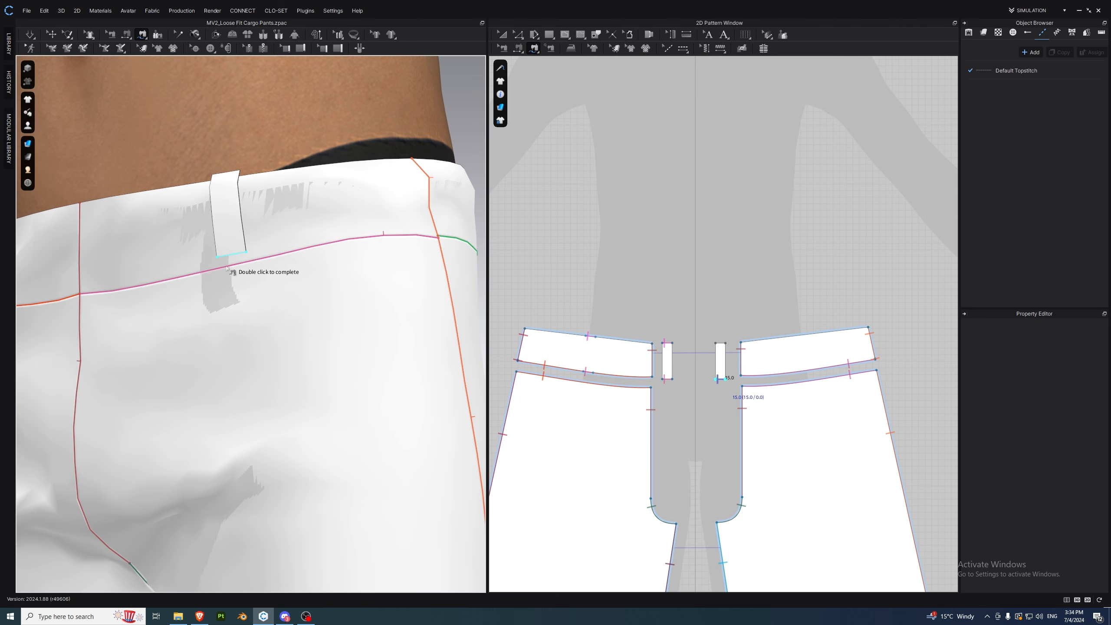
double_click(226, 268)
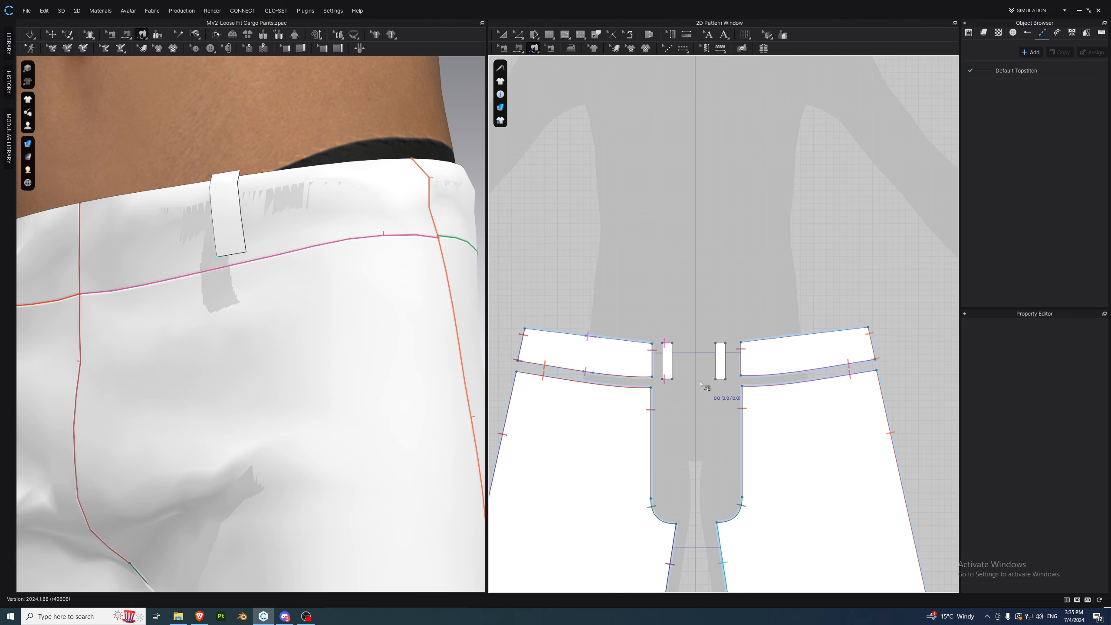
- Free-sew the mirrored belt loop's bottom and top ends to the matching edges of its front waistband piece
click(719, 380)
click(727, 380)
click(805, 383)
click(813, 382)
click(717, 345)
click(725, 345)
click(796, 335)
click(806, 334)
- Simulate the shorts with both front belt loops sewn and tug the front panel downward
right_drag(297, 271, 280, 298)
click(30, 35)
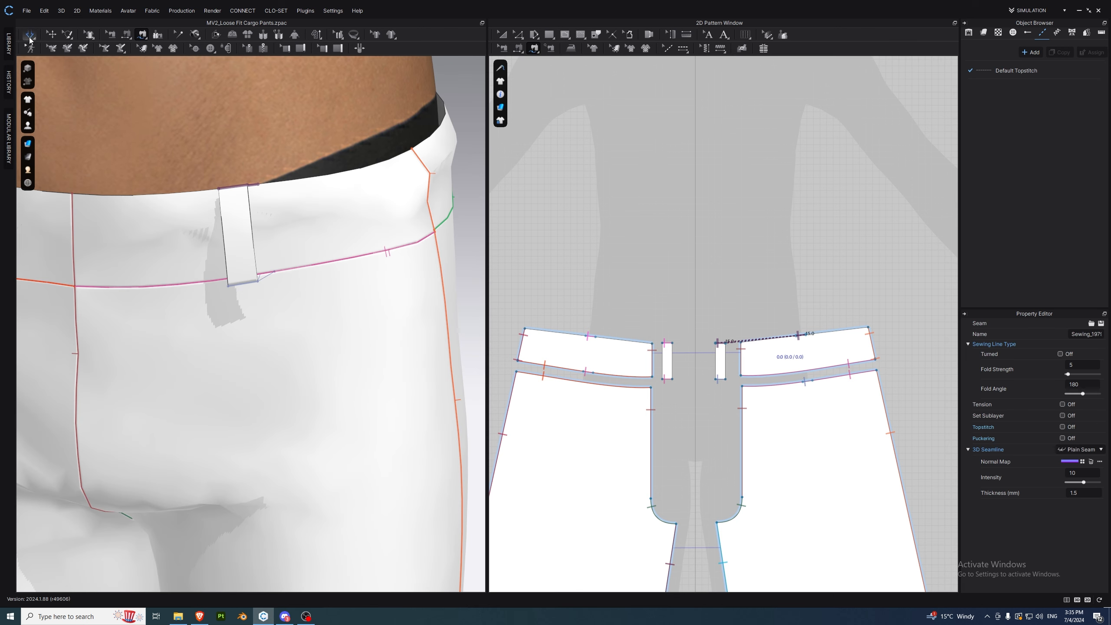
scroll(224, 348, down, 6)
drag(187, 375, 191, 426)
scroll(219, 437, down, 6)
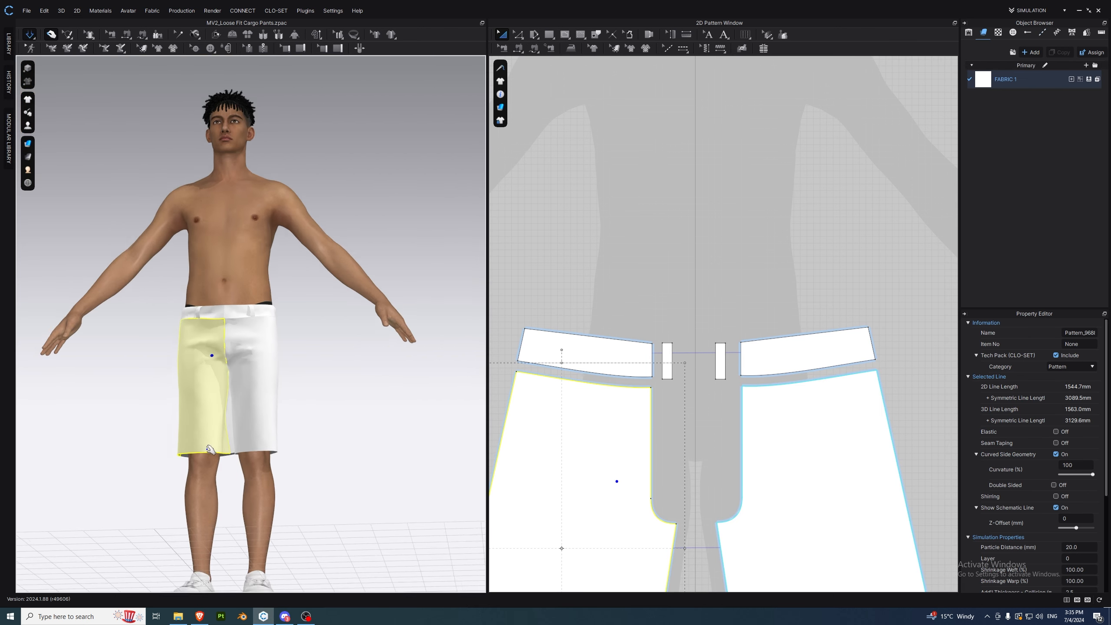
- Tug the simulated front panel near the crotch to settle the drape of the shorts
scroll(249, 451, up, 1)
click(300, 426)
right_drag(301, 426, 334, 427)
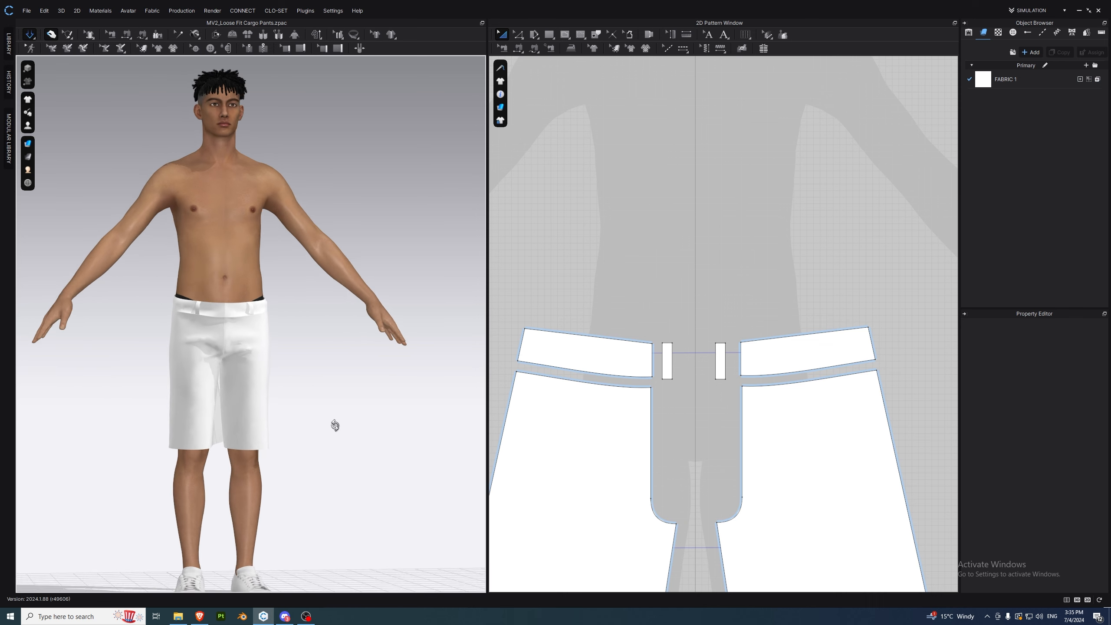
click(222, 353)
right_drag(199, 357, 218, 354)
scroll(228, 380, up, 2)
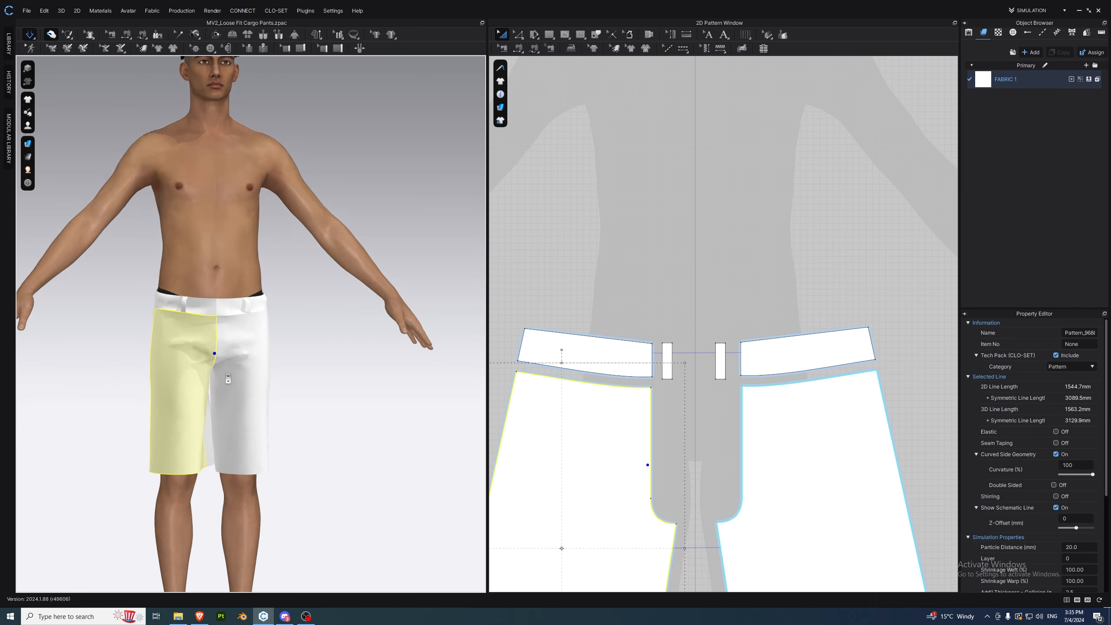
- Select all the shorts' pattern pieces and set their particle distance to 8 mm
scroll(228, 379, down, 5)
click(297, 370)
scroll(696, 314, down, 5)
scroll(696, 315, down, 3)
drag(854, 294, 621, 420)
scroll(1036, 485, down, 3)
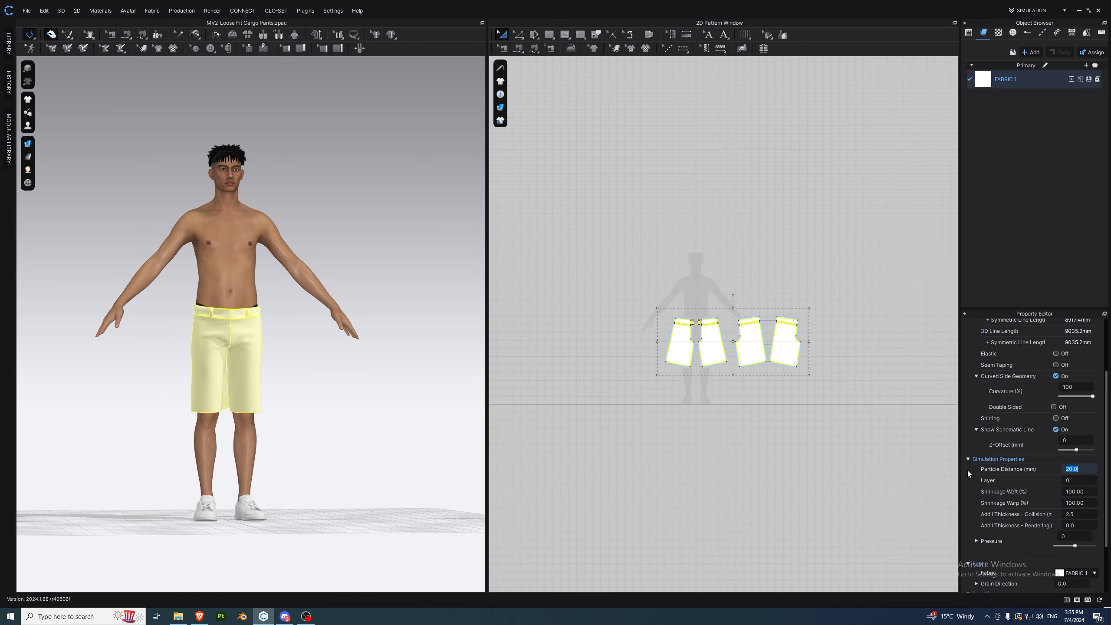
click(839, 480)
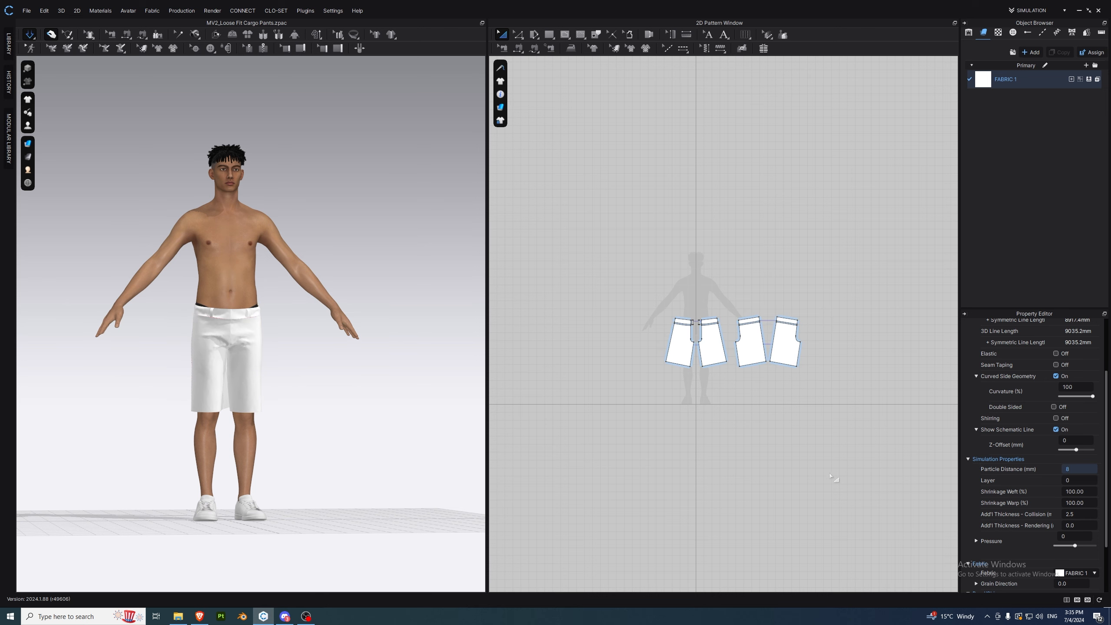
- Simulate the shorts at the finer particle distance and pull on both front panels to smooth out the wrinkles
key(space)
click(33, 36)
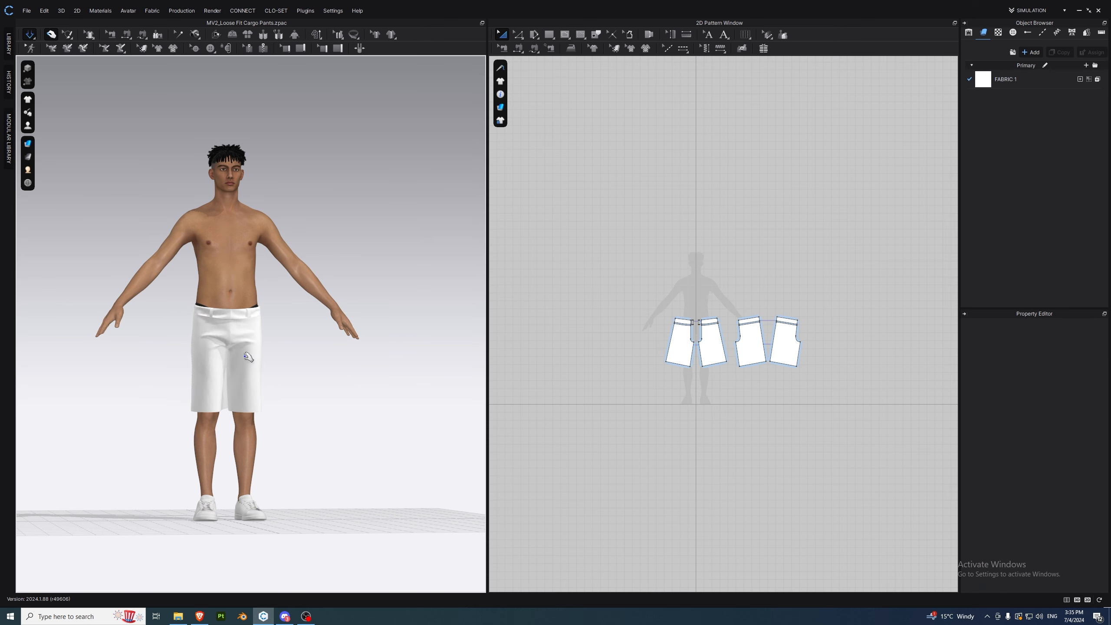
scroll(247, 357, up, 5)
click(171, 464)
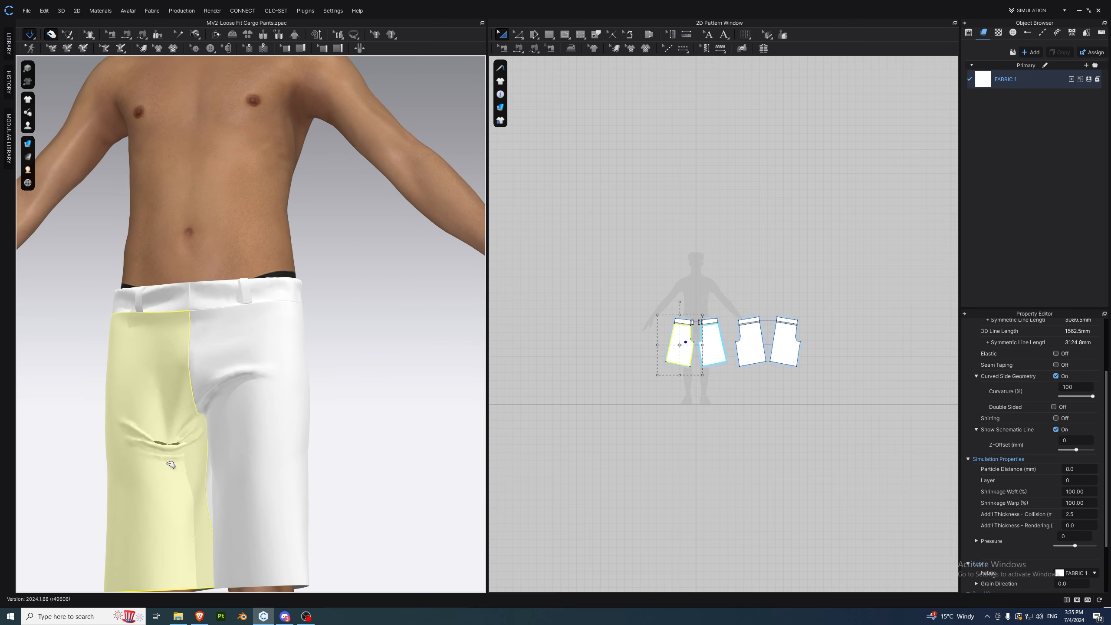
right_drag(166, 314, 156, 356)
click(272, 354)
right_drag(367, 306, 369, 360)
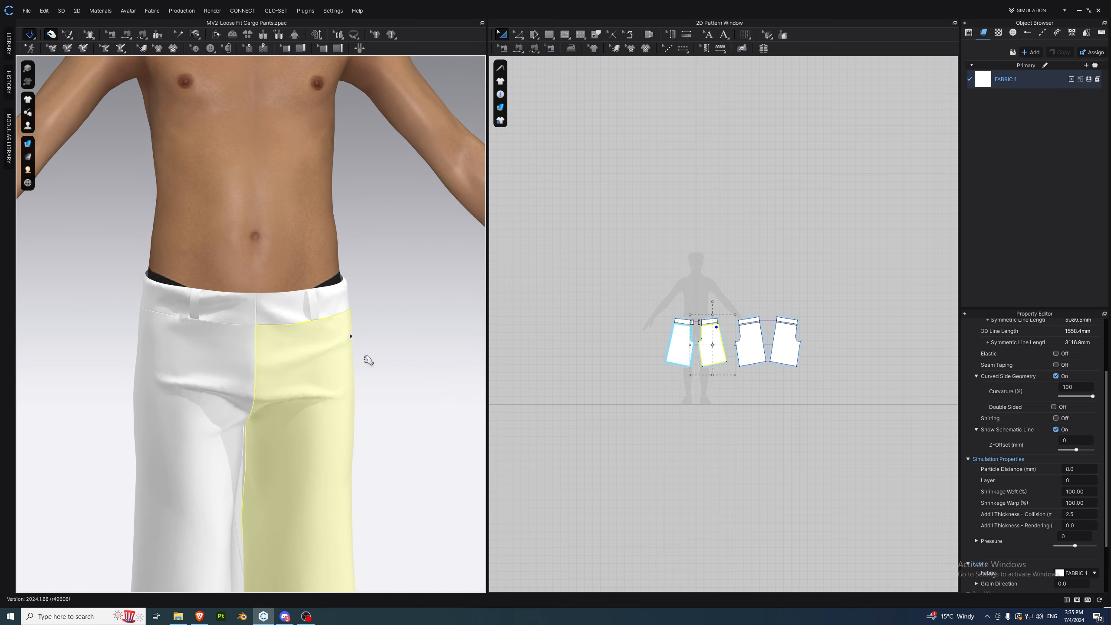
scroll(369, 359, down, 5)
click(323, 394)
right_drag(326, 395, 374, 409)
scroll(272, 395, up, 5)
right_drag(271, 395, 395, 380)
- Move the two belt loops onto their matching front waistband pieces in the 2D pattern layout
scroll(687, 324, up, 5)
drag(727, 314, 657, 307)
drag(771, 315, 846, 303)
click(565, 299)
right_drag(610, 336, 629, 286)
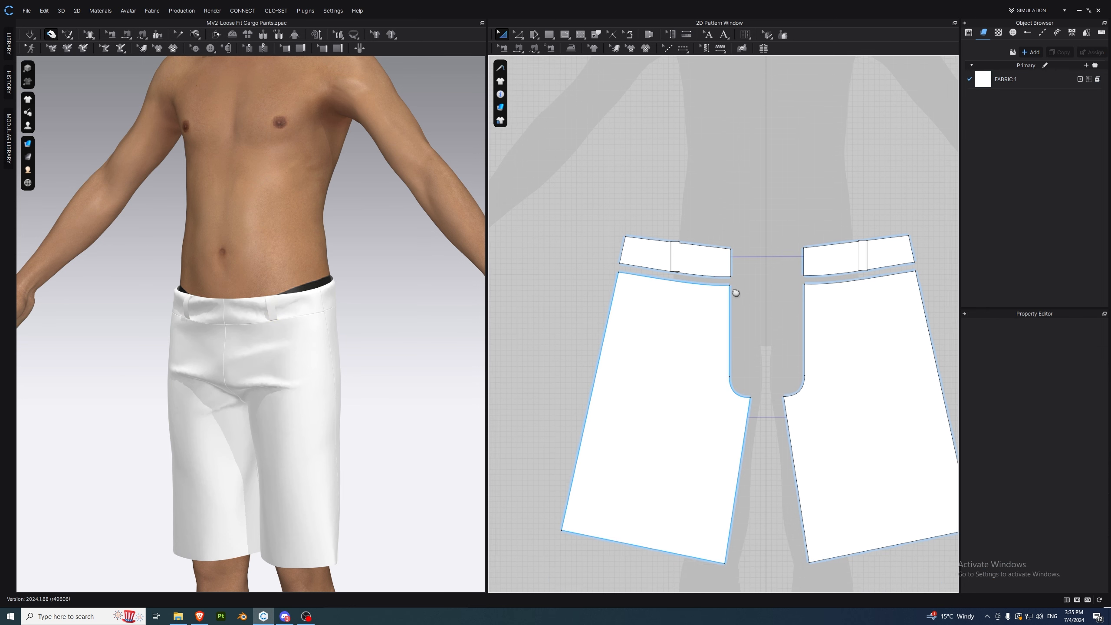
- Draw an L-shaped internal pocket line about 200 mm long on the front panel, from the side seam to the waist edge
click(566, 35)
click(576, 47)
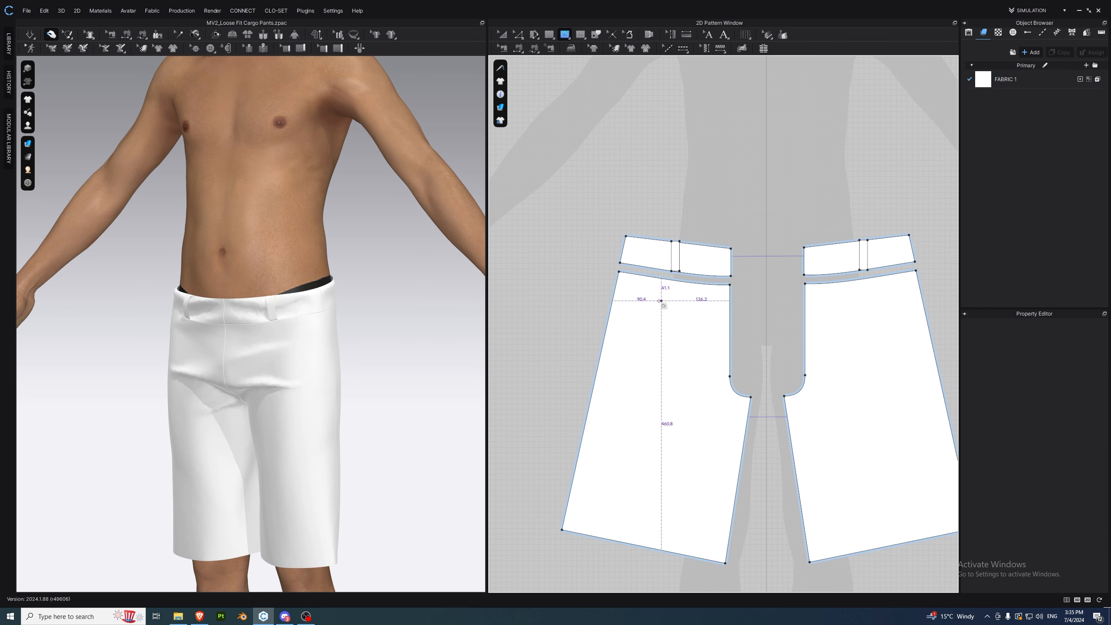
click(609, 318)
click(667, 328)
click(680, 278)
scroll(656, 316, up, 5)
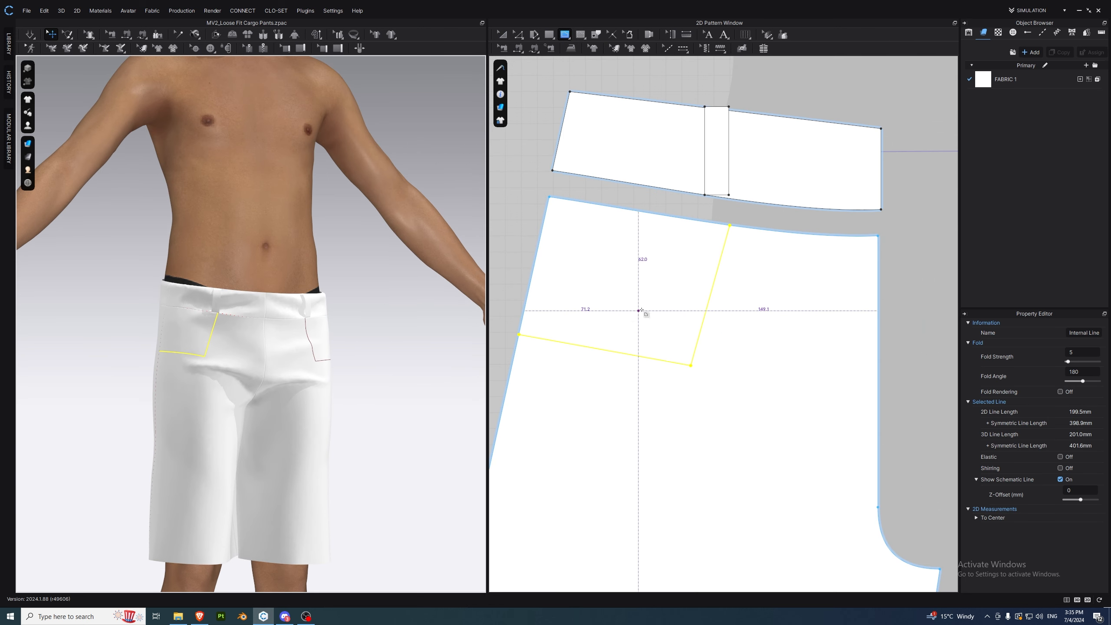
- Extend or trim both ends of the internal pocket line to the front panel's pattern outline
key(z)
click(588, 342)
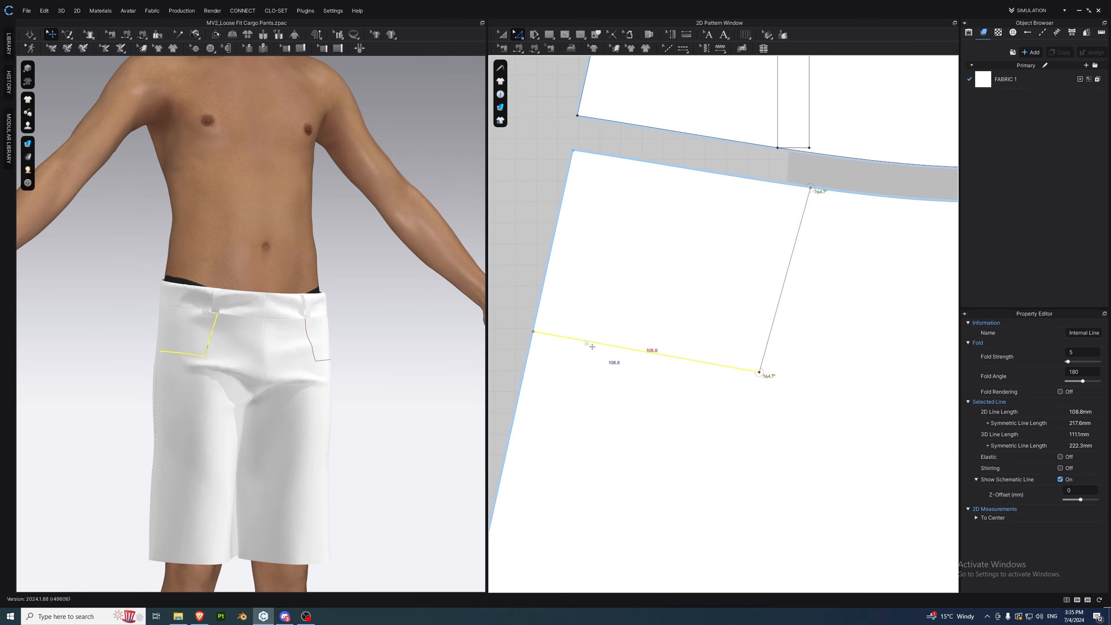
click(534, 332)
right_click(534, 332)
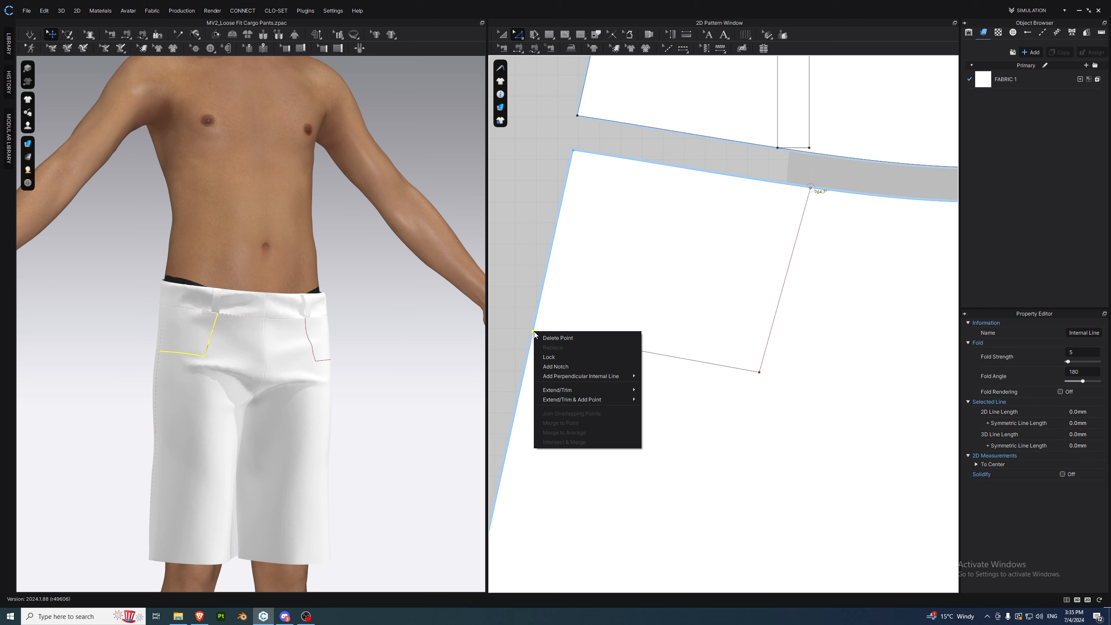
mouse_move(583, 391)
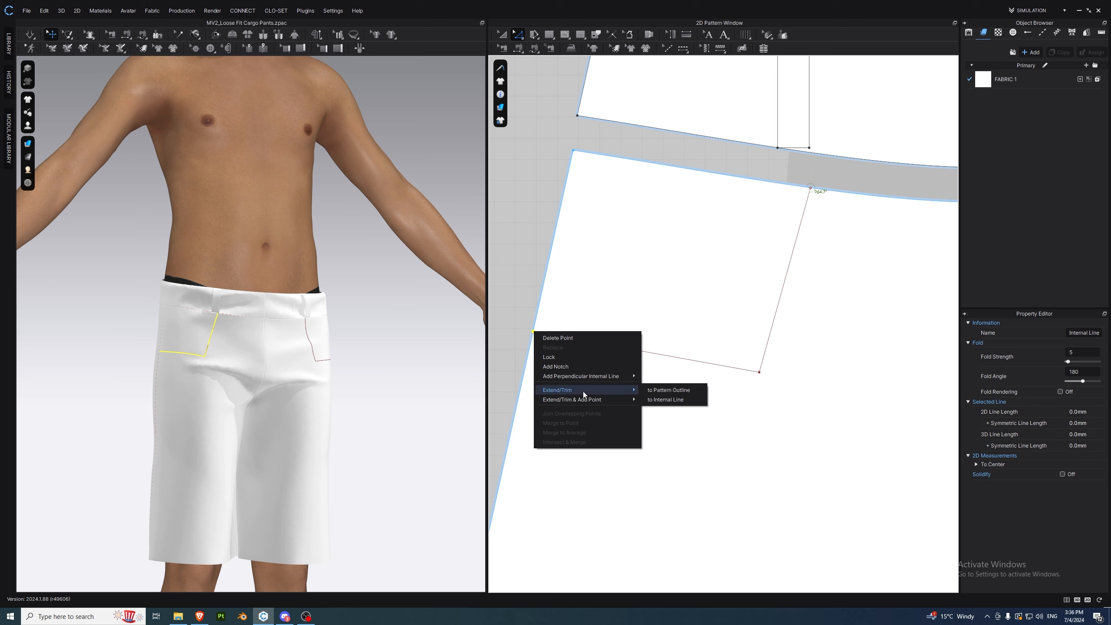
click(680, 391)
right_click(813, 189)
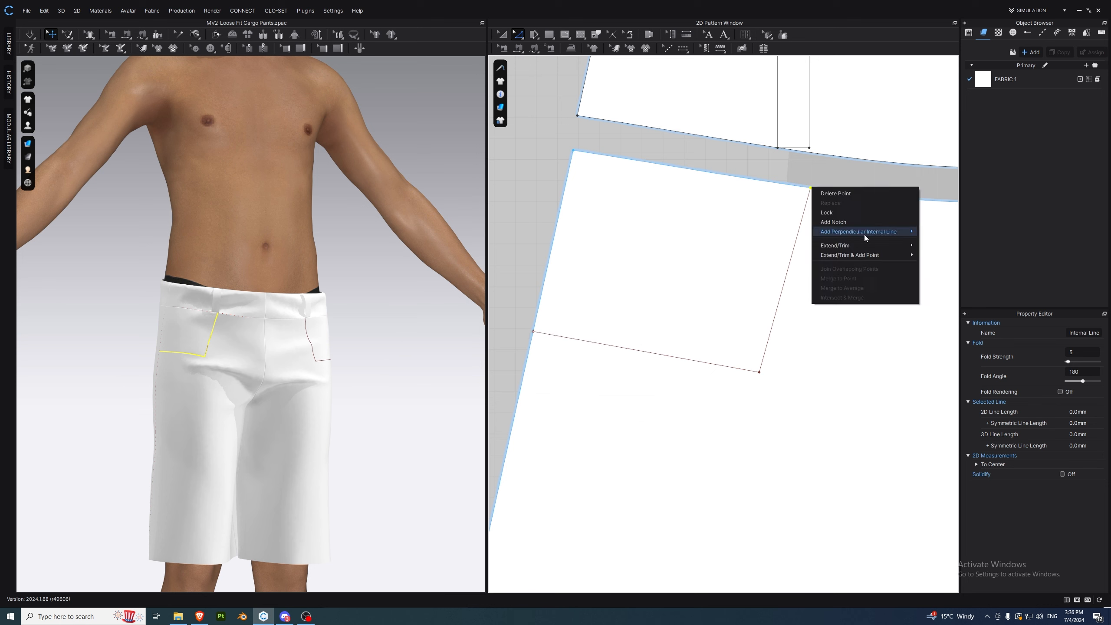
mouse_move(880, 242)
click(926, 242)
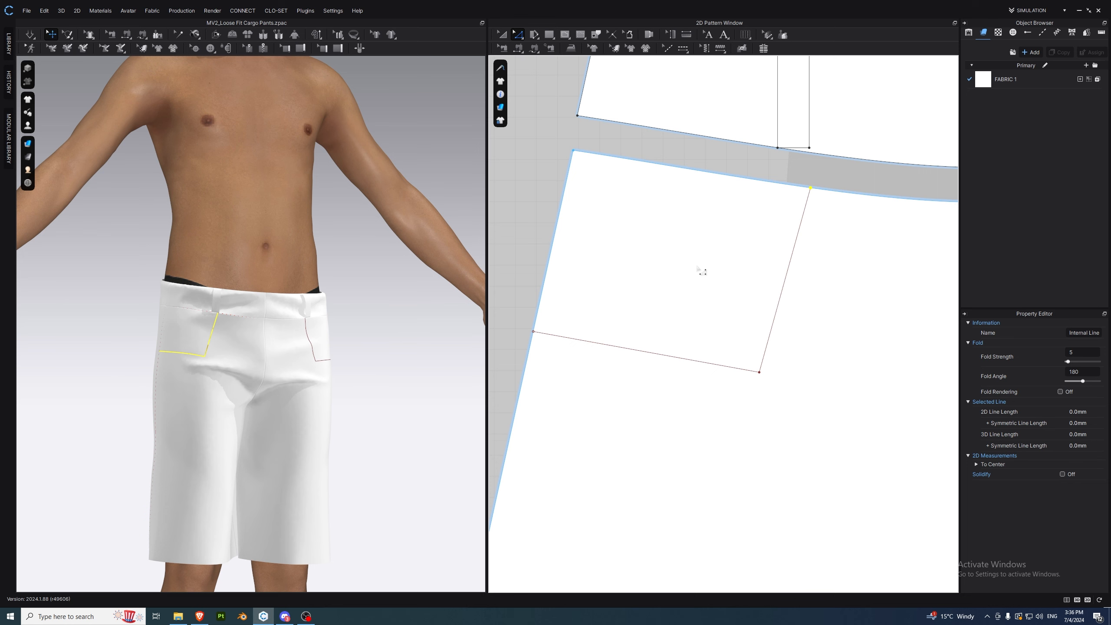
scroll(636, 287, down, 4)
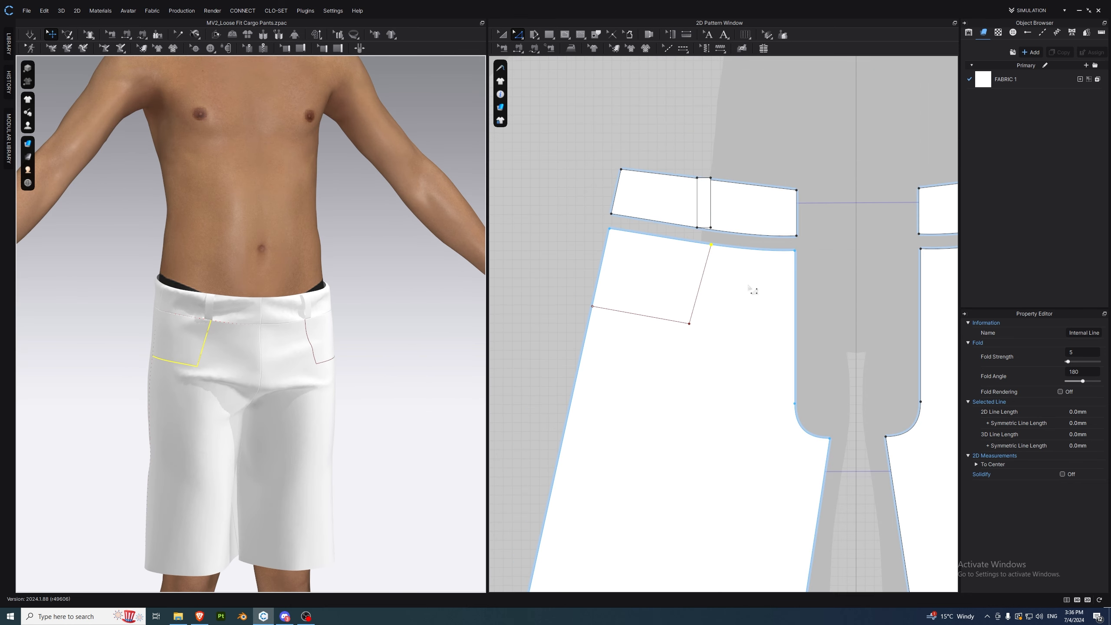
- Check the jorts reference photo in Discord, then round the pocket line's lower corner in CLO with Smooth Curve
click(284, 616)
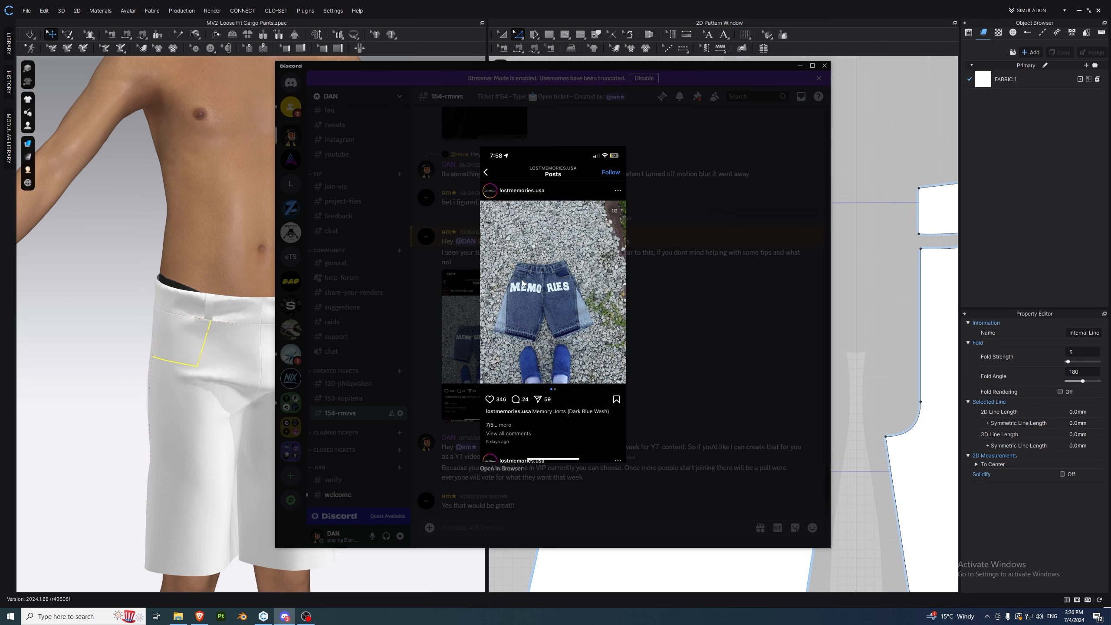
click(853, 193)
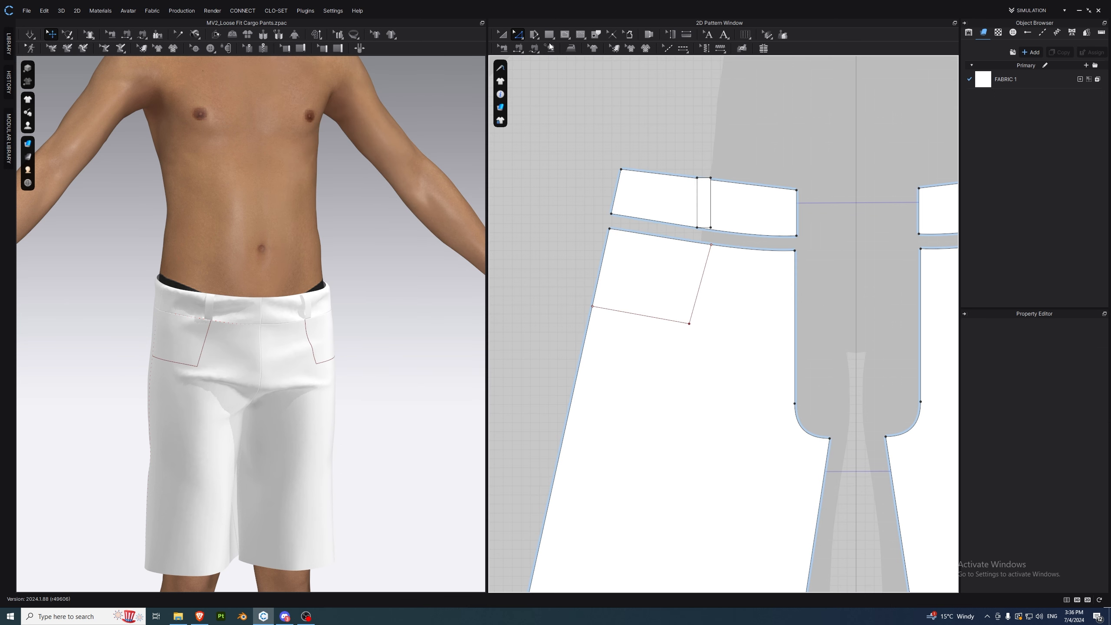
click(520, 35)
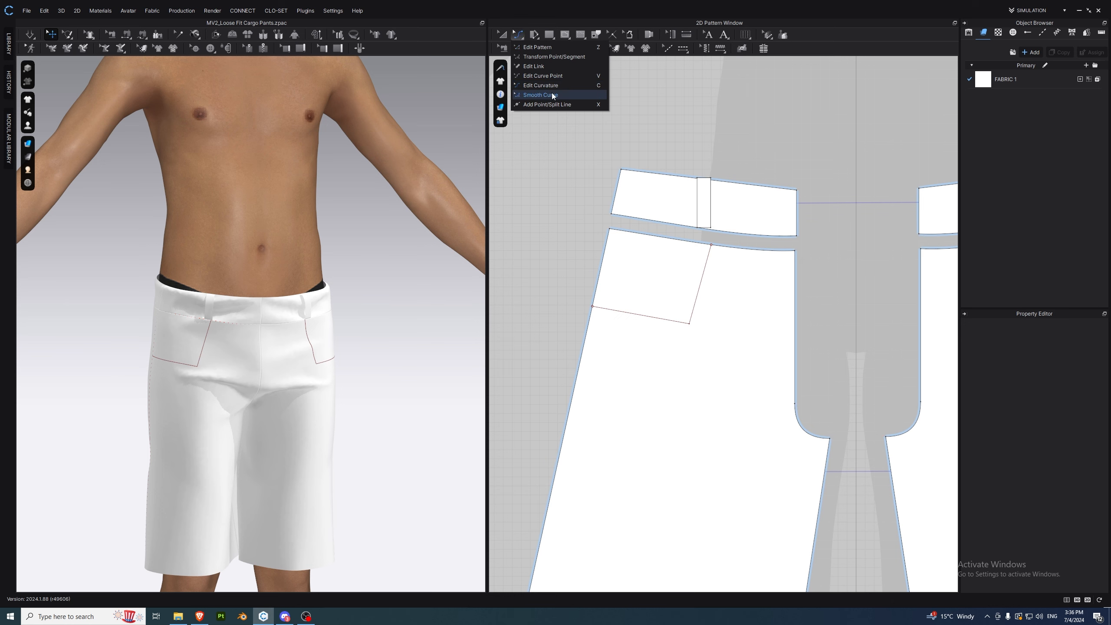
click(552, 92)
mouse_move(689, 323)
mouse_down()
mouse_move(662, 302)
mouse_move(696, 299)
mouse_move(691, 319)
mouse_up()
click(699, 289)
click(837, 285)
- Recheck the reference photo, raise the pocket line's lower segment, and extend or trim its outer end to meet the side seam
mouse_move(420, 343)
right_down()
mouse_move(359, 332)
mouse_move(421, 341)
right_up()
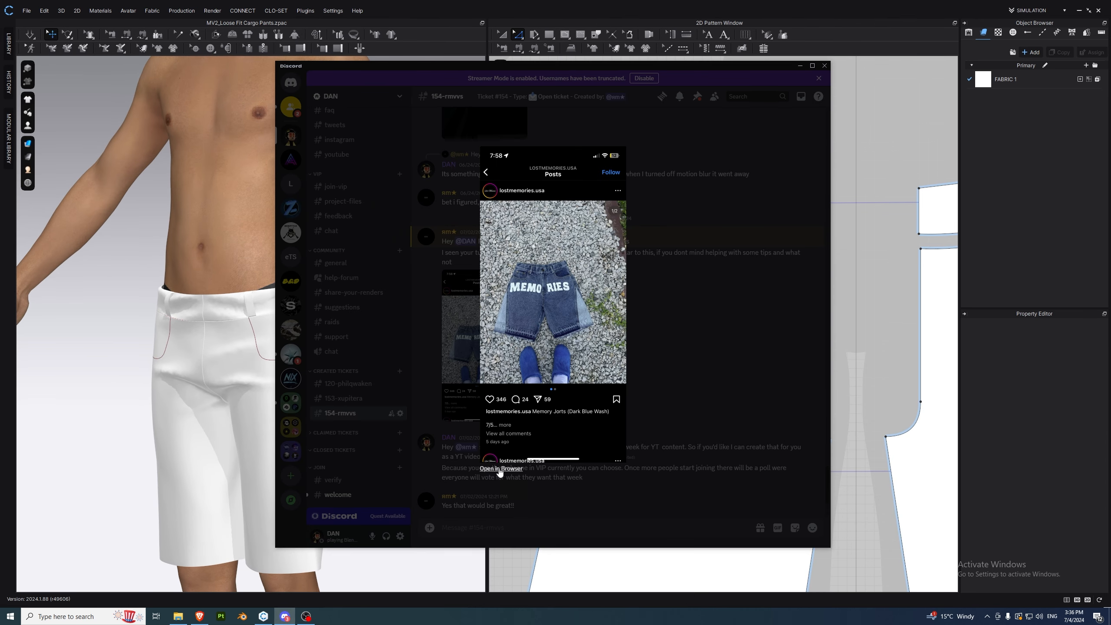
click(499, 468)
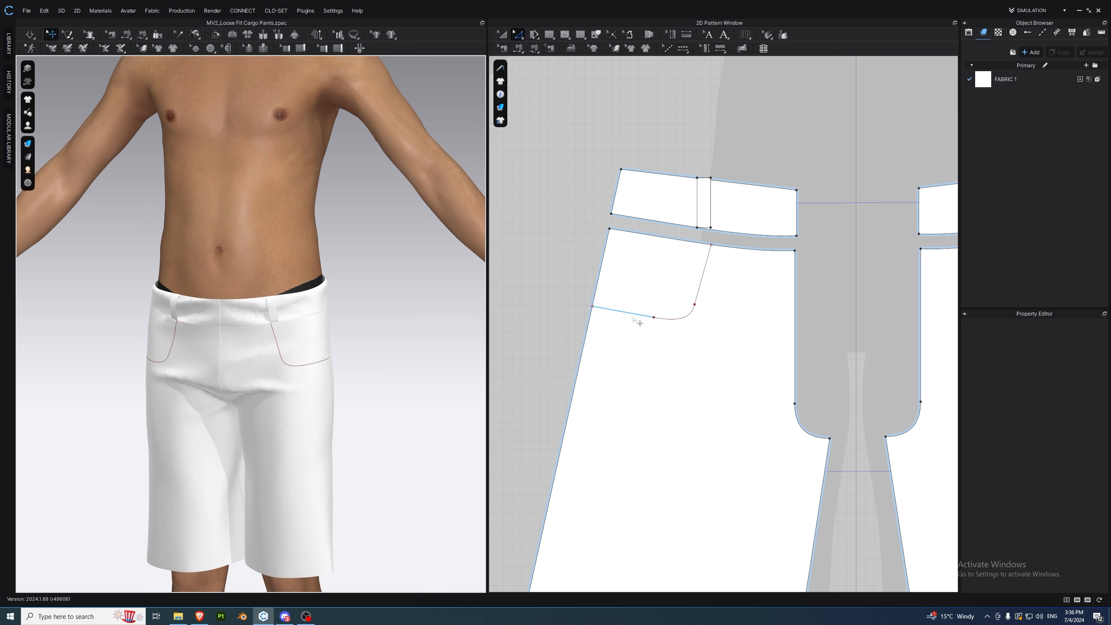
drag(634, 319, 673, 305)
click(552, 265)
click(597, 291)
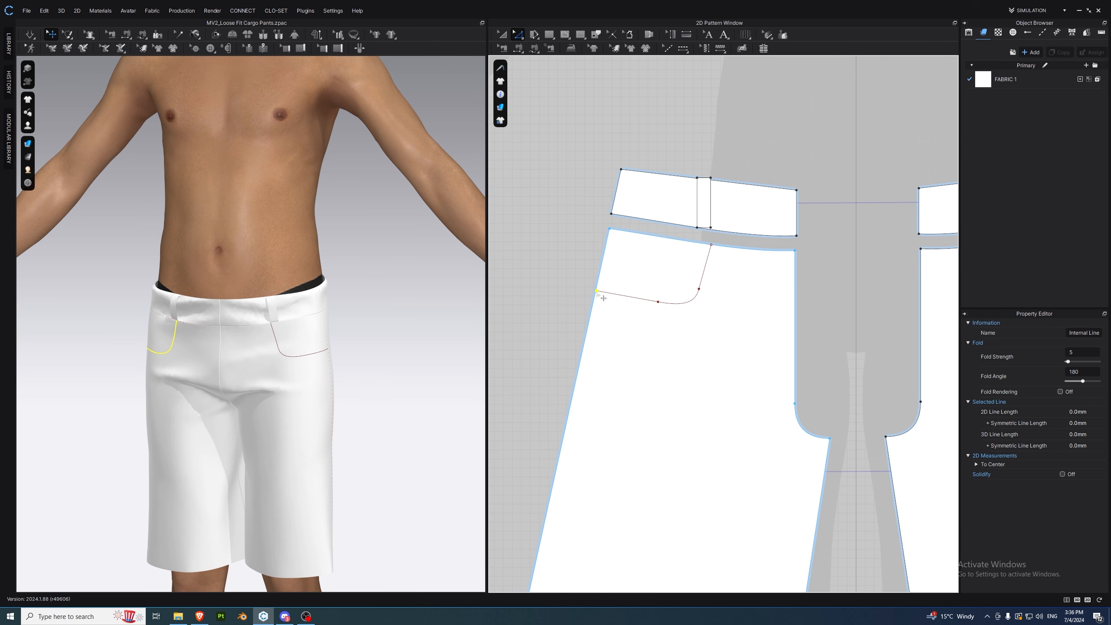
right_click(596, 291)
mouse_move(669, 350)
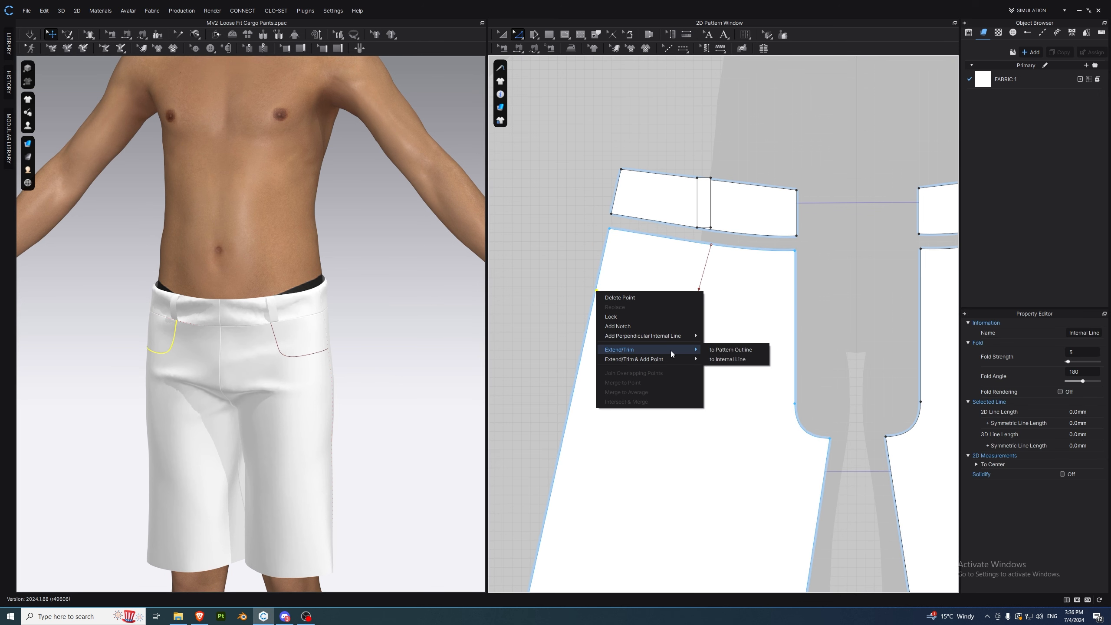
click(745, 359)
scroll(777, 323, down, 5)
scroll(241, 339, down, 3)
- Cut the front panel along the whole curved pocket line to separate the pocket piece
mouse_move(241, 340)
right_down()
mouse_move(266, 343)
mouse_move(171, 340)
mouse_move(256, 339)
right_up()
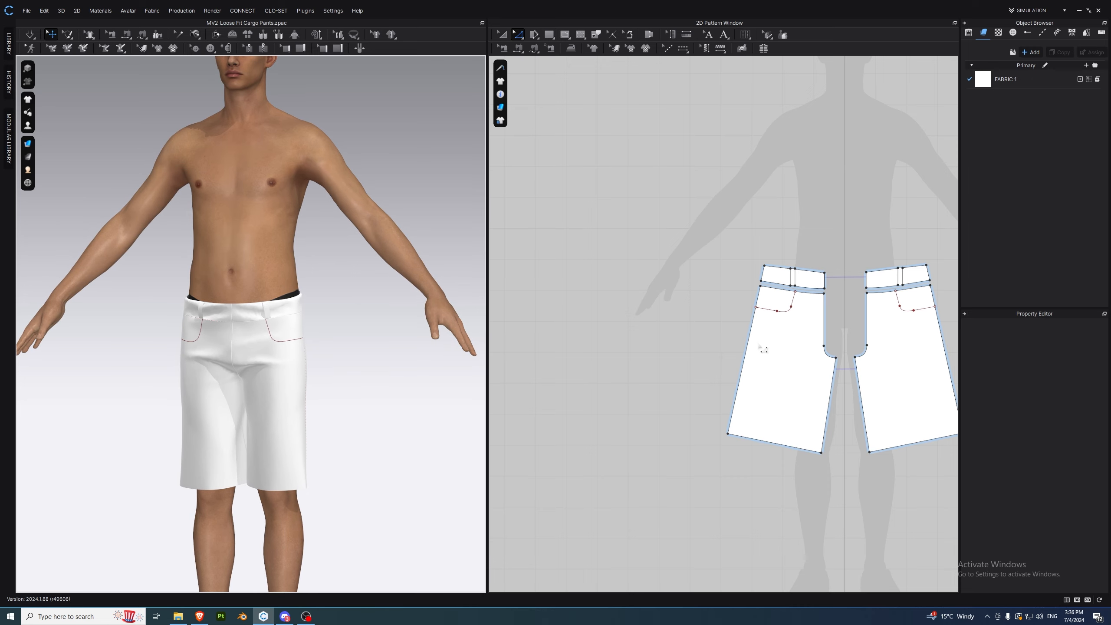
scroll(779, 343, up, 6)
scroll(630, 373, down, 4)
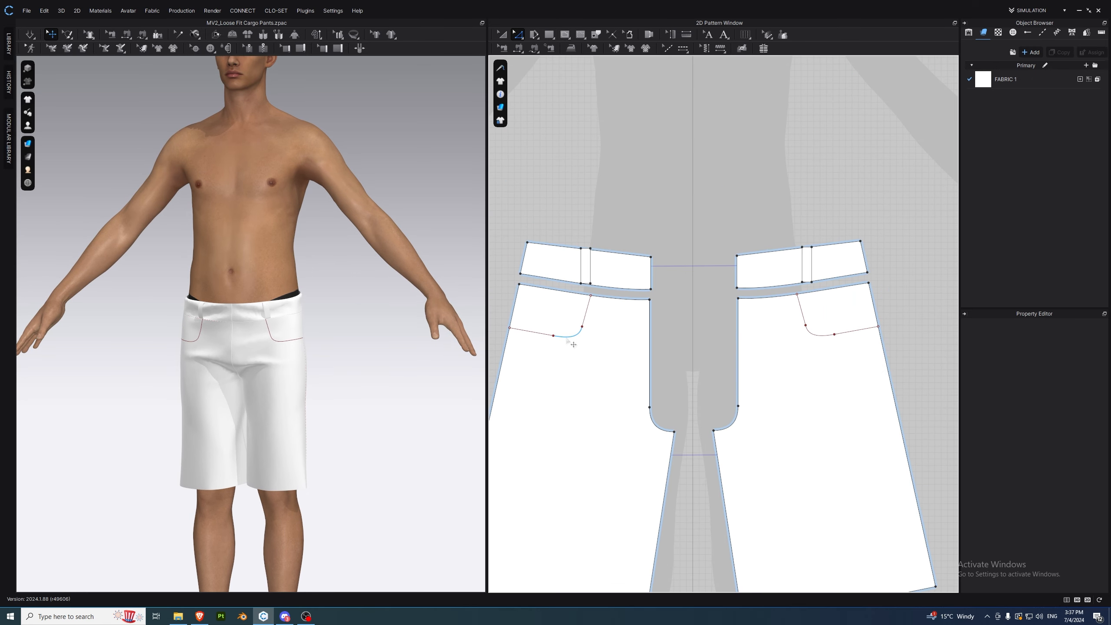
right_drag(573, 344, 592, 349)
scroll(565, 303, up, 2)
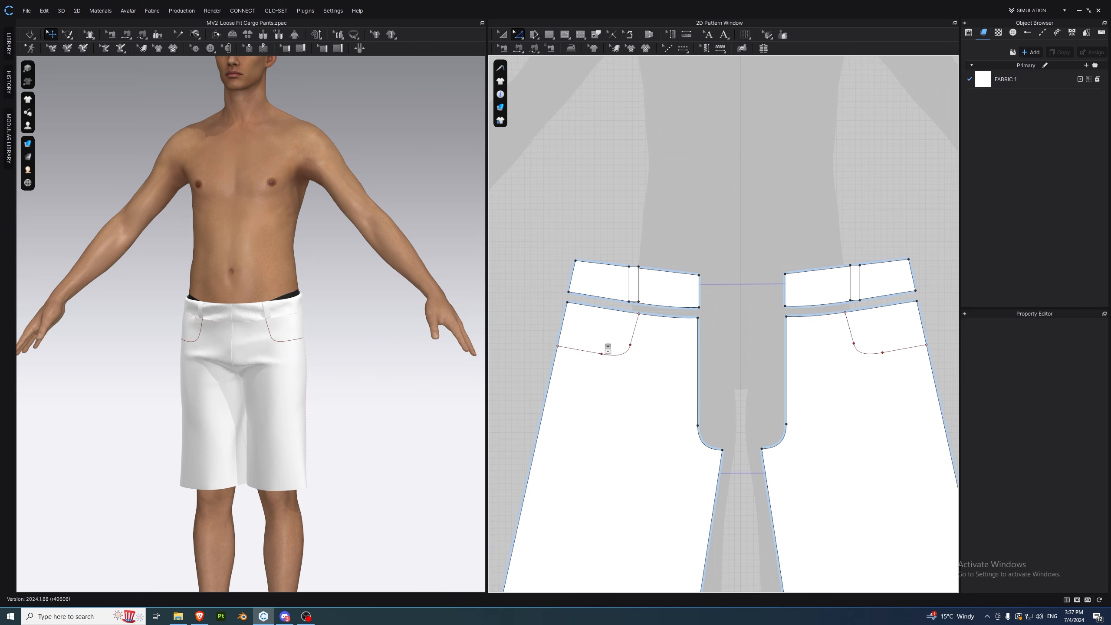
click(588, 356)
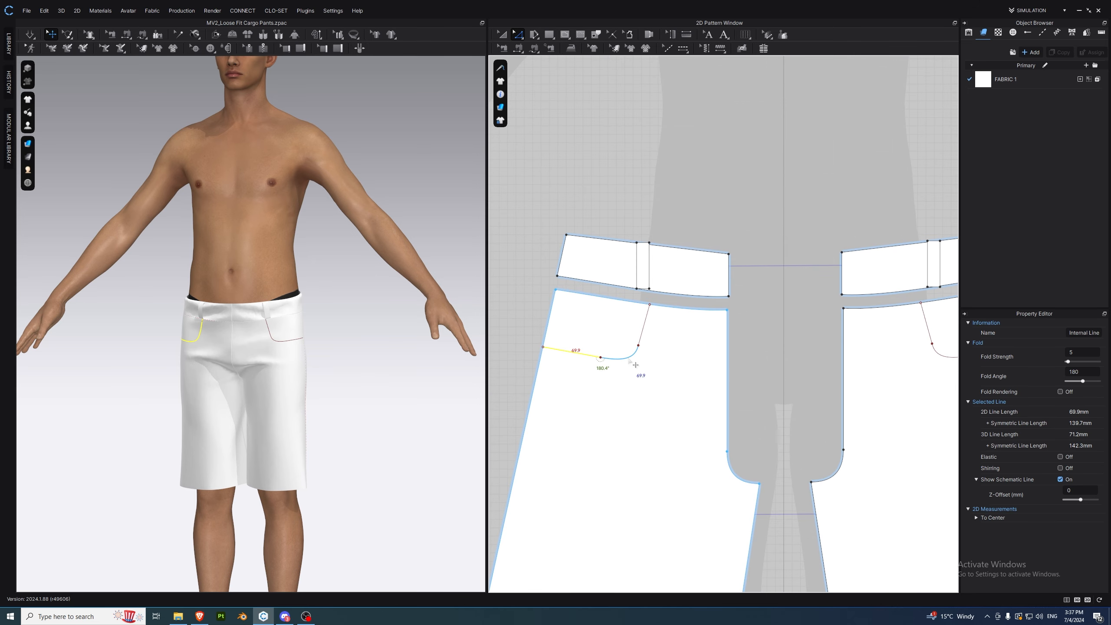
right_click(650, 333)
click(675, 462)
key(a)
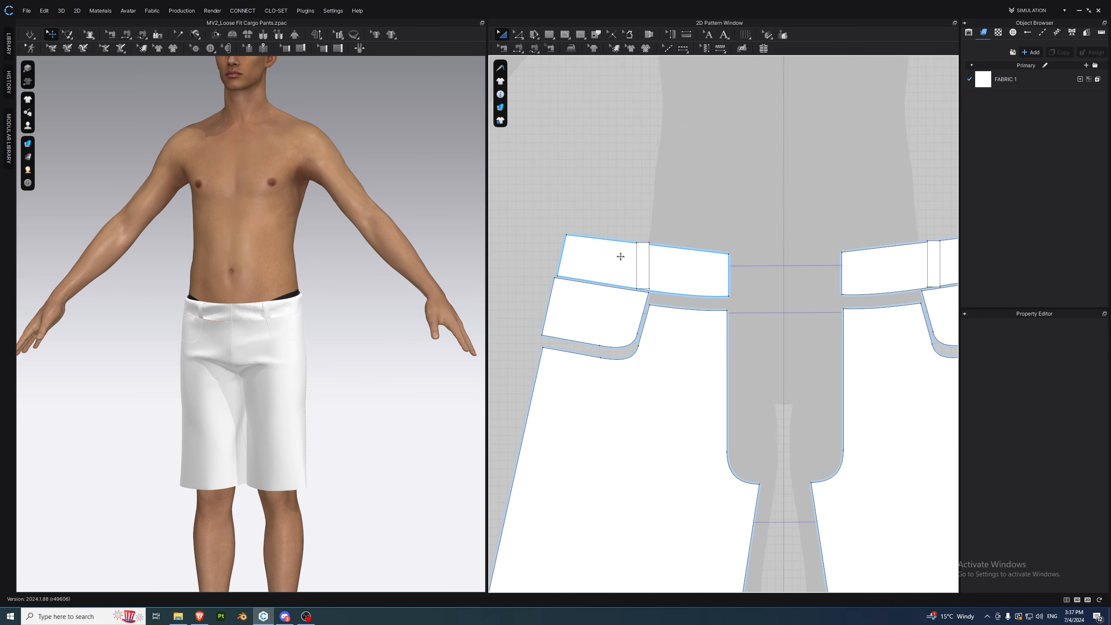
- Move both front waistband pieces with their belt loops straight up, clear of the cut pocket pieces
click(671, 265)
click(916, 259)
shift+drag(937, 256, 937, 242)
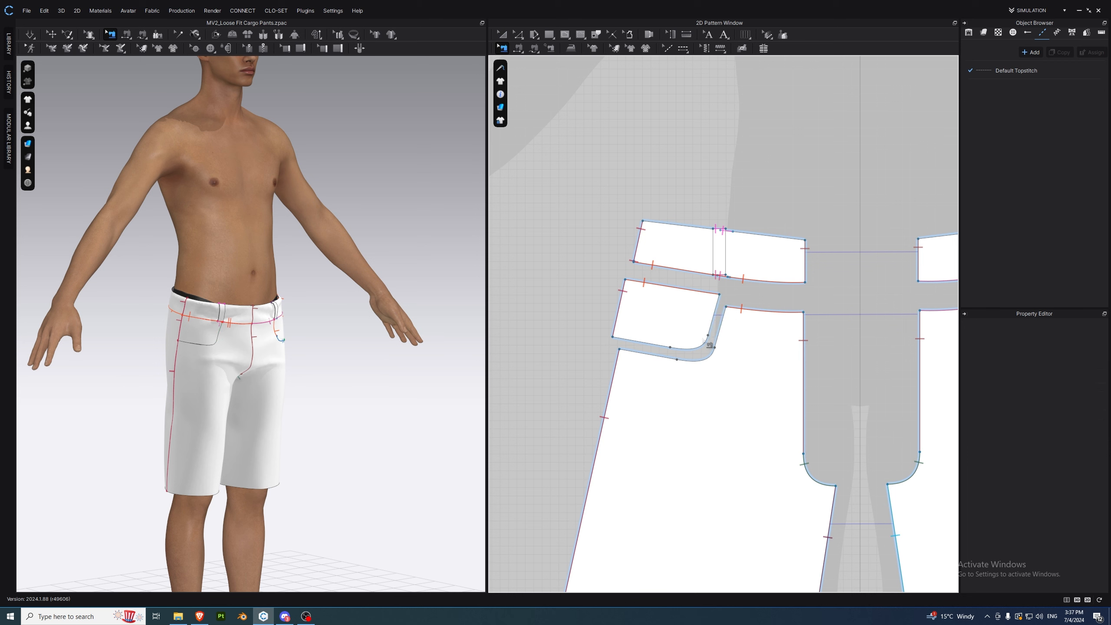
key(a)
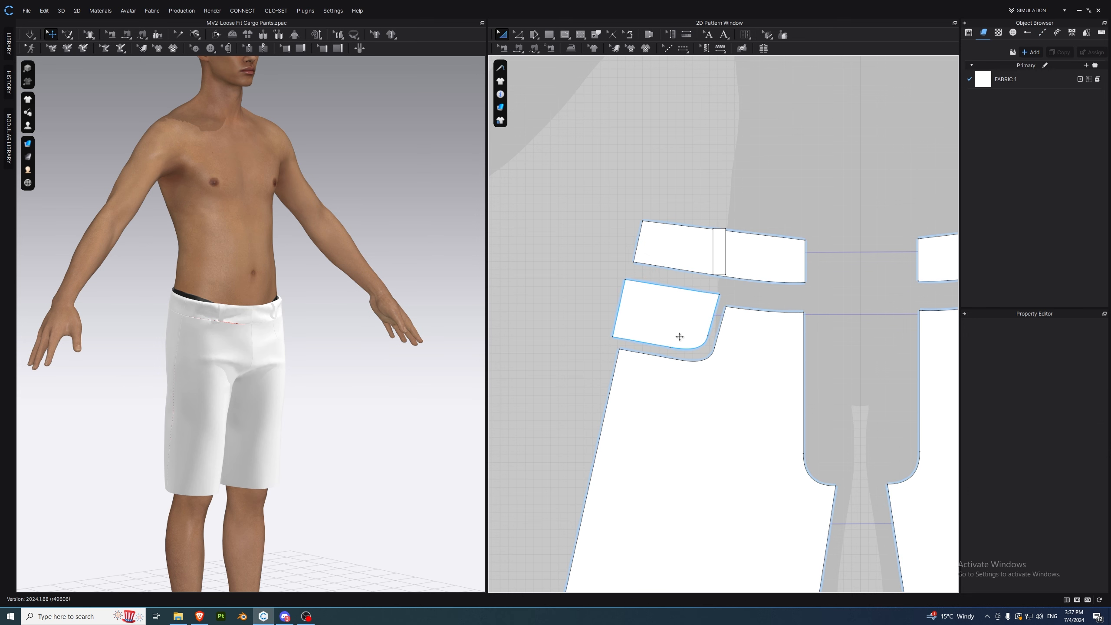
- Offset the pocket piece's cut edge outward by 15 mm with side segments set to Extend, keeping the original edge as an internal line
click(679, 337)
key(z)
right_click(711, 323)
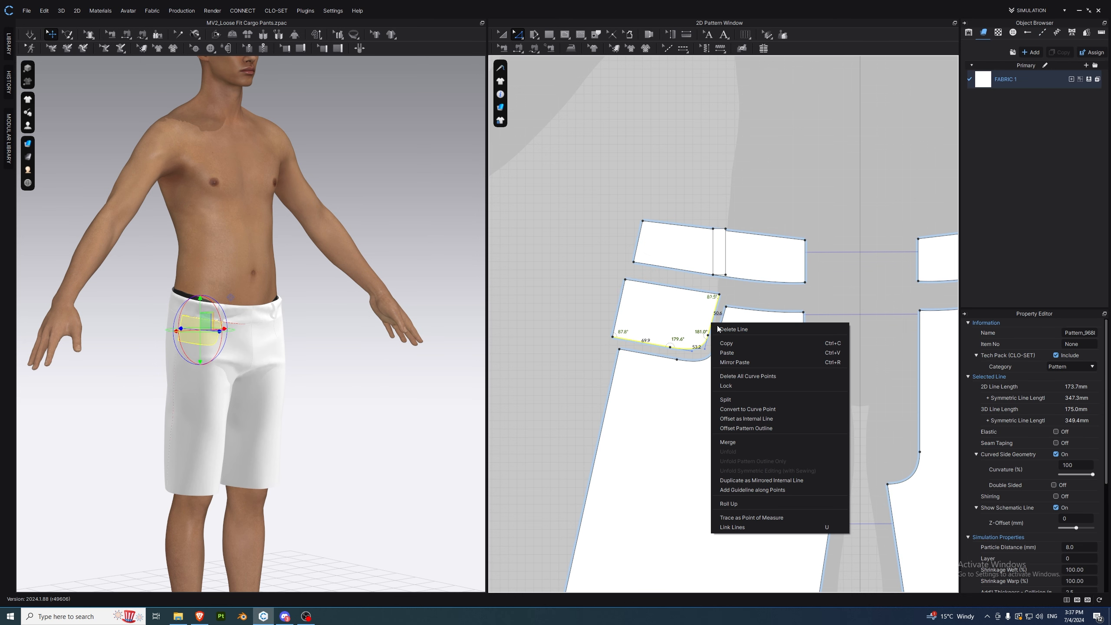
click(767, 427)
text(15)
click(604, 300)
click(605, 312)
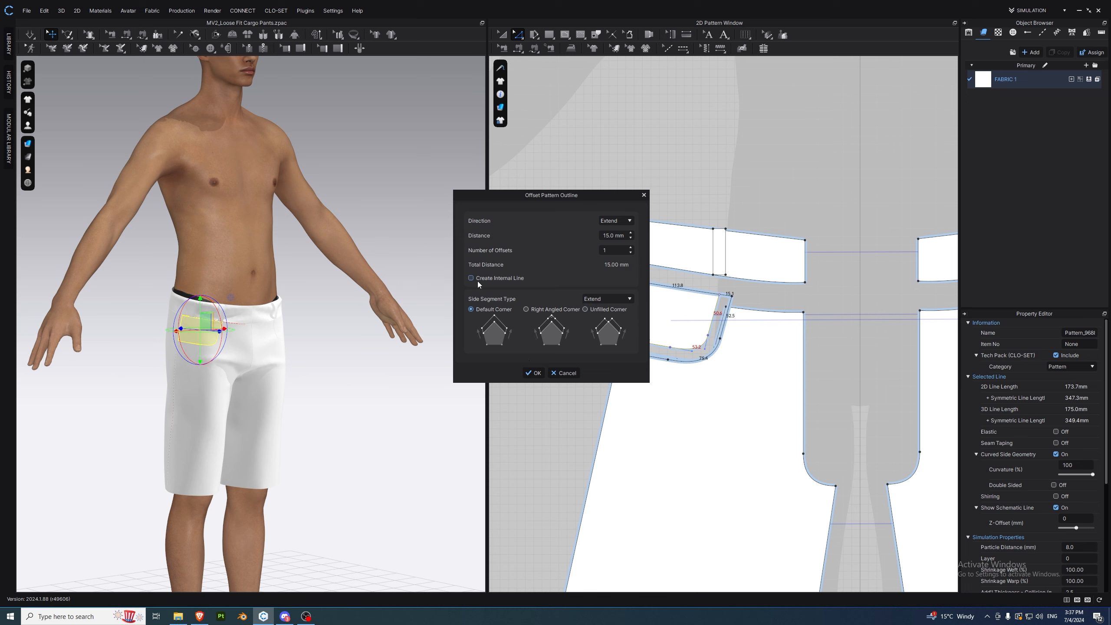
click(488, 280)
click(538, 375)
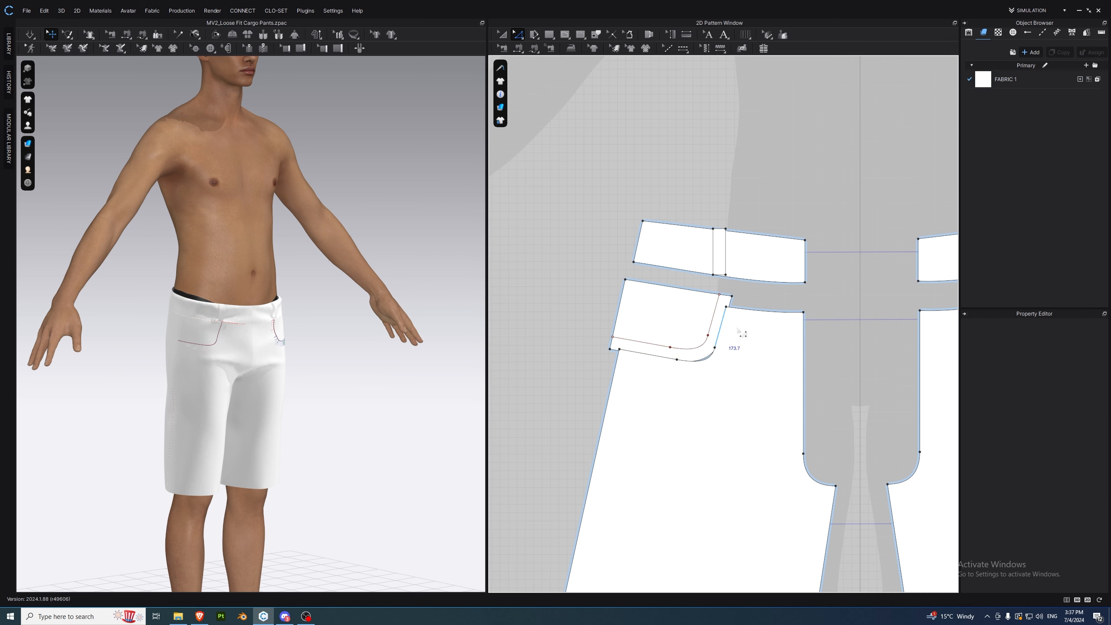
- Move the enlarged pocket piece outward, away from the front panel and waistband in the 2D layout
key(a)
drag(693, 322, 604, 296)
click(574, 223)
- Offset the front panel's curved pocket cut edge inward as one internal line at 15 mm, with Extend on
key(b)
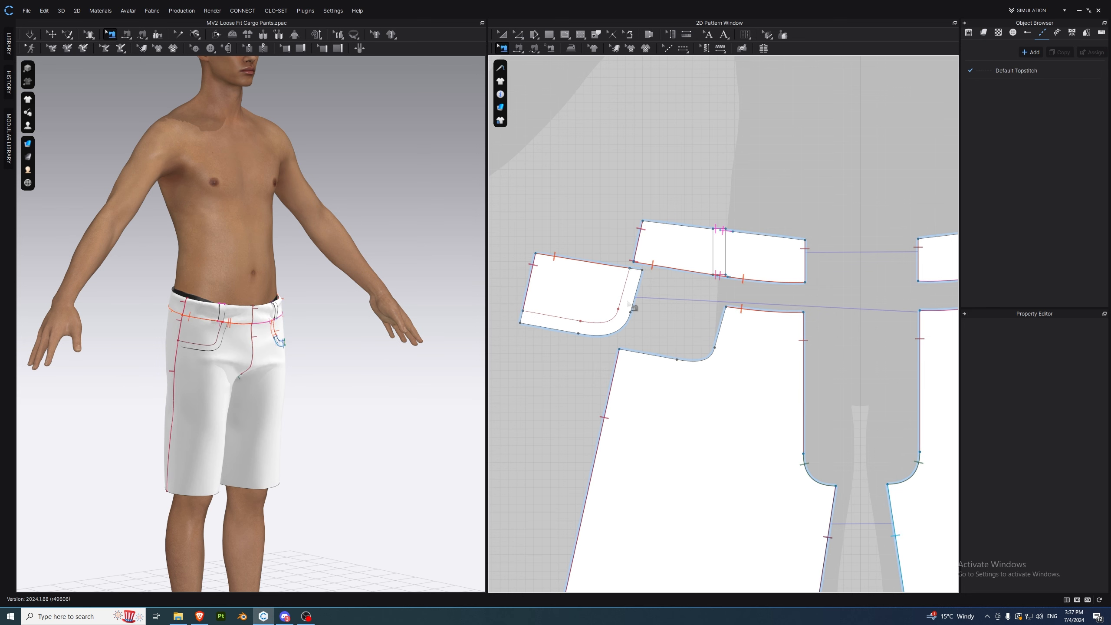
key(z)
click(669, 358)
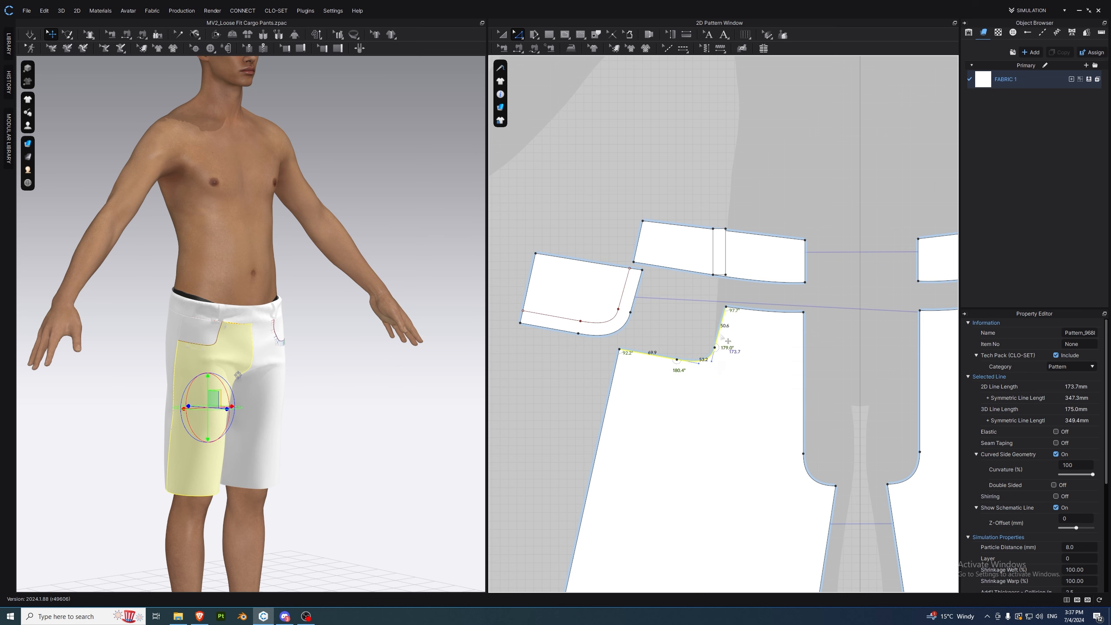
right_click(721, 336)
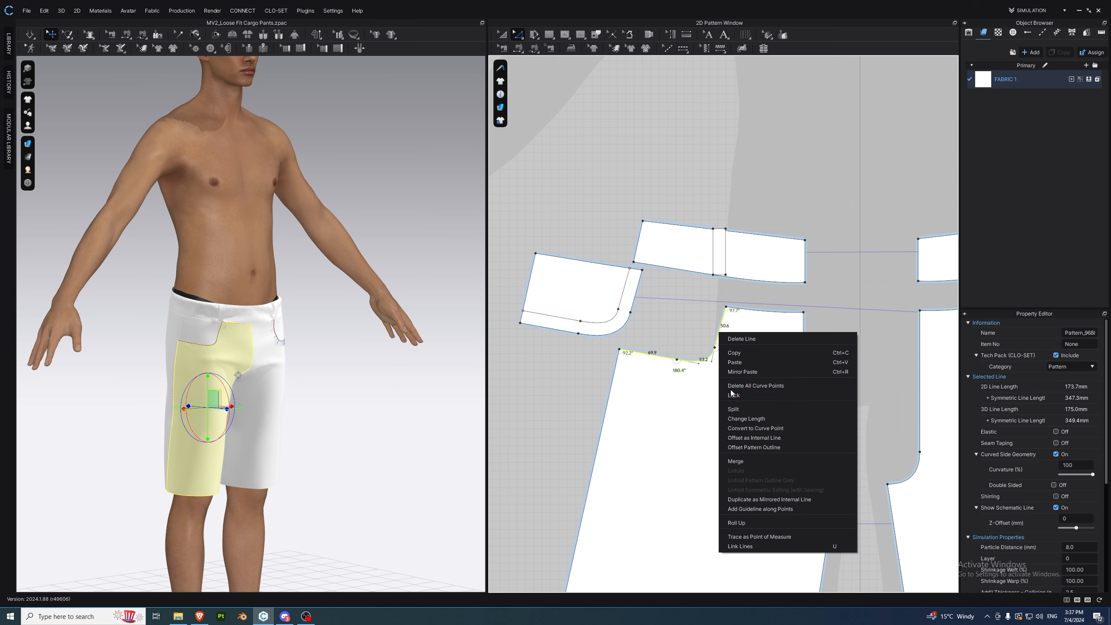
click(784, 440)
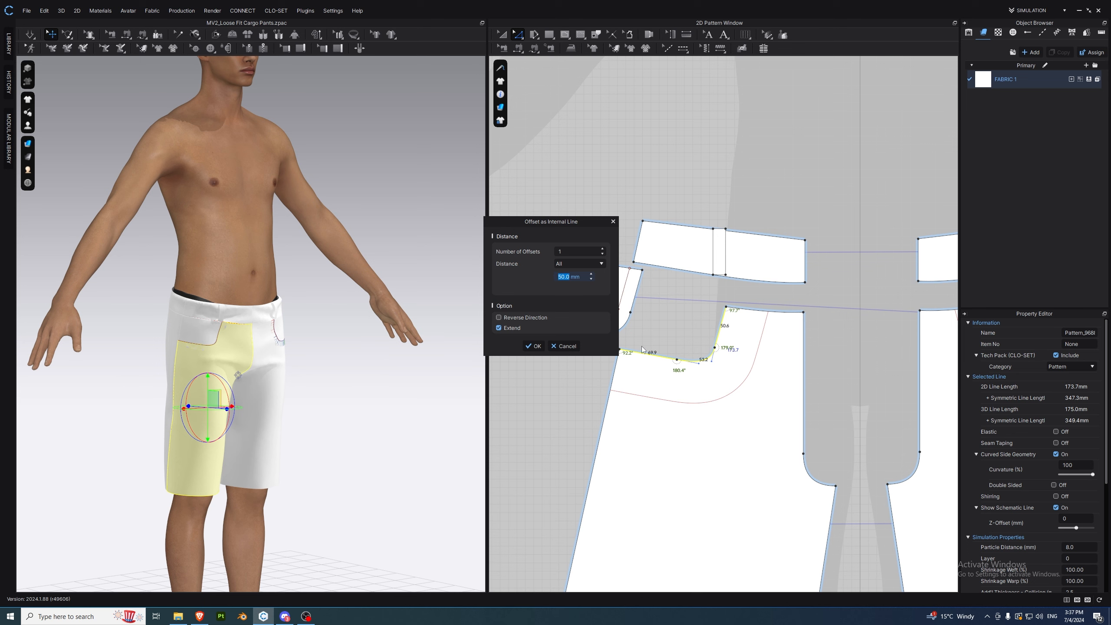
text(15)
click(533, 346)
- Sew the pocket piece's outer curved edge to the offset internal line on the front panel with free sewing
key(m)
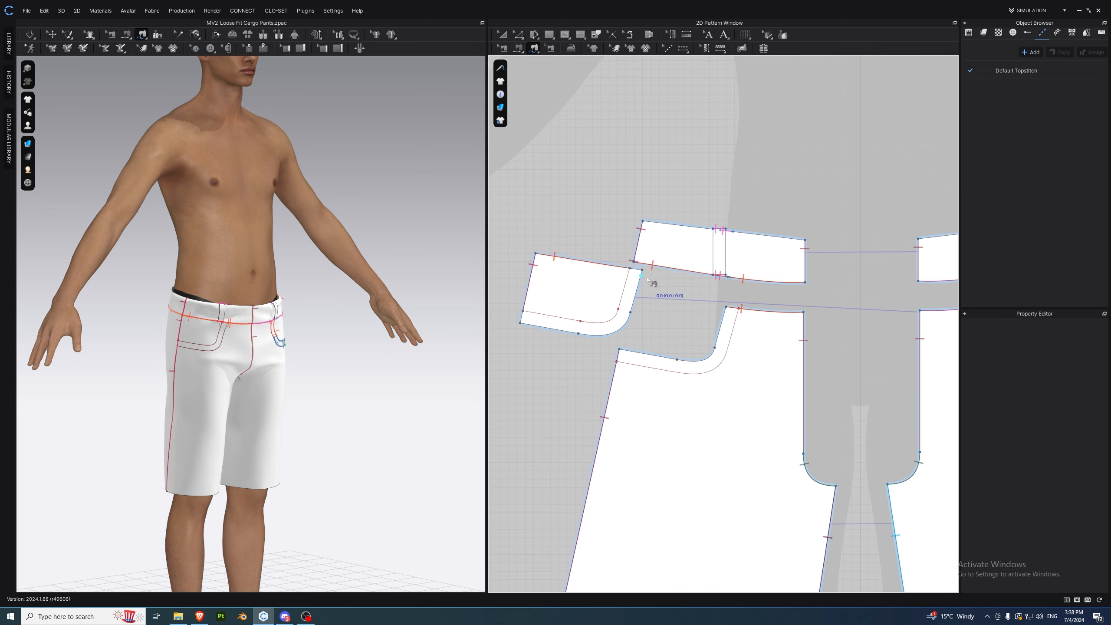
click(643, 270)
click(520, 323)
click(738, 308)
click(616, 362)
- Run the simulation and pull both pocket areas on the avatar until the pocket pieces settle against the front panels
key(space)
scroll(201, 361, up, 3)
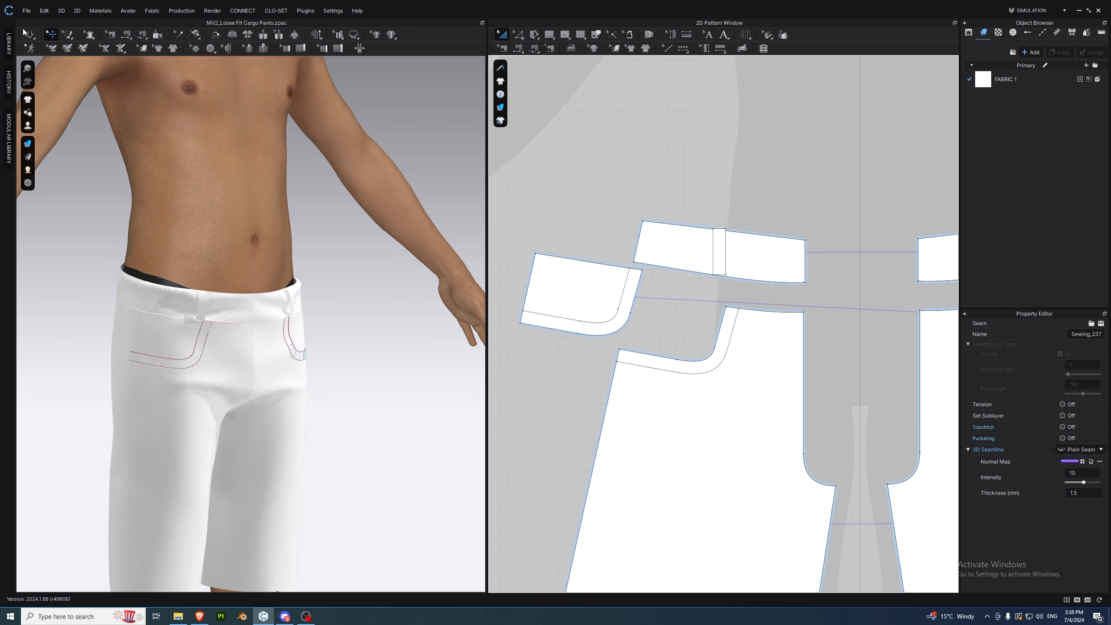
scroll(201, 361, up, 2)
drag(199, 361, 219, 377)
right_drag(159, 369, 187, 371)
drag(150, 377, 238, 403)
right_drag(175, 389, 115, 387)
drag(168, 372, 140, 371)
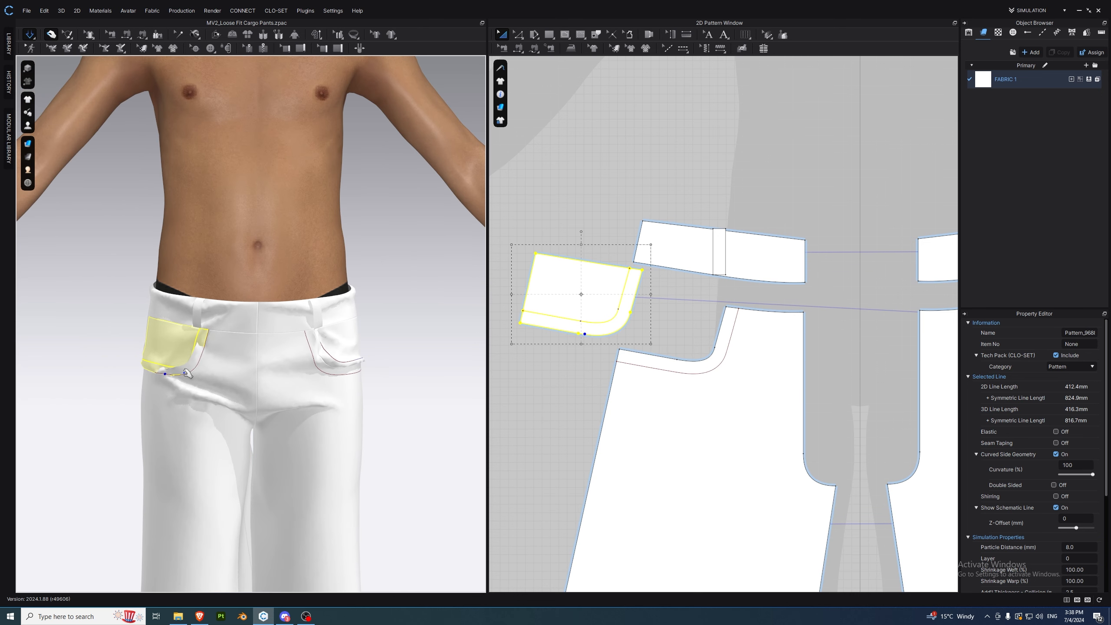
mouse_move(331, 371)
mouse_down()
mouse_move(334, 381)
mouse_move(336, 365)
mouse_up()
click(646, 164)
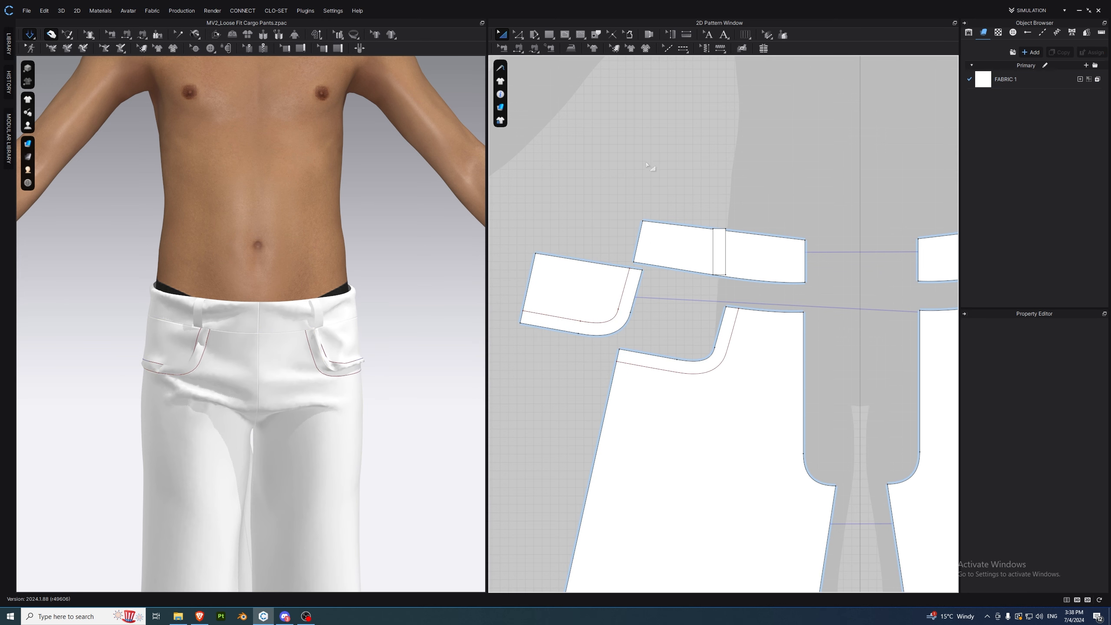
- Set the sublayer order on both sides, from each front panel to its pocket piece
click(741, 49)
click(688, 522)
scroll(612, 312, down, 3)
middle_drag(719, 404, 604, 352)
click(733, 398)
click(738, 312)
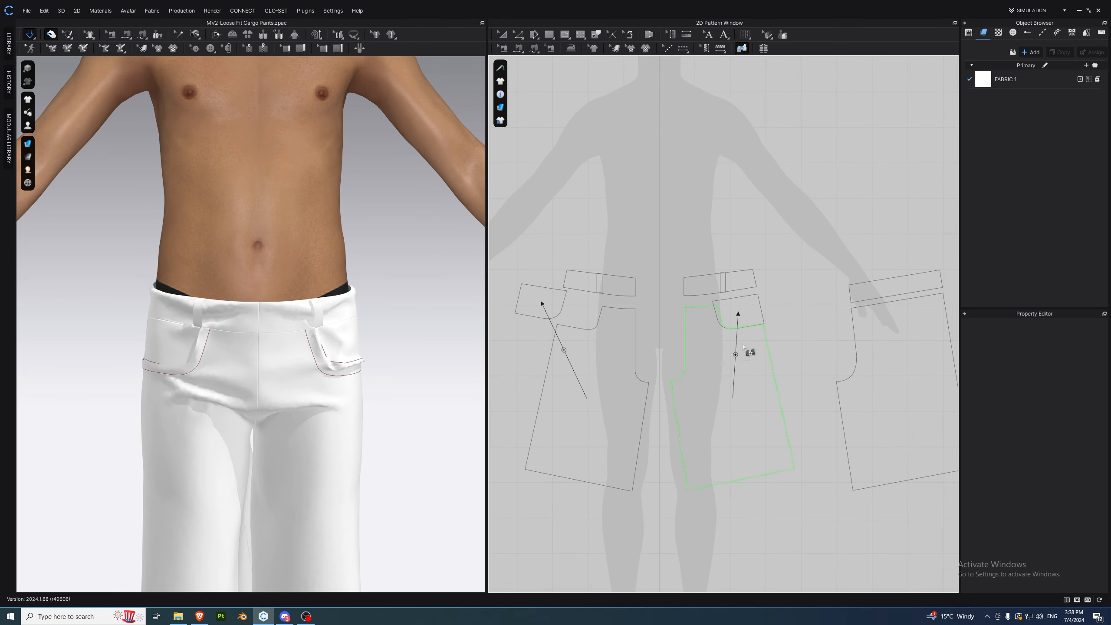
- Move the mirrored pocket piece outward, clear of the front panel in the 2D layout
key(a)
click(753, 301)
drag(753, 301, 754, 301)
click(506, 311)
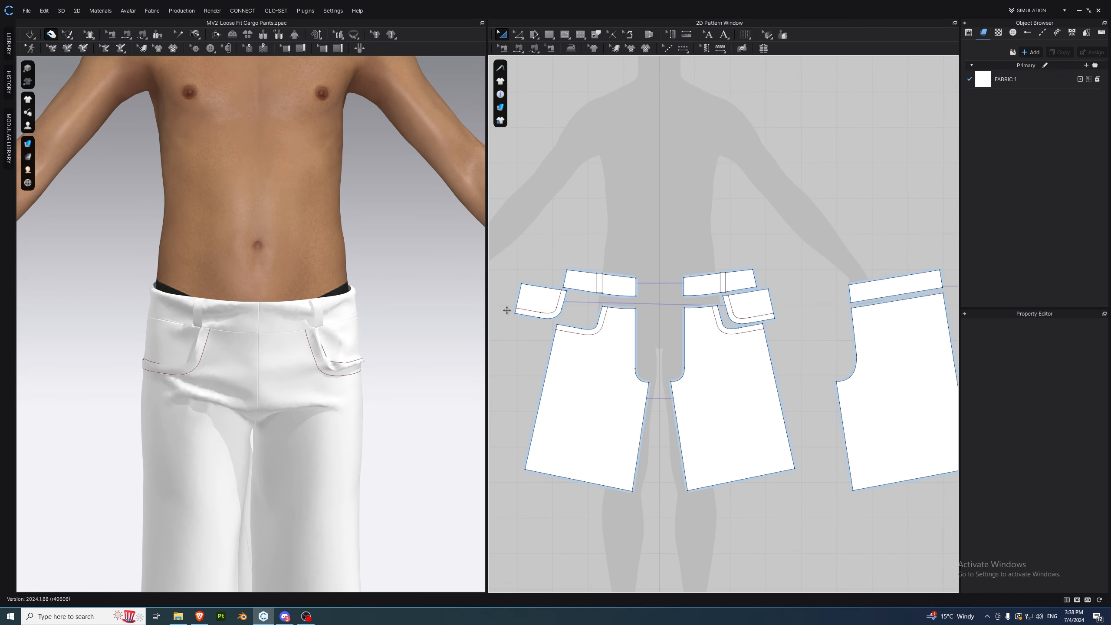
- Simulate and pull the cloth around the avatar's opposite front pocket to resettle it
right_drag(394, 324, 341, 328)
scroll(350, 333, up, 3)
drag(379, 405, 385, 434)
drag(391, 395, 368, 366)
- Delete the pocket's curved seam and re-sew its outer curved edge to the front panel's offset internal line
click(784, 277)
scroll(783, 275, up, 5)
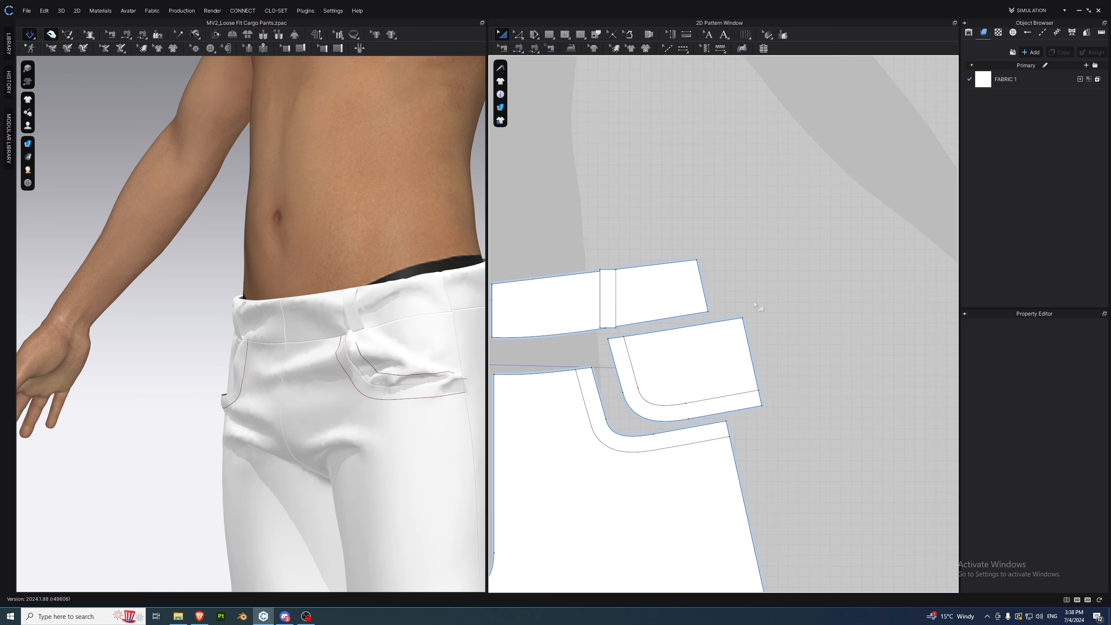
key(b)
click(625, 389)
key(Delete)
key(m)
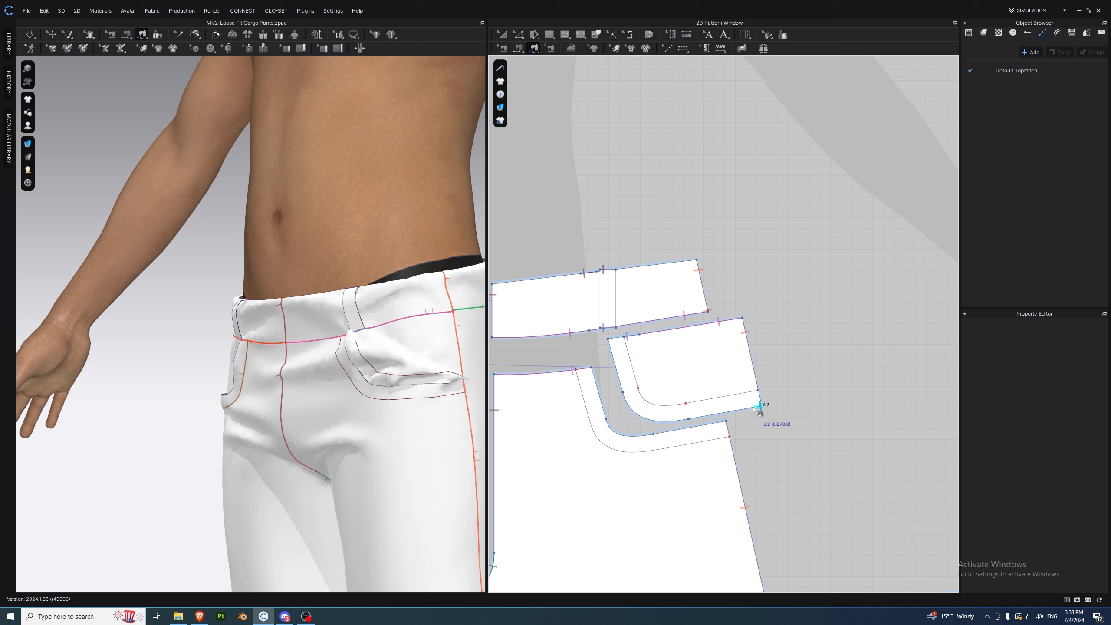
click(608, 338)
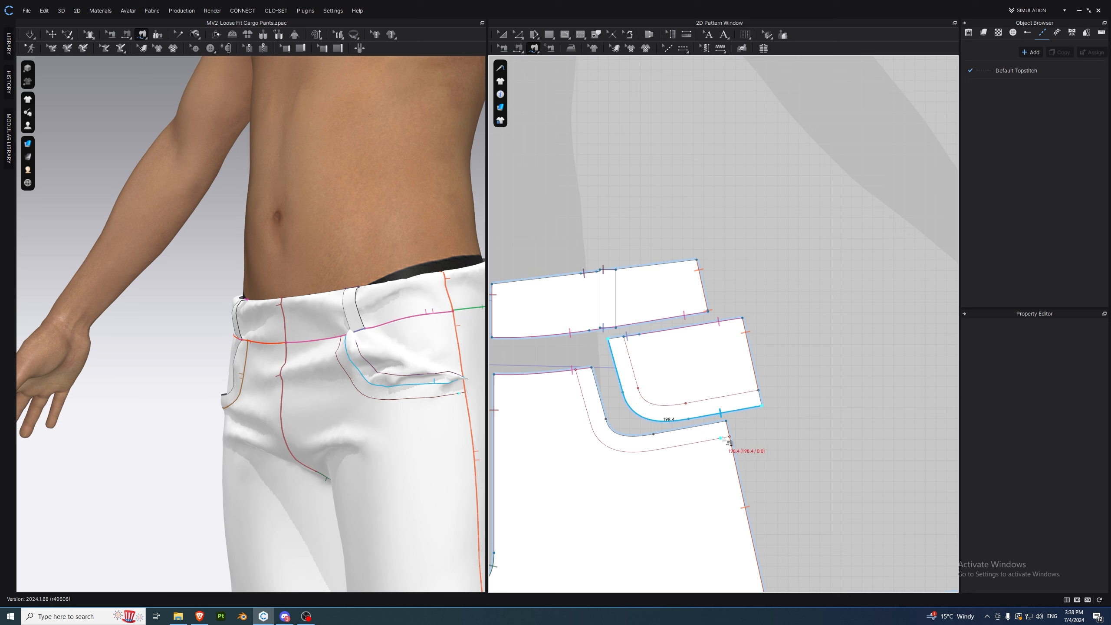
click(729, 436)
click(575, 369)
- Sew the pocket piece's short 15 mm end segments to the matching segments at the front panel's waist and outer side edge
click(623, 337)
click(591, 368)
click(726, 422)
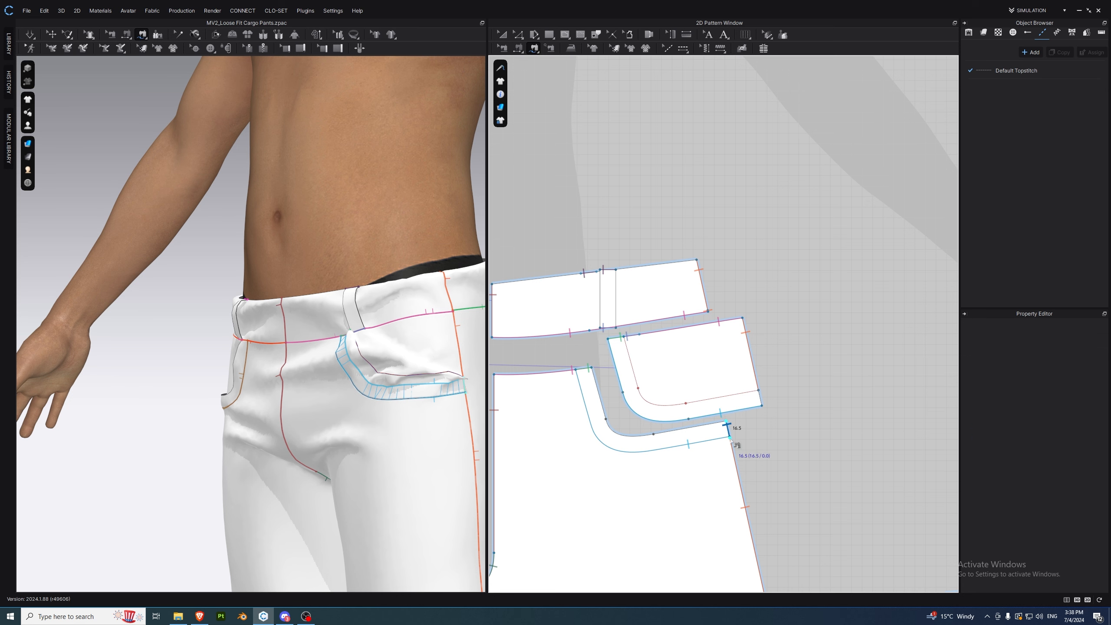
click(758, 389)
click(762, 406)
click(726, 421)
click(729, 436)
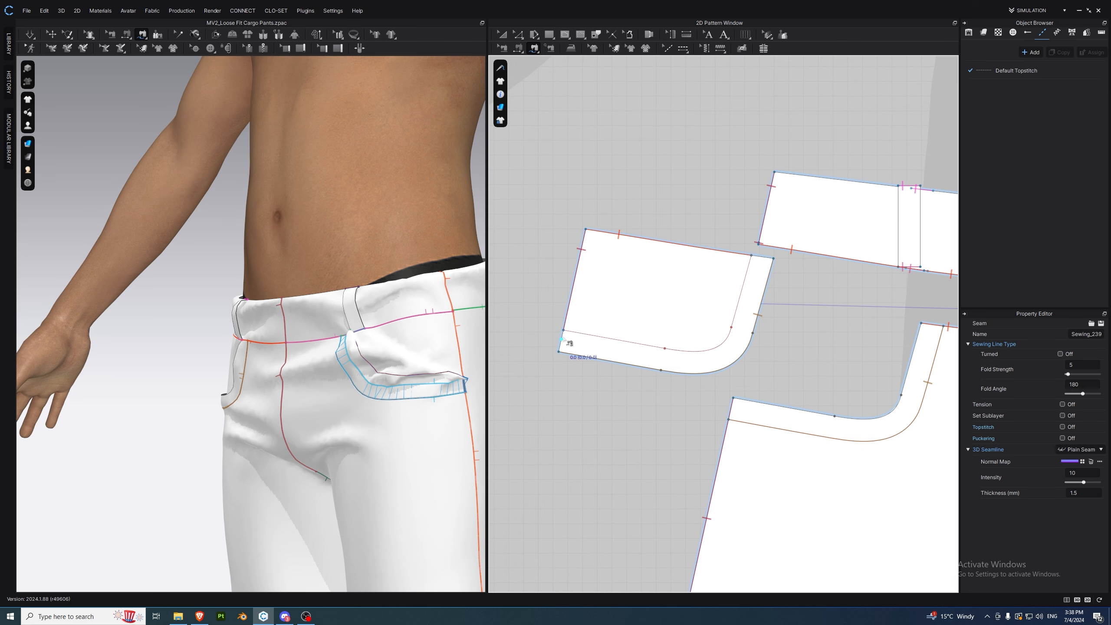
click(563, 331)
click(729, 419)
- Simulate the re-sewn pockets, pull both legs of the shorts into place, and return to the front view
key(space)
right_drag(347, 415, 394, 418)
drag(133, 425, 144, 449)
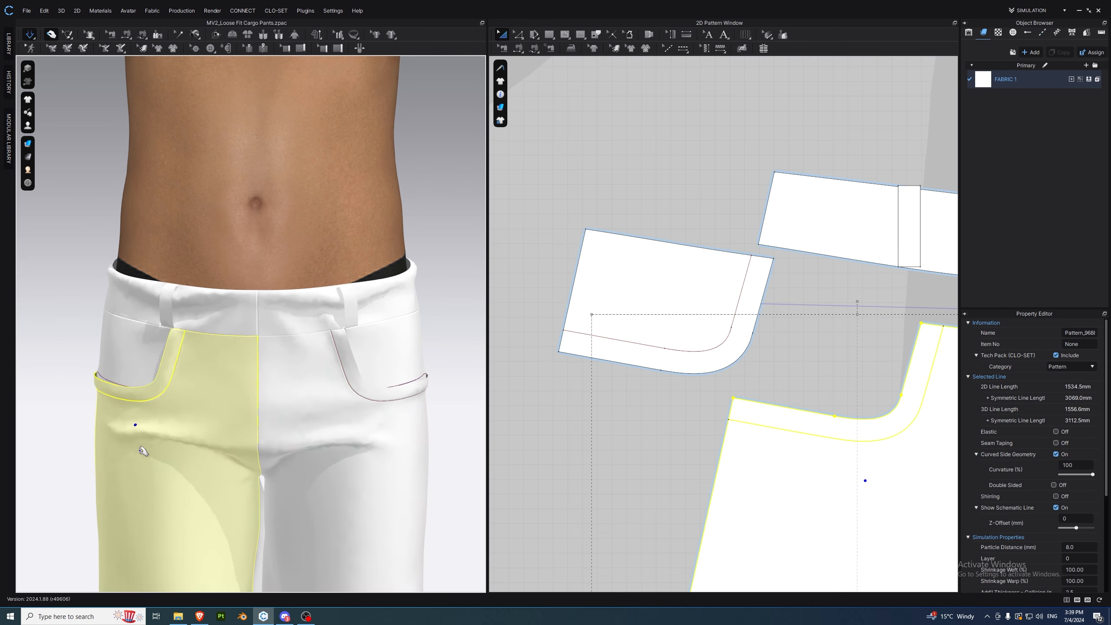
scroll(223, 431, down, 3)
drag(317, 424, 322, 459)
right_drag(324, 464, 289, 502)
drag(282, 492, 239, 465)
right_drag(239, 464, 166, 403)
click(266, 463)
scroll(318, 456, down, 3)
key(2)
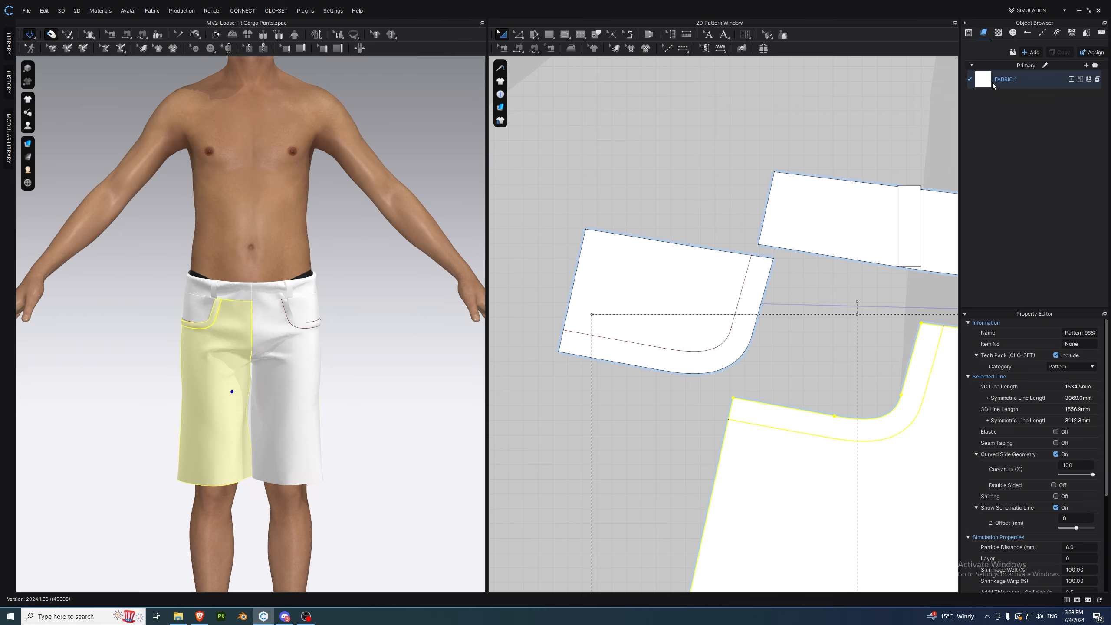
- Set FABRIC 1's colour to light blue AFCBE2
click(1014, 80)
scroll(1025, 447, down, 10)
click(1094, 410)
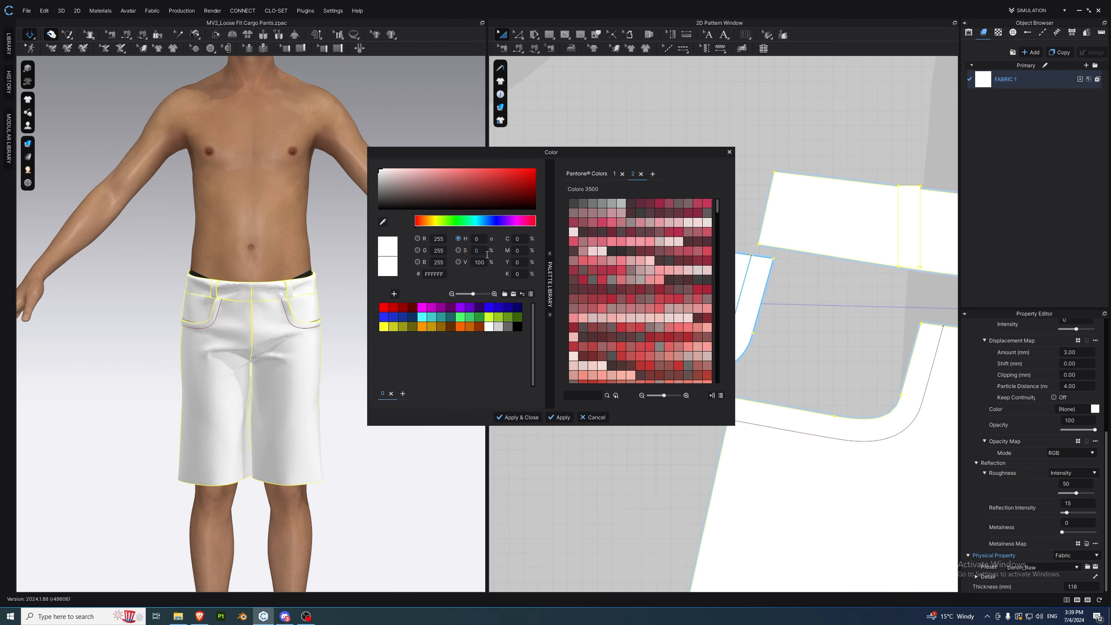
click(484, 222)
click(414, 174)
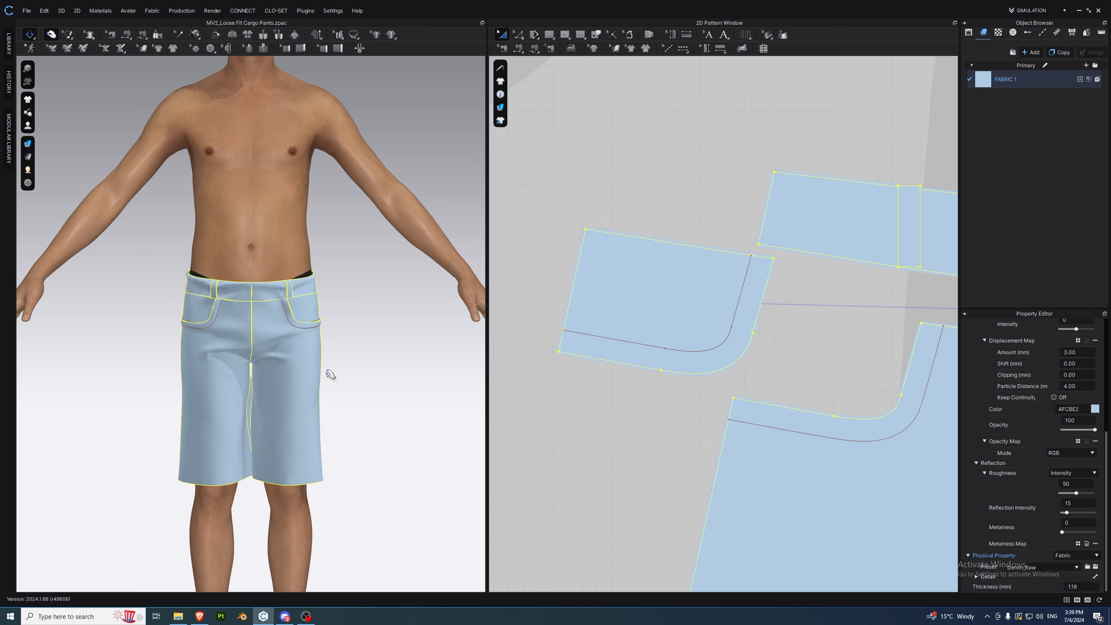
click(372, 379)
- Inspect the coloured shorts up close and compare them with the jorts reference photo in Discord
right_drag(327, 374, 307, 387)
scroll(245, 365, up, 8)
scroll(248, 365, down, 3)
scroll(268, 385, down, 3)
click(286, 616)
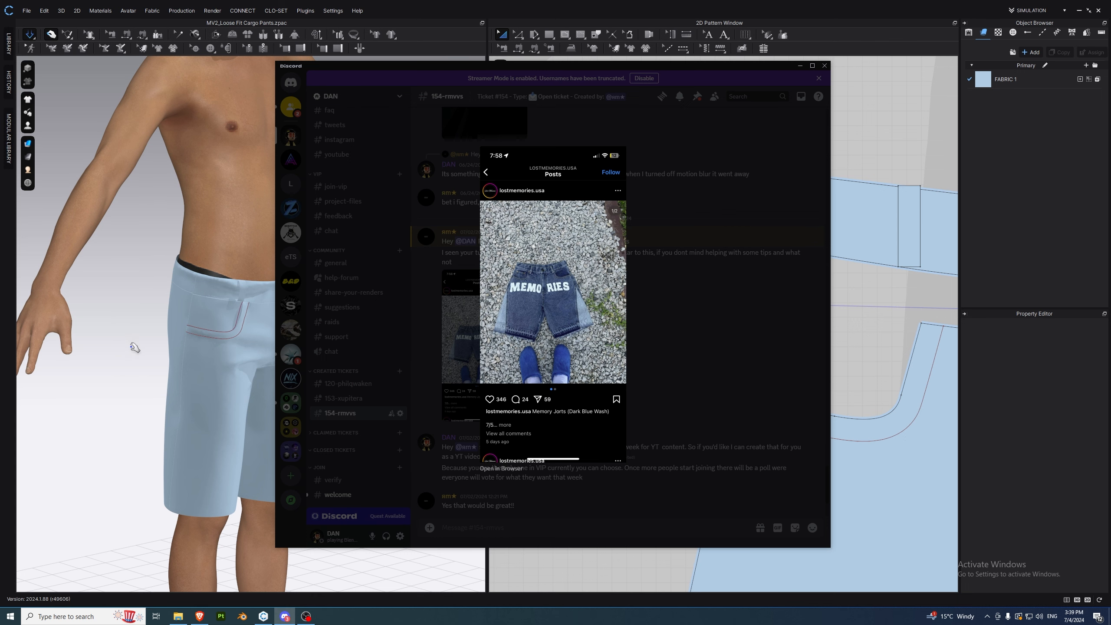
click(125, 327)
scroll(663, 314, up, 2)
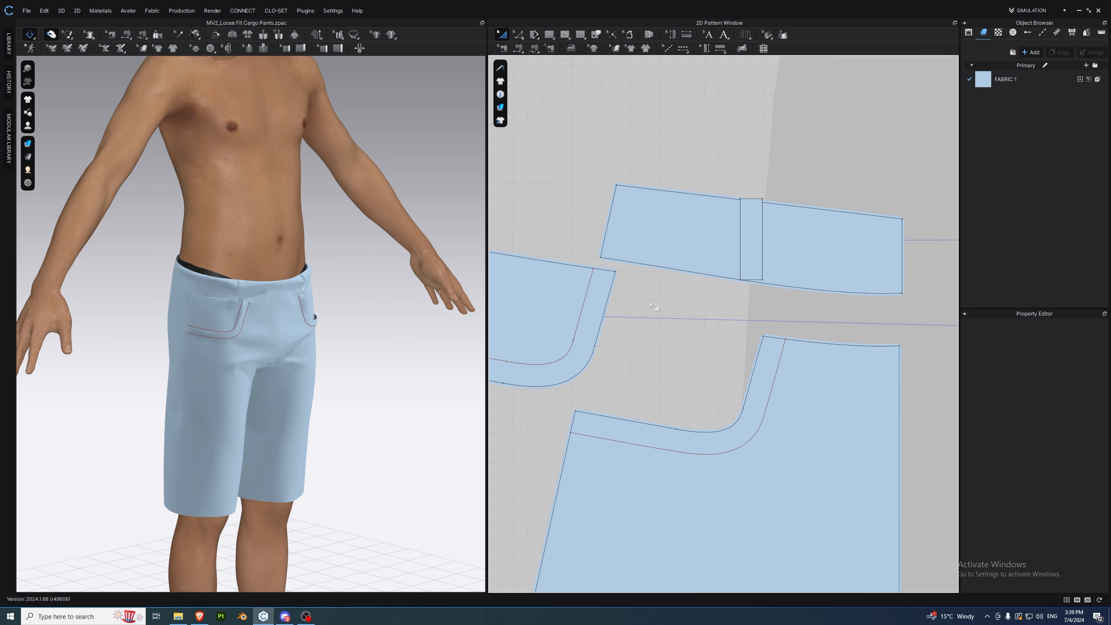
- Move the belt loop clear above the waistband and select the seam at its lower end for editing
middle_drag(821, 307, 754, 321)
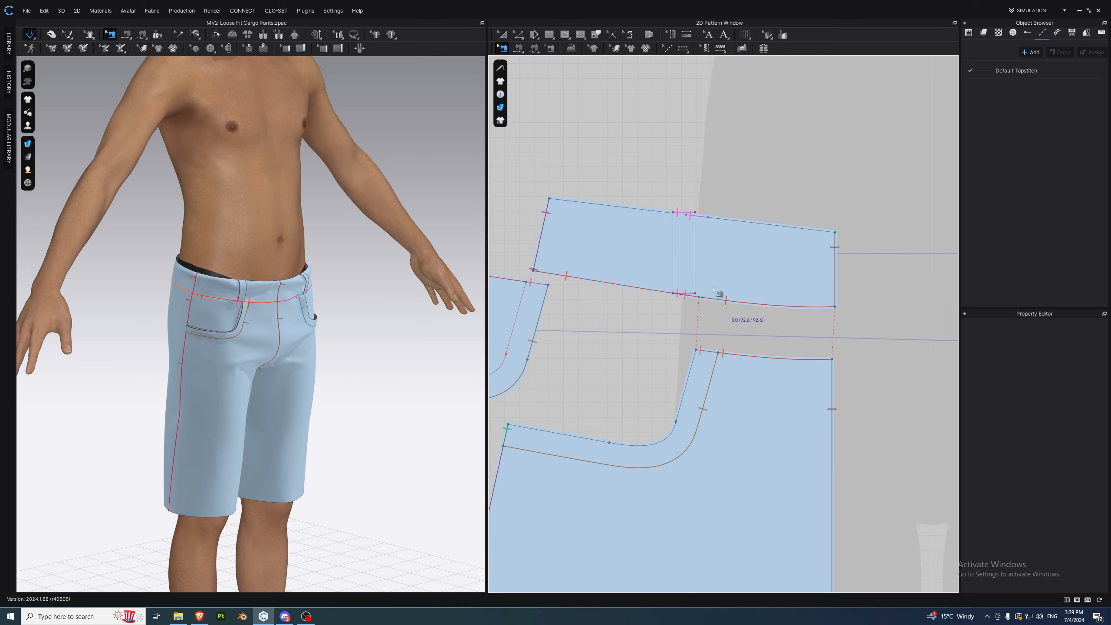
click(680, 255)
drag(681, 254, 715, 160)
key(n)
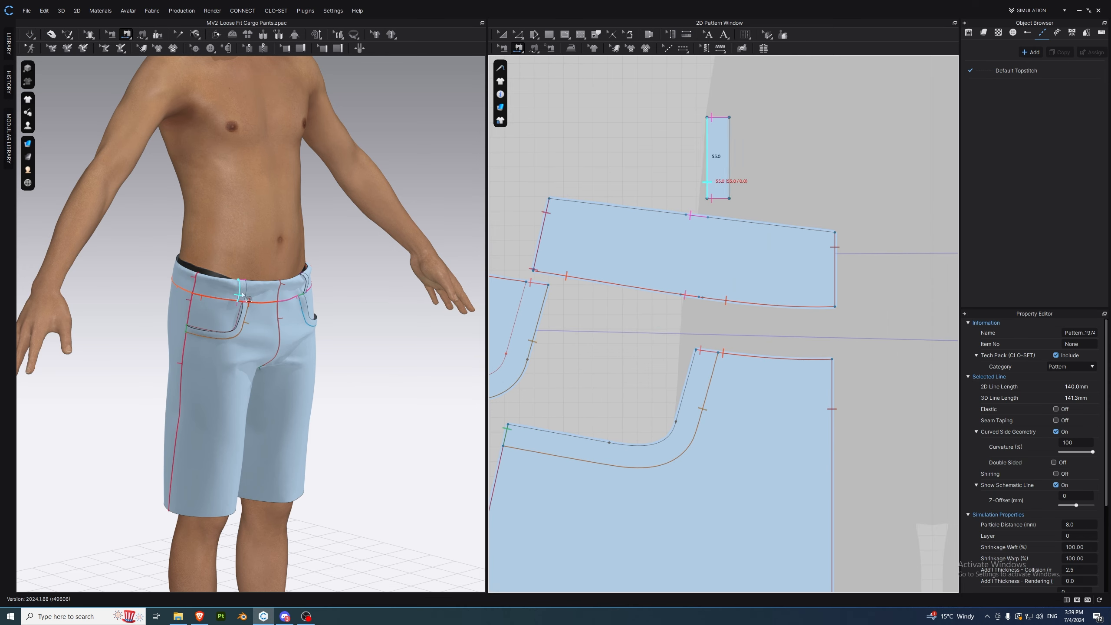
key(b)
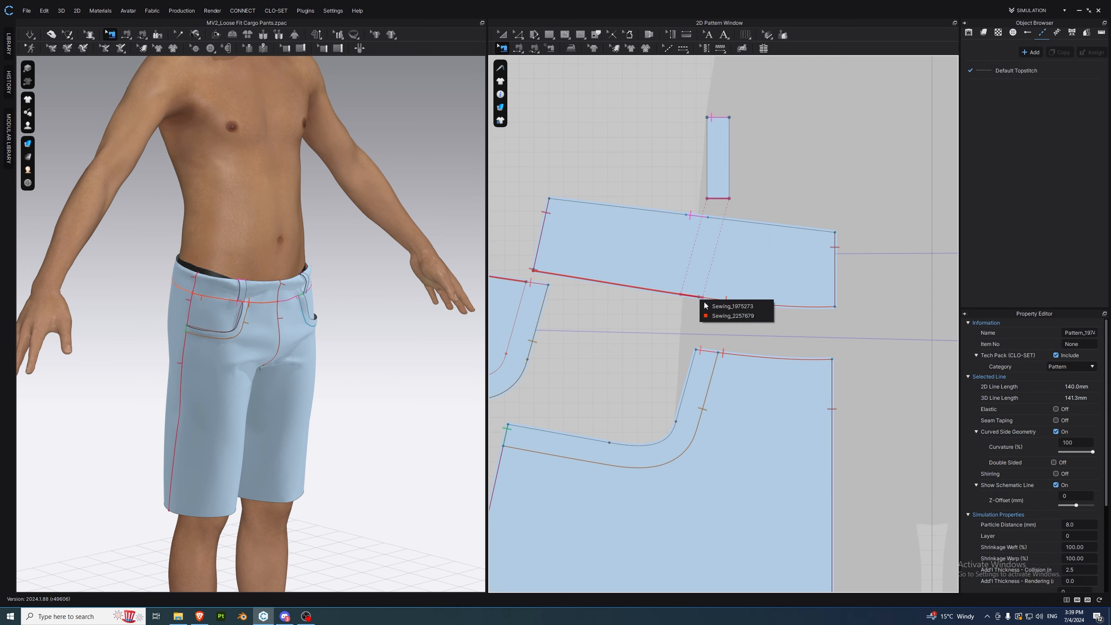
click(708, 301)
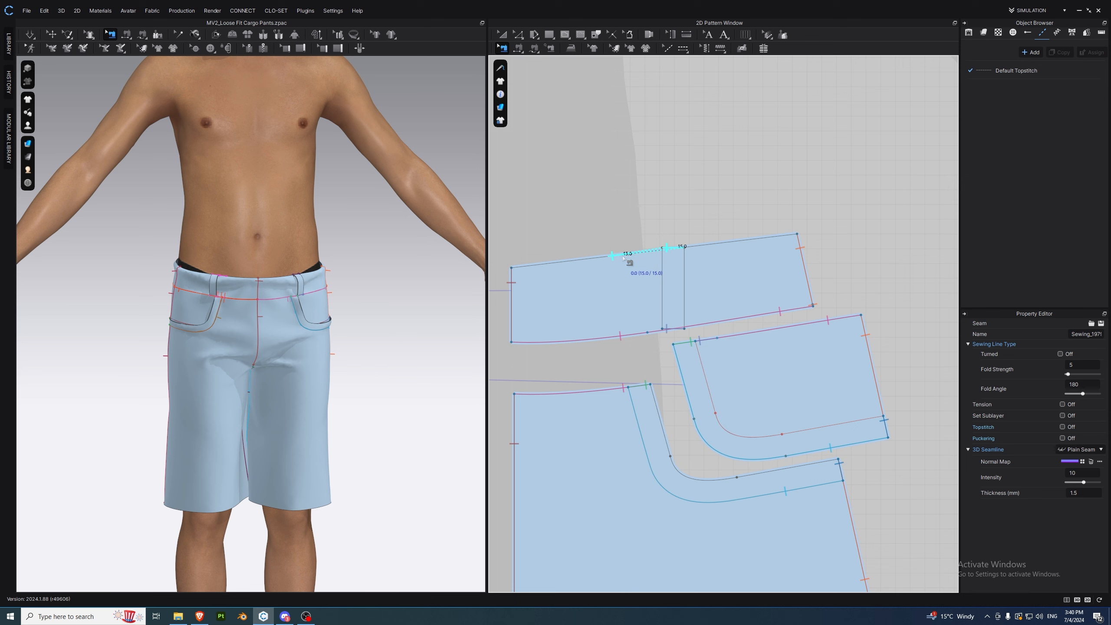
- Move the mirrored belt loop above its waistband, sew its lower end to the waistband's lower edge, and simulate
drag(676, 285, 676, 231)
key(m)
click(672, 226)
click(651, 226)
click(640, 334)
click(618, 336)
key(space)
scroll(272, 305, up, 5)
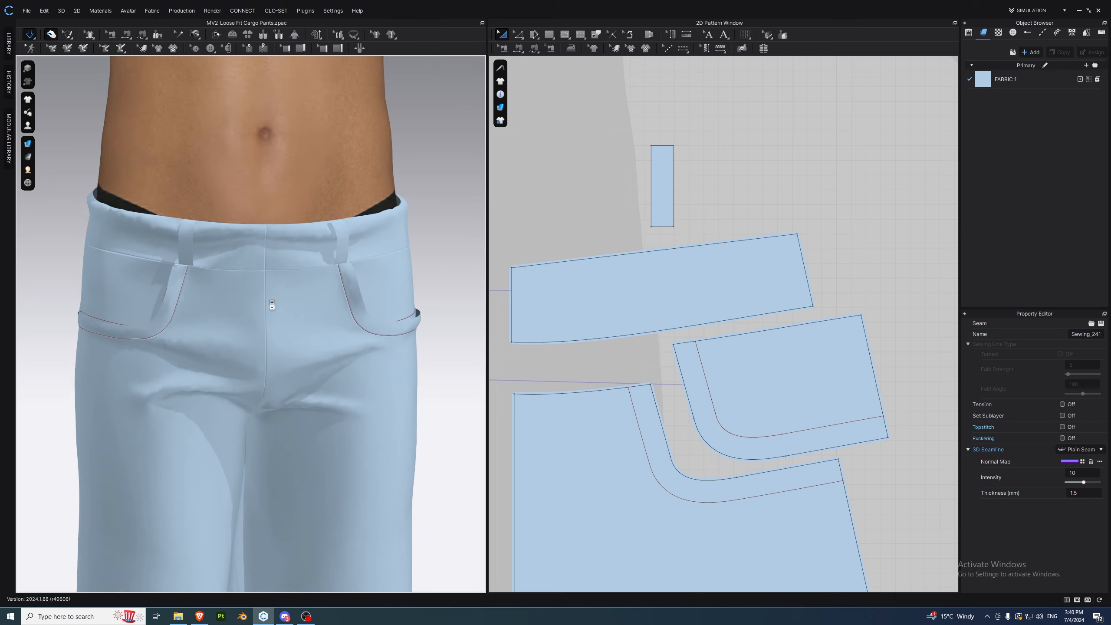
scroll(272, 304, up, 3)
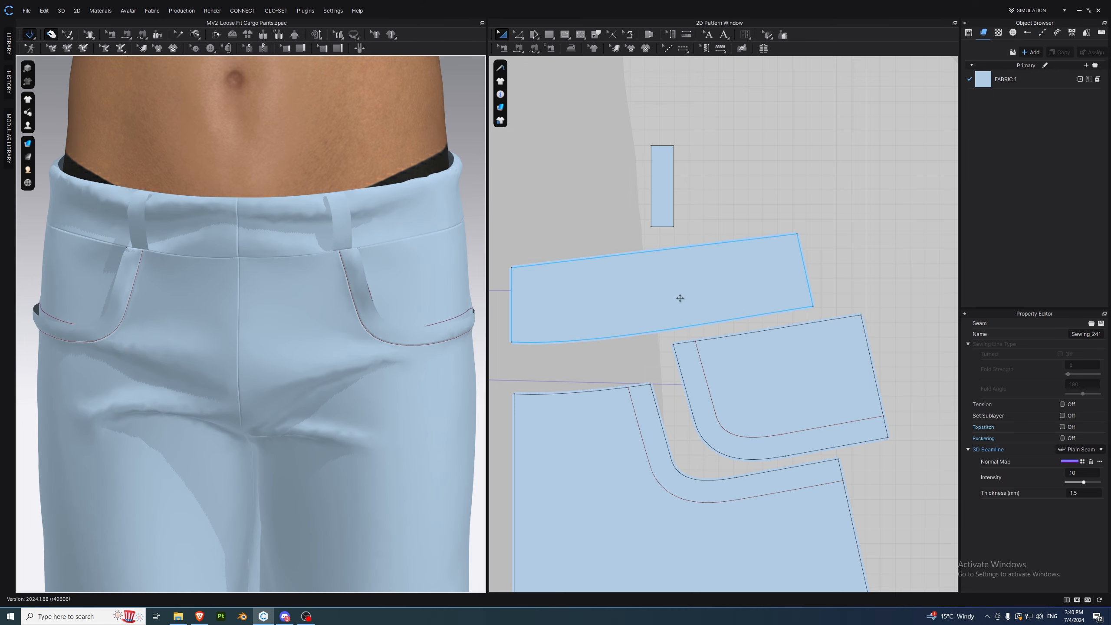
- Slide the belt loop's seams slightly along the waistband's lower and upper edges and resume the simulation
key(m)
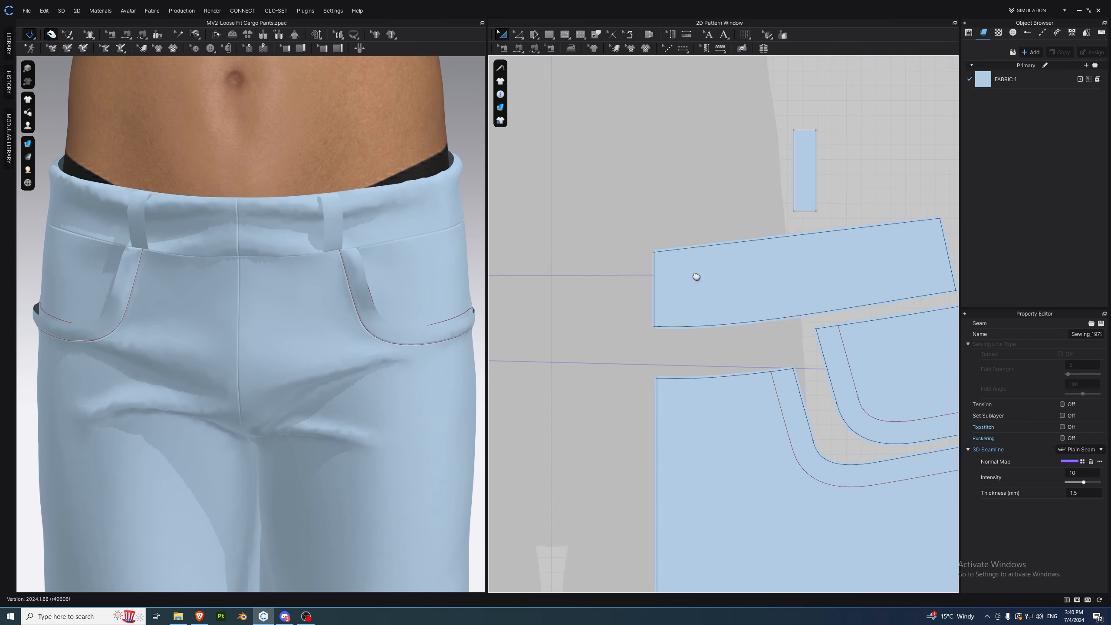
middle_drag(697, 276, 883, 268)
middle_drag(628, 315, 812, 307)
key(b)
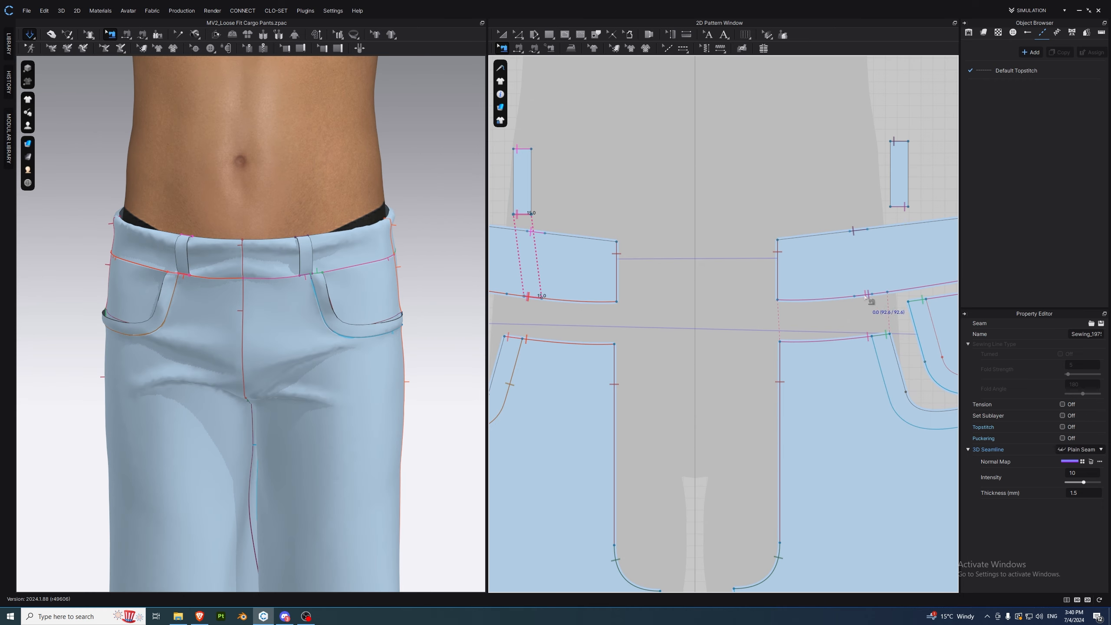
click(865, 297)
click(873, 315)
drag(869, 295, 865, 296)
drag(857, 230, 855, 230)
click(30, 35)
key(q)
- View the whole shorts on the avatar and check the side panels in the Discord reference photo
scroll(320, 322, down, 5)
right_drag(322, 363, 301, 393)
scroll(301, 393, down, 2)
scroll(301, 392, down, 2)
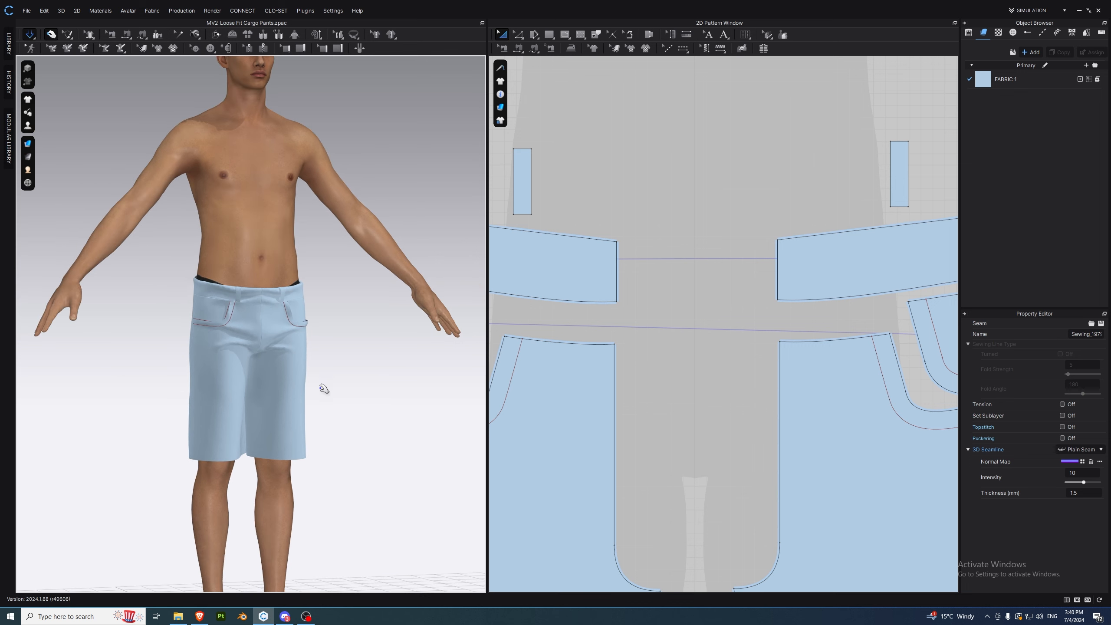
click(289, 621)
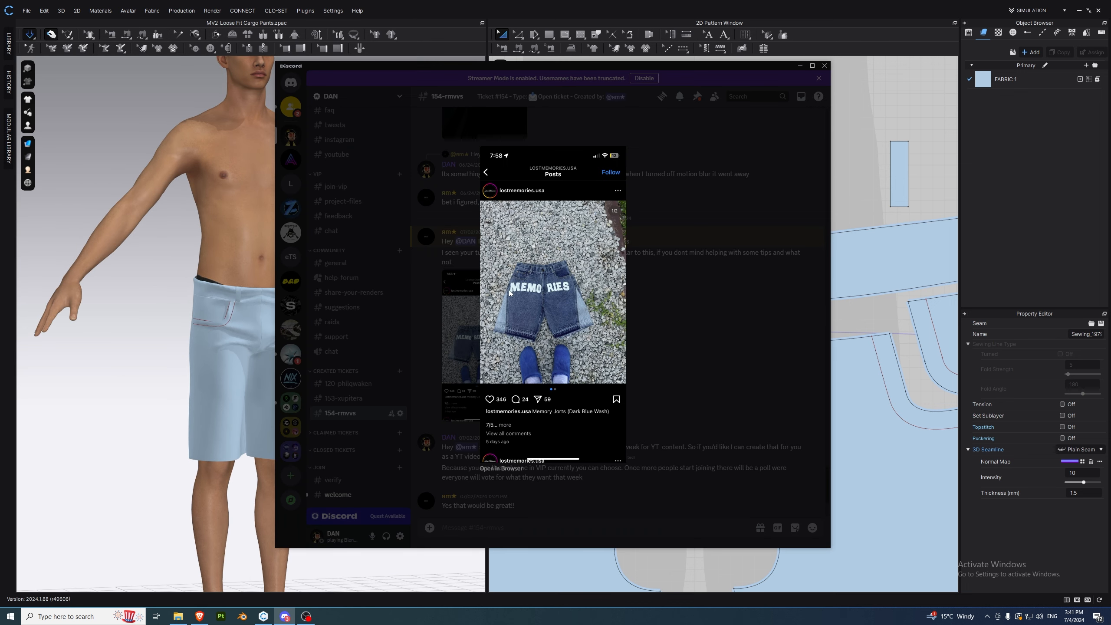
click(877, 309)
- Draw a slanted internal line about 338 mm long on the front panel, from the outer side edge to the hem
scroll(772, 385, down, 7)
middle_drag(768, 394, 677, 299)
click(567, 38)
click(573, 48)
scroll(618, 371, up, 6)
click(570, 271)
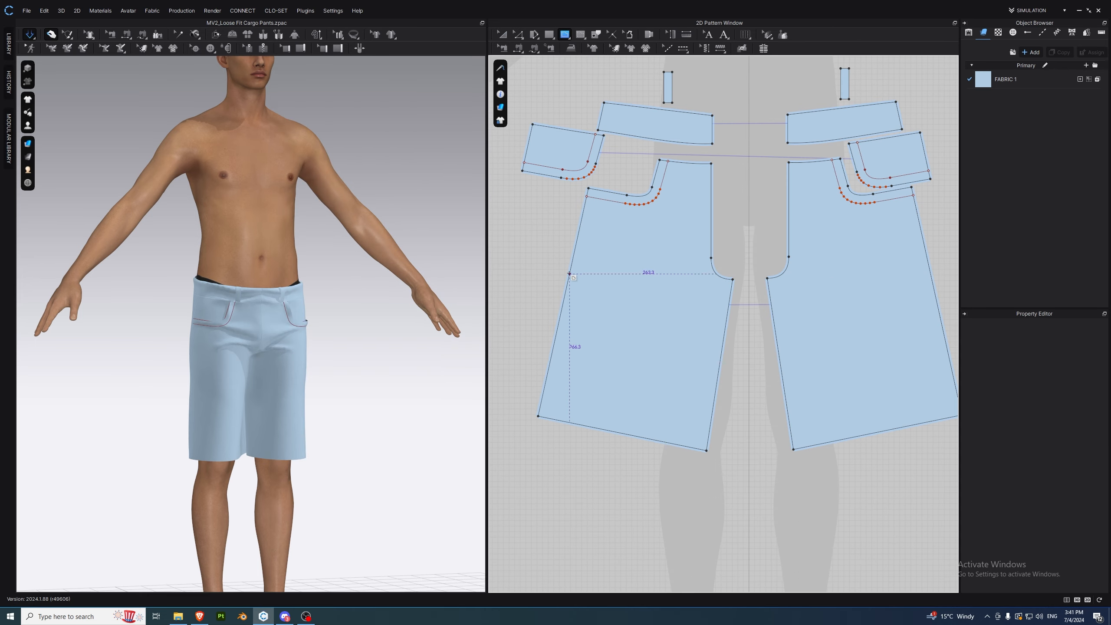
click(577, 422)
key(z)
drag(575, 424, 598, 430)
drag(570, 272, 577, 242)
- Copy the front panel's slanted internal line and paste it onto the back panel near its outer side edge
scroll(581, 247, down, 5)
middle_drag(612, 280, 616, 380)
scroll(727, 427, down, 2)
right_click(560, 382)
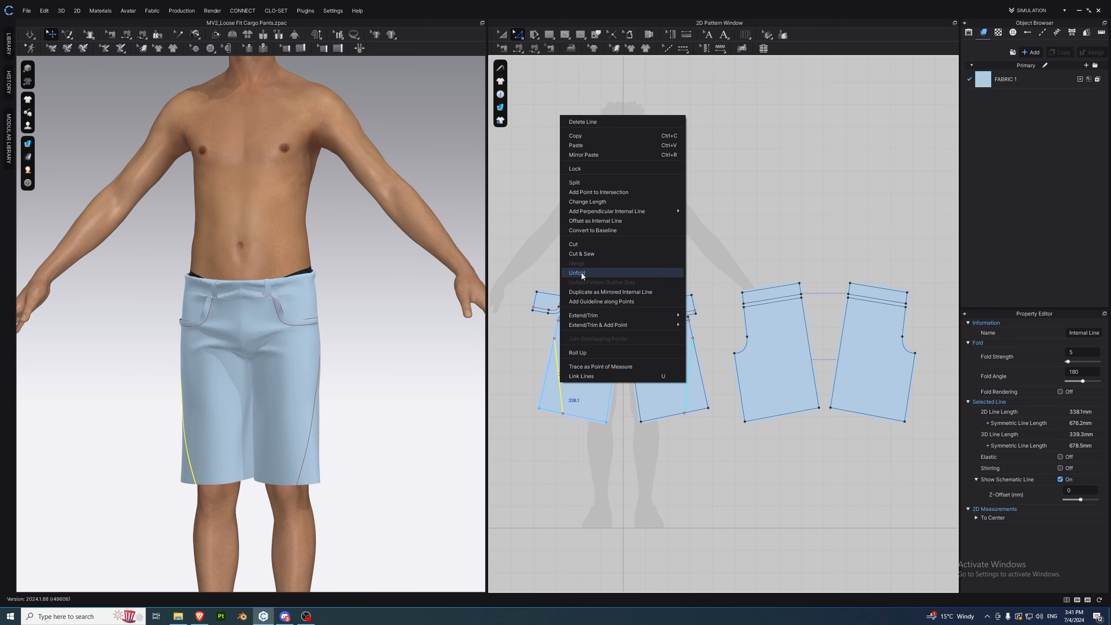
click(590, 138)
right_click(753, 376)
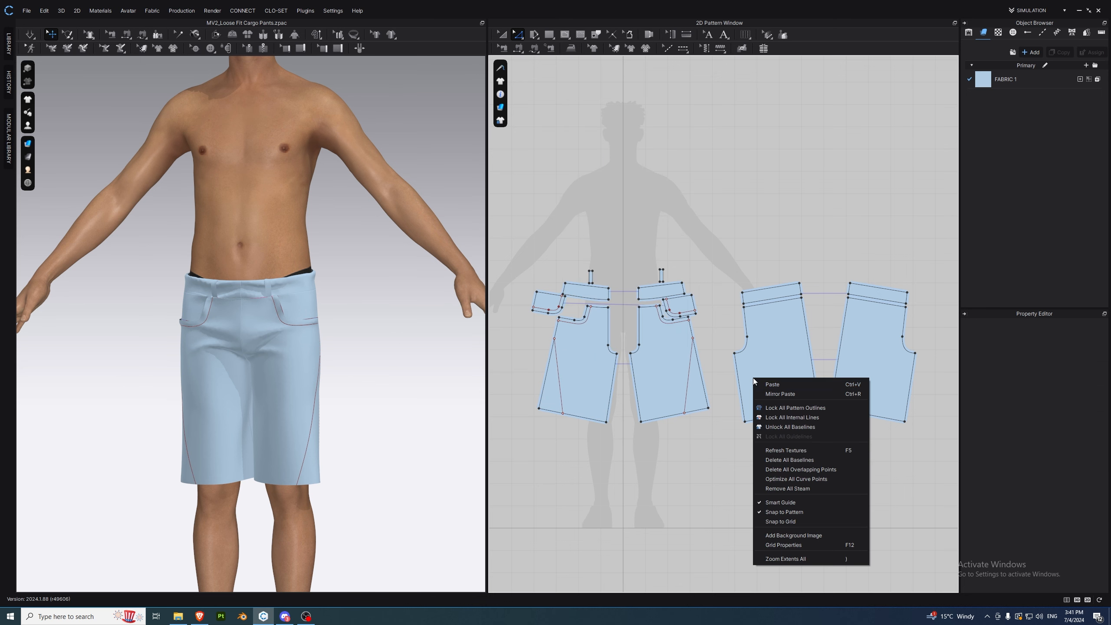
click(774, 390)
click(846, 375)
scroll(846, 375, up, 6)
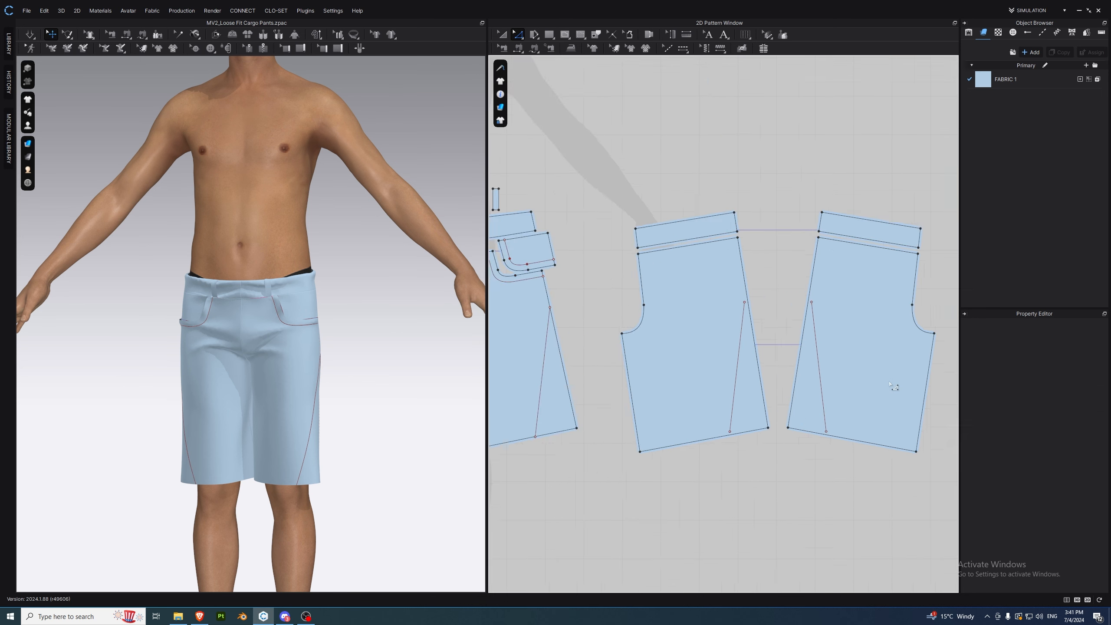
- Extend both ends of the back panel's pasted slanted line to the pattern outline, at the side edge and the hem
drag(714, 342, 707, 347)
click(664, 318)
right_drag(418, 382, 187, 278)
scroll(175, 305, up, 5)
scroll(710, 275, up, 5)
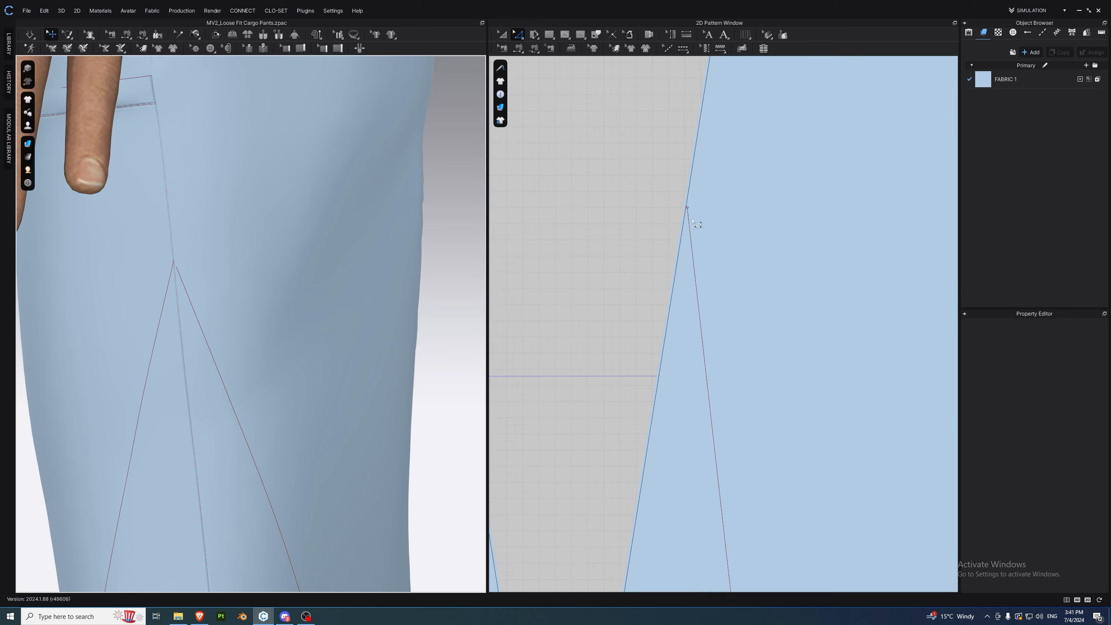
click(687, 192)
right_click(688, 193)
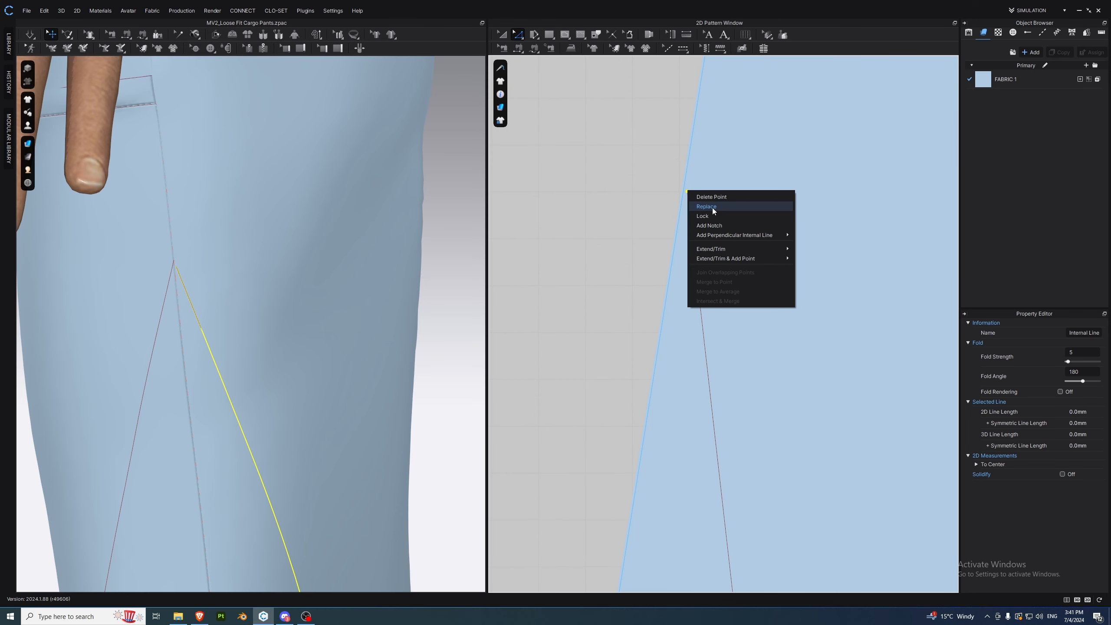
mouse_move(749, 248)
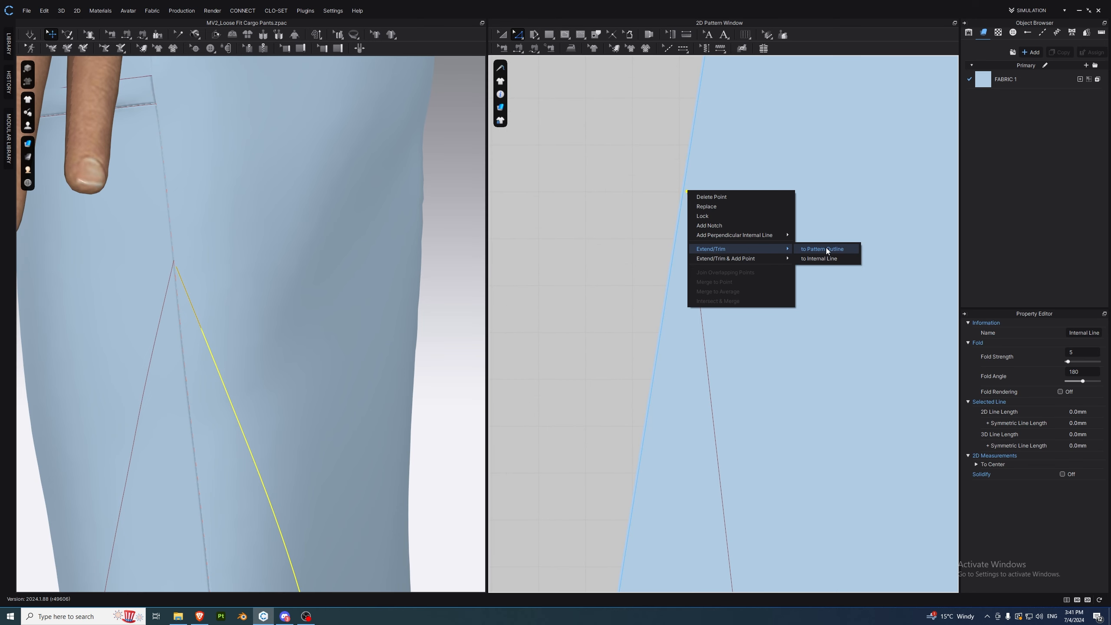
click(836, 250)
scroll(552, 339, down, 5)
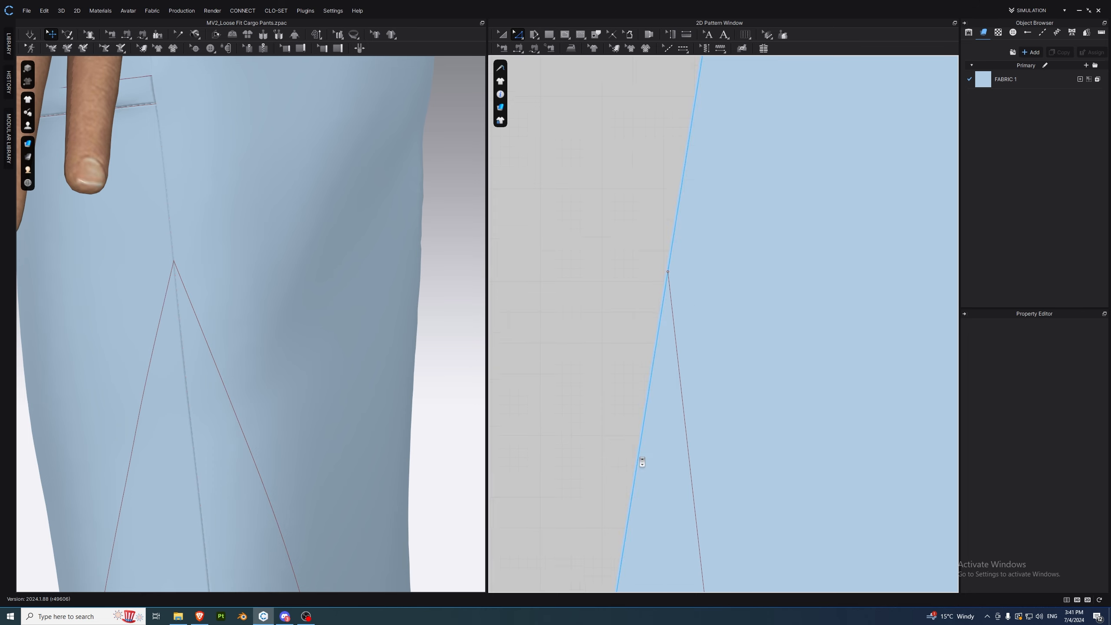
scroll(656, 399, up, 6)
click(682, 361)
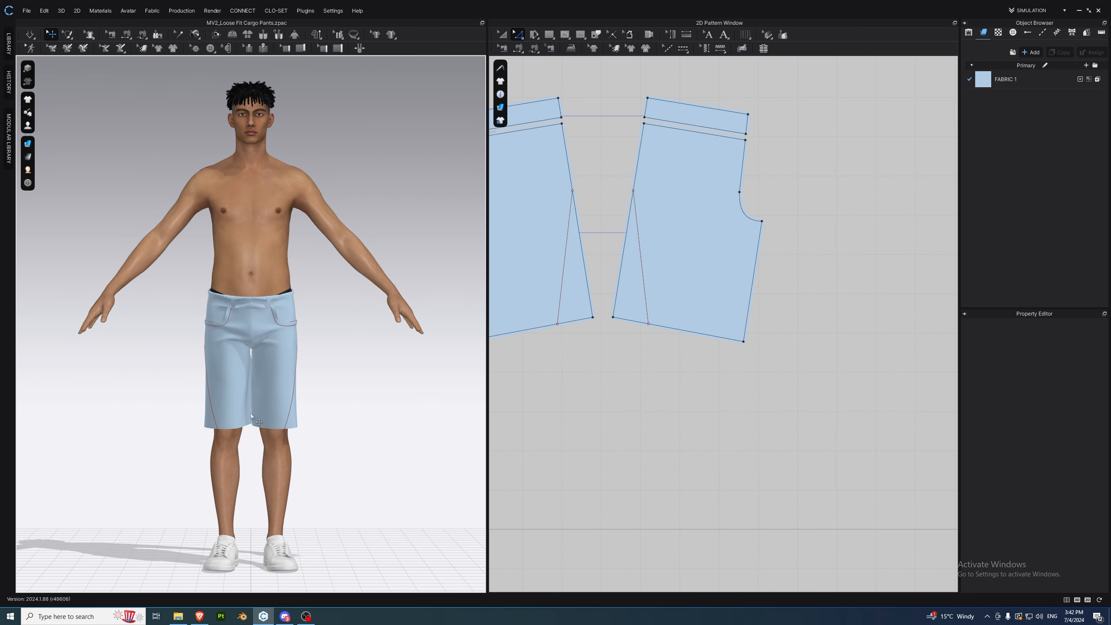
- Cut and sew the front and back panels along their slanted internal lines
scroll(594, 295, down, 2)
middle_drag(591, 294, 773, 310)
click(620, 282)
shift+click(636, 295)
scroll(676, 323, down, 3)
right_click(655, 308)
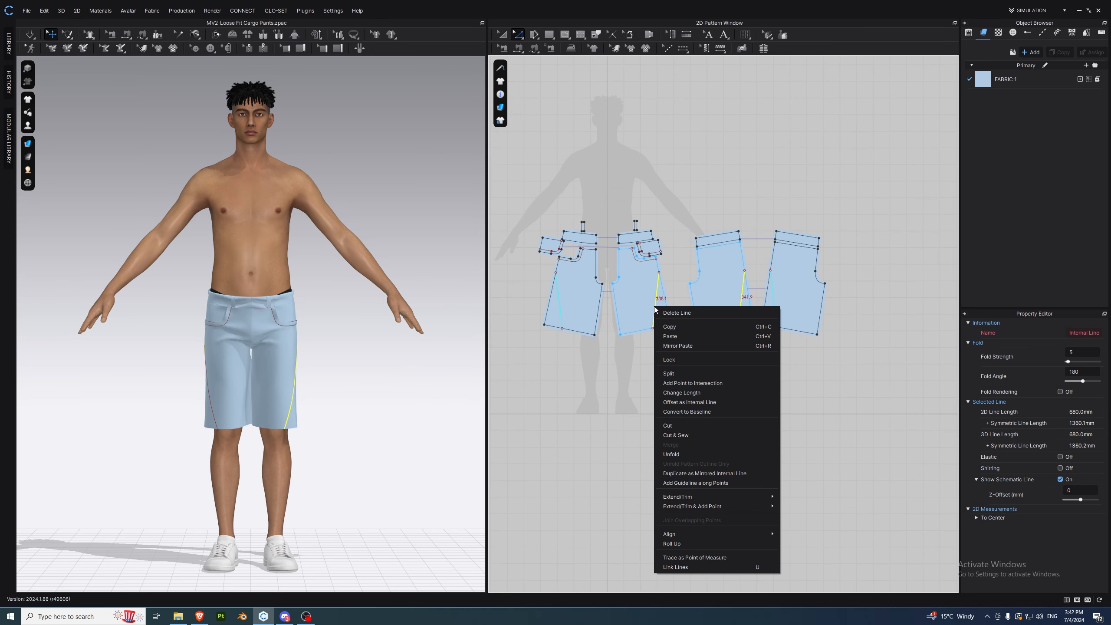
click(682, 436)
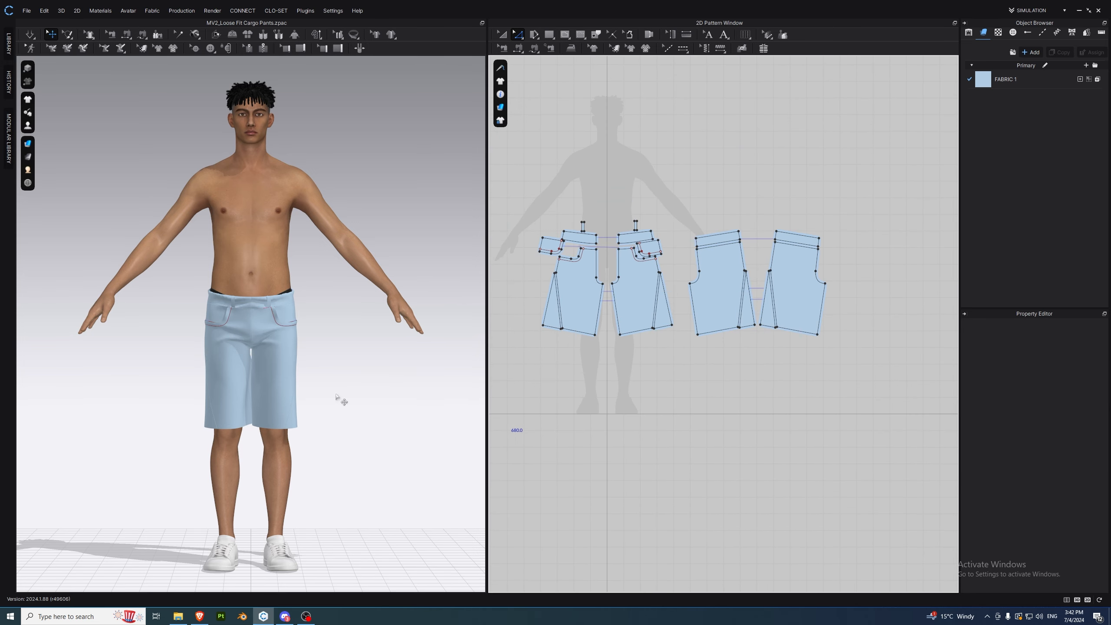
- Move the cut front side triangles outward, clear of the front panels in the pattern layout
right_drag(324, 361, 367, 362)
scroll(219, 392, up, 4)
right_drag(208, 406, 310, 382)
scroll(584, 348, up, 3)
key(a)
click(523, 297)
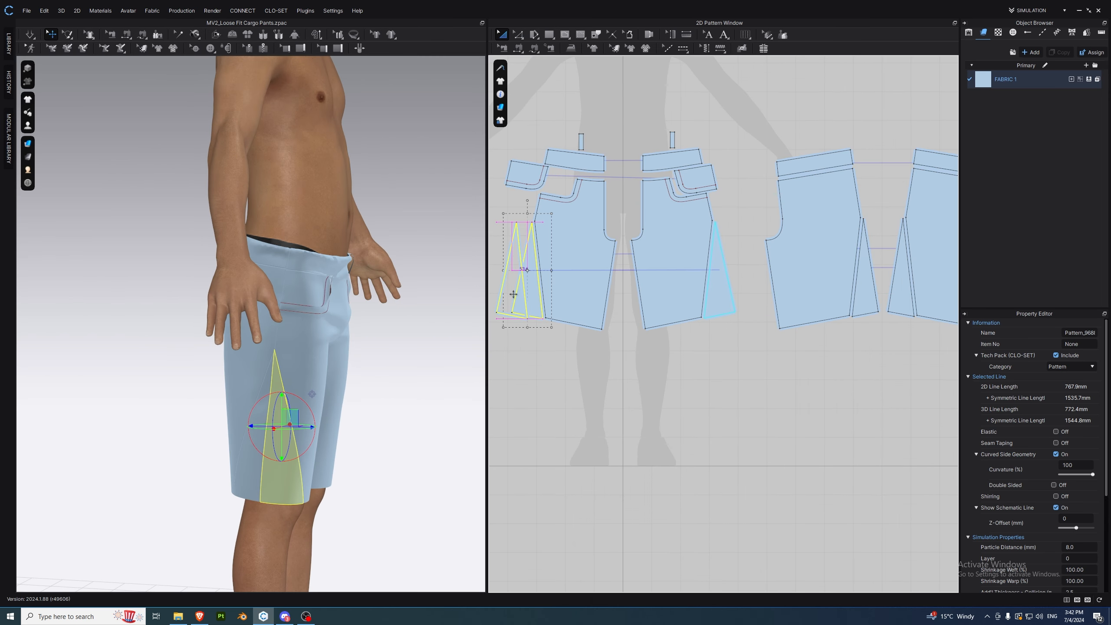
scroll(773, 298, up, 3)
drag(700, 291, 717, 292)
- Space the cut back side triangles and the back panels apart in the pattern layout
scroll(798, 299, down, 5)
middle_drag(828, 298, 747, 305)
drag(829, 284, 863, 281)
mouse_move(799, 294)
mouse_down()
mouse_move(820, 287)
mouse_move(784, 300)
mouse_up()
right_drag(236, 344, 271, 342)
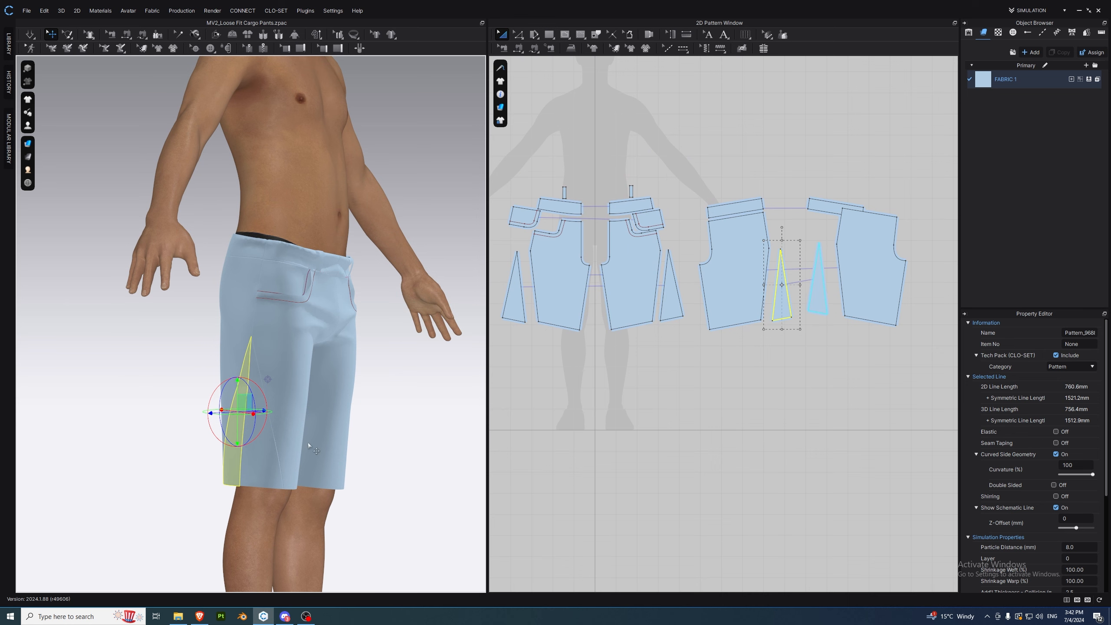
right_drag(308, 445, 337, 455)
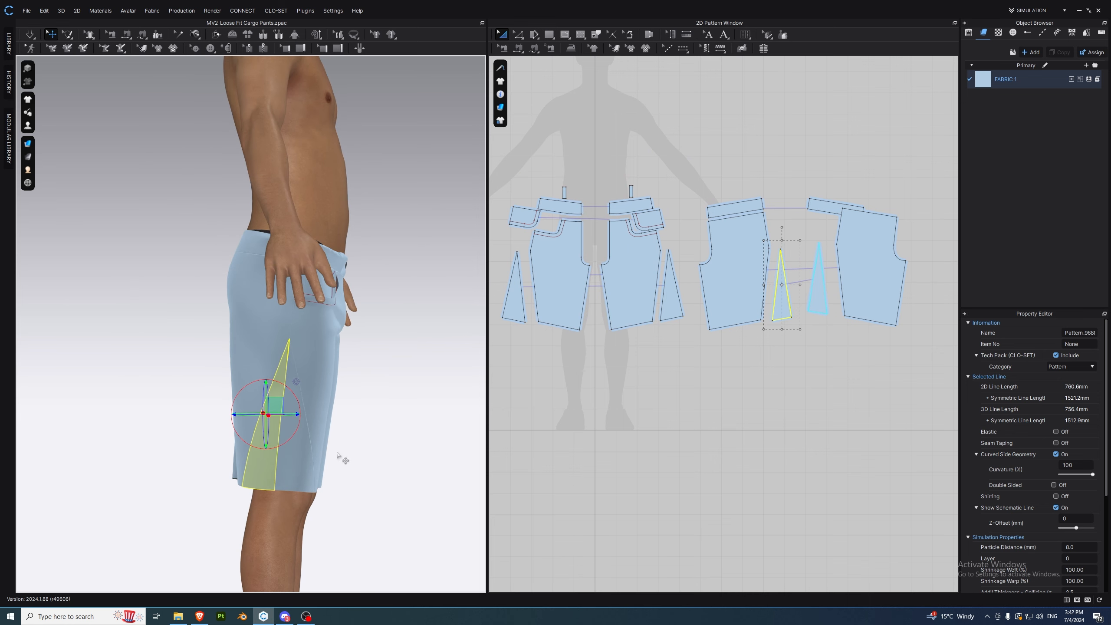
middle_drag(546, 351, 567, 356)
click(554, 352)
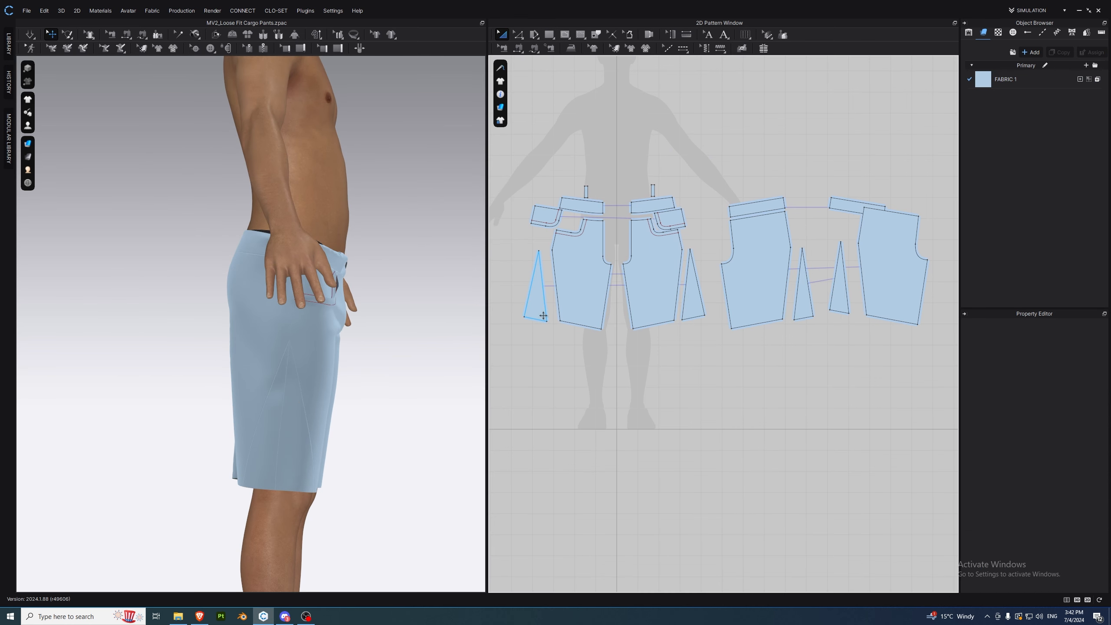
- Merge the front and back side triangles on the avatar's right leg along their shared side seam
click(284, 616)
click(285, 616)
click(566, 316)
key(b)
click(531, 285)
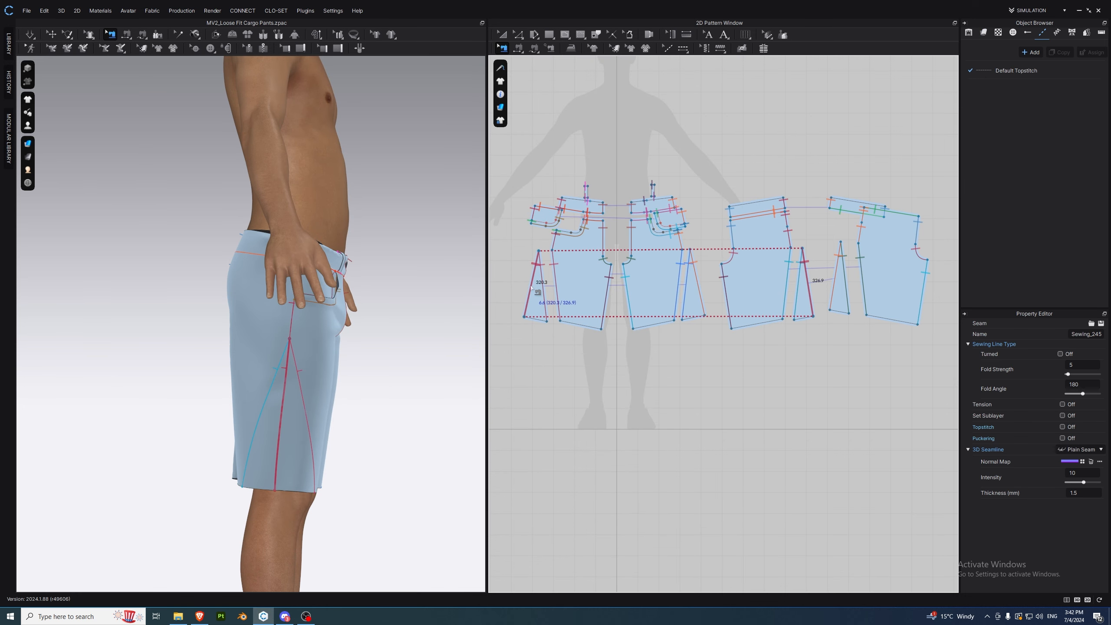
right_click(531, 287)
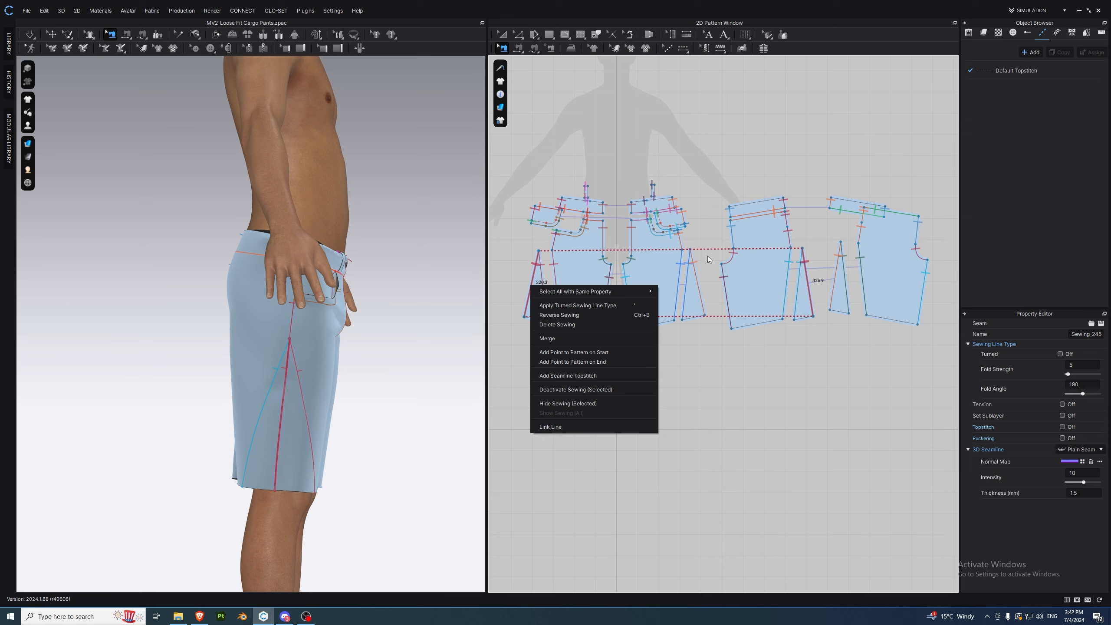
click(574, 339)
key(a)
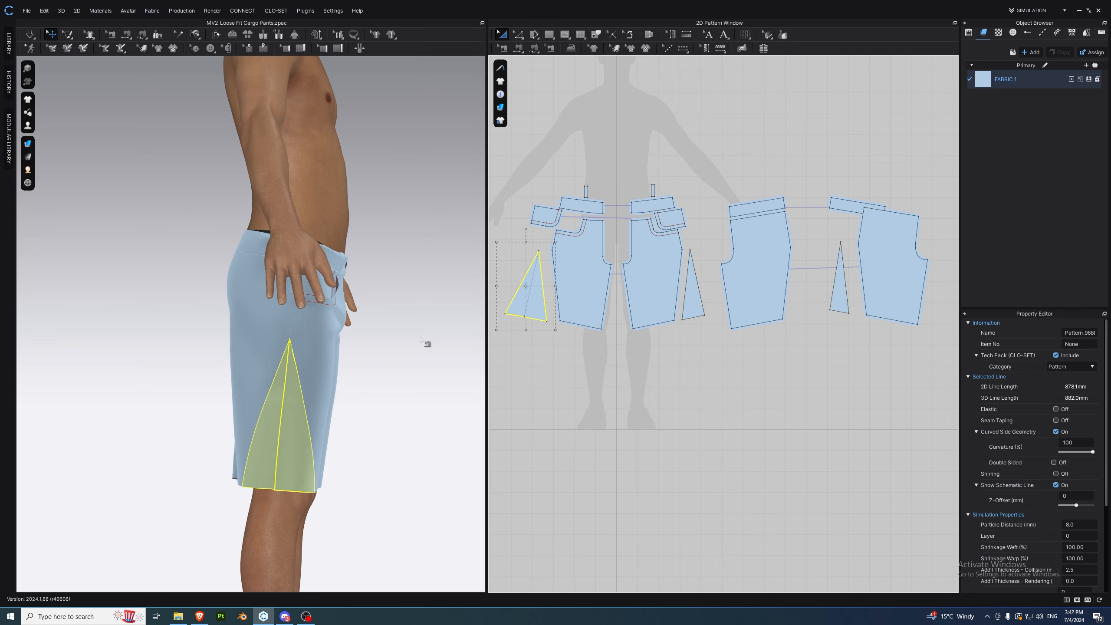
- Merge the front and back side triangles on the avatar's left leg into one panel along their shared seam
right_drag(417, 431, 374, 440)
click(373, 440)
scroll(294, 433, up, 3)
right_drag(294, 433, 361, 459)
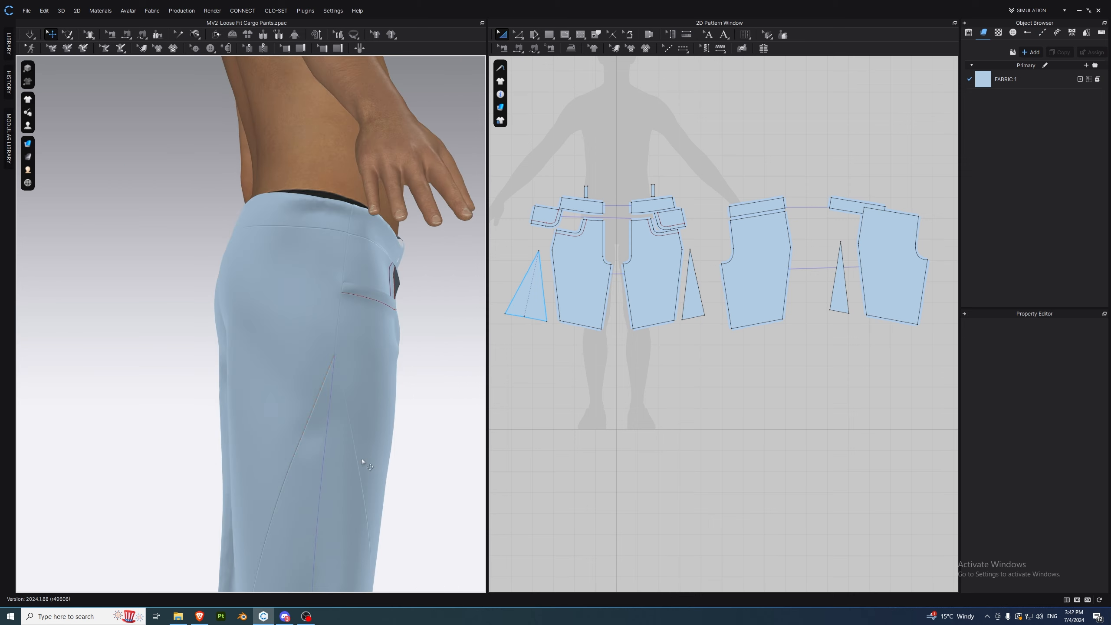
middle_drag(362, 458, 283, 203)
scroll(283, 203, up, 3)
right_click(525, 295)
click(716, 421)
key(b)
click(699, 292)
right_click(700, 293)
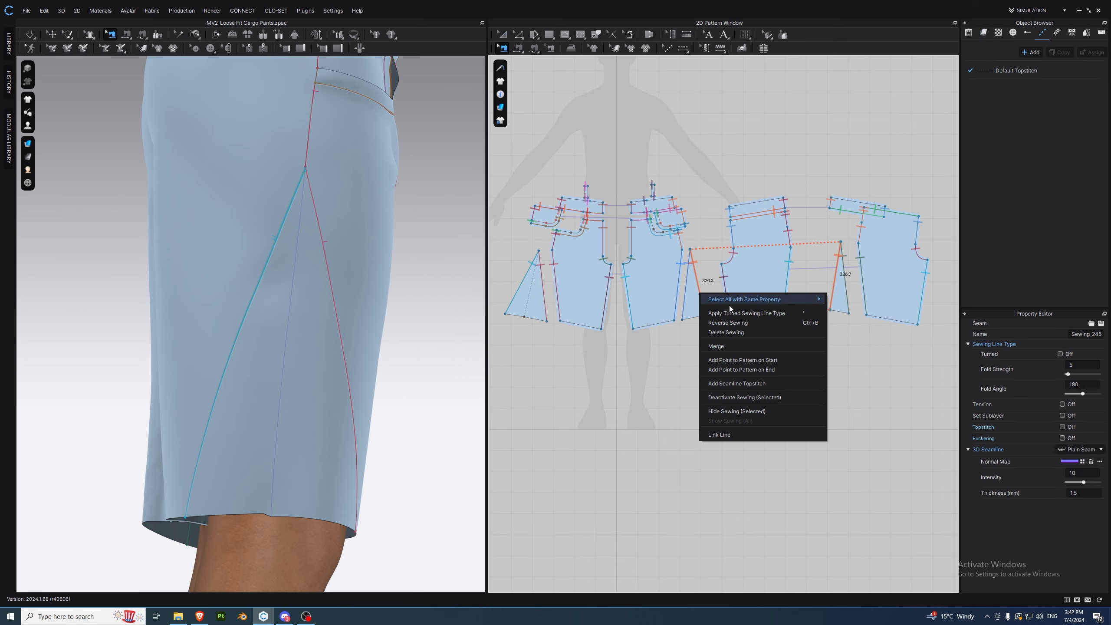
click(743, 346)
- Arrange the back waistband pieces in a row above the two back panels, with clear gaps between the patterns
click(764, 210)
drag(884, 252, 848, 270)
drag(858, 207, 865, 209)
click(711, 227)
- Delete all baselines from the patterns and view the merged side panel on the avatar
right_click(563, 385)
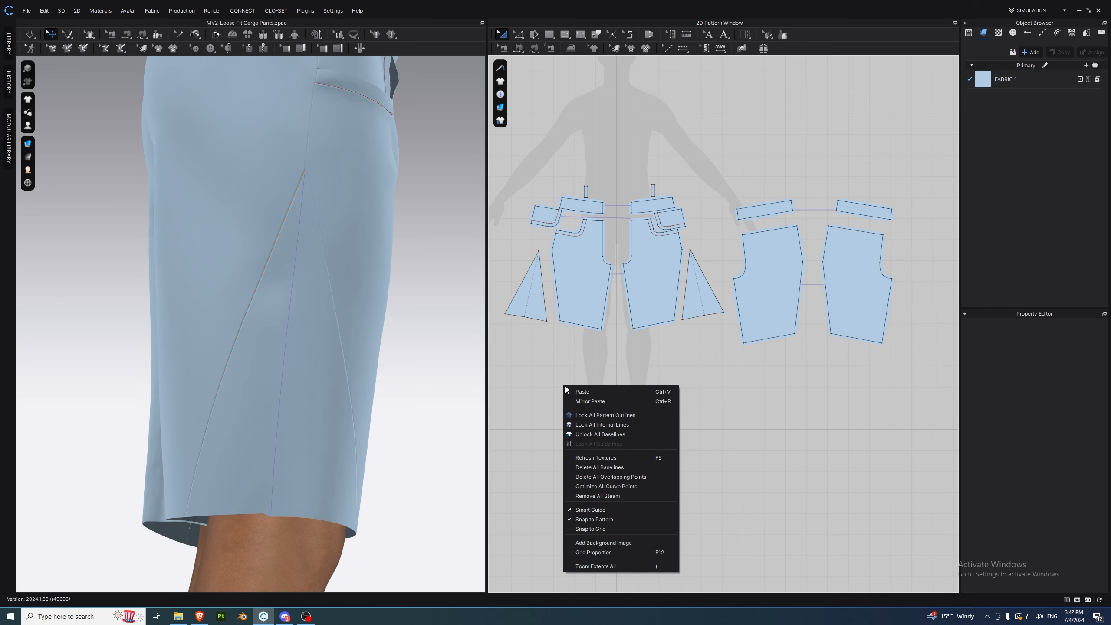
click(619, 466)
right_drag(376, 418, 364, 440)
middle_drag(344, 476, 329, 396)
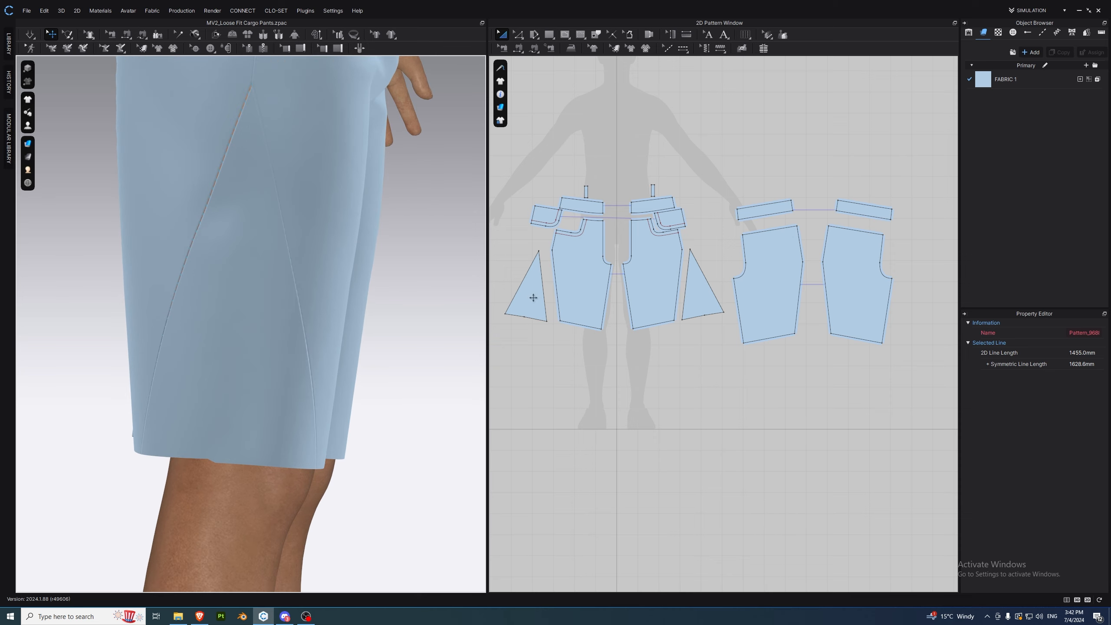
- Smooth the hem edge of the merged triangular side panels into one continuous curve with Smooth Curve
scroll(569, 267, up, 2)
click(522, 36)
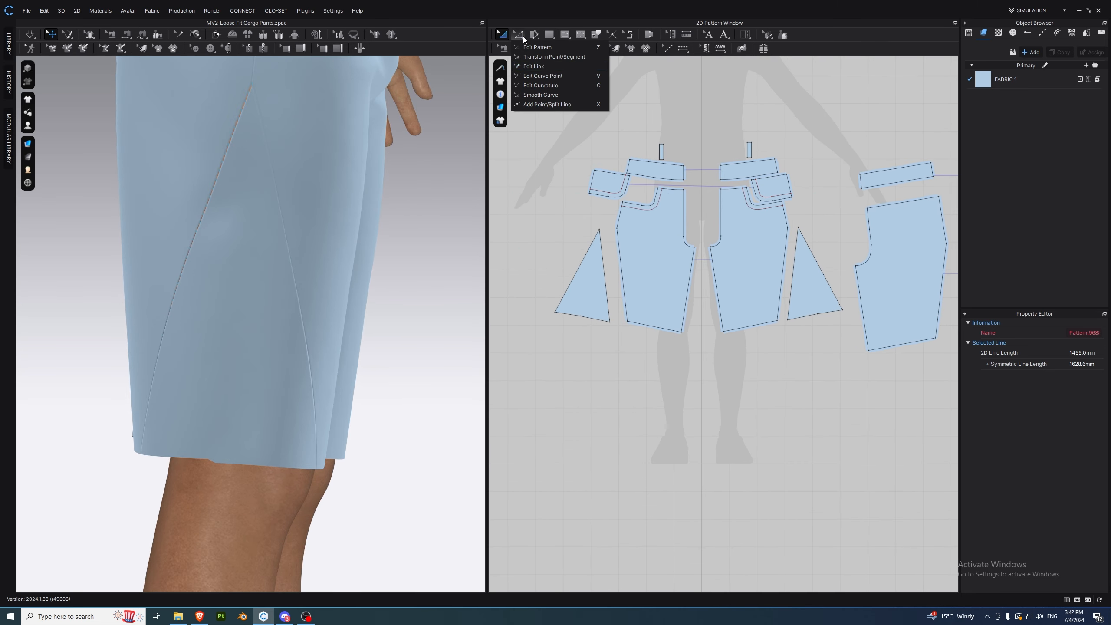
click(559, 85)
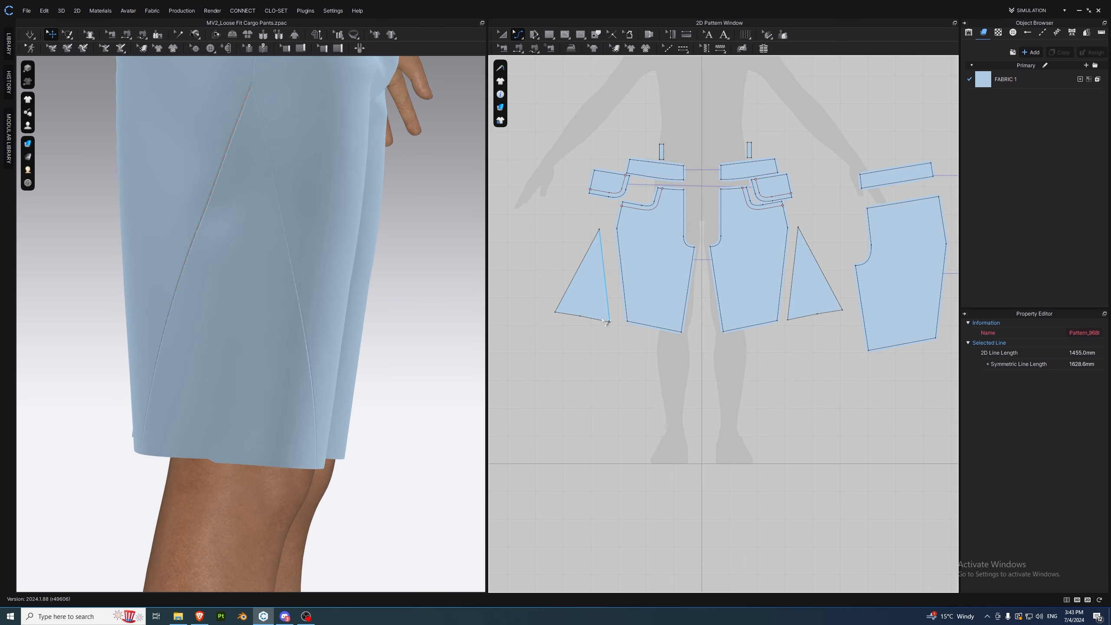
click(519, 35)
click(550, 94)
scroll(581, 317, up, 8)
click(600, 321)
drag(600, 323, 607, 322)
scroll(608, 332, down, 5)
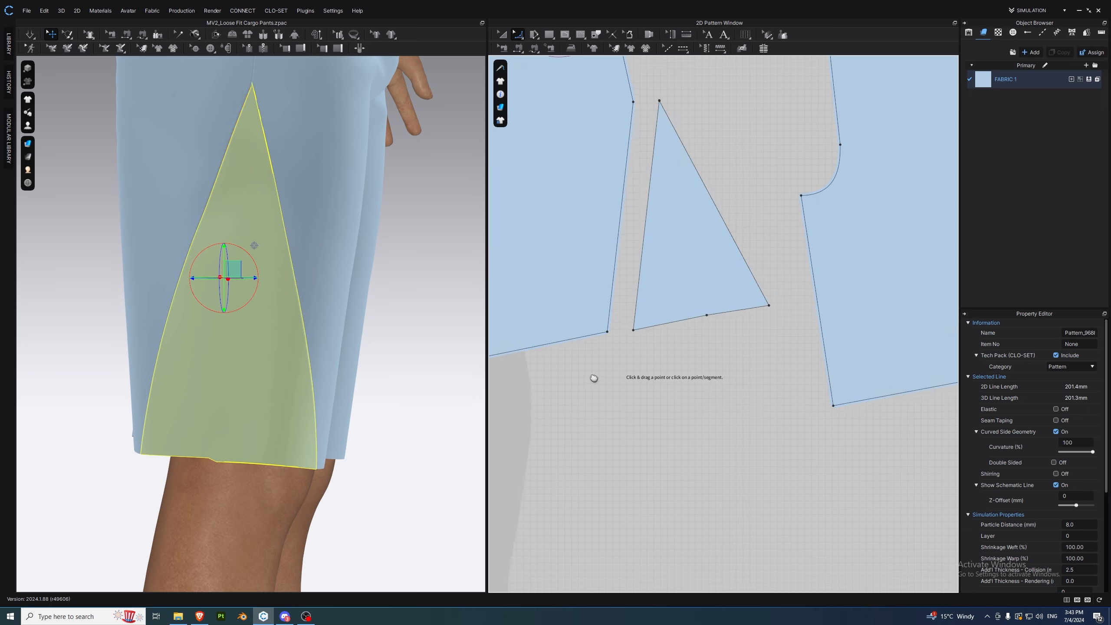
click(608, 335)
click(743, 310)
- Simulate the shorts and pull the hems of both legs outward
scroll(293, 401, down, 4)
key(space)
right_drag(293, 401, 405, 333)
scroll(364, 414, down, 5)
click(302, 403)
click(367, 414)
scroll(404, 333, down, 3)
drag(231, 312, 215, 321)
right_drag(220, 335, 227, 384)
drag(300, 323, 325, 325)
click(370, 324)
right_drag(370, 325, 375, 295)
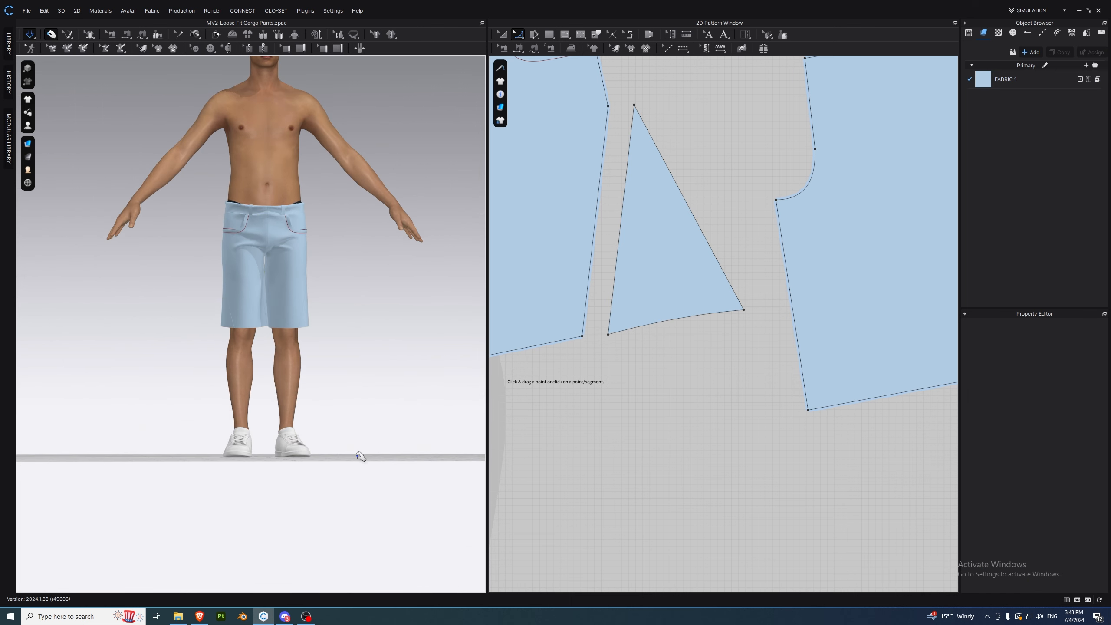
- Check the Discord reference photo against the shorts' front and examine the centre-front edges of the front panels
click(284, 617)
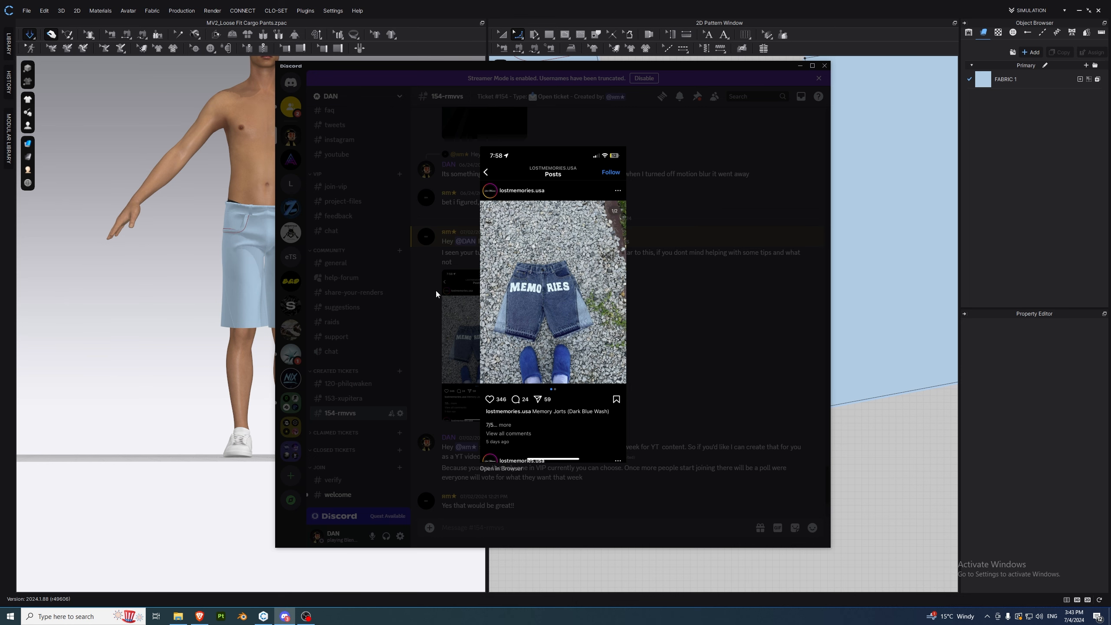
click(158, 305)
scroll(248, 253, up, 4)
middle_drag(247, 253, 251, 303)
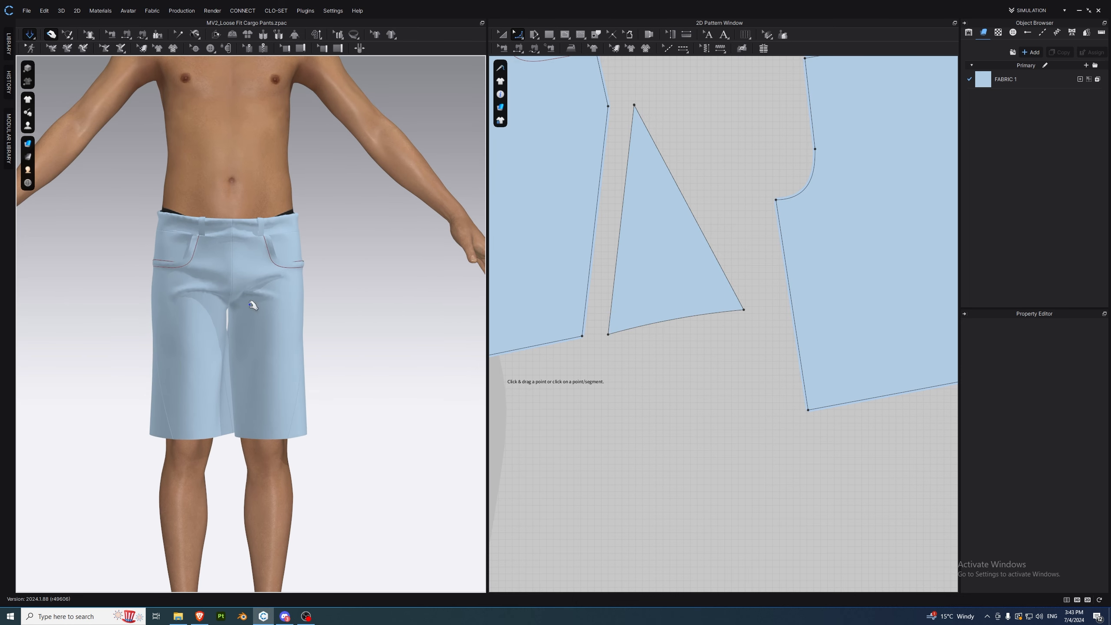
scroll(704, 223, up, 5)
scroll(705, 227, down, 6)
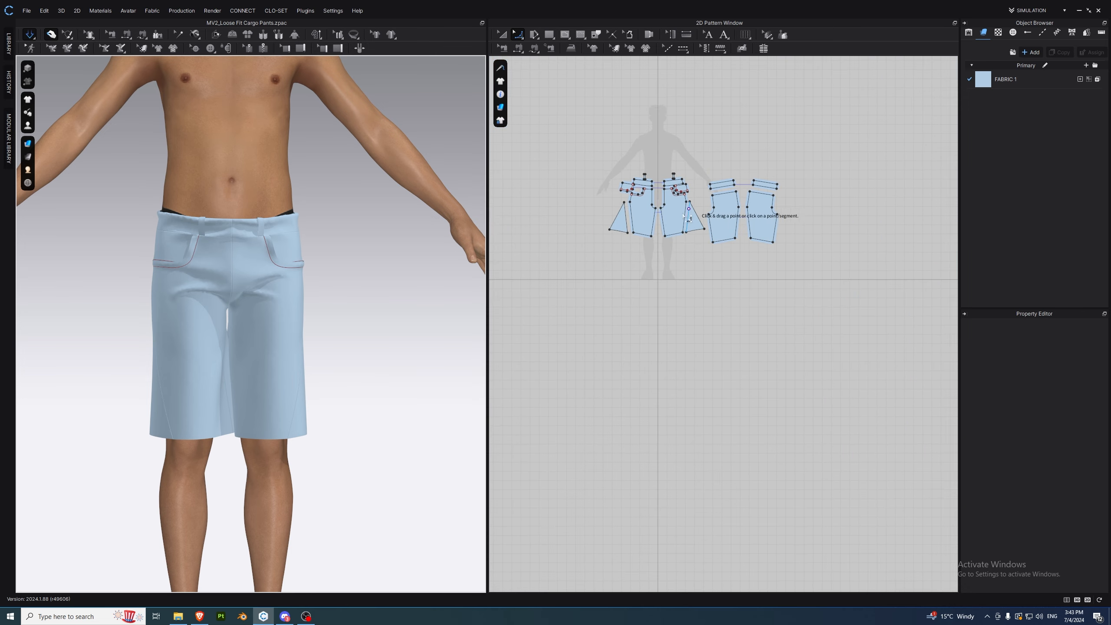
scroll(707, 218, up, 4)
scroll(657, 268, up, 5)
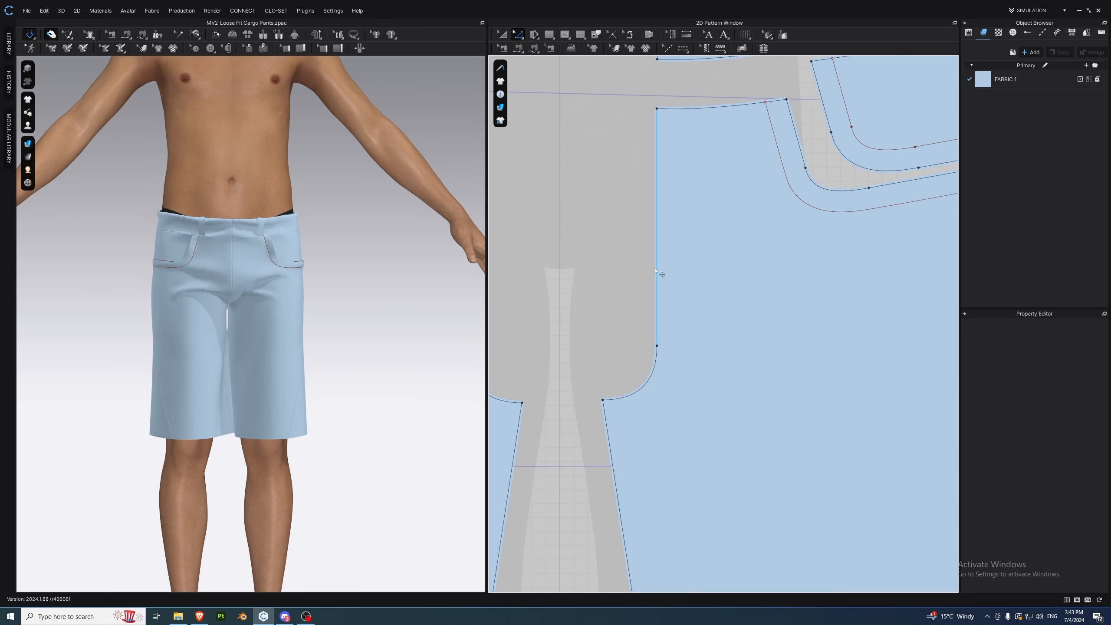
scroll(685, 164, down, 4)
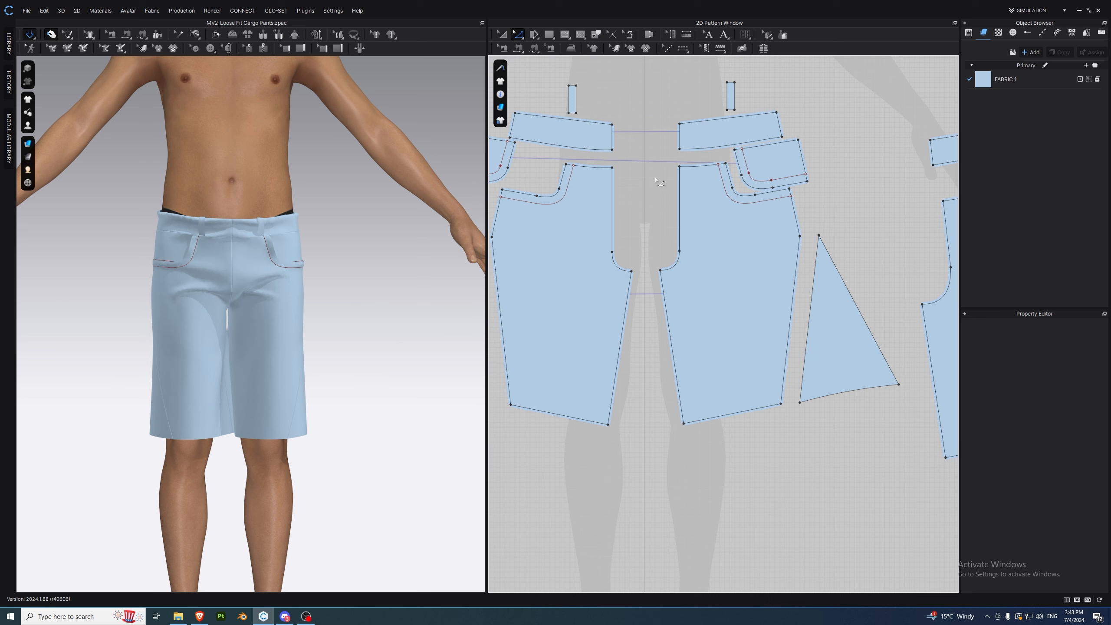
- Try to draw an L-shaped fly line about 191 mm long at the centre-front edge of the linked front panels
click(565, 35)
click(577, 46)
click(697, 167)
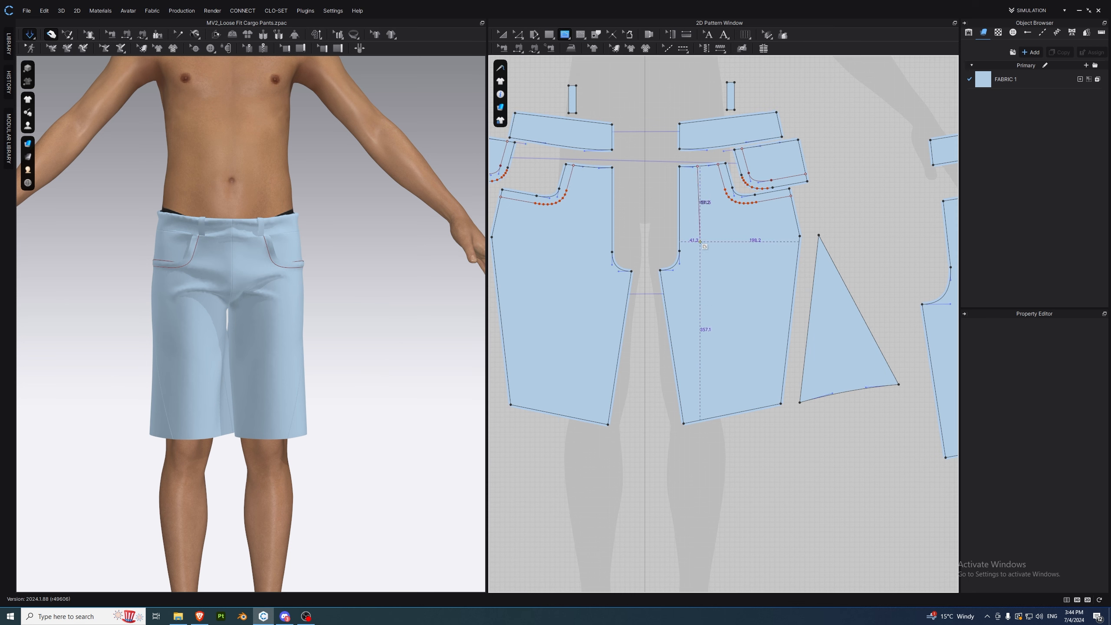
click(697, 243)
double_click(680, 244)
scroll(591, 251, down, 4)
scroll(591, 251, up, 11)
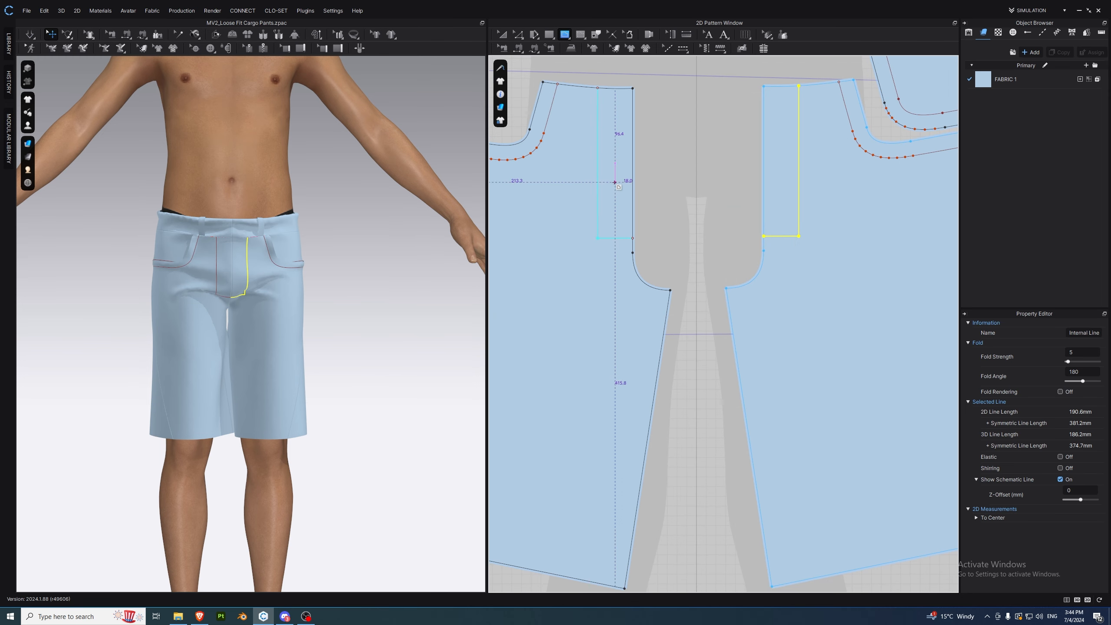
scroll(819, 263, down, 4)
key(ctrl+z)
- Remove linked editing between the two front panels
key(a)
click(818, 241)
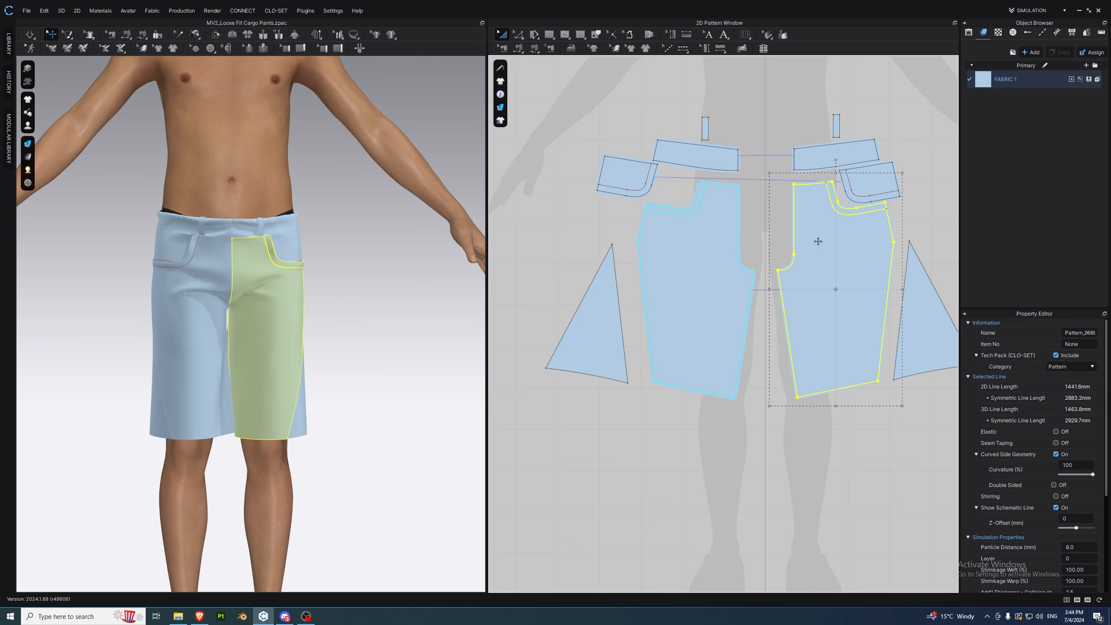
right_click(819, 239)
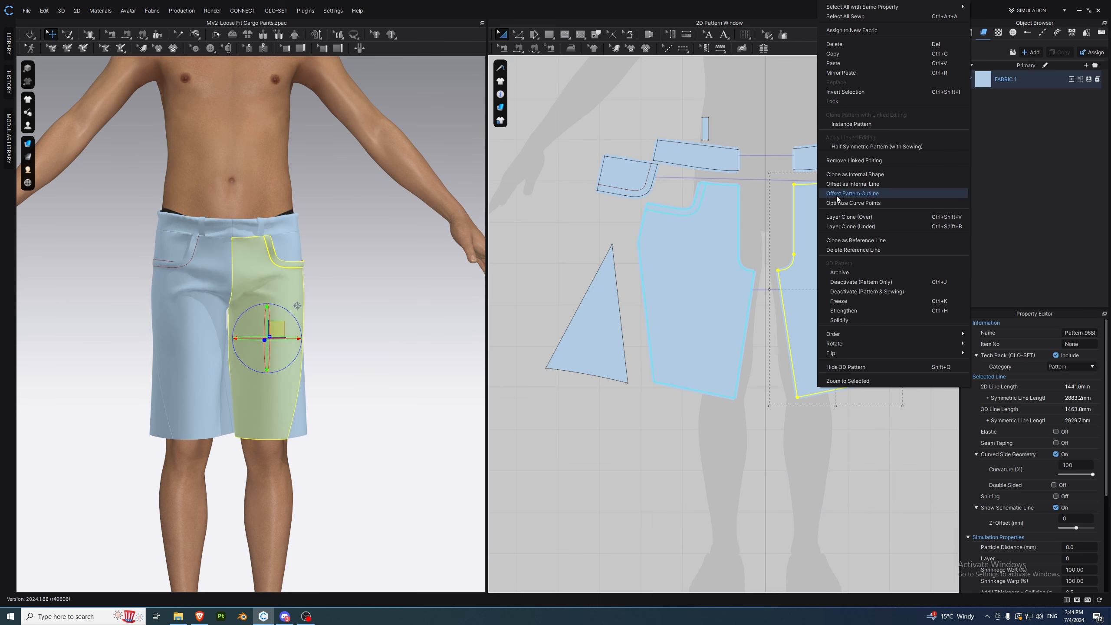
click(858, 161)
scroll(713, 160, up, 5)
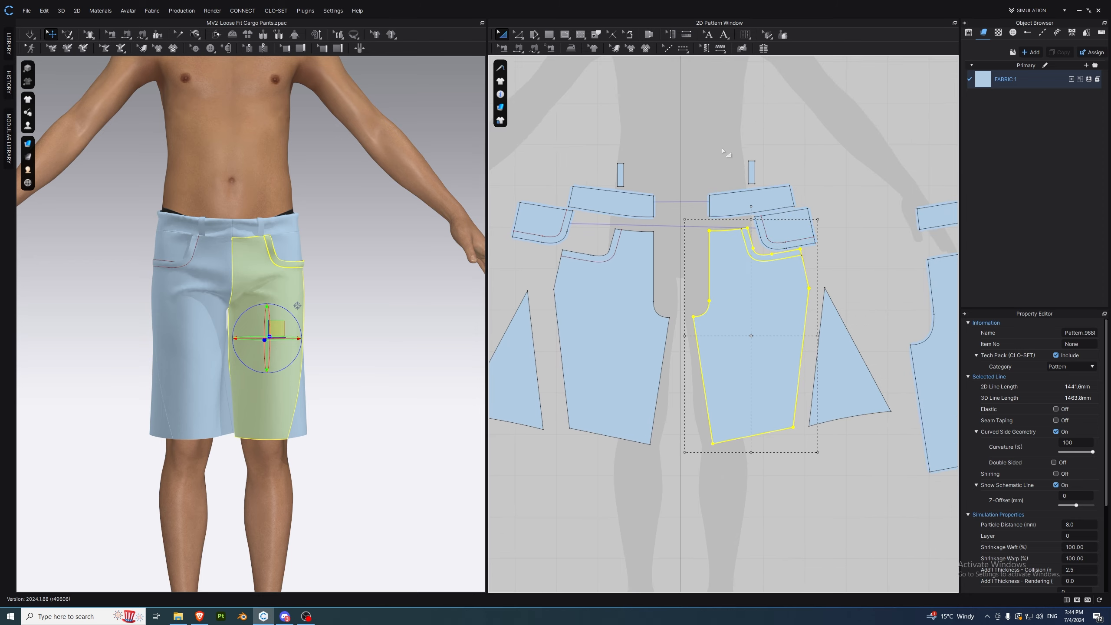
- Draw an L-shaped internal fly line about 184 mm long on the avatar's left front panel, from the top edge to the centre-front edge
click(565, 35)
click(584, 45)
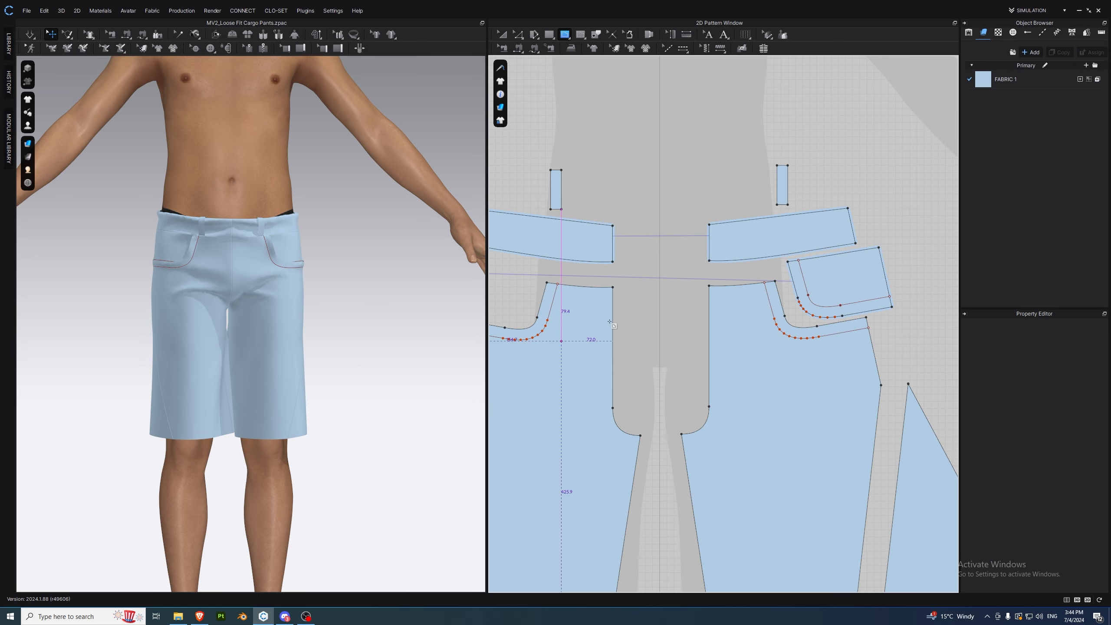
click(736, 284)
click(736, 389)
click(709, 388)
key(z)
scroll(737, 383, up, 4)
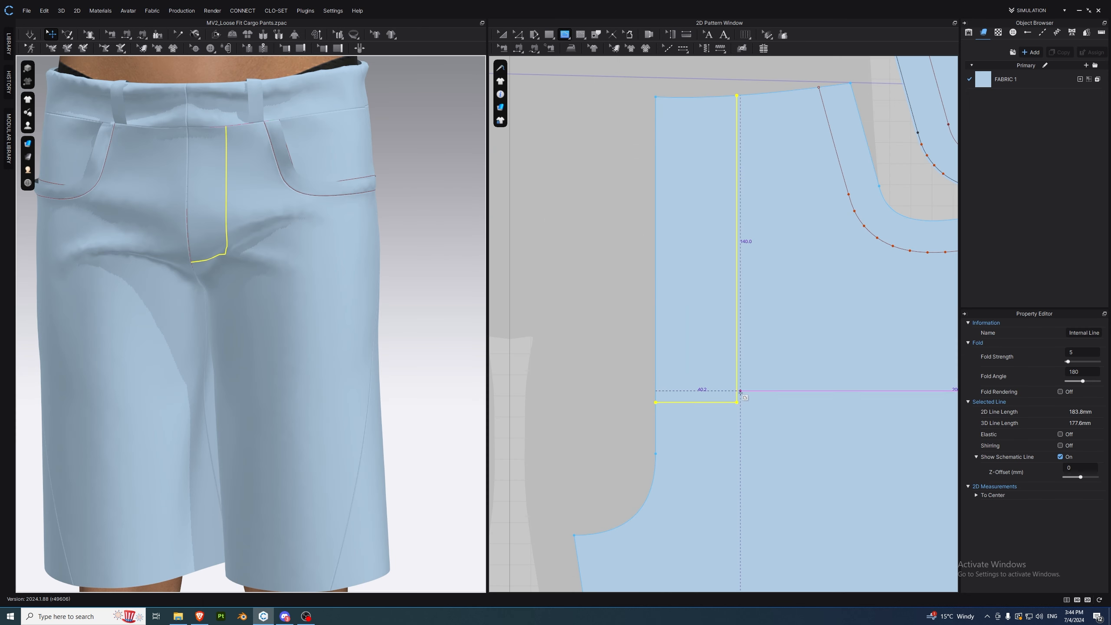
- Round the lower corner of the fly line on the front panel into a curve about 62 mm long
click(518, 40)
click(538, 94)
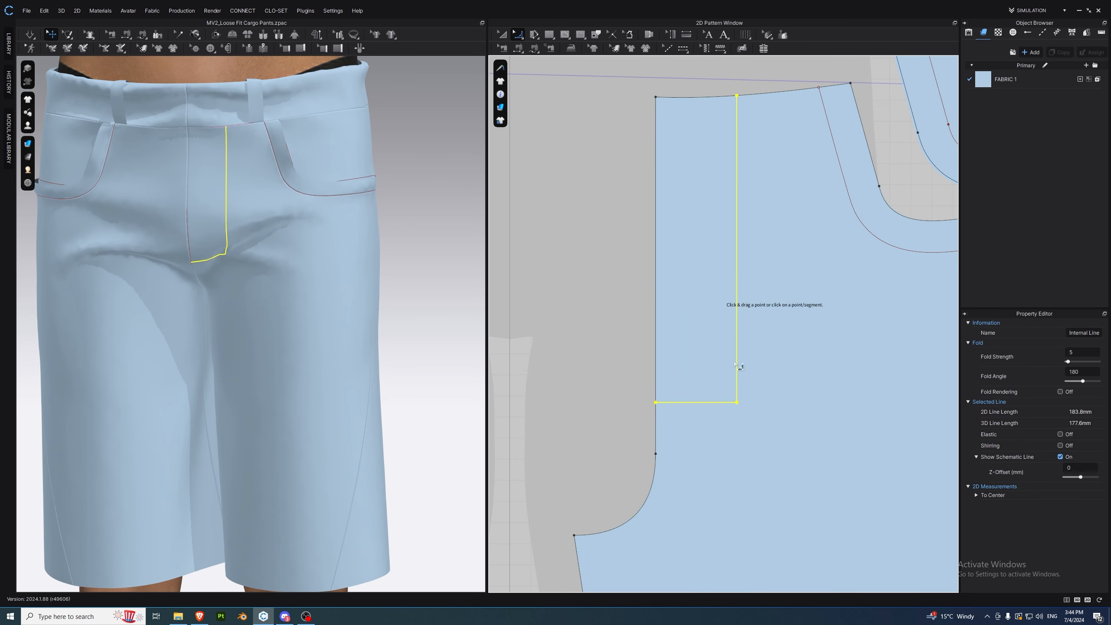
drag(734, 403, 734, 384)
drag(707, 280, 706, 281)
scroll(295, 343, down, 3)
click(502, 34)
key(alt+Tab)
key(alt+Tab)
key(z)
click(724, 377)
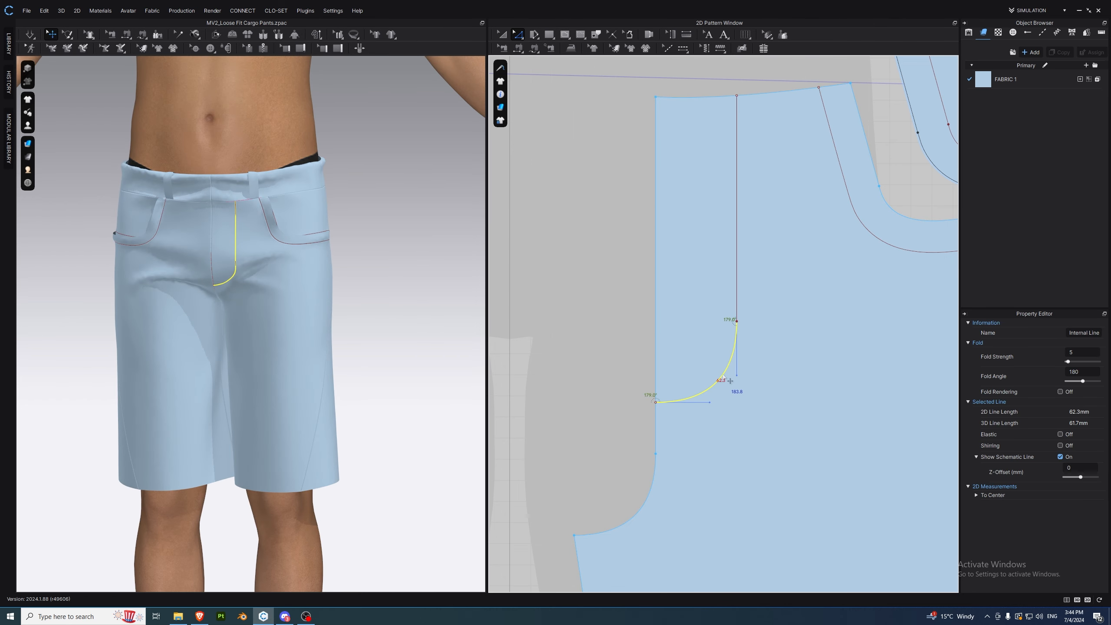
- Cut and sew the fly piece along the curved line, and move it clear of the front panel
right_click(737, 304)
click(790, 439)
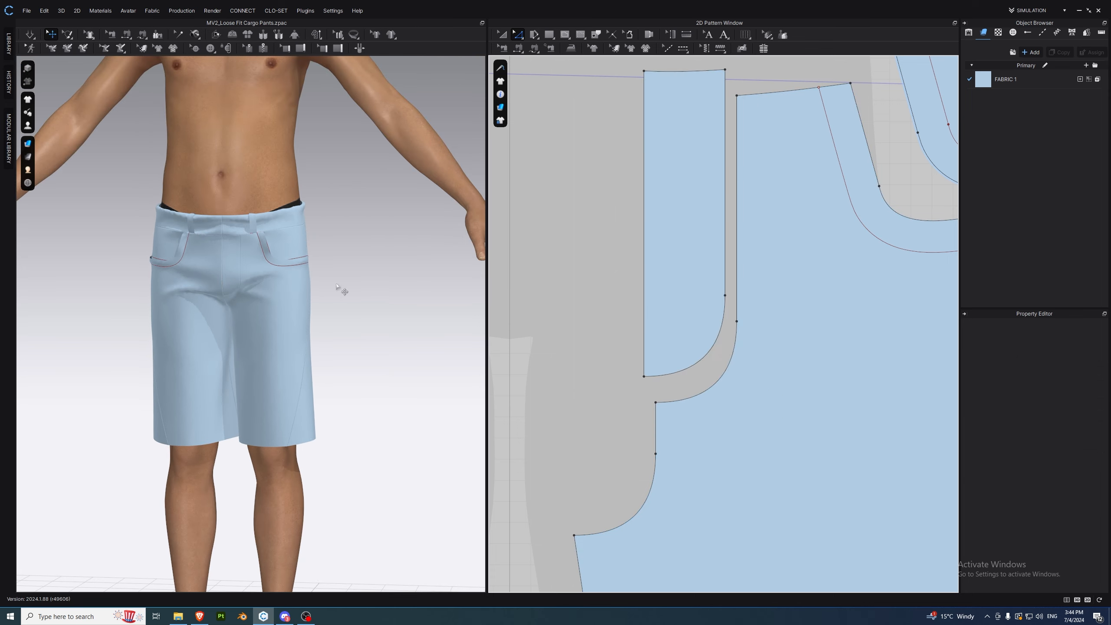
drag(691, 221, 656, 239)
click(557, 209)
- Draw a rectangular internal pocket outline about 533 mm around on the linked back panels and tilt it parallel to the panel's top edge
mouse_move(272, 272)
right_down()
mouse_move(292, 241)
mouse_move(257, 295)
mouse_move(279, 273)
mouse_move(291, 283)
mouse_move(330, 277)
mouse_move(92, 283)
mouse_move(259, 274)
right_up()
scroll(745, 273, down, 15)
scroll(809, 302, up, 6)
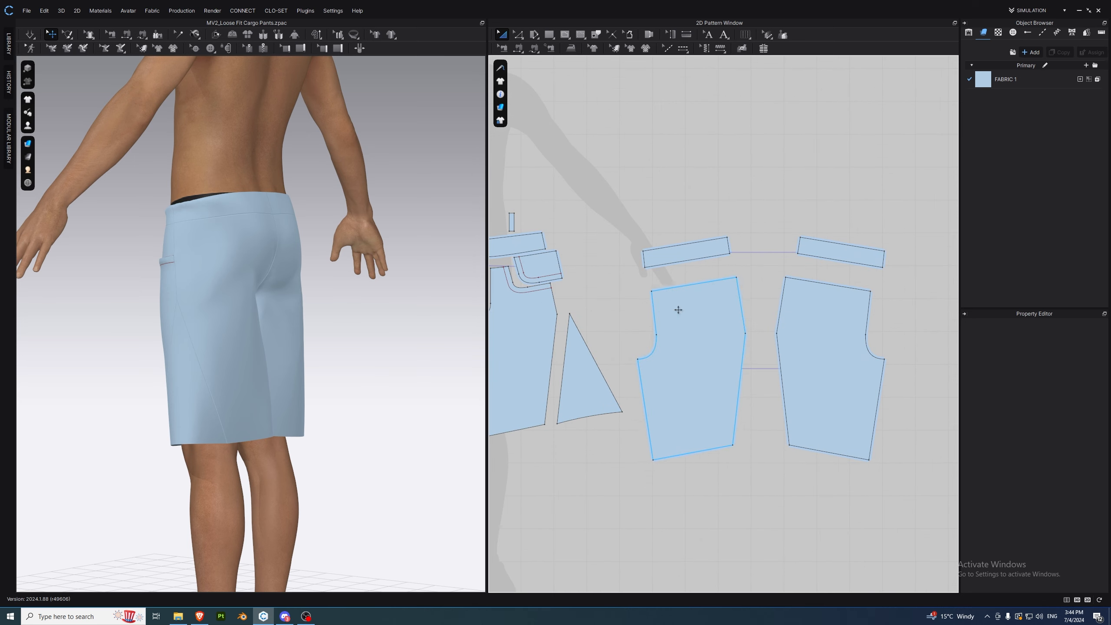
click(594, 57)
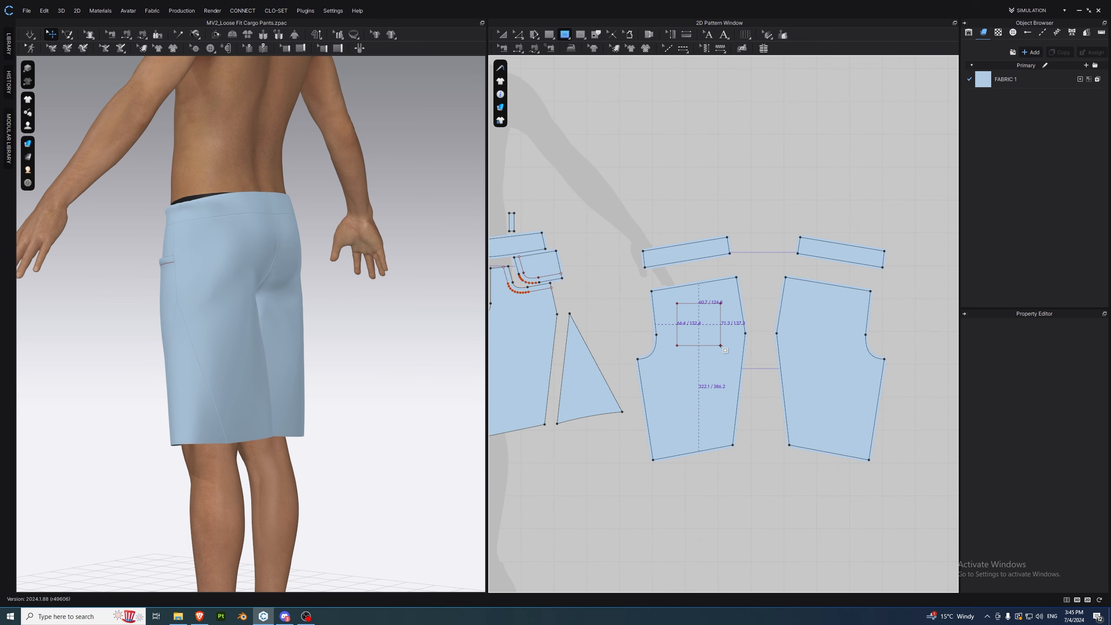
drag(721, 347, 722, 346)
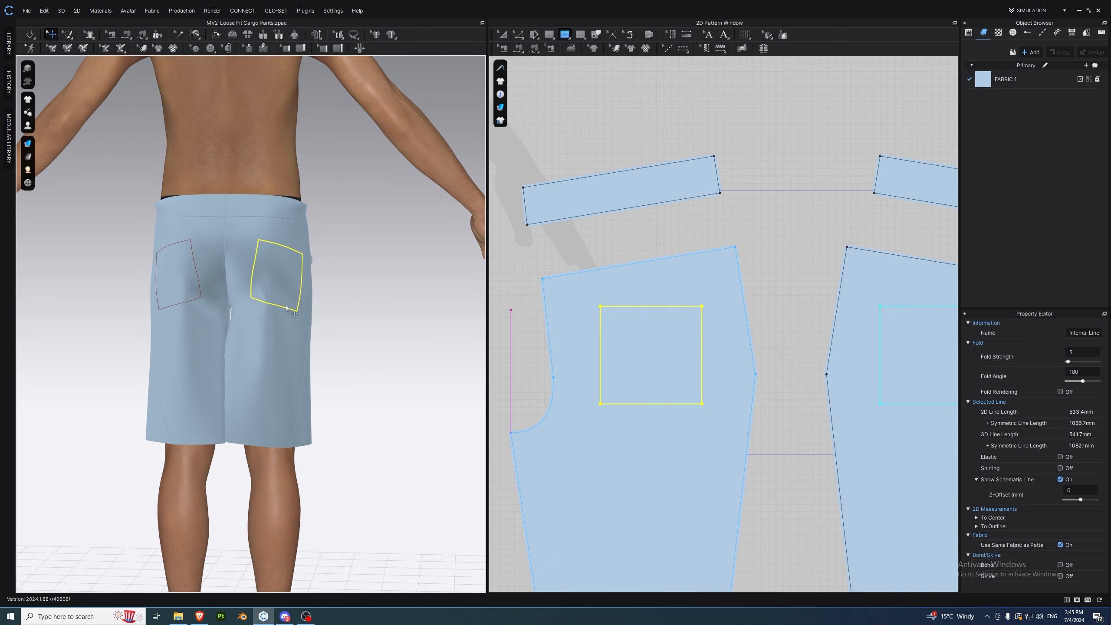
key(a)
drag(639, 287, 639, 287)
mouse_move(651, 306)
mouse_down()
mouse_move(637, 266)
mouse_move(650, 317)
mouse_move(659, 319)
mouse_up()
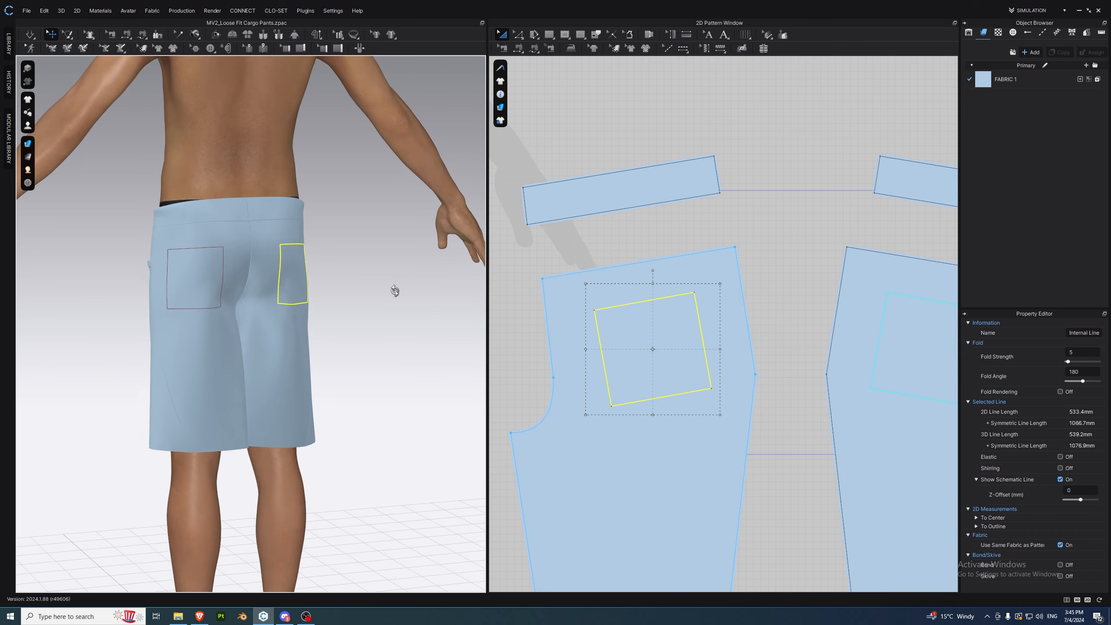
- Cut and sew the back pocket outlines, spread the back panels apart, and place the pocket pieces between them
right_click(668, 305)
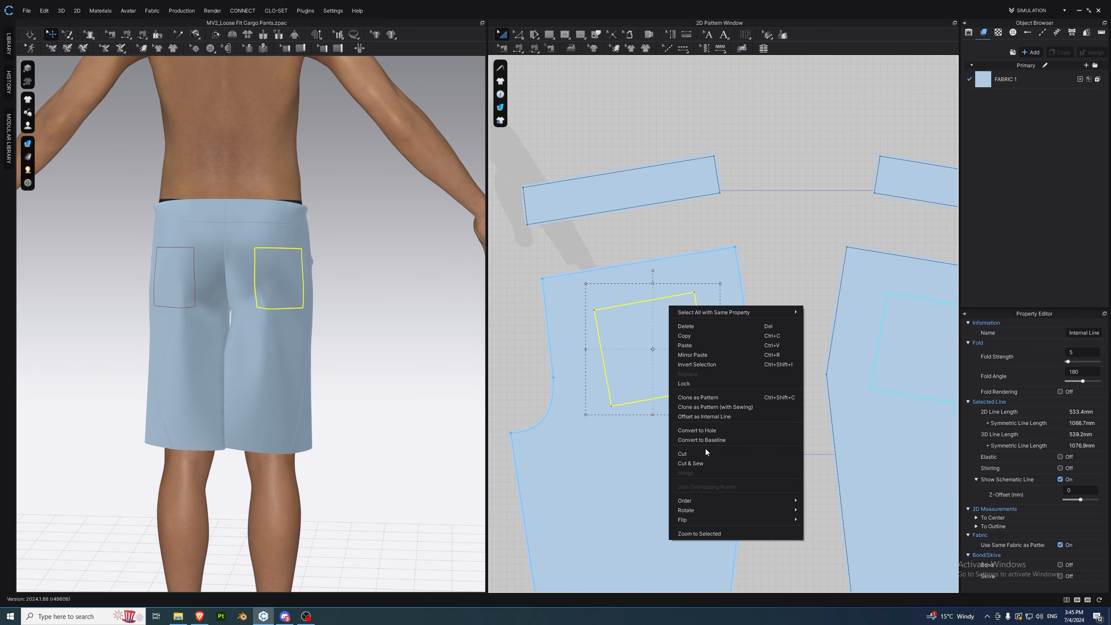
click(702, 465)
scroll(716, 346, down, 5)
drag(903, 266, 751, 485)
drag(803, 404, 888, 416)
click(807, 290)
drag(718, 340, 769, 328)
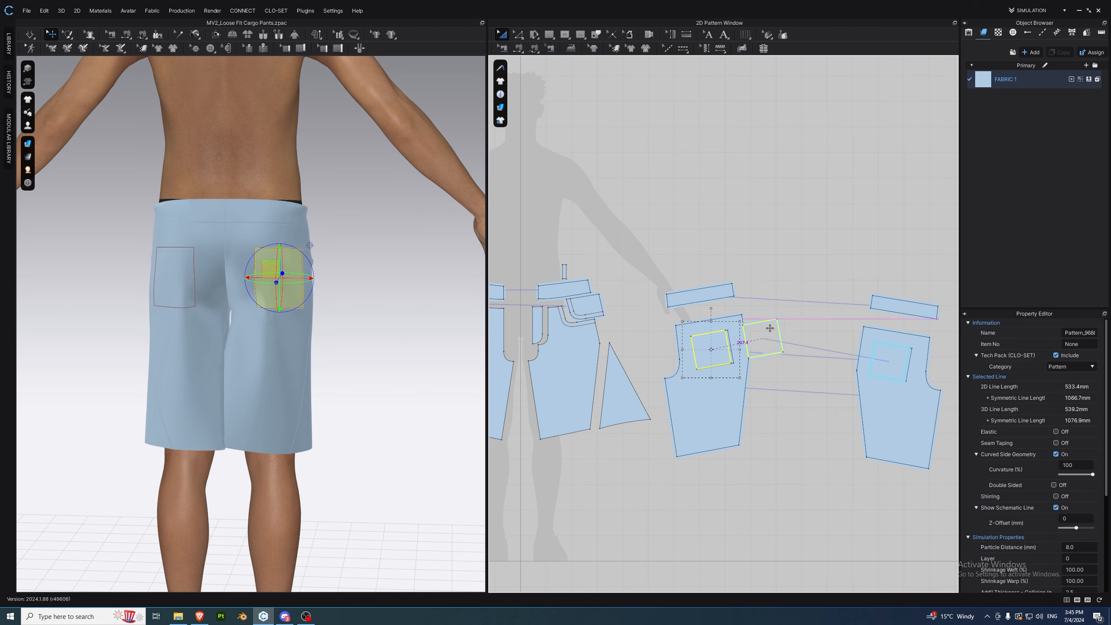
click(904, 308)
drag(889, 360, 850, 339)
shift+click(906, 381)
click(820, 313)
- Layer-clone both back pocket pieces over the originals and place the clones above them
middle_drag(820, 313, 751, 337)
click(716, 362)
shift+click(780, 361)
right_click(780, 361)
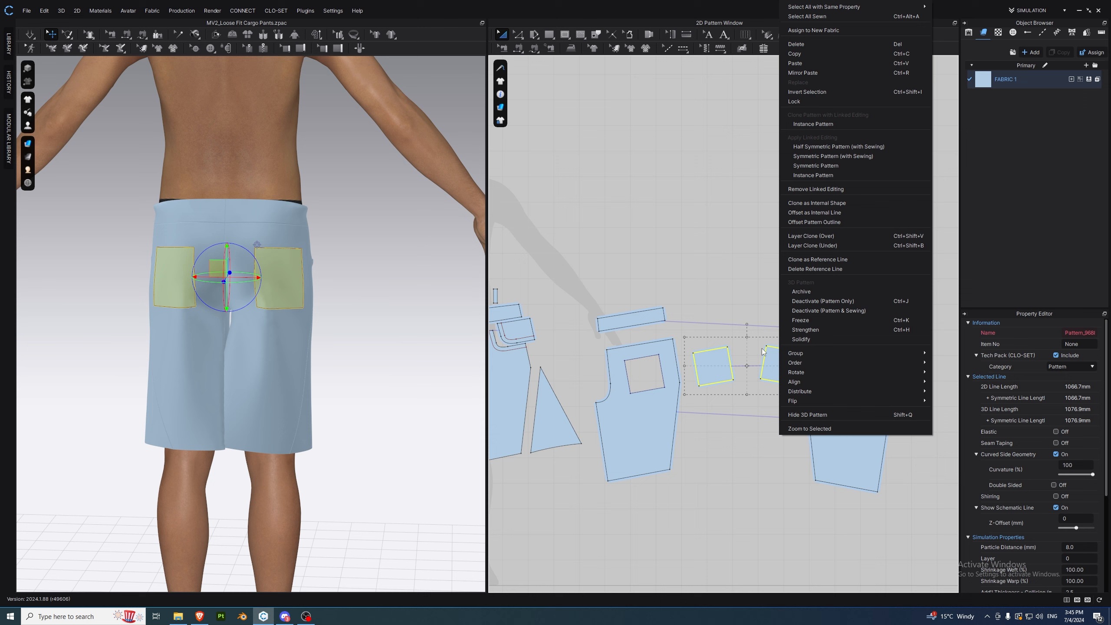
click(825, 235)
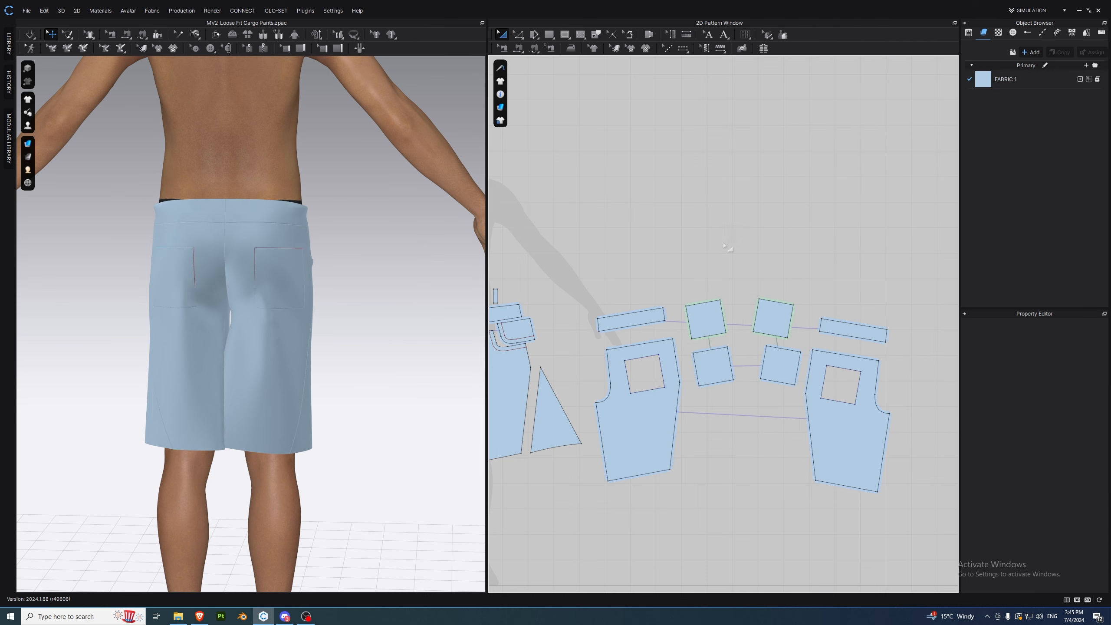
- Try to pull one cloned back pocket away from the shorts in 3D to expose its seams
mouse_move(307, 272)
right_down()
mouse_move(344, 310)
mouse_move(306, 284)
right_up()
drag(292, 290, 373, 308)
mouse_move(385, 293)
right_down()
mouse_move(420, 241)
mouse_move(306, 246)
mouse_move(349, 293)
right_up()
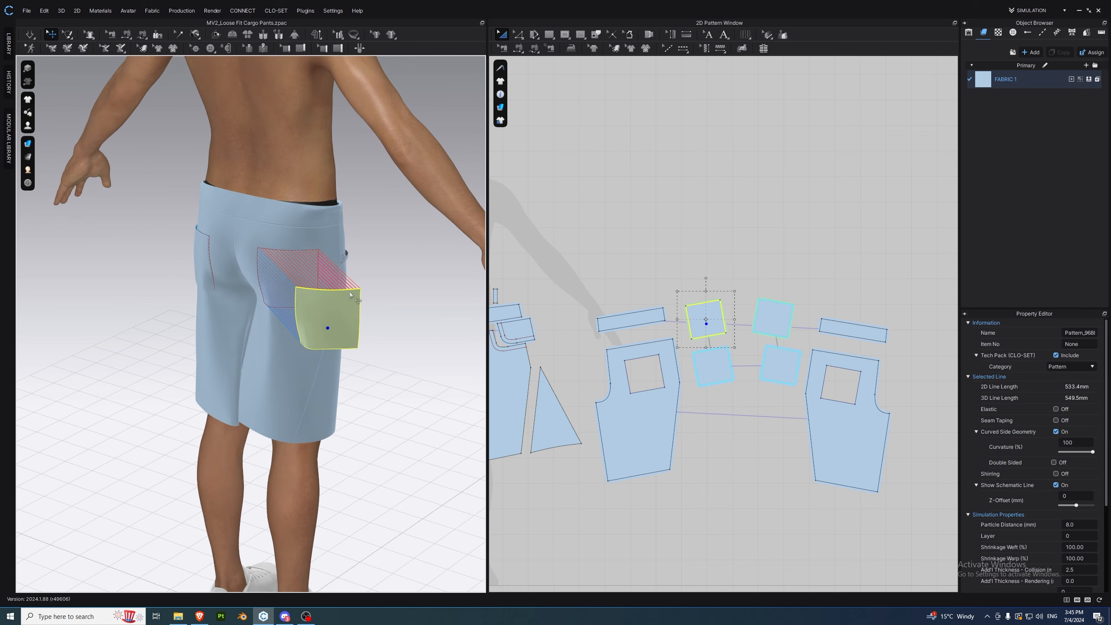
key(ctrl+z)
- Delete the top-edge seams of both cloned back pocket pieces
click(730, 239)
scroll(724, 304, up, 3)
key(b)
click(680, 308)
key(Delete)
click(812, 305)
key(Delete)
- Simulate the shorts and tug the fabric to settle the layered back pockets
right_drag(244, 284, 324, 291)
key(q)
key(space)
right_drag(169, 274, 196, 296)
drag(201, 315, 209, 342)
drag(287, 277, 296, 290)
right_drag(299, 287, 307, 263)
right_drag(210, 316, 373, 359)
click(228, 322)
scroll(342, 352, down, 5)
right_drag(301, 357, 377, 362)
right_drag(263, 362, 100, 377)
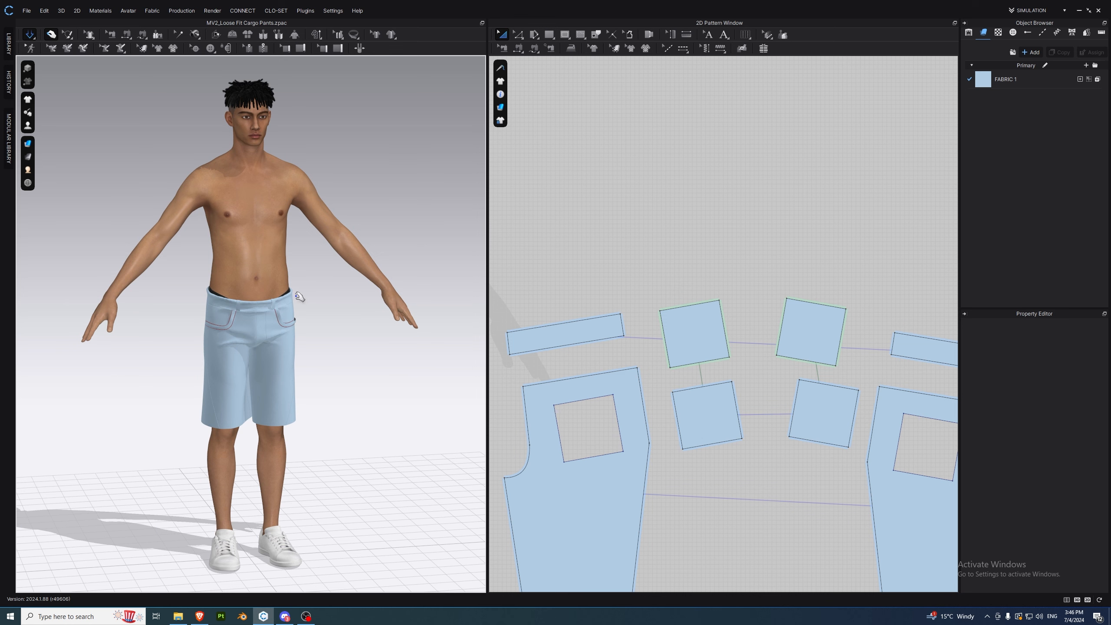
right_drag(292, 310, 322, 320)
click(339, 35)
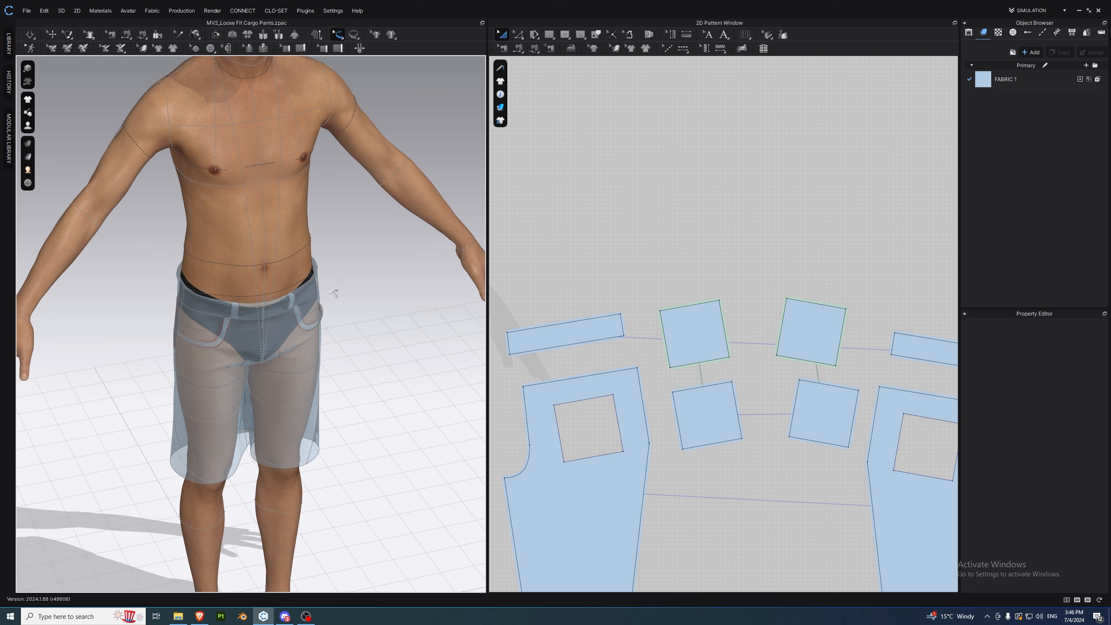
mouse_move(346, 290)
right_down()
mouse_move(326, 280)
mouse_move(342, 295)
right_up()
key(q)
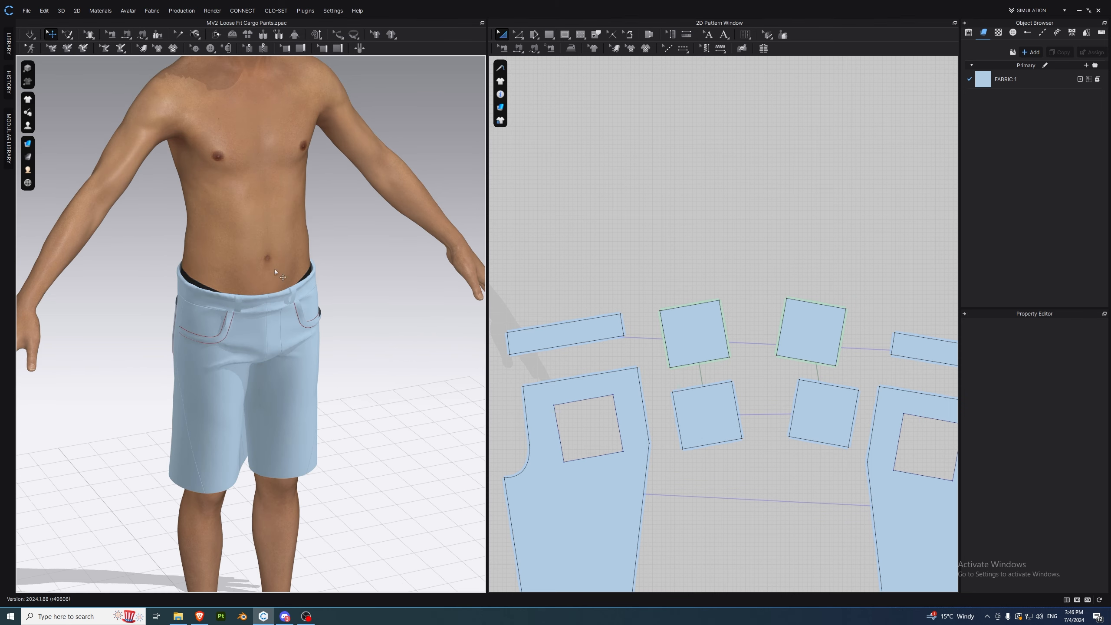
- Run the simulation again from the front view and tug the shorts at two spots to smooth the drape
key(2)
click(35, 35)
right_drag(282, 246, 464, 265)
right_drag(260, 275, 420, 268)
right_drag(337, 293, 372, 298)
drag(298, 361, 306, 371)
drag(198, 379, 201, 391)
click(293, 285)
right_drag(330, 302, 293, 317)
click(332, 280)
click(394, 281)
scroll(294, 317, up, 6)
mouse_move(347, 340)
right_down()
mouse_move(335, 337)
mouse_move(354, 328)
right_up()
scroll(354, 328, down, 3)
- Copy the two front belt loops and paste the copies above the back pocket pieces
click(664, 302)
scroll(664, 302, down, 5)
middle_drag(632, 299, 834, 282)
scroll(743, 298, up, 5)
click(838, 310)
right_click(686, 319)
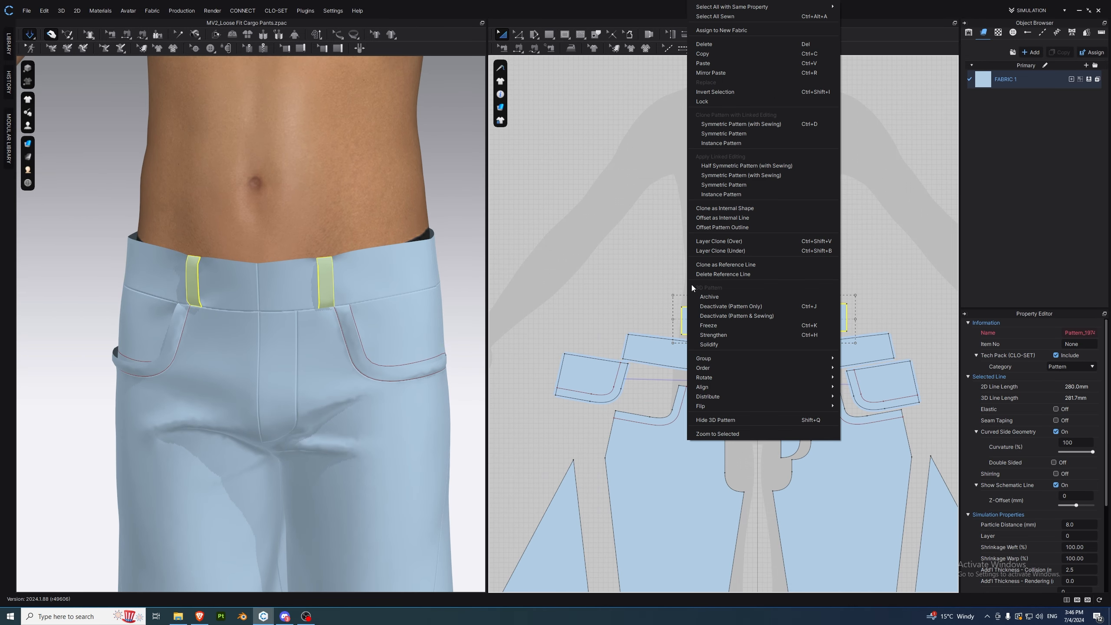
click(713, 54)
right_click(713, 218)
click(746, 239)
scroll(748, 241, down, 5)
right_drag(350, 250, 341, 284)
drag(760, 244, 874, 279)
- Move the pasted belt loops in 3D onto the back of the waistband
right_drag(385, 302, 353, 319)
scroll(333, 314, down, 4)
drag(299, 299, 406, 268)
right_drag(407, 268, 366, 353)
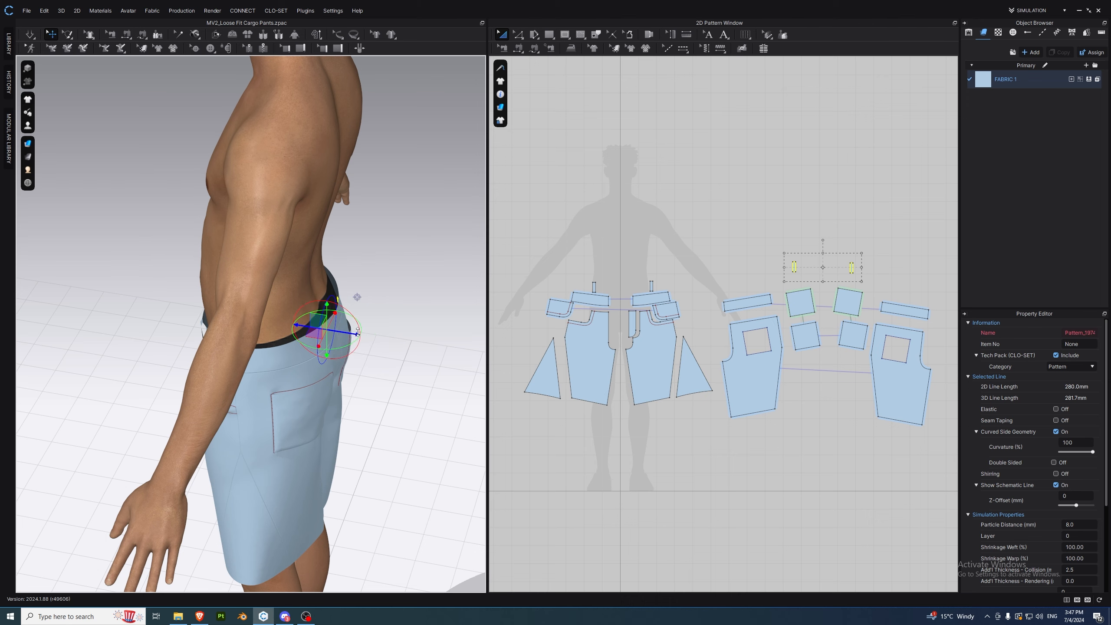
right_drag(359, 322, 384, 313)
middle_drag(835, 221, 749, 223)
click(748, 222)
right_drag(359, 315, 315, 313)
scroll(315, 313, up, 5)
middle_drag(328, 306, 292, 339)
scroll(630, 293, up, 4)
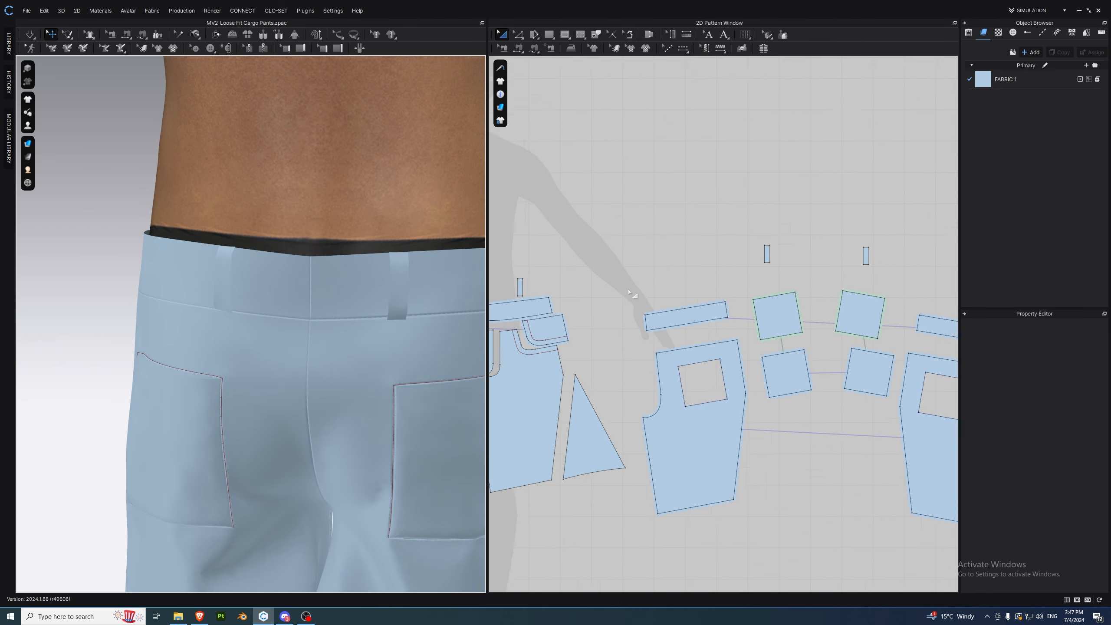
- Place one pasted belt loop above each of the two back waistband pieces in the pattern layout
middle_drag(724, 282, 658, 290)
scroll(673, 323, up, 2)
key(m)
click(709, 228)
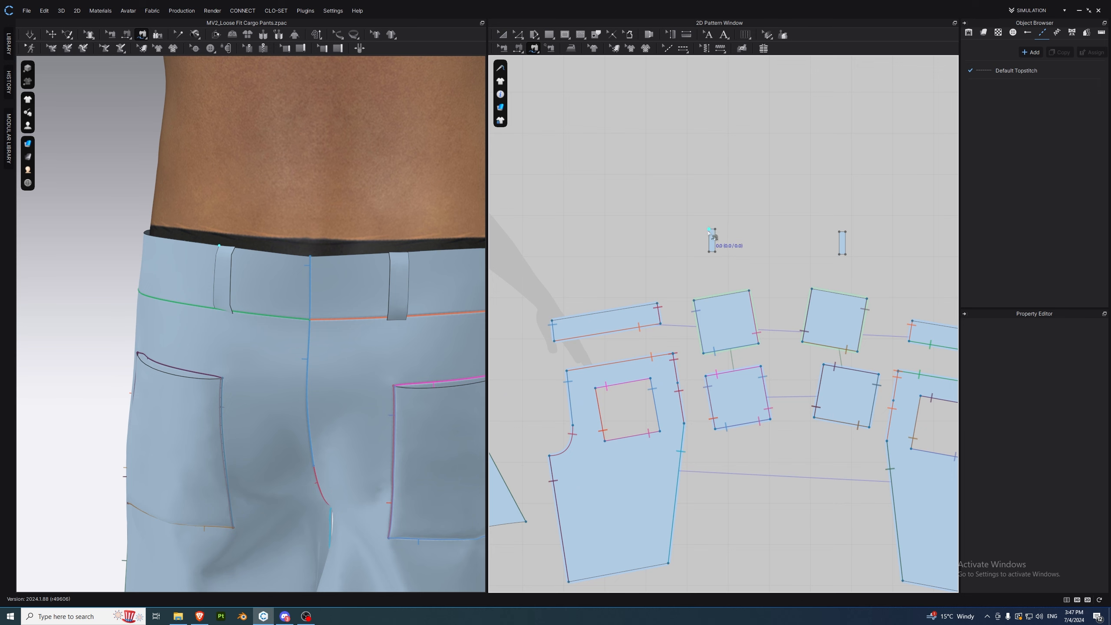
key(a)
drag(711, 238, 603, 278)
scroll(656, 256, down, 3)
drag(778, 248, 874, 287)
scroll(606, 244, up, 2)
middle_drag(612, 245, 718, 258)
scroll(718, 258, up, 1)
- Sew the ends of both rear belt loops to the upper and lower edges of the back waistband pieces
key(m)
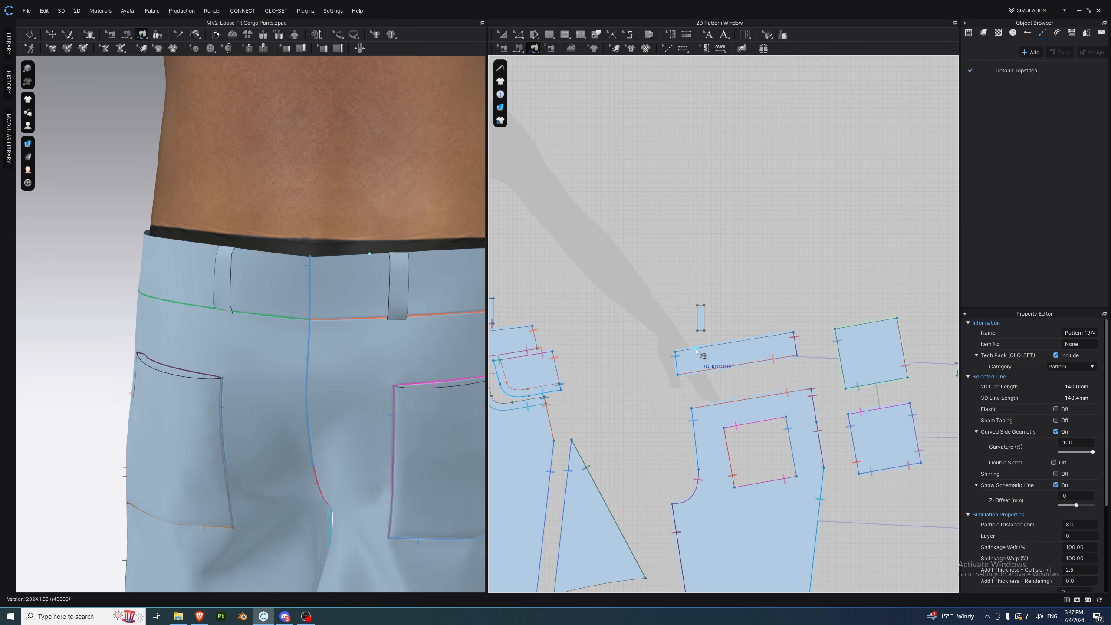
click(699, 336)
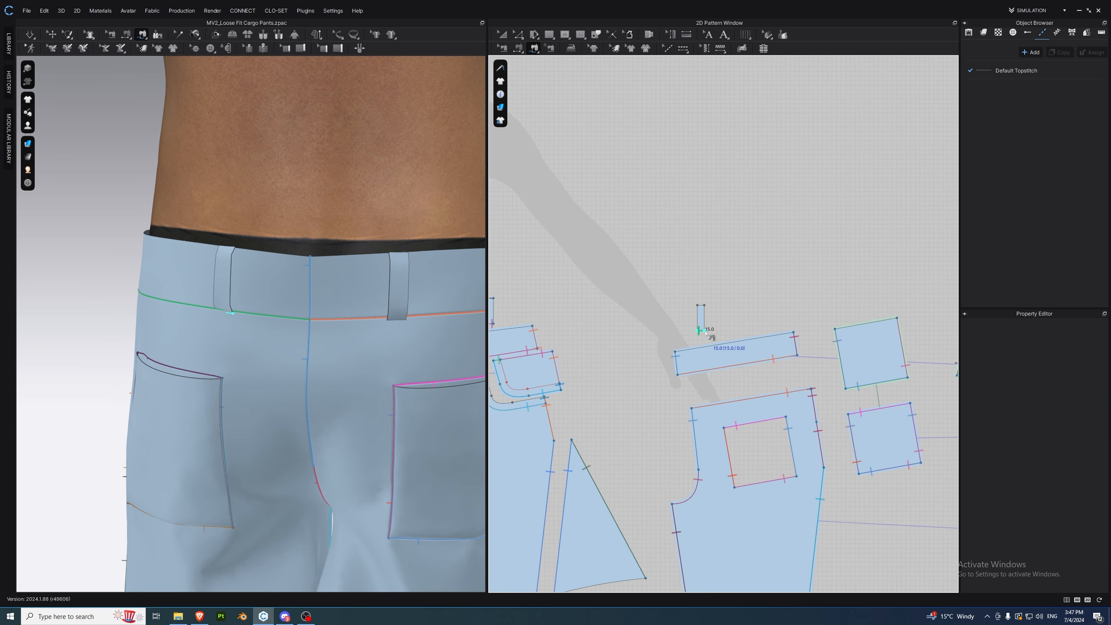
click(708, 371)
scroll(290, 375, down, 3)
middle_drag(809, 357, 653, 357)
middle_drag(779, 356, 542, 346)
scroll(817, 331, up, 3)
click(762, 334)
- Superimpose both rear belt loops over the back waistband pieces
key(a)
click(770, 317)
scroll(700, 312, down, 5)
middle_drag(673, 311, 817, 324)
shift+click(603, 314)
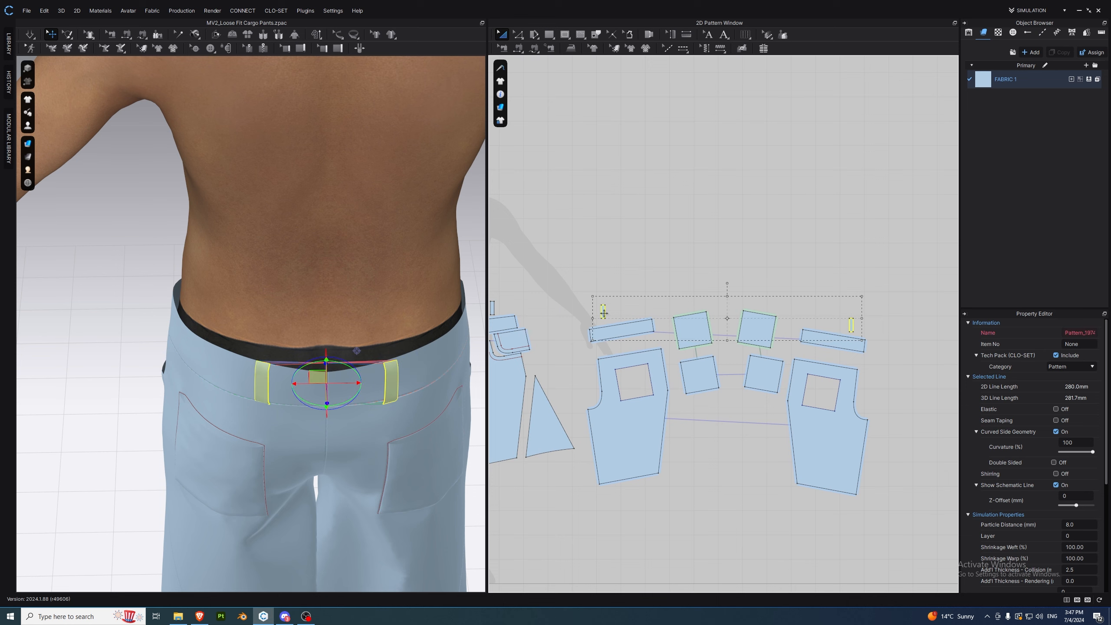
right_click(393, 384)
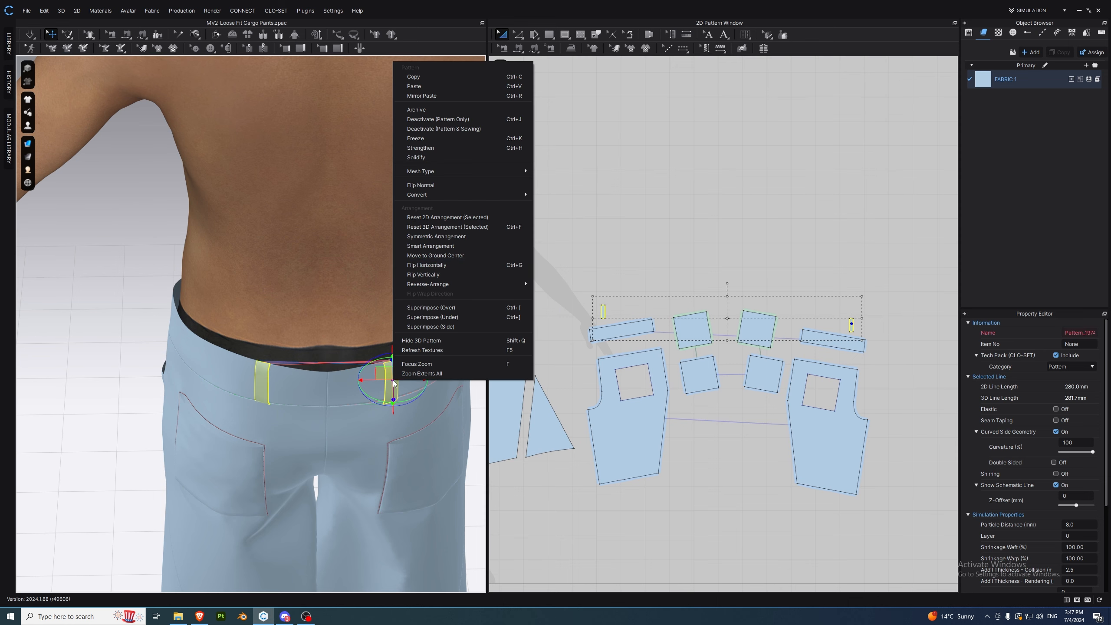
click(460, 309)
right_drag(338, 429, 353, 352)
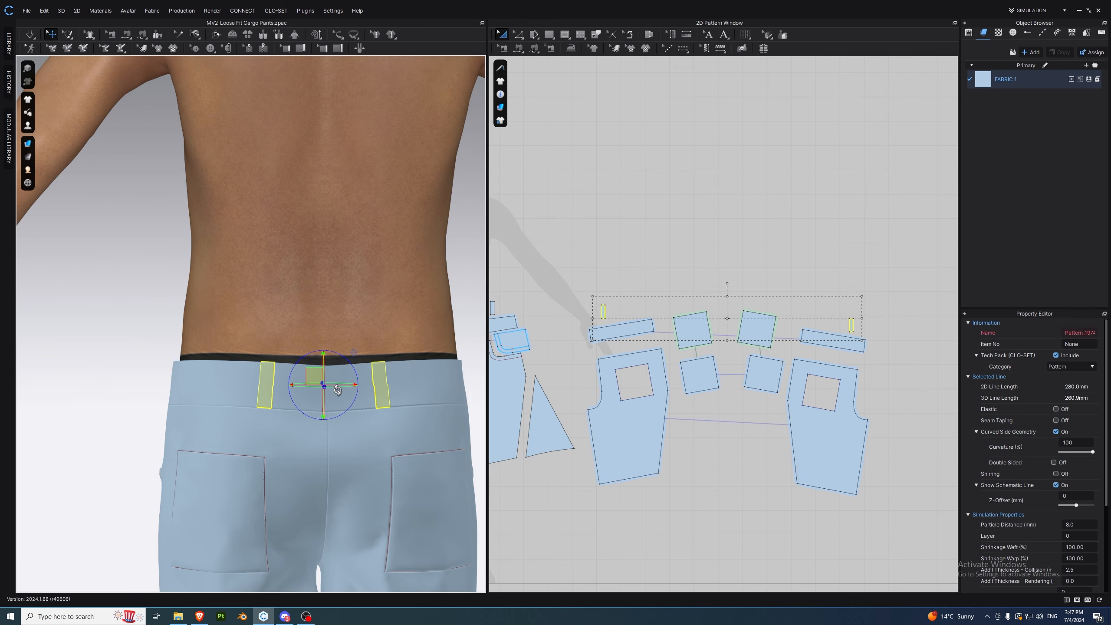
- Simulate the shorts with the rear belt loops attached and examine the waistband from the sides
click(667, 253)
click(603, 312)
click(620, 330)
key(space)
right_drag(255, 376, 405, 419)
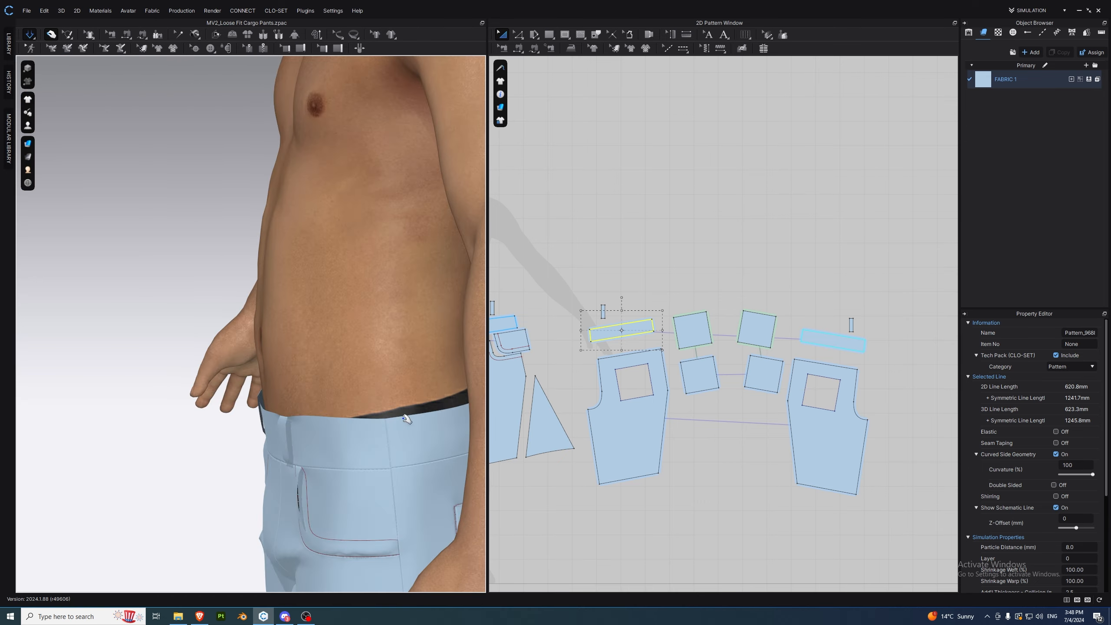
middle_drag(405, 419, 308, 409)
scroll(308, 412, down, 3)
right_drag(308, 412, 199, 405)
click(347, 389)
right_drag(347, 389, 381, 388)
key(space)
- Copy the belt loop above the back waistband piece and paste it near that piece's other end
click(284, 343)
right_drag(284, 344, 262, 383)
right_drag(574, 292, 699, 302)
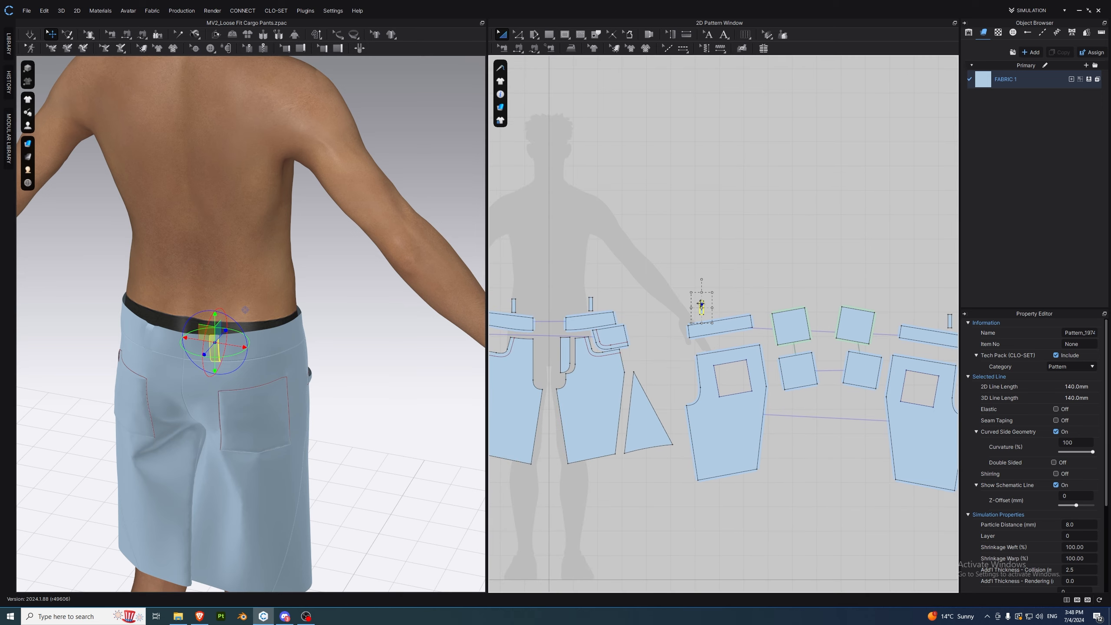
scroll(706, 302, up, 5)
right_click(695, 311)
click(725, 54)
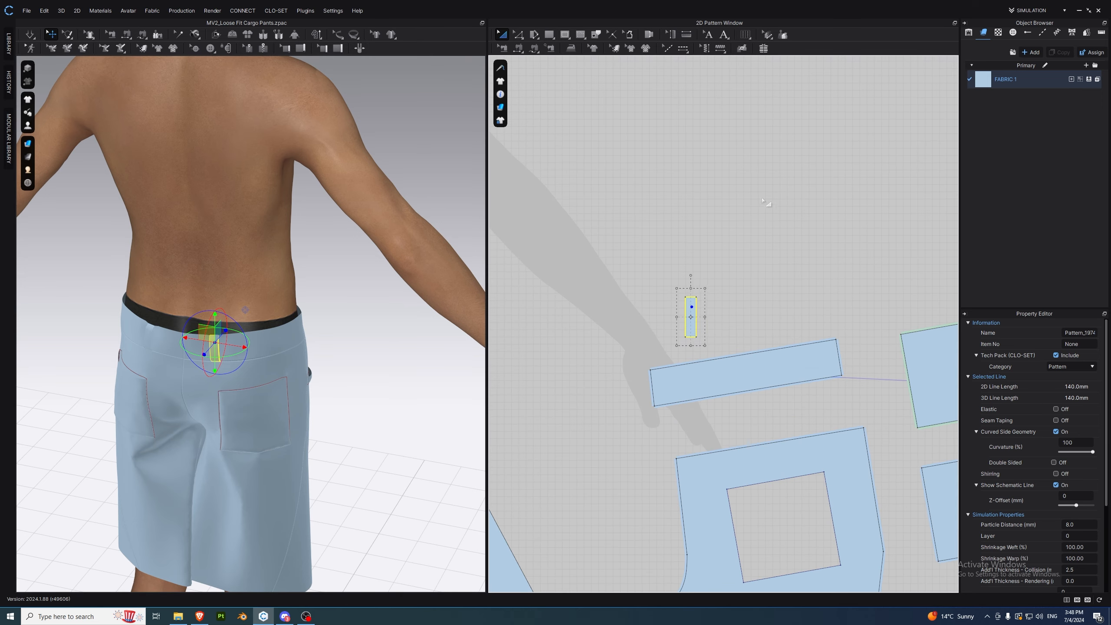
right_click(766, 200)
click(787, 206)
click(811, 306)
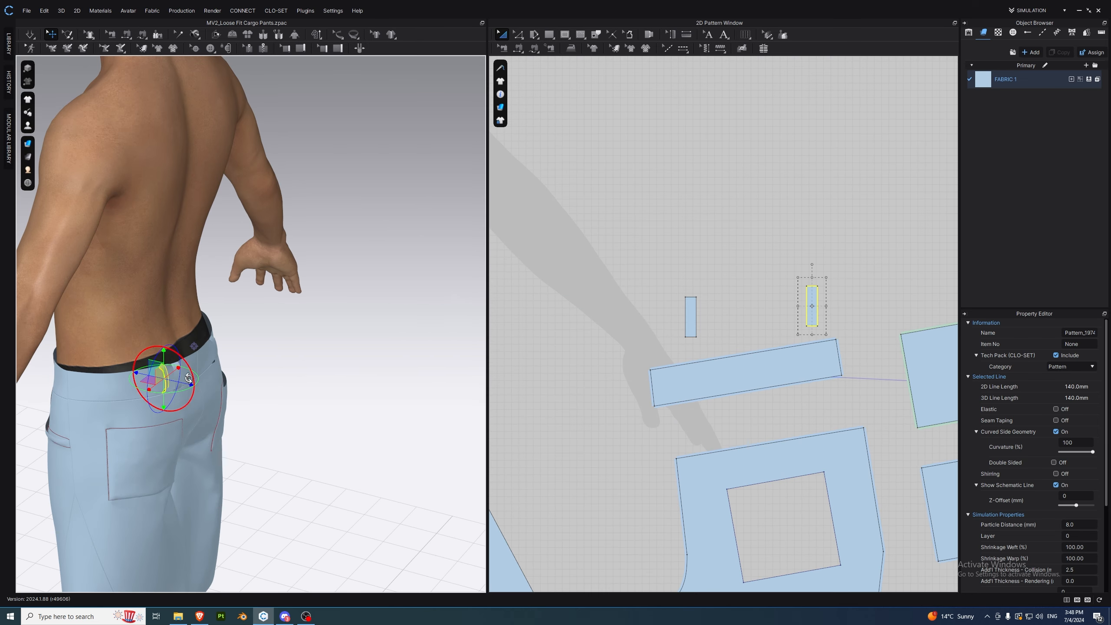
- Position the new belt loop against the waistband in 3D and sew its ends to the waistband piece's edges
key(8)
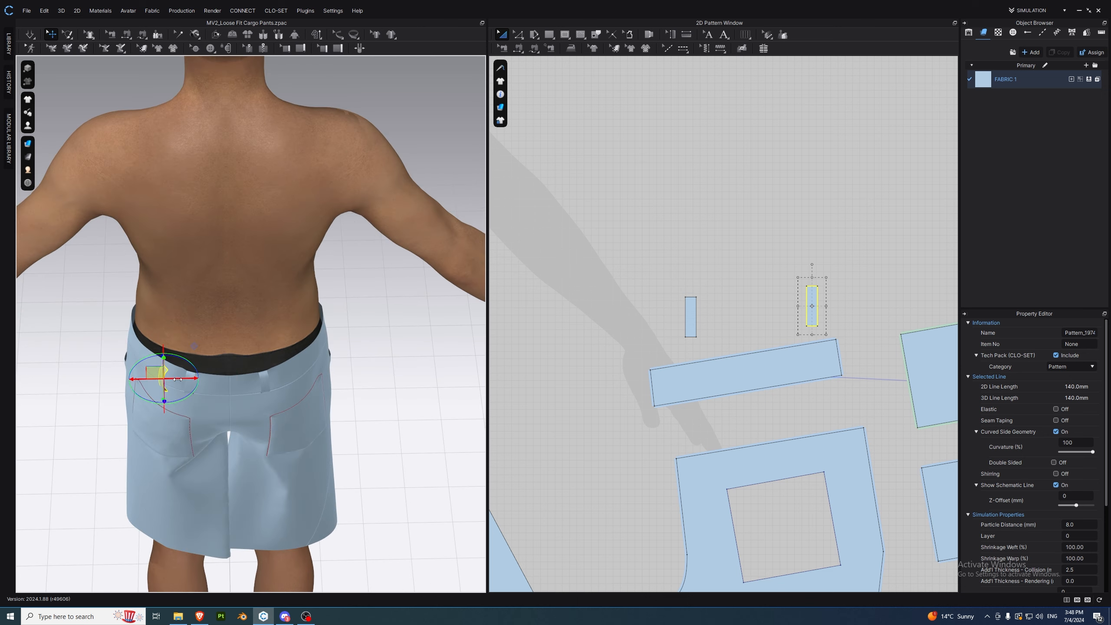
right_drag(117, 341, 367, 355)
click(742, 262)
click(811, 309)
click(771, 300)
key(n)
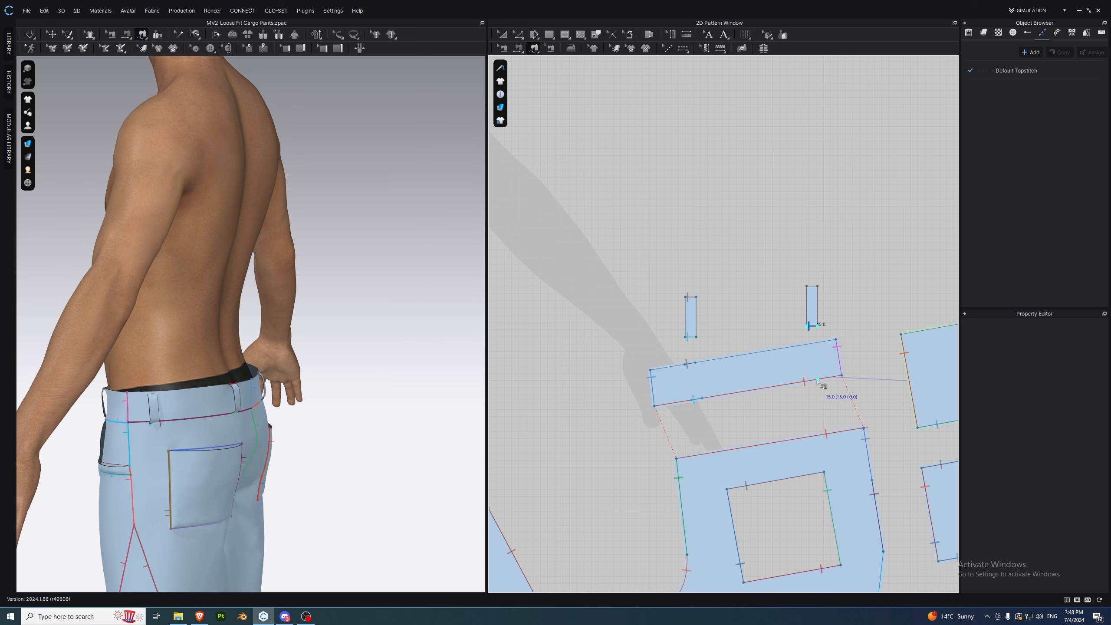
click(818, 380)
- Simulate the shorts and hide the avatar to inspect the new belt loop's seams inside the waistband
click(30, 34)
right_drag(200, 343, 291, 377)
key(shift+a)
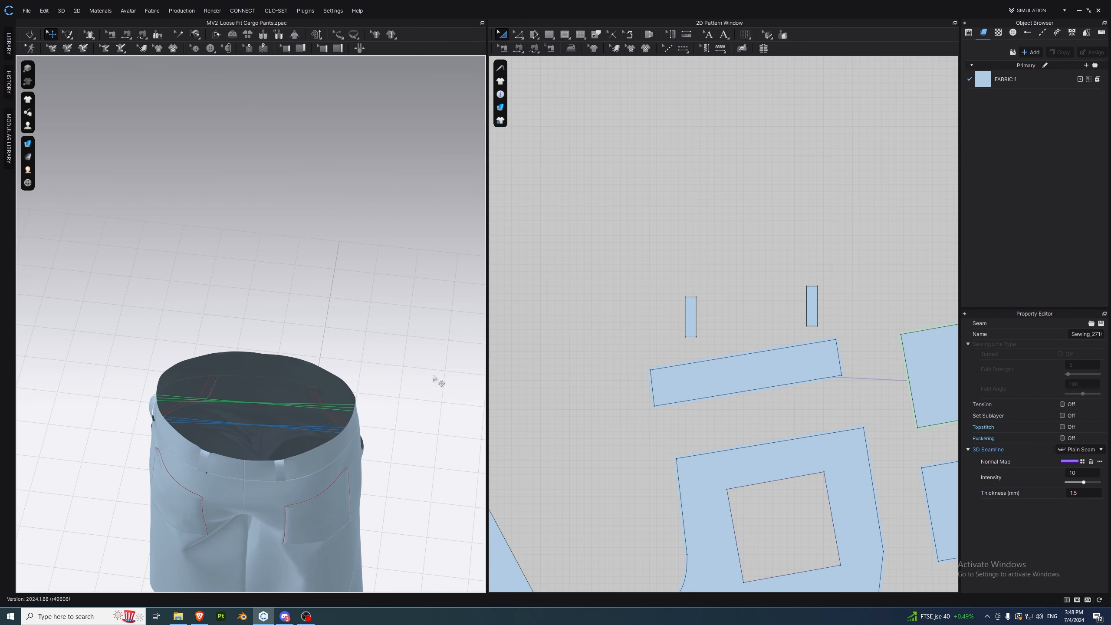
- Reposition the belt loop at the side end of the back waistband against the outside of the waistband in 3D
click(689, 316)
scroll(219, 401, down, 3)
right_drag(201, 405, 270, 385)
click(812, 305)
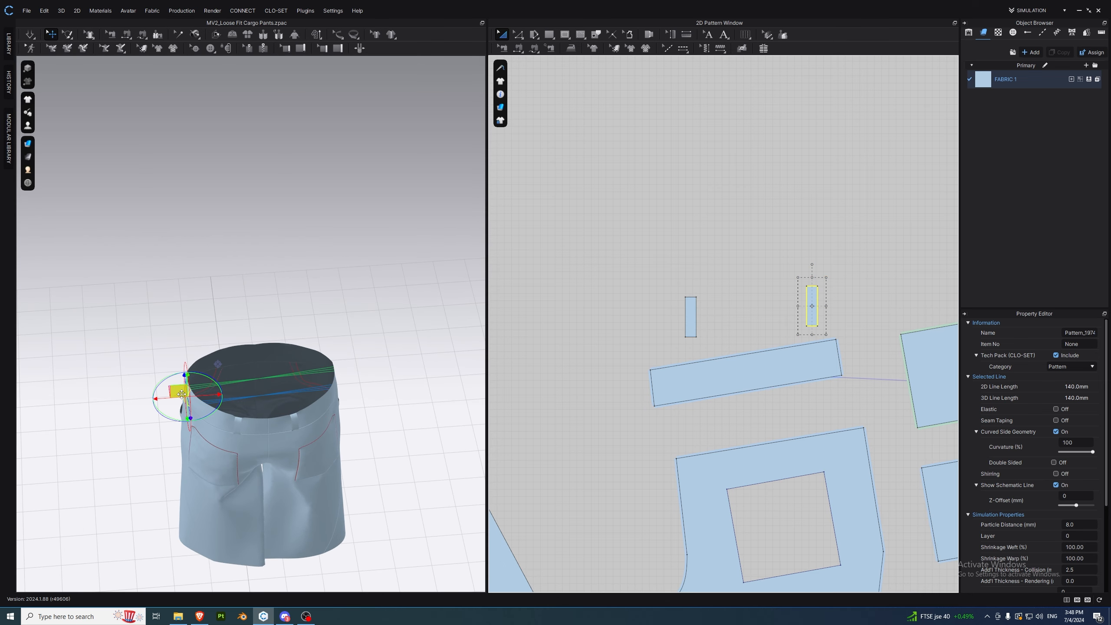
right_click(182, 394)
click(240, 321)
right_drag(249, 325, 302, 292)
click(302, 292)
scroll(197, 411, up, 3)
click(191, 404)
right_drag(176, 408, 297, 436)
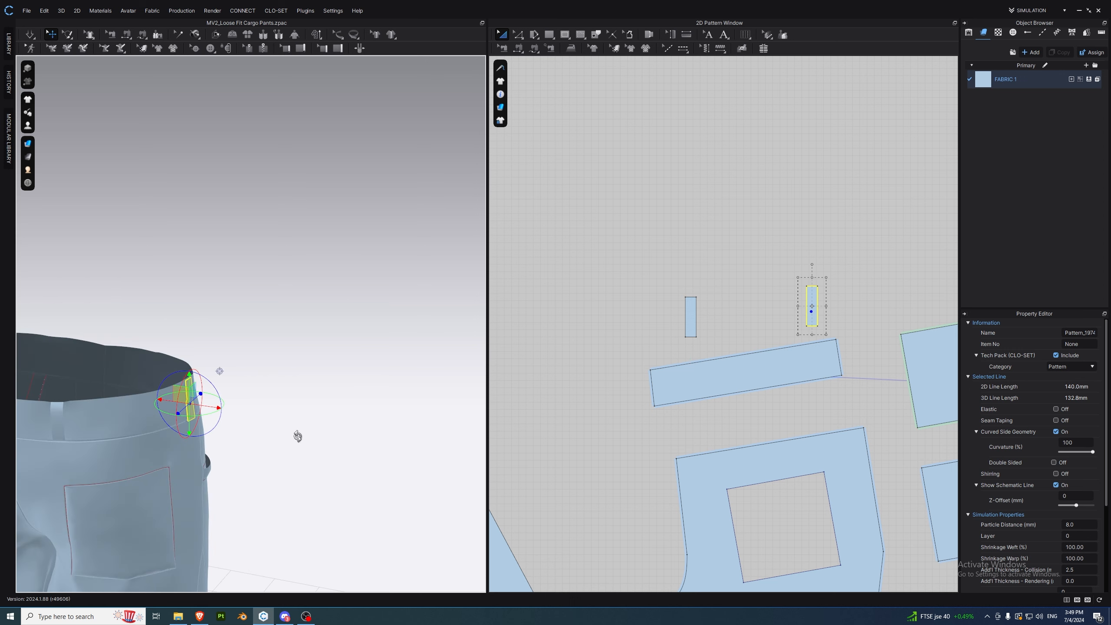
- Add the matching belt loop at the other back waistband piece's side end and sew its ends to the waistband edges
right_click(190, 395)
click(253, 92)
scroll(743, 350, down, 3)
right_click(751, 308)
click(771, 323)
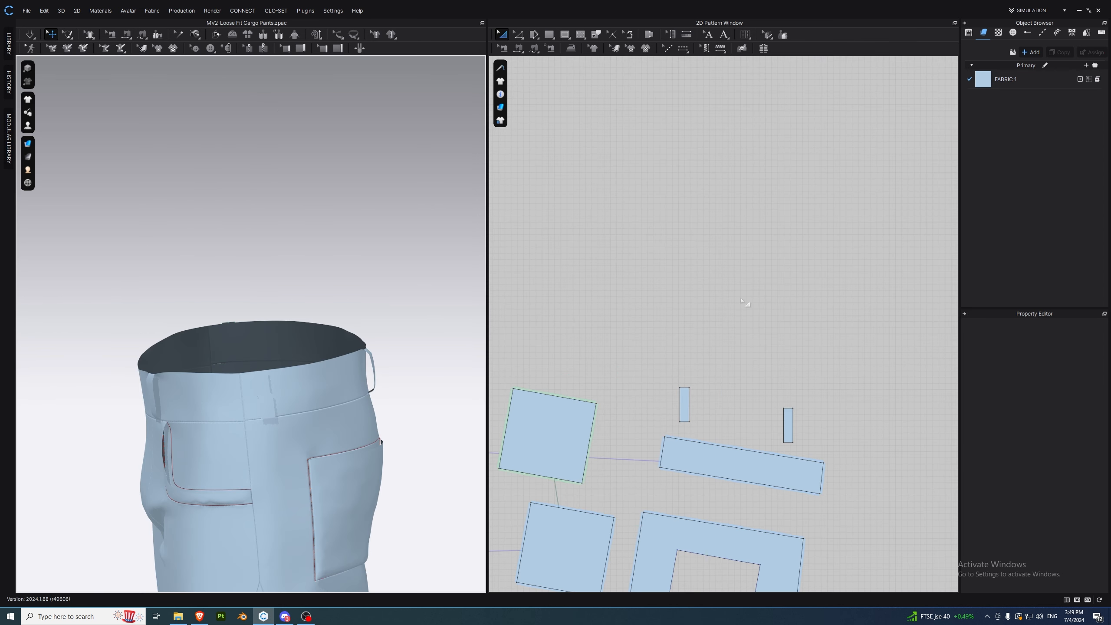
middle_drag(703, 422, 715, 373)
key(m)
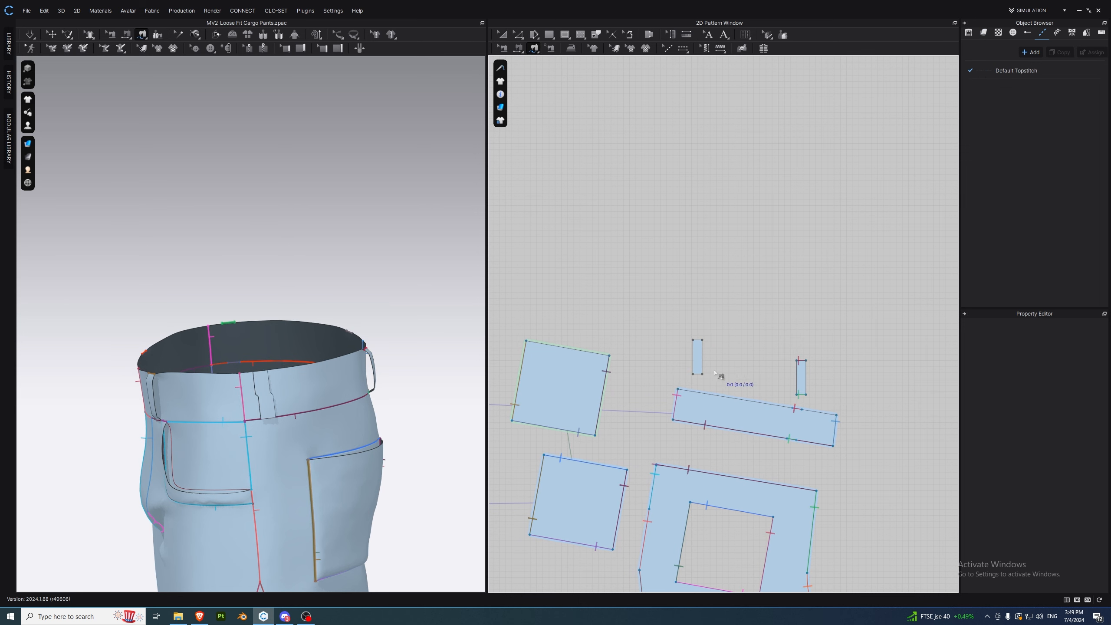
click(701, 393)
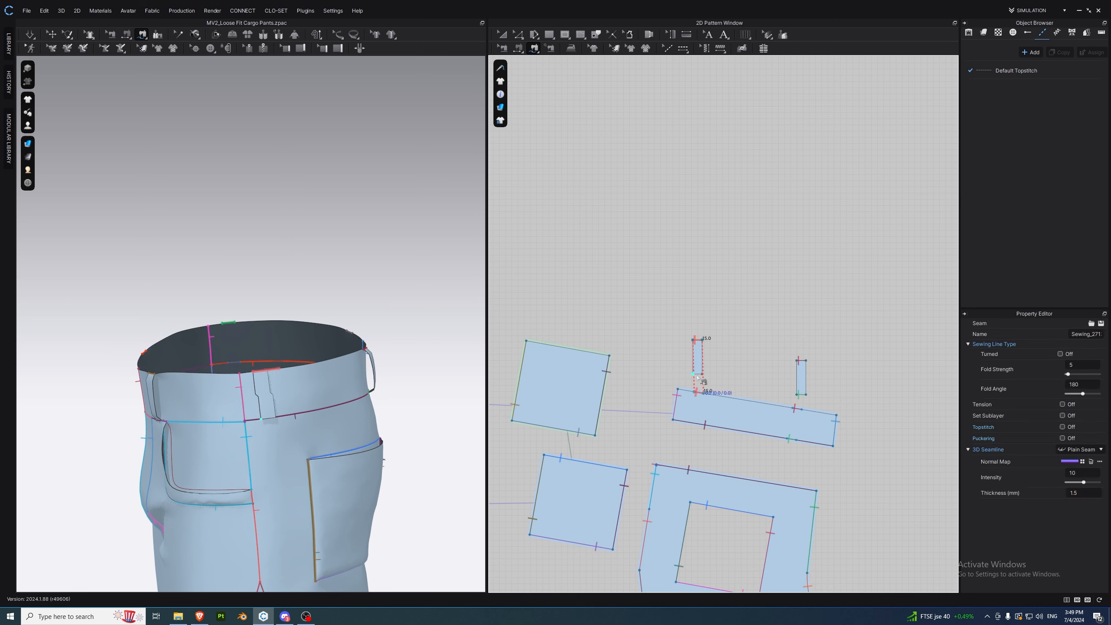
- Simulate the shorts with the new side belt loop on the visible avatar and check the fit
click(29, 35)
key(shift+a)
right_drag(222, 236, 293, 326)
scroll(386, 325, down, 5)
scroll(385, 315, down, 3)
middle_drag(334, 345, 372, 303)
right_drag(372, 303, 331, 318)
key(space)
scroll(843, 237, down, 6)
- Check the particle distance of all pattern pieces, and select the front and back belt loops as a group
drag(905, 204, 582, 385)
click(1080, 546)
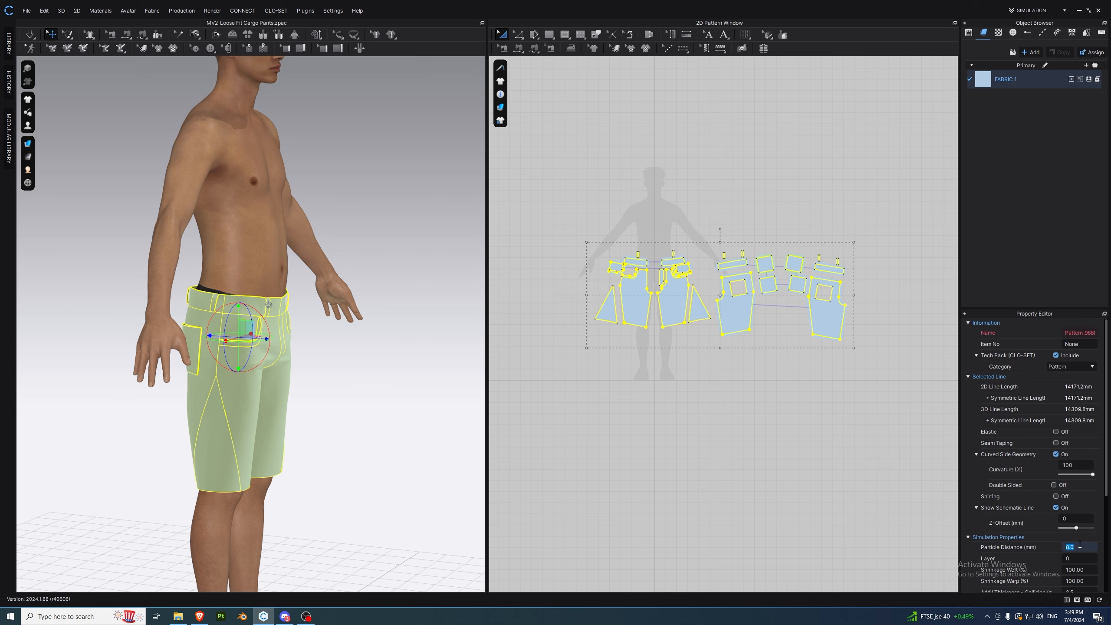
click(774, 483)
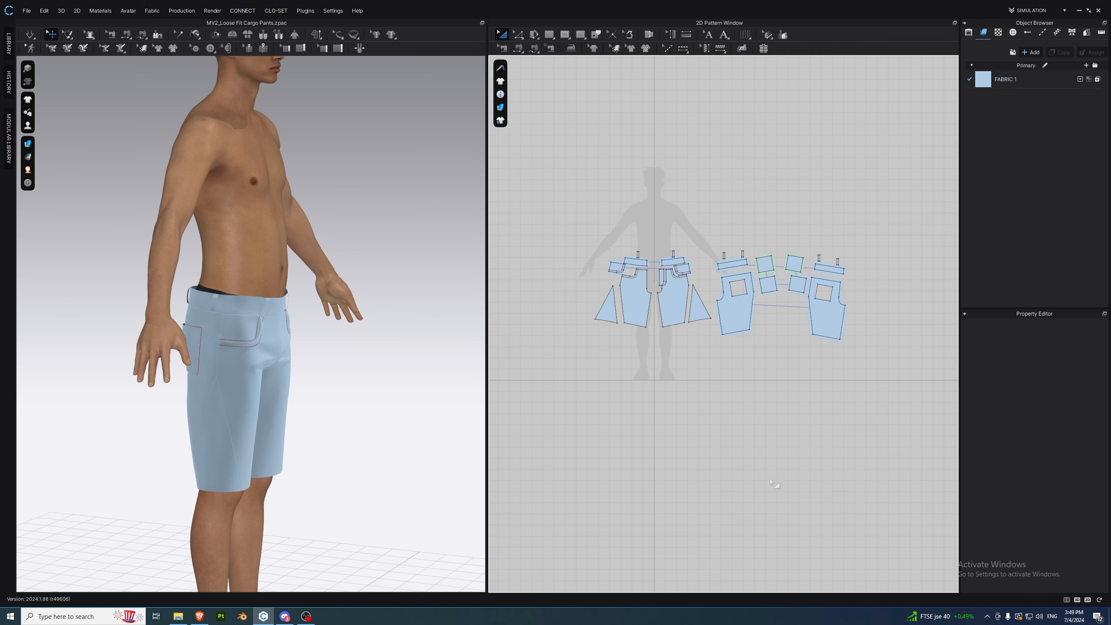
scroll(771, 415, down, 3)
scroll(699, 375, up, 4)
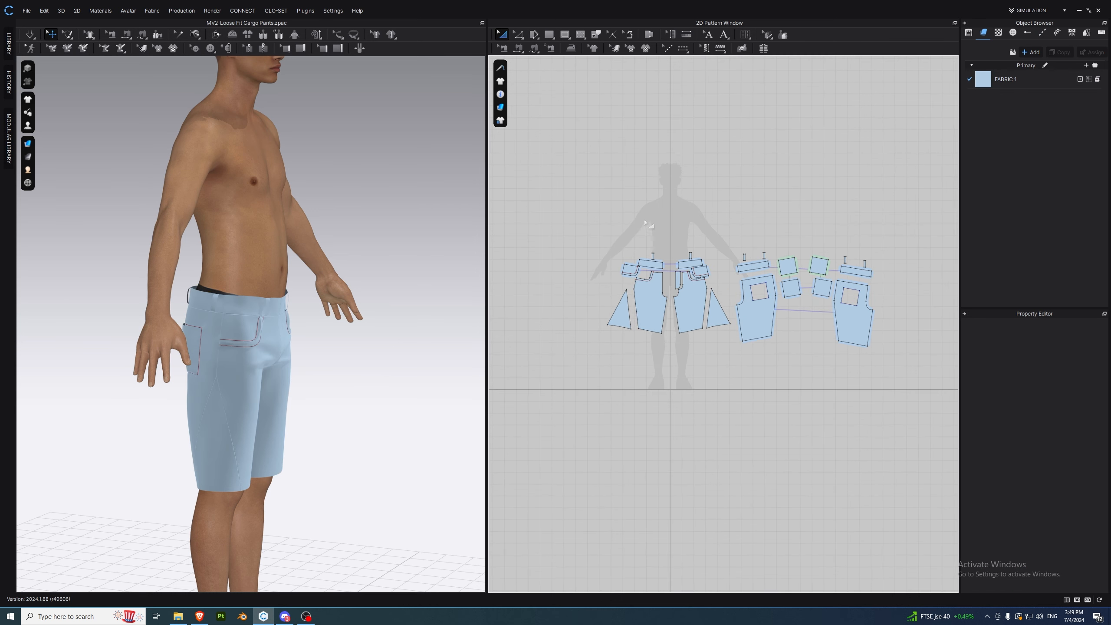
click(653, 255)
shift+click(690, 255)
shift+click(743, 256)
shift+click(844, 260)
shift+click(865, 263)
click(731, 433)
- Simulate the shorts again and hide the avatar to view the garment on its own
click(30, 40)
right_drag(166, 175, 389, 322)
key(shift+a)
scroll(311, 107, up, 8)
scroll(311, 108, down, 5)
right_drag(243, 134, 188, 184)
scroll(664, 289, up, 3)
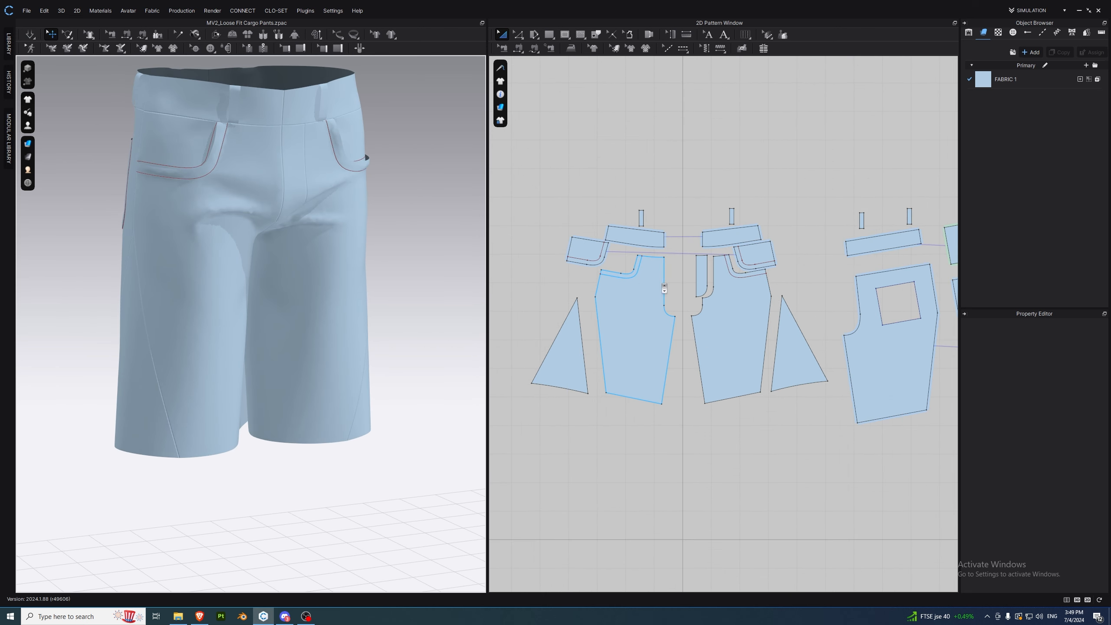
- Add segment puckering along the hems of the leg pieces and side panels
click(719, 49)
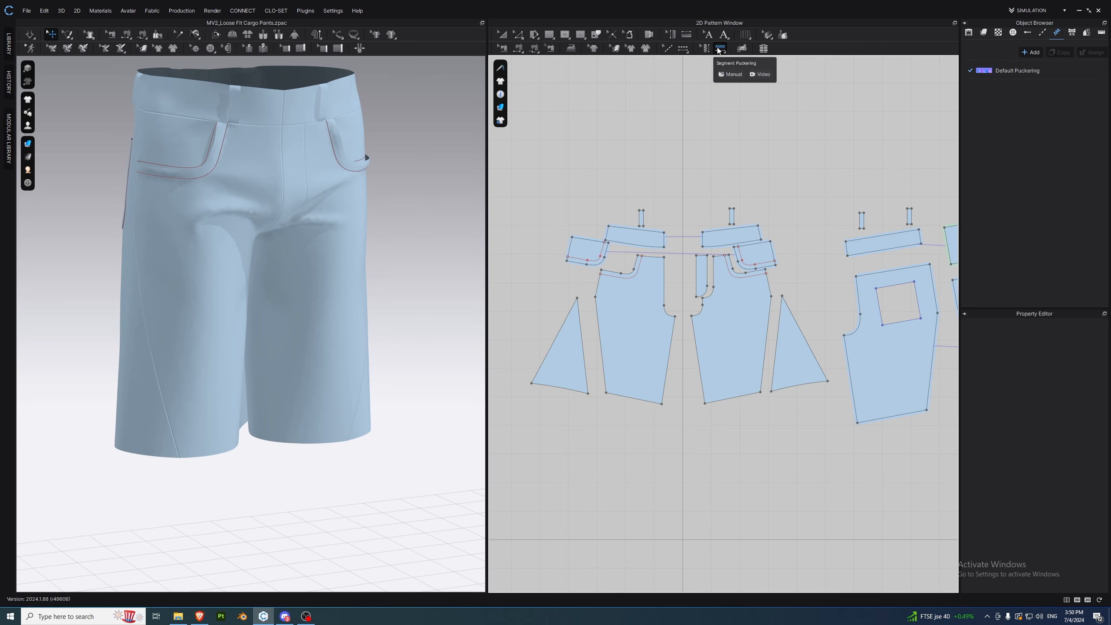
click(567, 396)
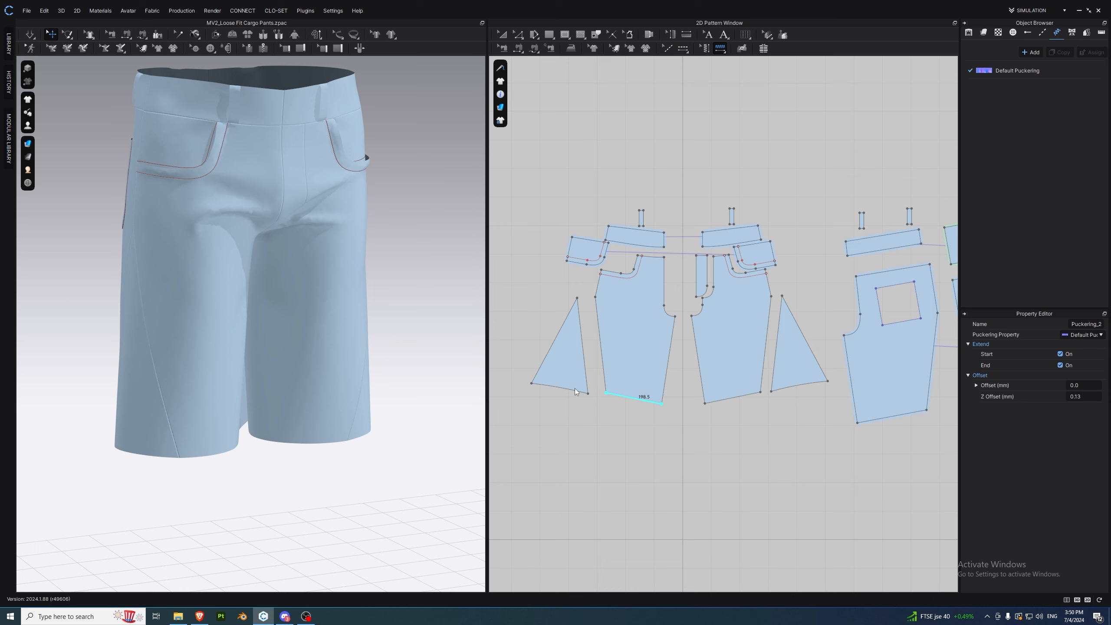
click(746, 406)
click(796, 393)
middle_drag(766, 395, 625, 399)
click(768, 422)
middle_drag(768, 422, 587, 408)
- Add segment puckering along the side seams and inseams of the leg pieces and the edges of the side panels
right_drag(446, 409, 313, 380)
scroll(312, 379, up, 3)
right_drag(252, 407, 381, 404)
scroll(380, 405, down, 3)
middle_drag(581, 369, 888, 371)
click(766, 336)
click(634, 352)
click(664, 353)
click(548, 340)
click(518, 339)
click(565, 338)
mouse_move(326, 364)
right_down()
mouse_move(377, 359)
mouse_move(336, 363)
right_up()
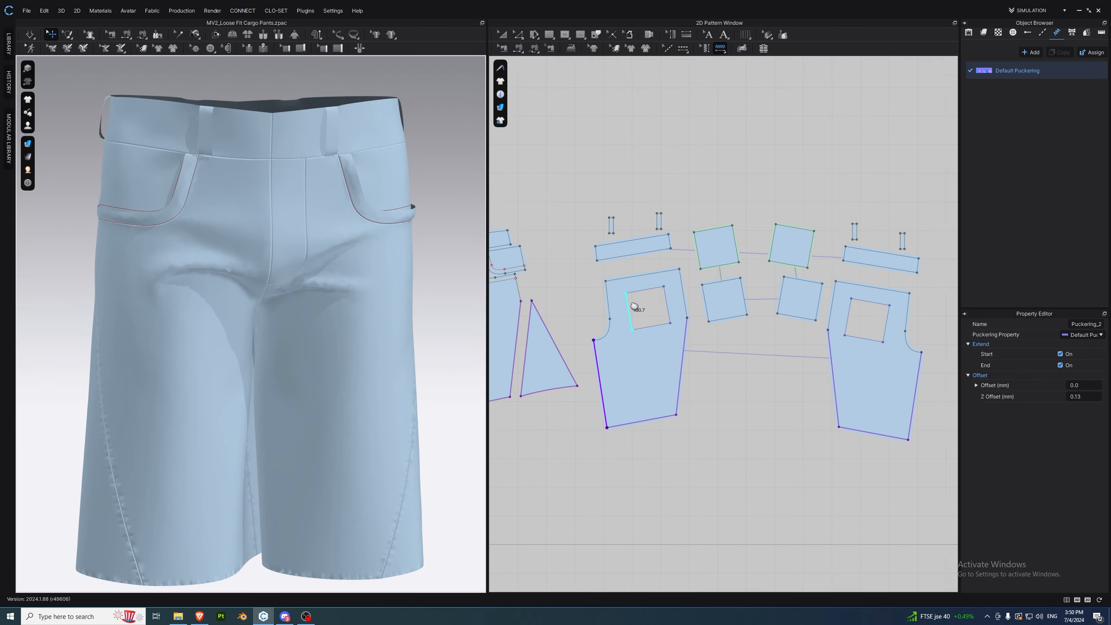
- Add segment puckering along the upper and lower edges of both front waistband pieces
middle_drag(637, 309, 781, 365)
middle_drag(521, 300, 665, 335)
click(672, 342)
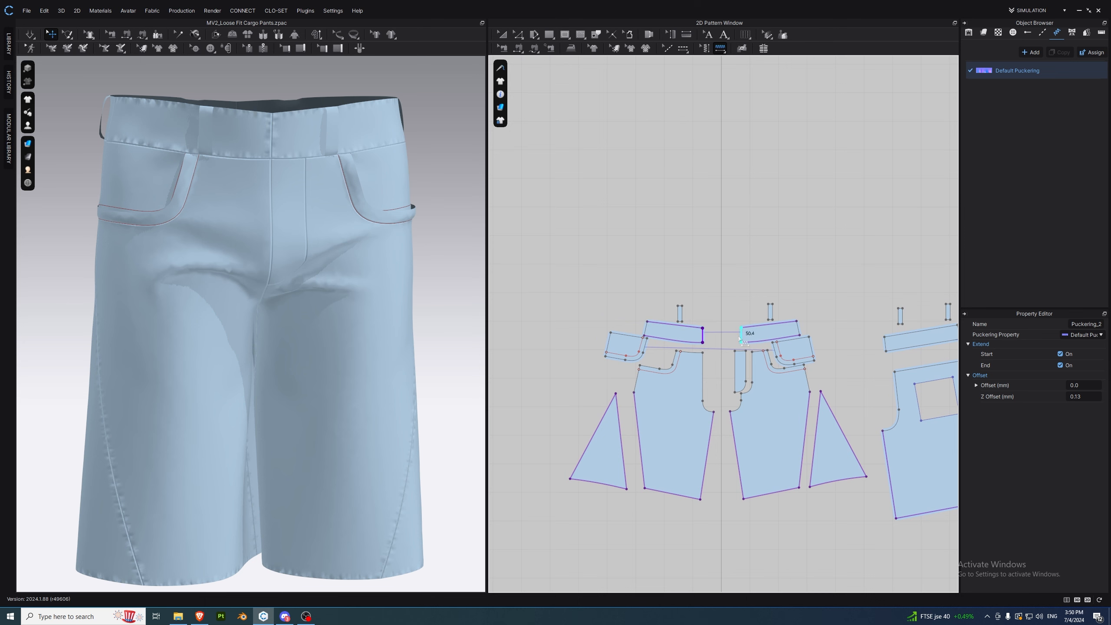
- Add segment puckering along the front crotch curve, the fly piece's edges and the matching fly line
right_drag(343, 427, 365, 368)
click(738, 407)
click(752, 368)
click(749, 389)
click(745, 368)
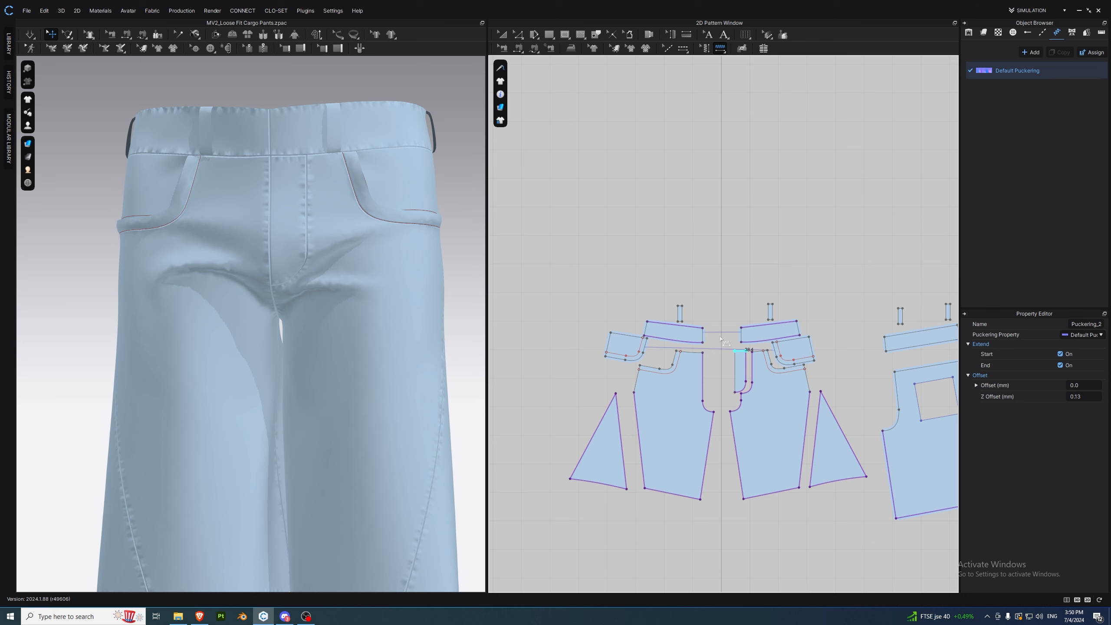
scroll(757, 383, up, 5)
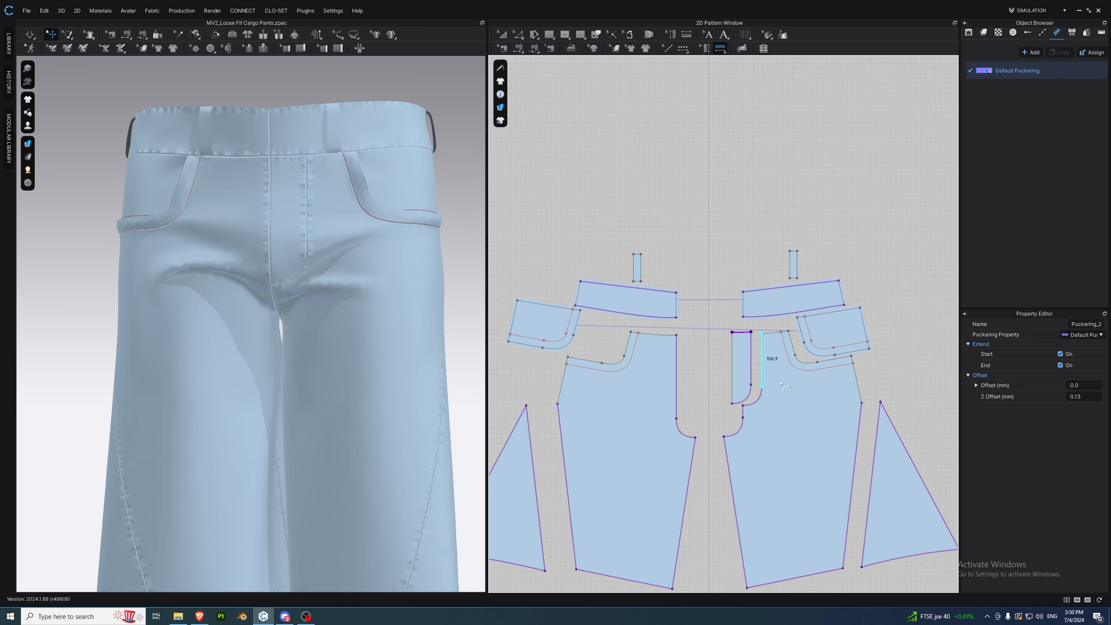
- Add segment puckering to the front legs' top edges, the front and back pockets, the back crotch curves, the back waistband and the belt loops
click(682, 335)
middle_drag(682, 335, 941, 349)
click(789, 349)
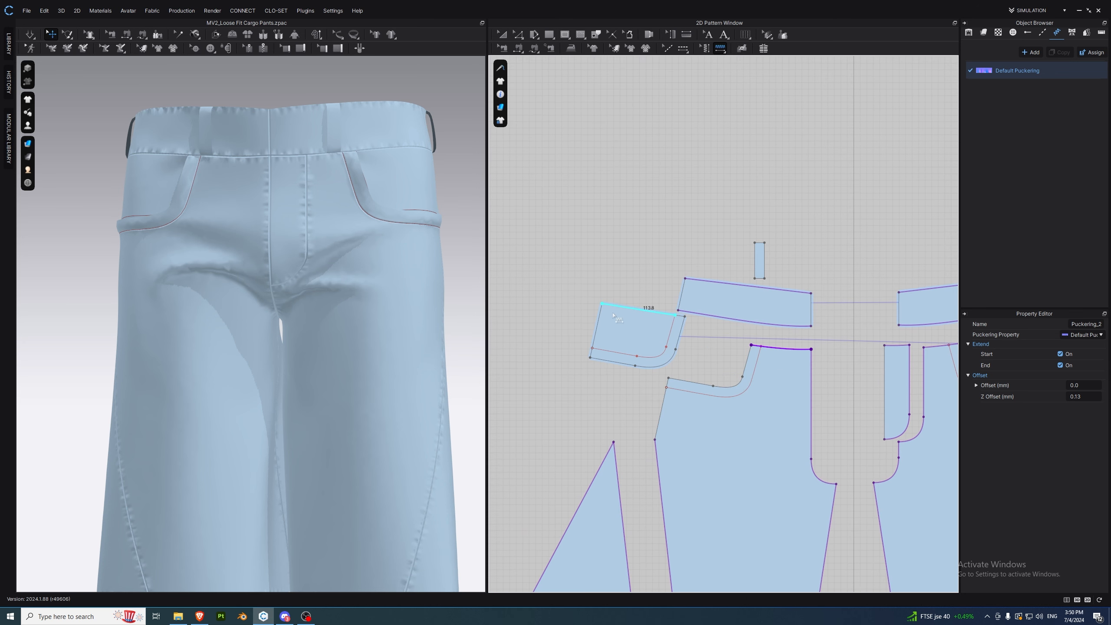
click(628, 314)
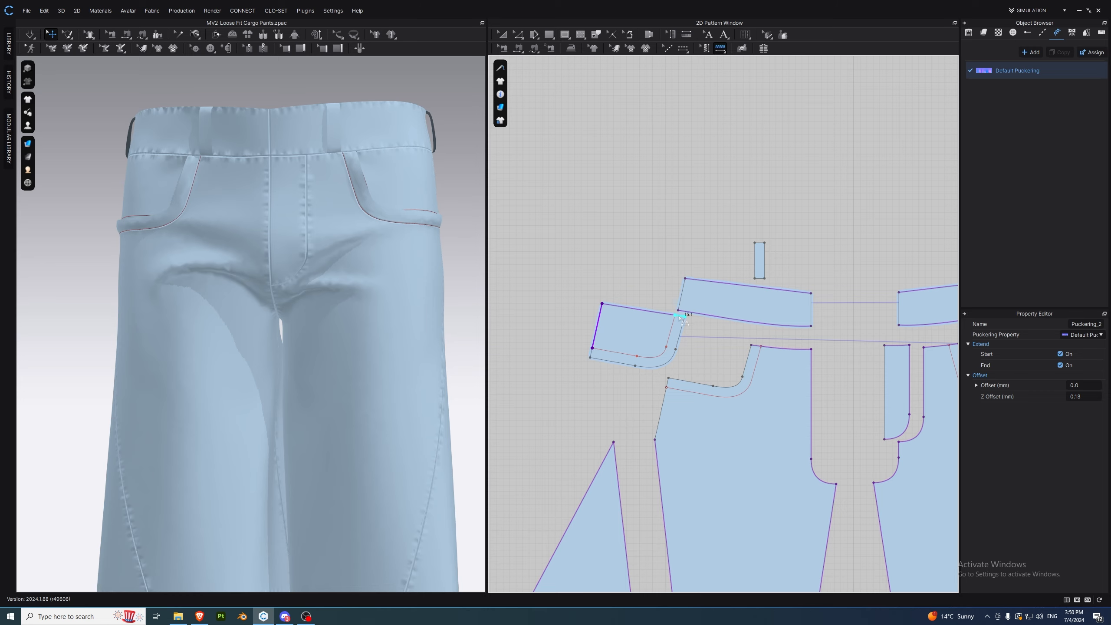
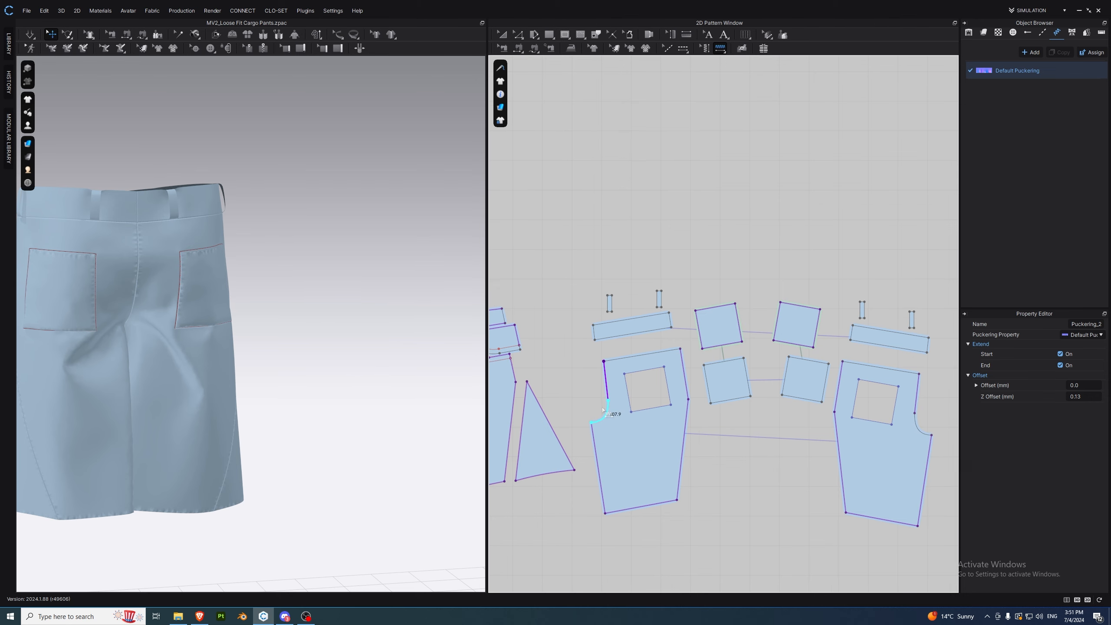
right_drag(231, 359, 186, 365)
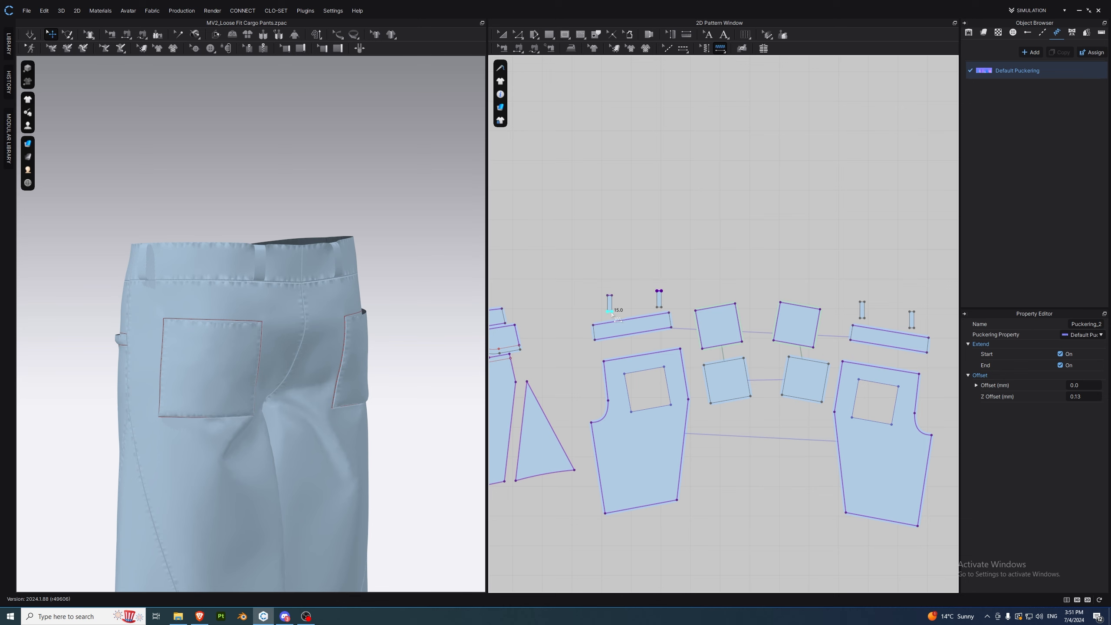
click(27, 144)
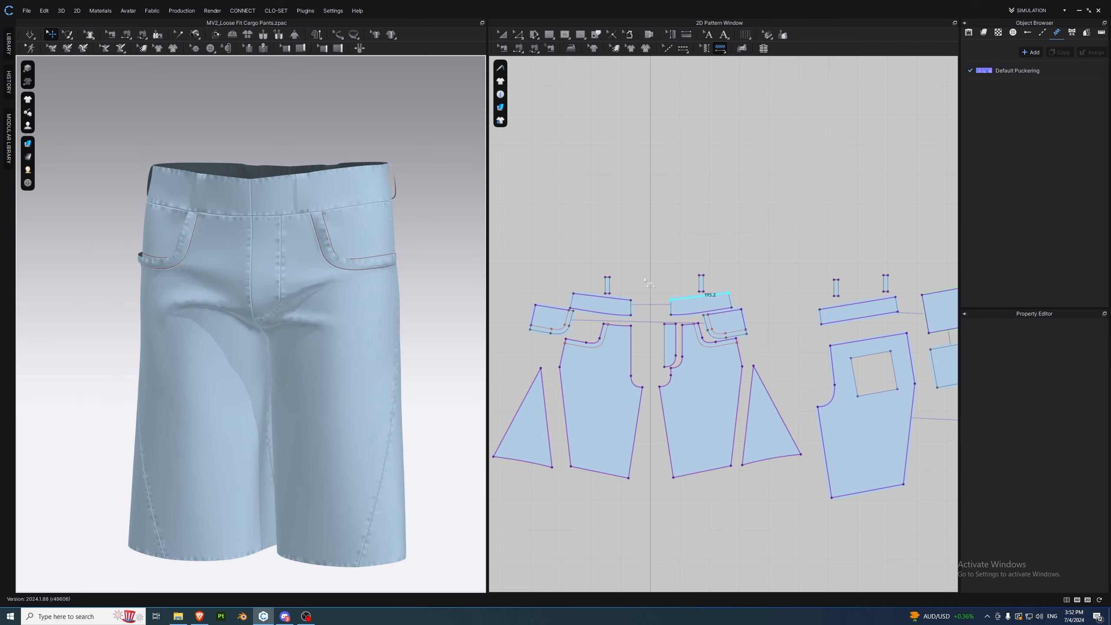
- Merge the two front waistband pieces along their center sewing line
key(b)
click(648, 301)
right_click(632, 310)
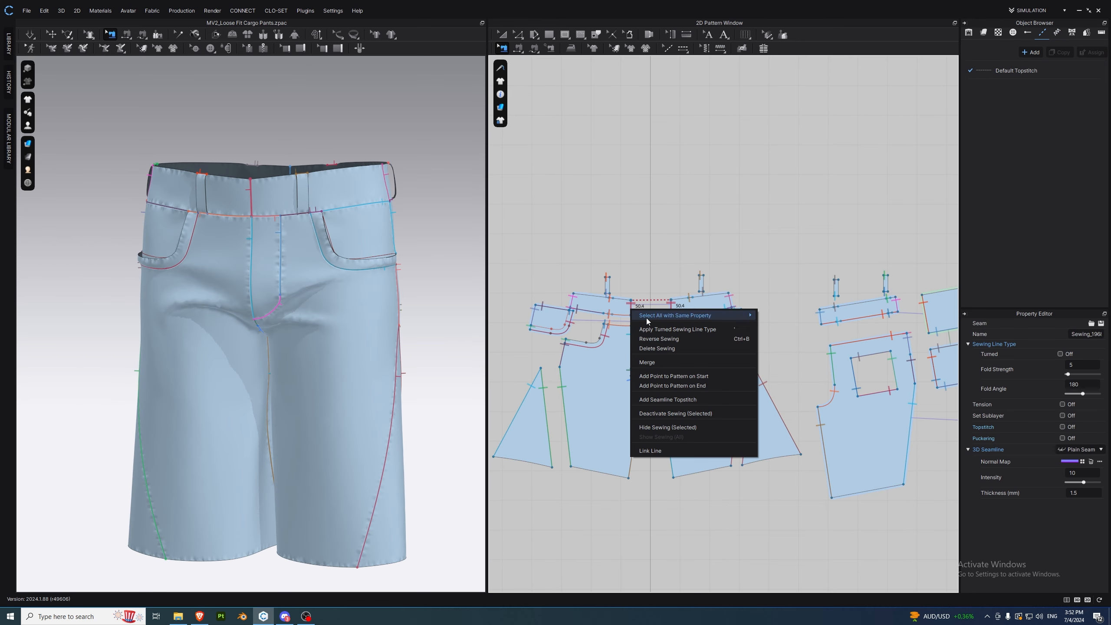
click(667, 348)
scroll(616, 303, up, 5)
scroll(617, 303, down, 5)
scroll(591, 320, up, 4)
click(589, 320)
right_click(589, 323)
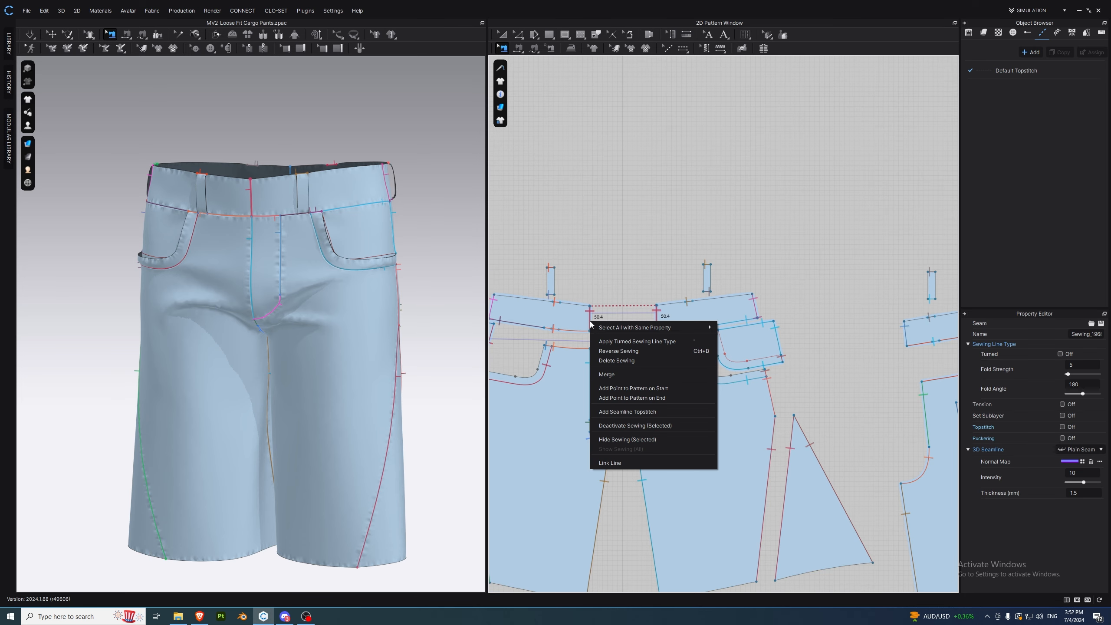
click(637, 374)
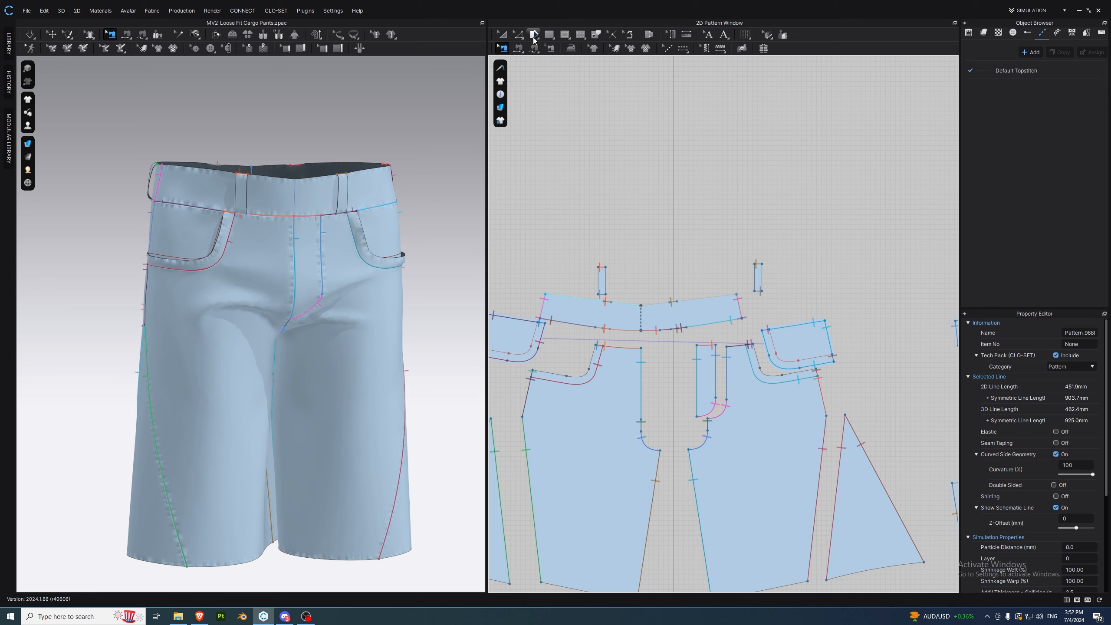
- Smooth the corners at the center of the merged front waistband's top and bottom edges with Smooth Curve
click(503, 48)
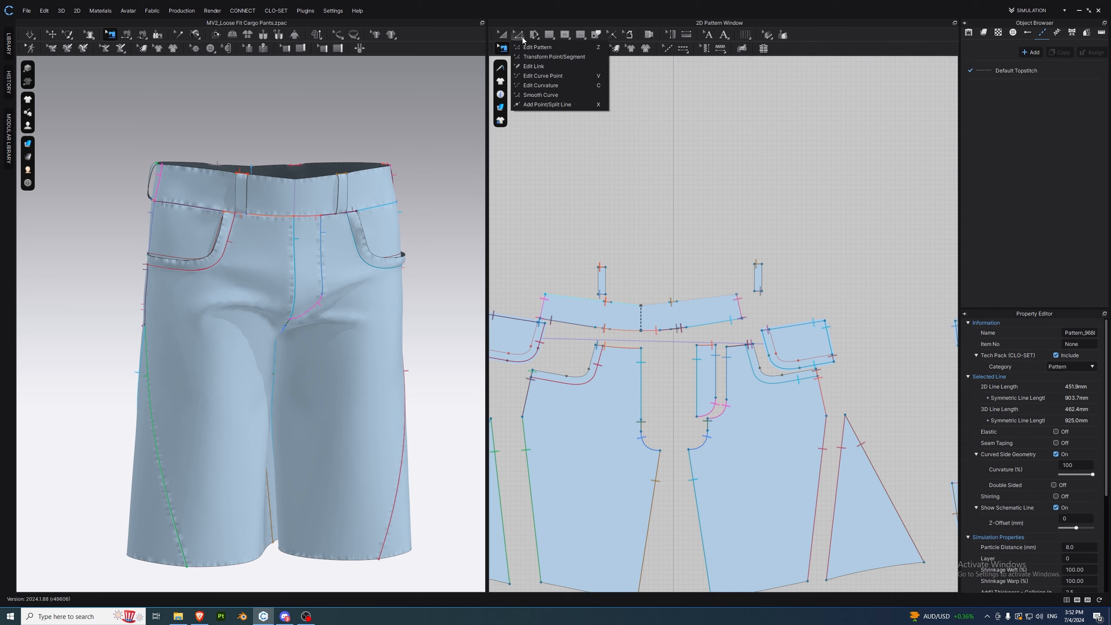
click(556, 99)
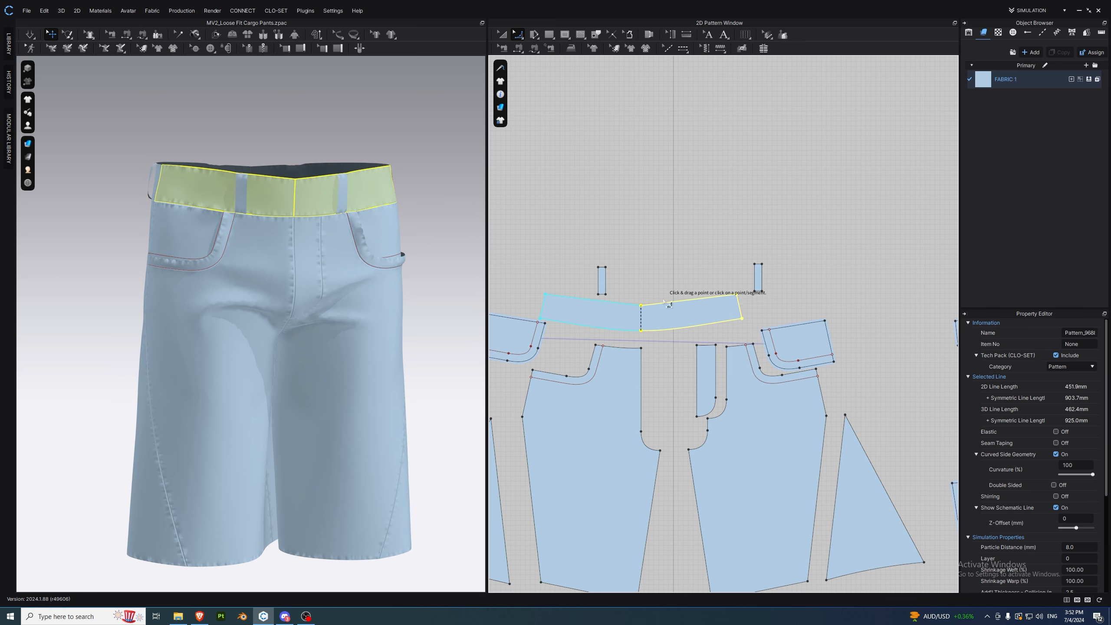
click(651, 276)
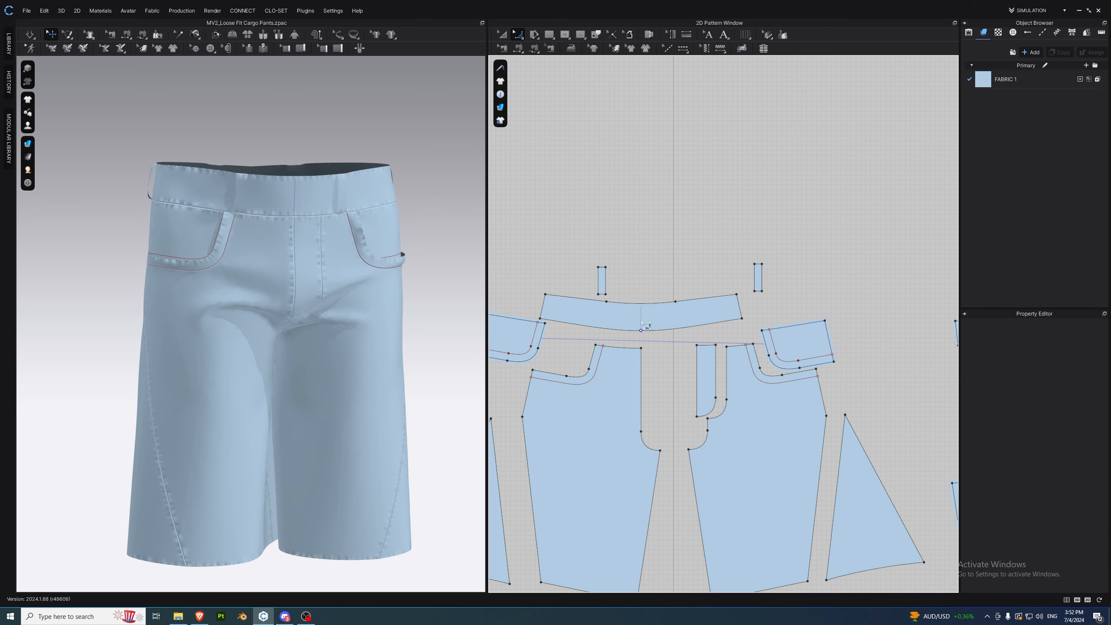
click(652, 371)
- Simulate the shorts with the smoothed front waistband and turn the garment to its back
click(33, 35)
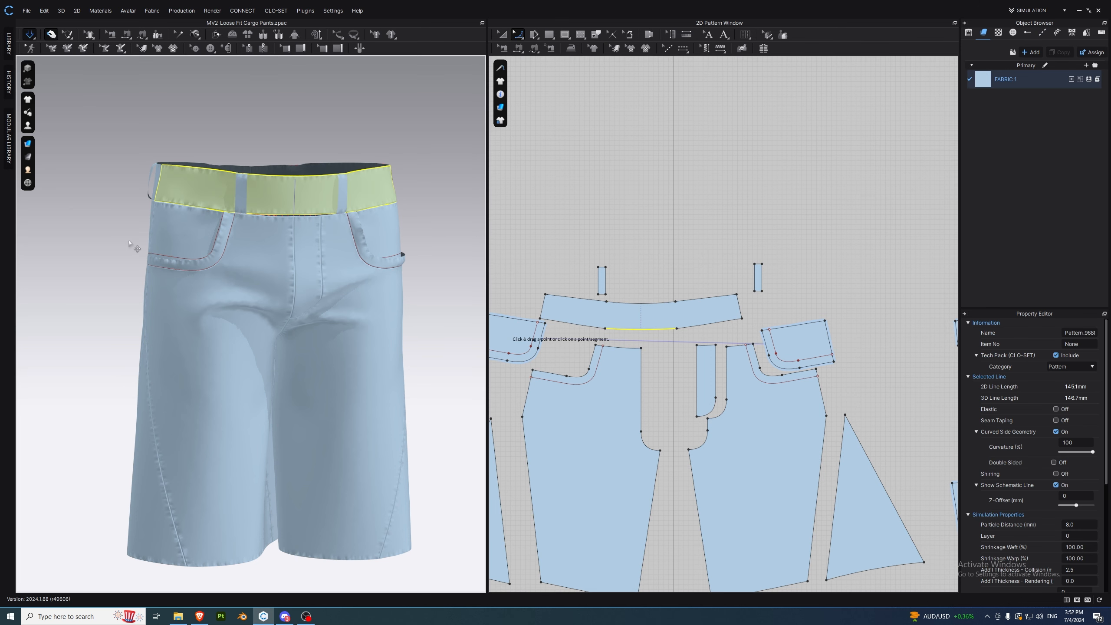
click(135, 248)
right_drag(136, 248, 183, 245)
click(31, 36)
right_drag(162, 197, 376, 197)
- Merge the two back waistband pieces along their center sewing line and rotate the merged piece level above the back pockets
middle_drag(814, 248, 636, 269)
scroll(711, 294, down, 4)
key(b)
click(644, 301)
right_click(642, 301)
click(670, 354)
key(a)
drag(672, 307, 746, 237)
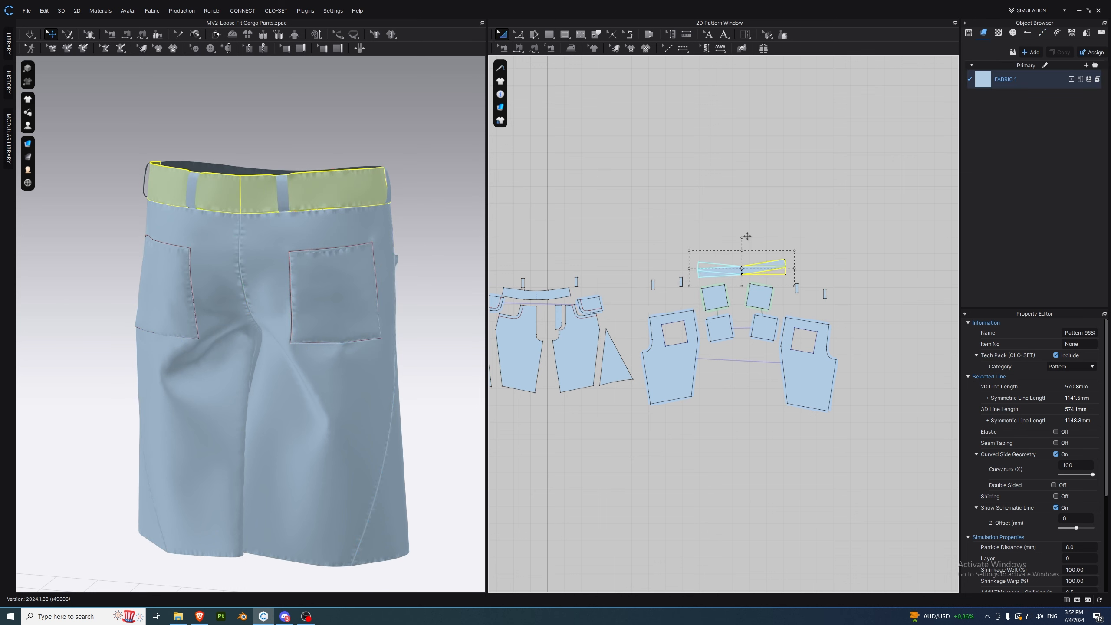
click(749, 235)
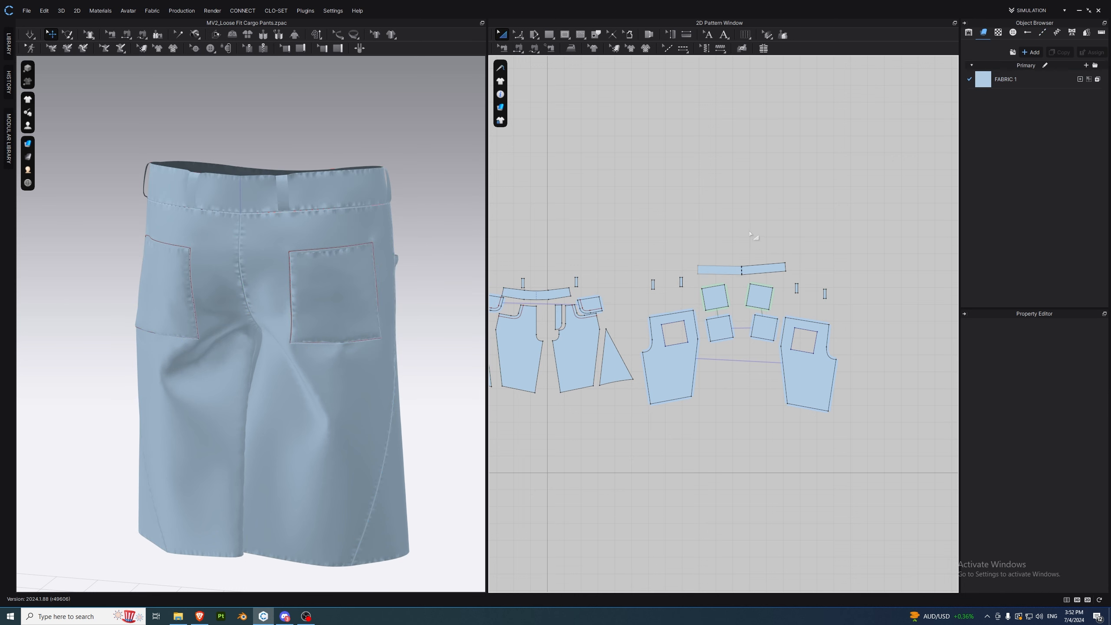
- Smooth the center corners of the merged back waistband's top and bottom edges with Smooth Curve and simulate the shorts
click(518, 35)
click(551, 92)
scroll(726, 234, up, 5)
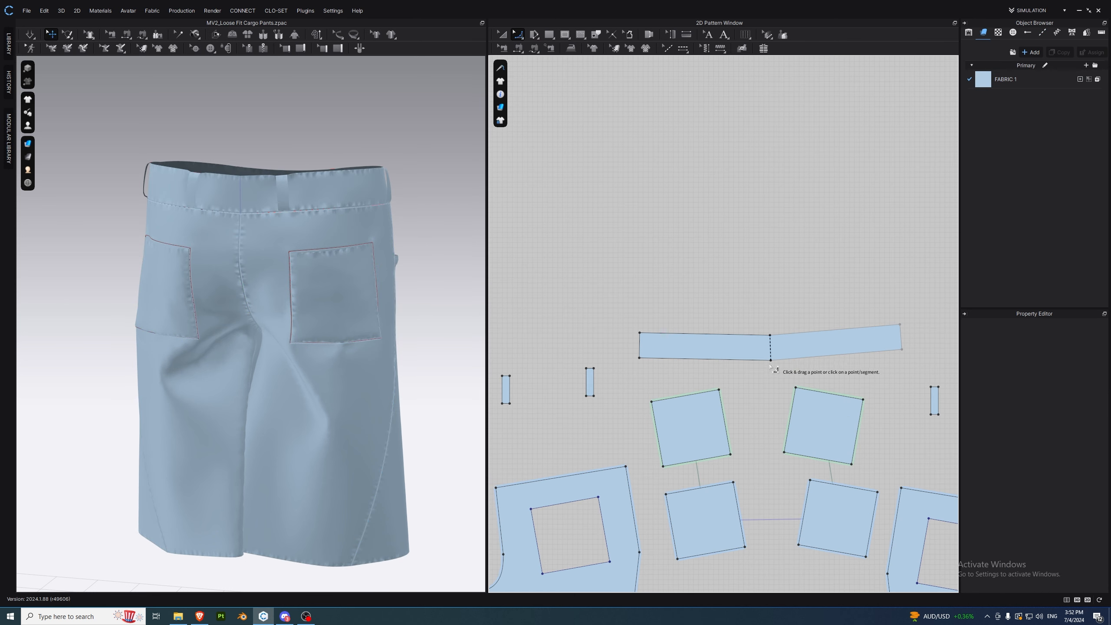
drag(770, 362, 776, 310)
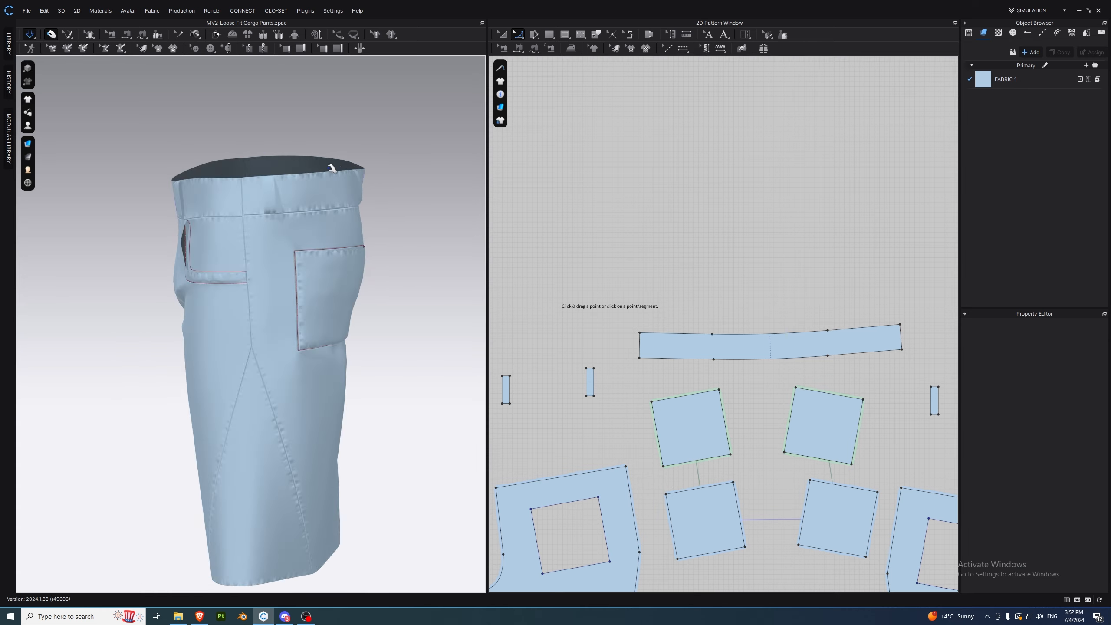
right_drag(334, 167, 345, 162)
- Clear the leftover center lines from the merged front and back waistbands and view the whole shorts from the front
right_click(747, 237)
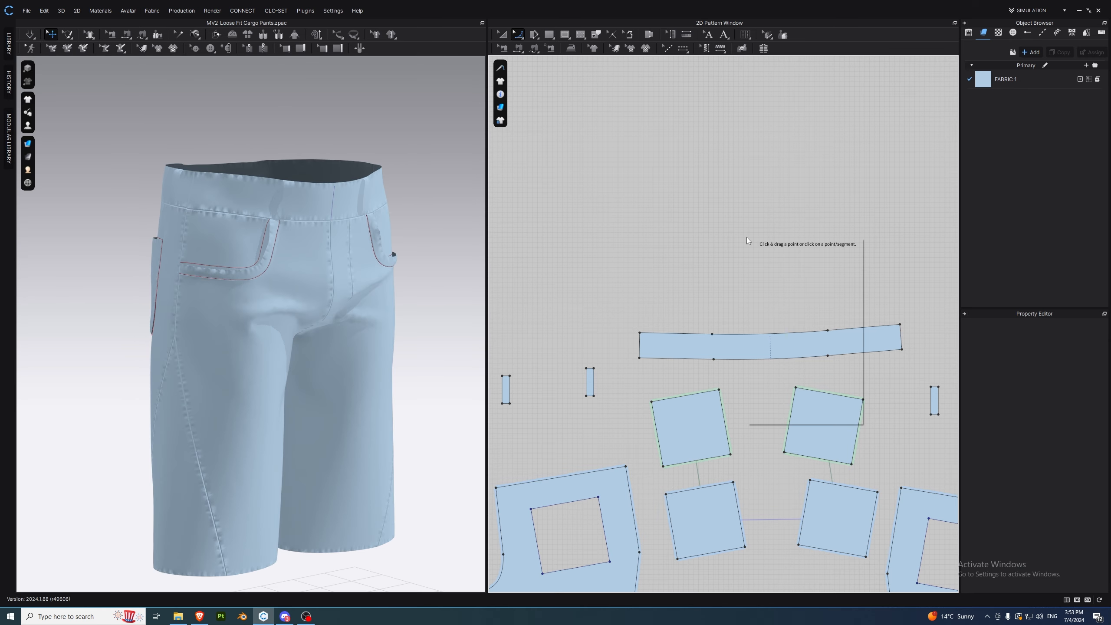
click(784, 320)
right_drag(332, 264, 272, 252)
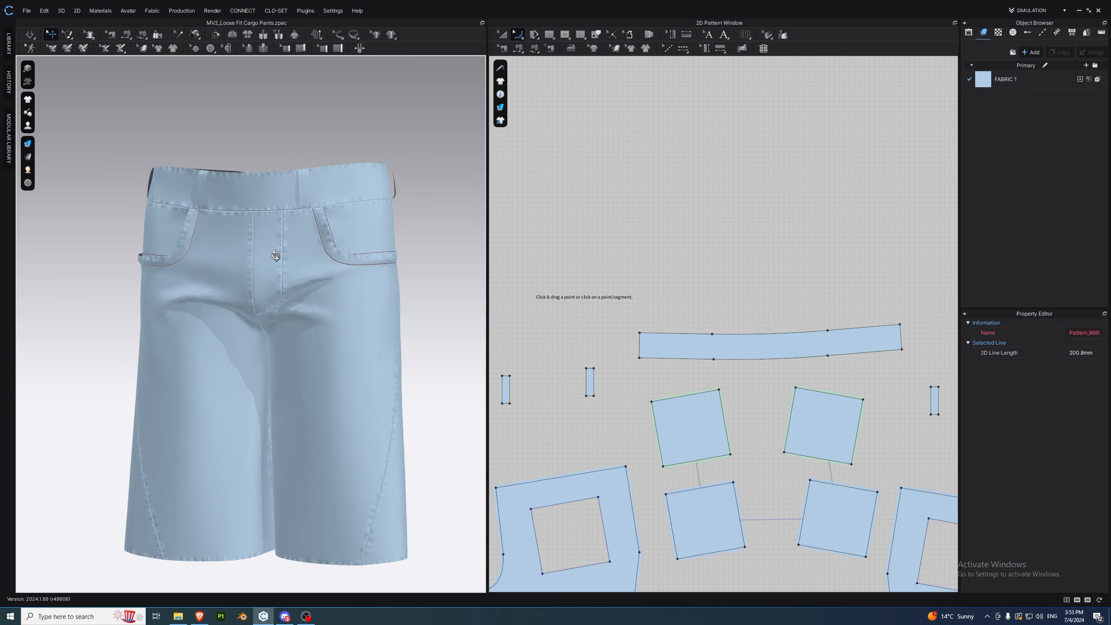
scroll(272, 254, down, 4)
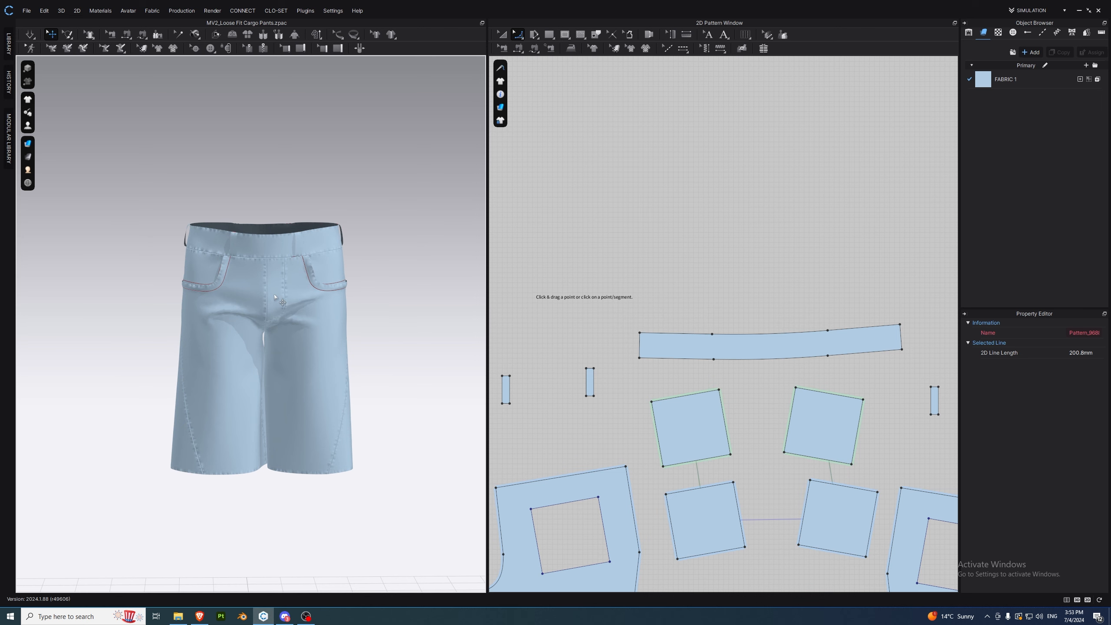
scroll(665, 375, down, 5)
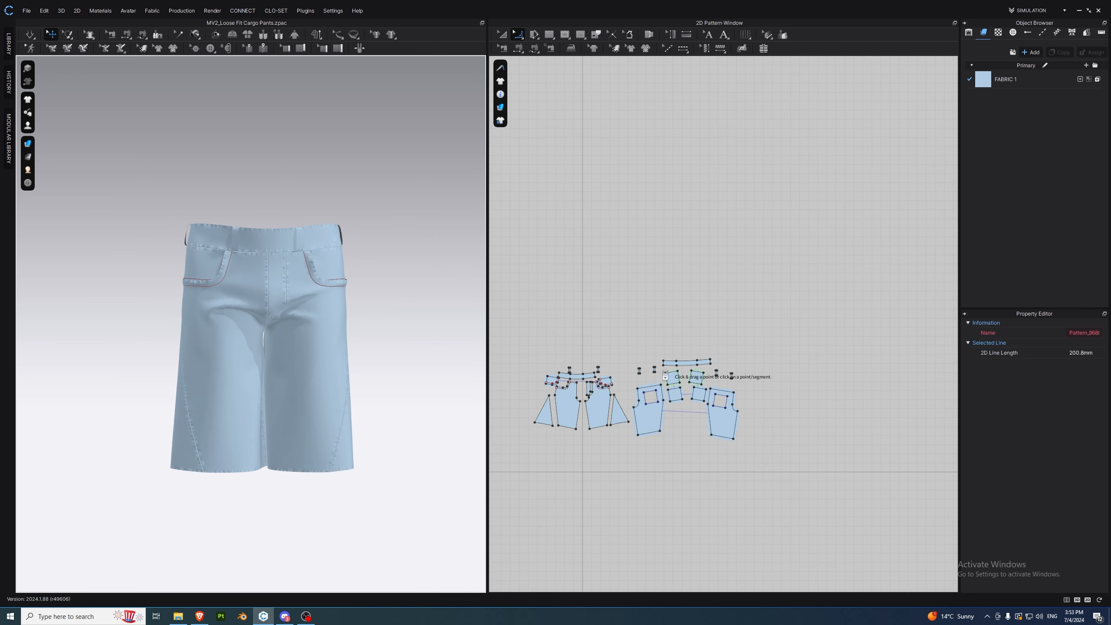
- Layer-clone the fly piece over the original and place the copy above the front waistband
scroll(665, 375, up, 8)
click(709, 343)
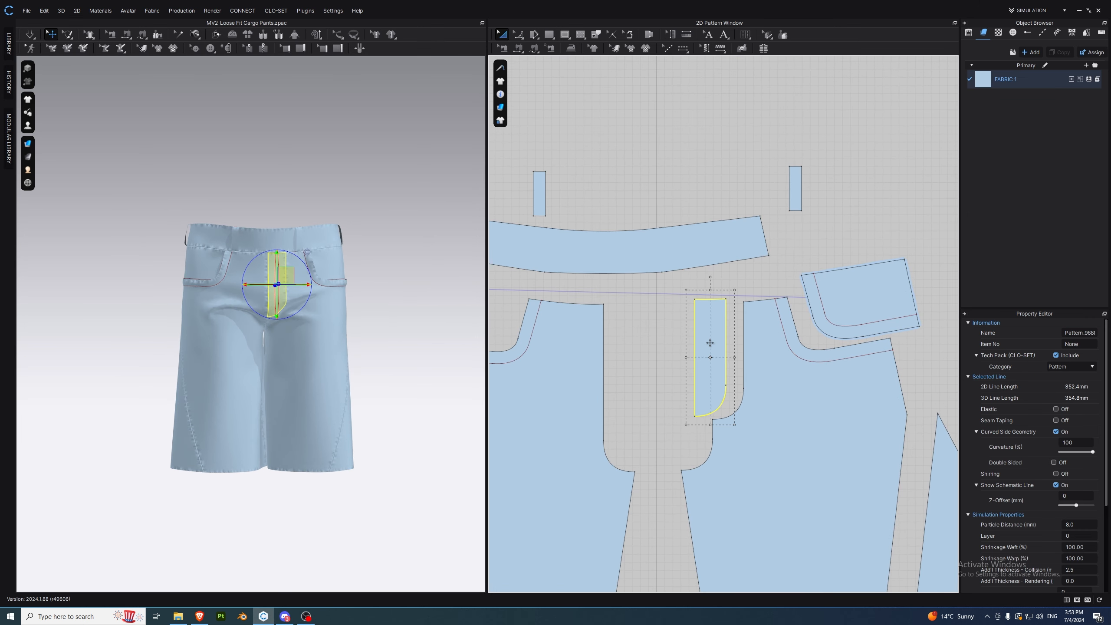
right_click(710, 343)
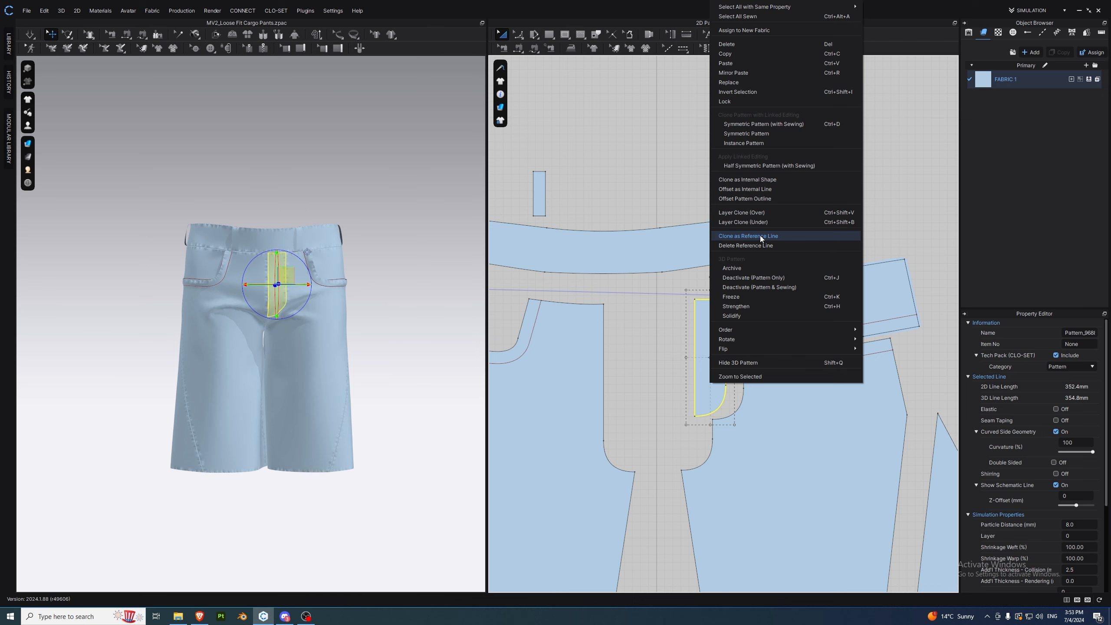
click(762, 215)
click(704, 142)
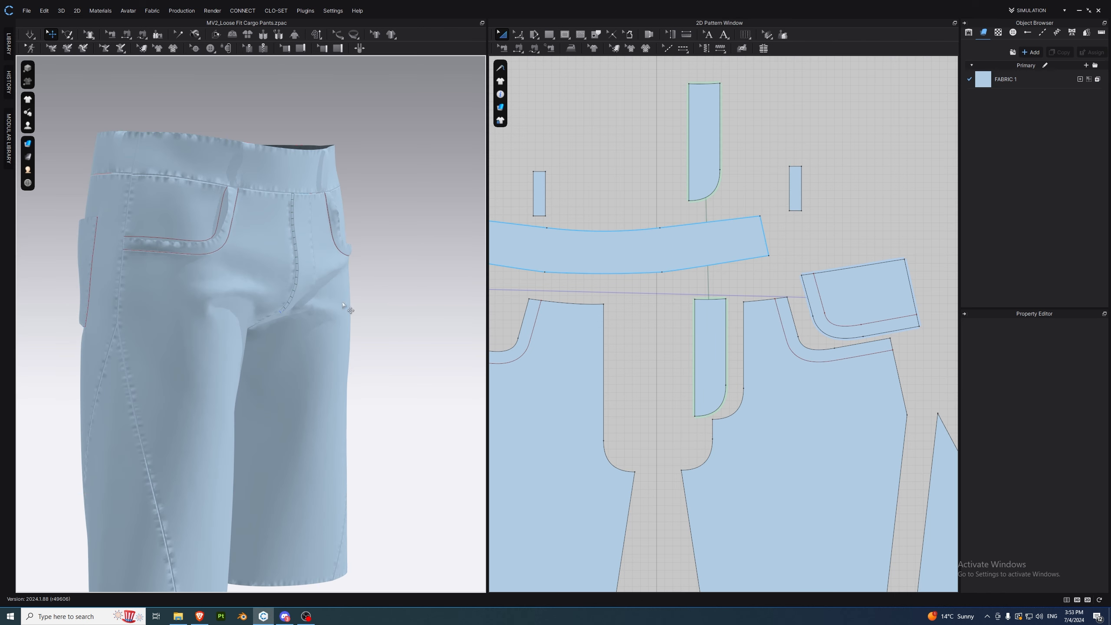
- Simulate the shorts with the cloned fly layer and turn the garment to its front
middle_drag(686, 235, 670, 268)
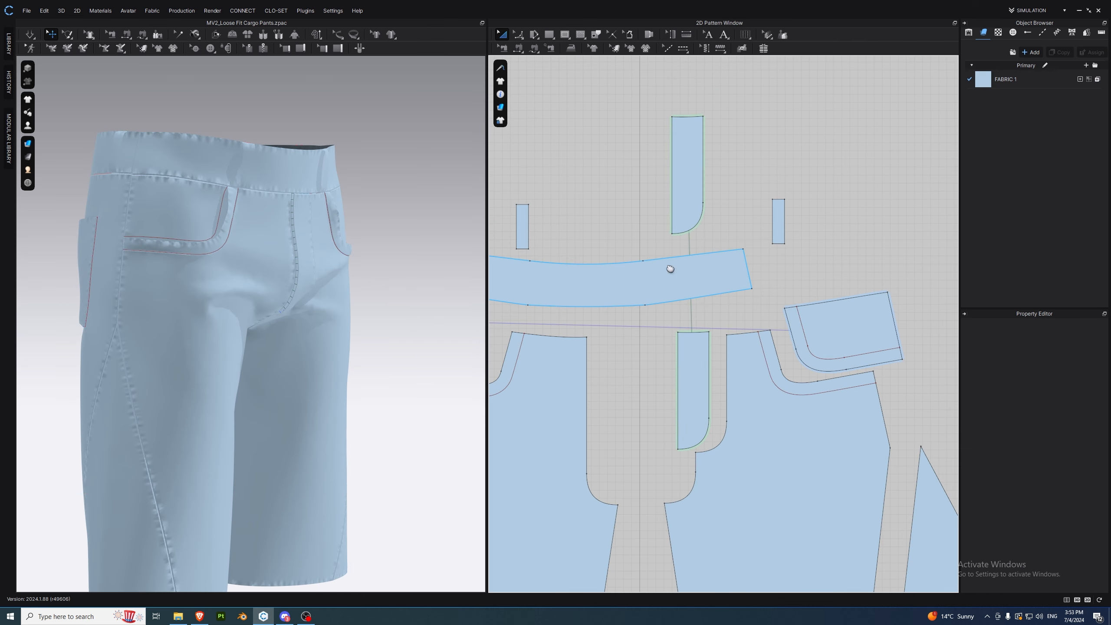
key(b)
key(Delete)
right_drag(321, 279, 289, 282)
click(29, 35)
mouse_move(151, 138)
right_down()
mouse_move(177, 146)
mouse_move(192, 116)
mouse_move(135, 128)
right_up()
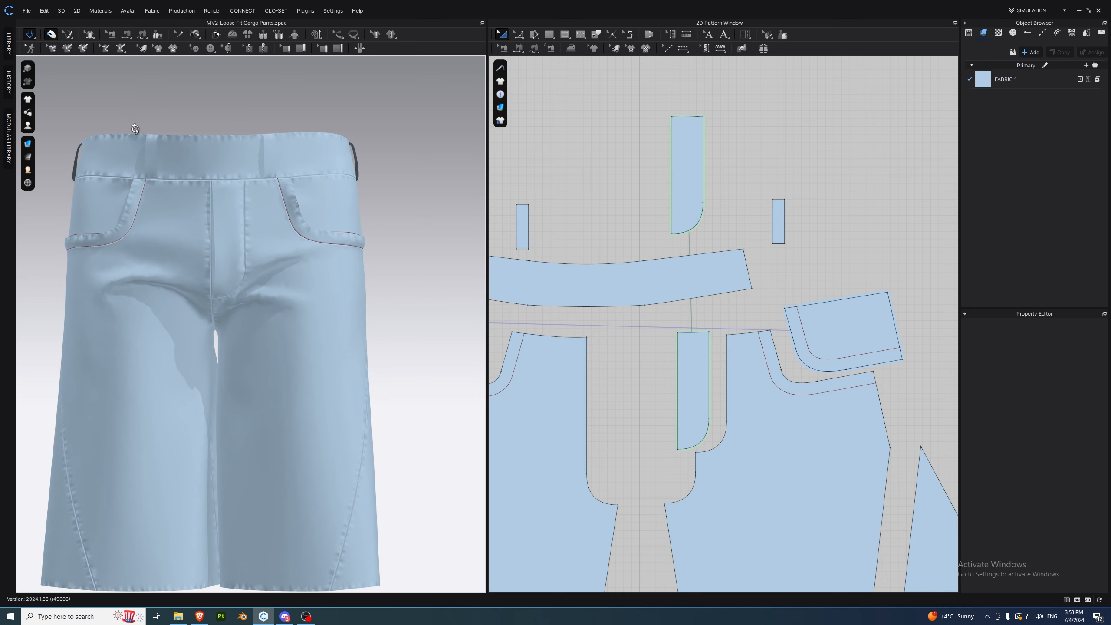
click(30, 35)
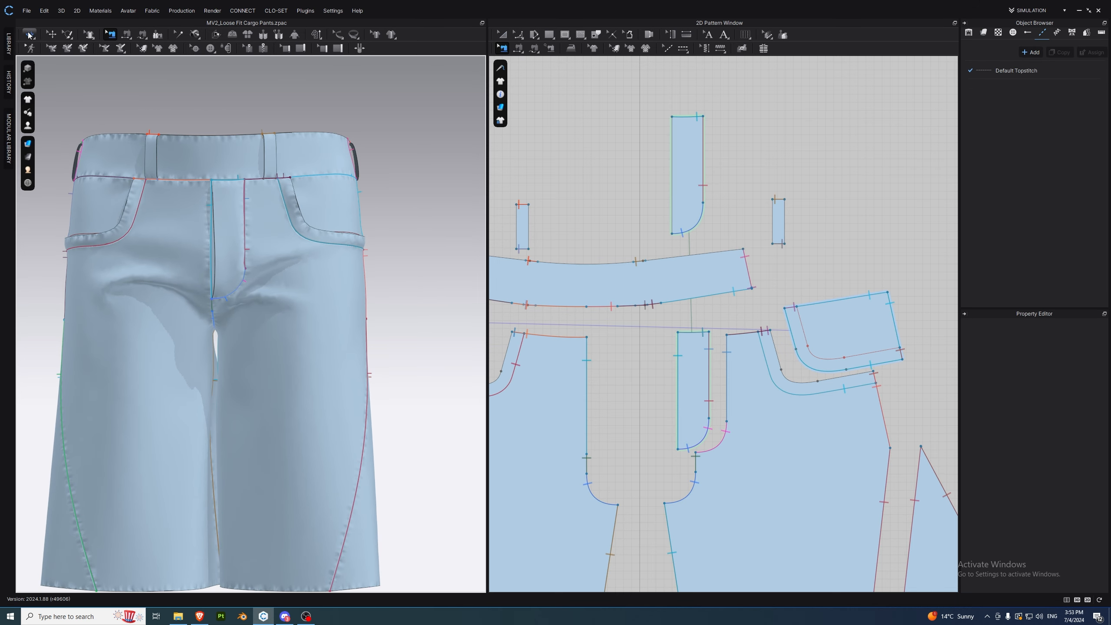
- Add default puckering along the long straight edge of the cloned fly piece
click(683, 48)
click(720, 48)
click(672, 175)
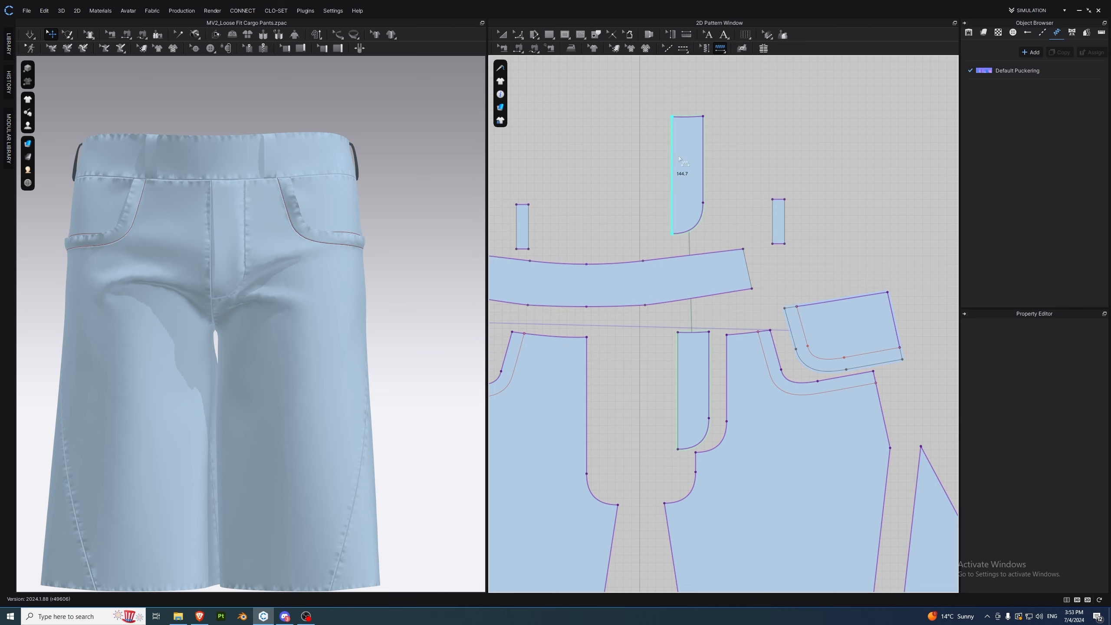
scroll(238, 248, up, 5)
right_drag(140, 151, 209, 178)
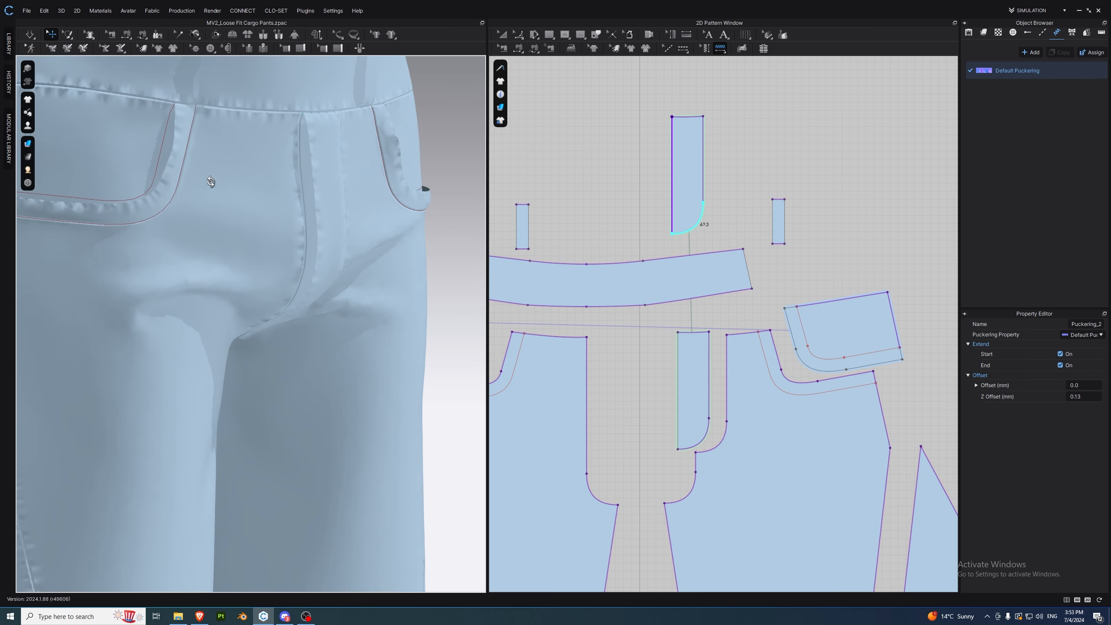
scroll(255, 310, down, 5)
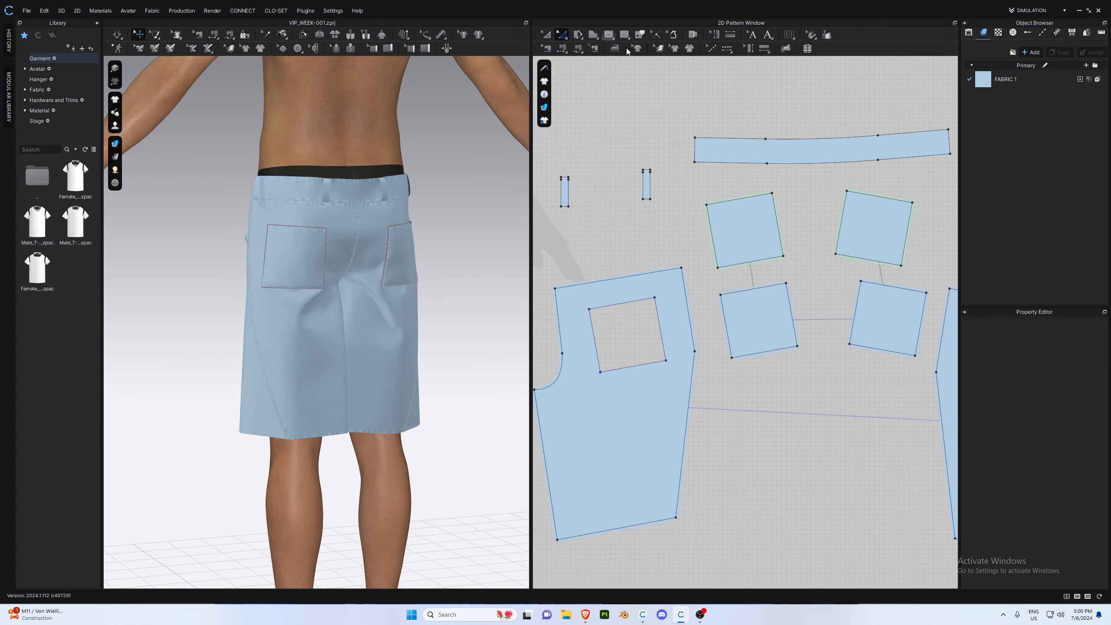
- Draw an internal yoke line about 290 mm long across the back leg pattern, from the side seam through the pocket opening to the center seam
scroll(687, 277, up, 5)
scroll(872, 252, down, 2)
click(872, 241)
click(806, 298)
click(660, 387)
click(580, 405)
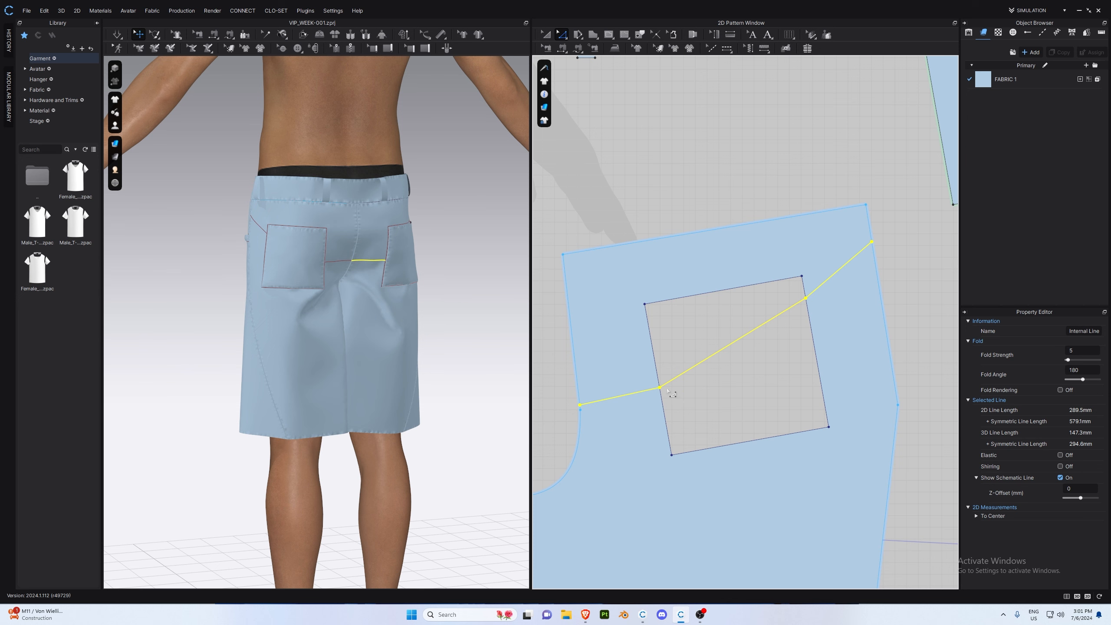
- Reposition the yoke line's points at the pocket opening and the pattern's side to give it an even slope
drag(660, 387, 657, 371)
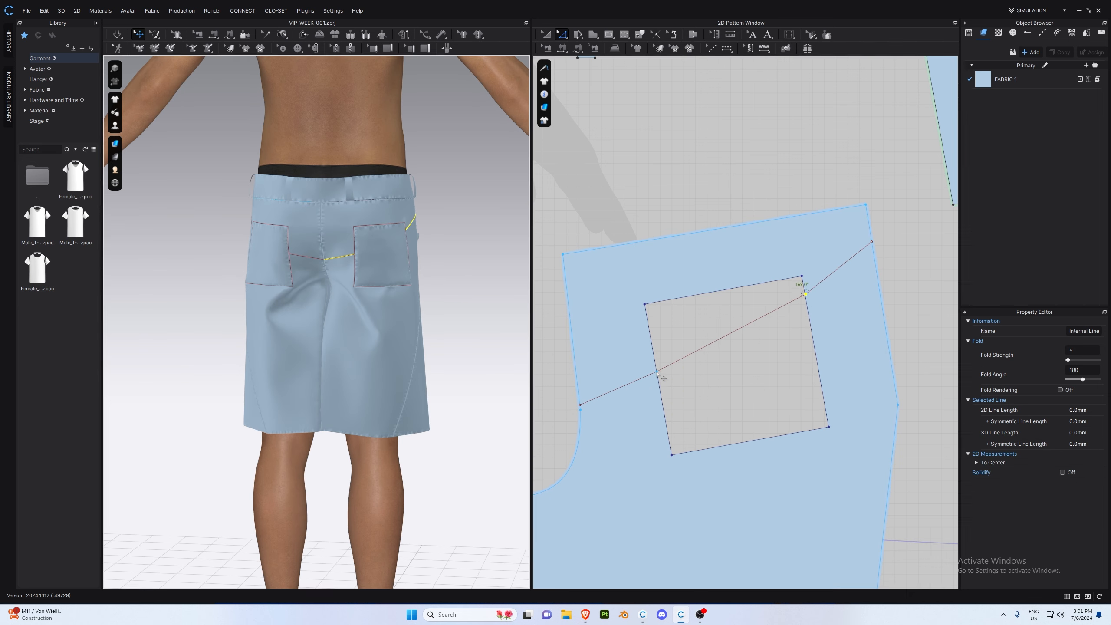
drag(656, 371, 651, 343)
drag(871, 241, 872, 249)
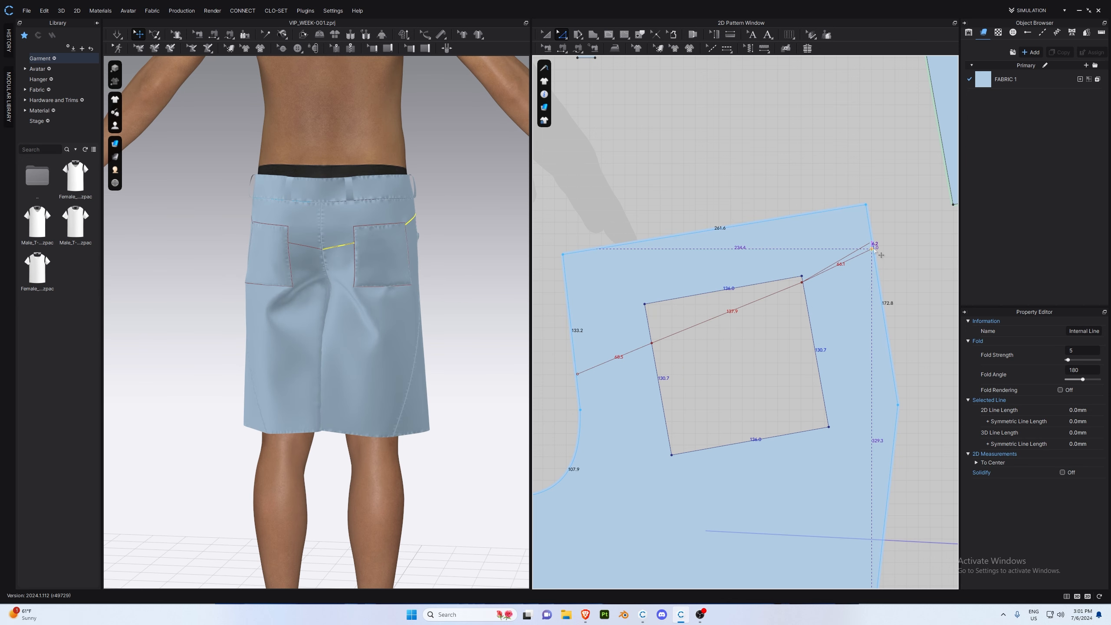
- Extend both outer ends of the back yoke line to the pattern outline
right_click(865, 255)
mouse_move(919, 445)
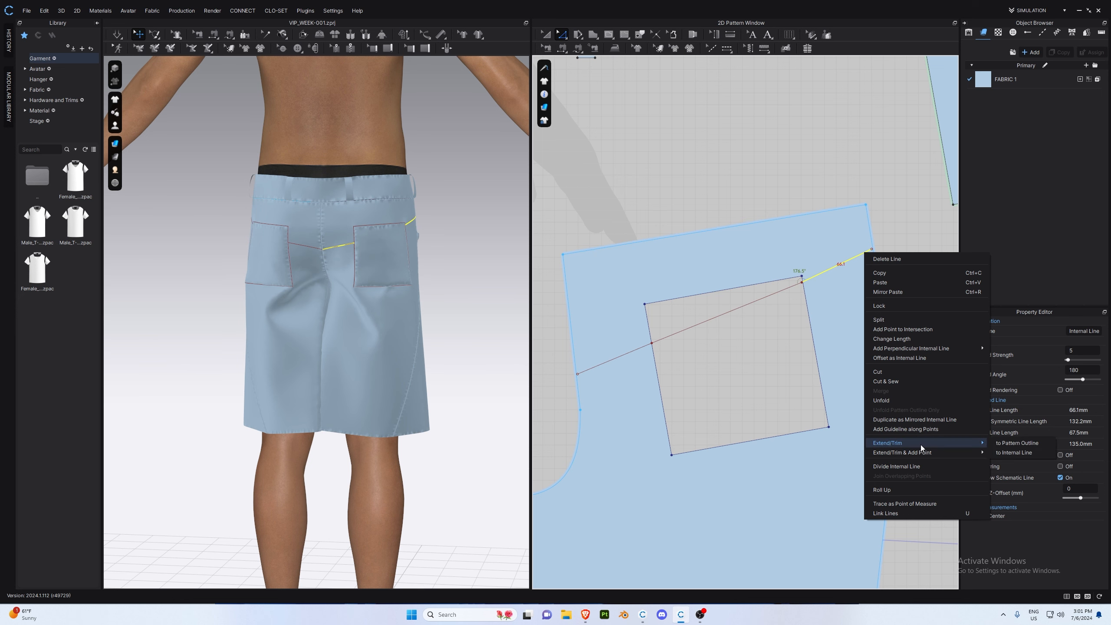
click(1023, 446)
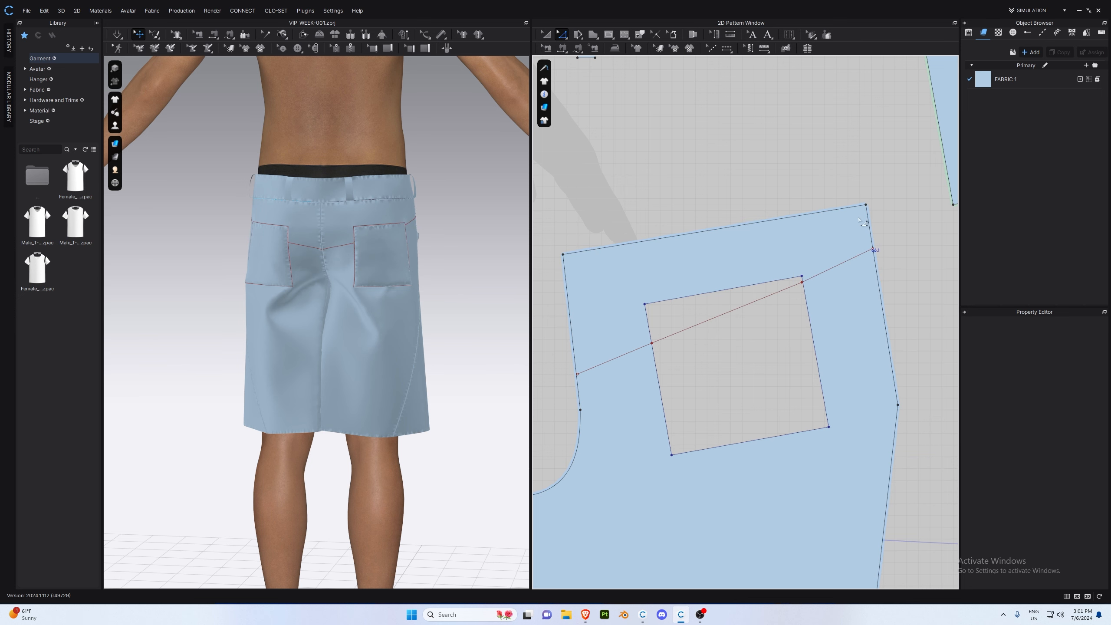
right_click(589, 371)
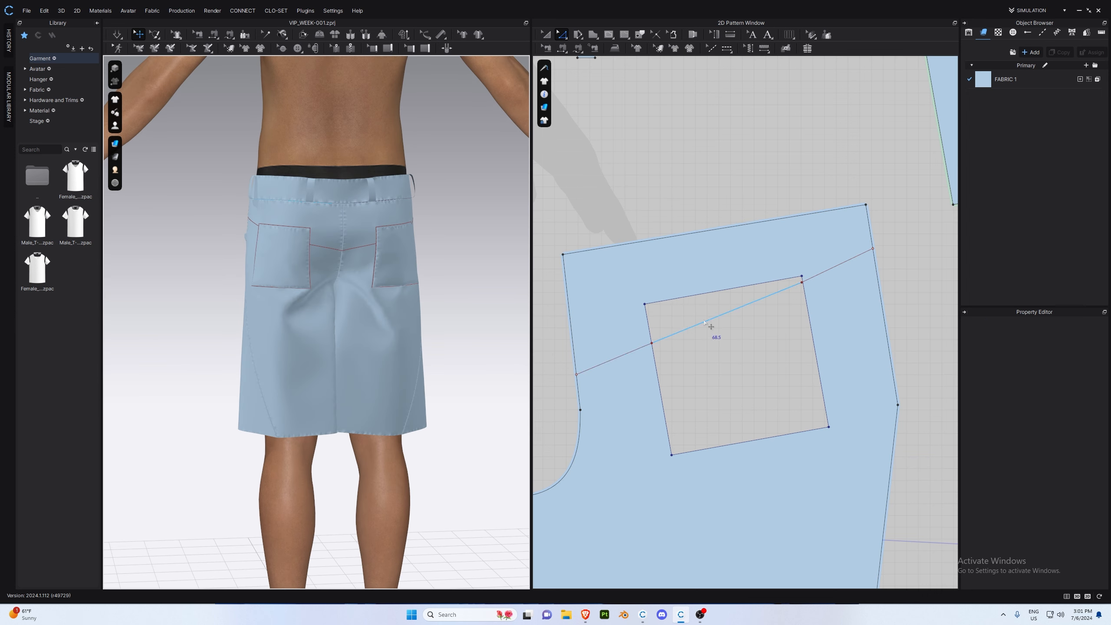
- Remove the yoke line segment inside the pocket opening and extend the remaining line's end to the opening's edge
double_click(703, 322)
right_click(705, 323)
click(743, 430)
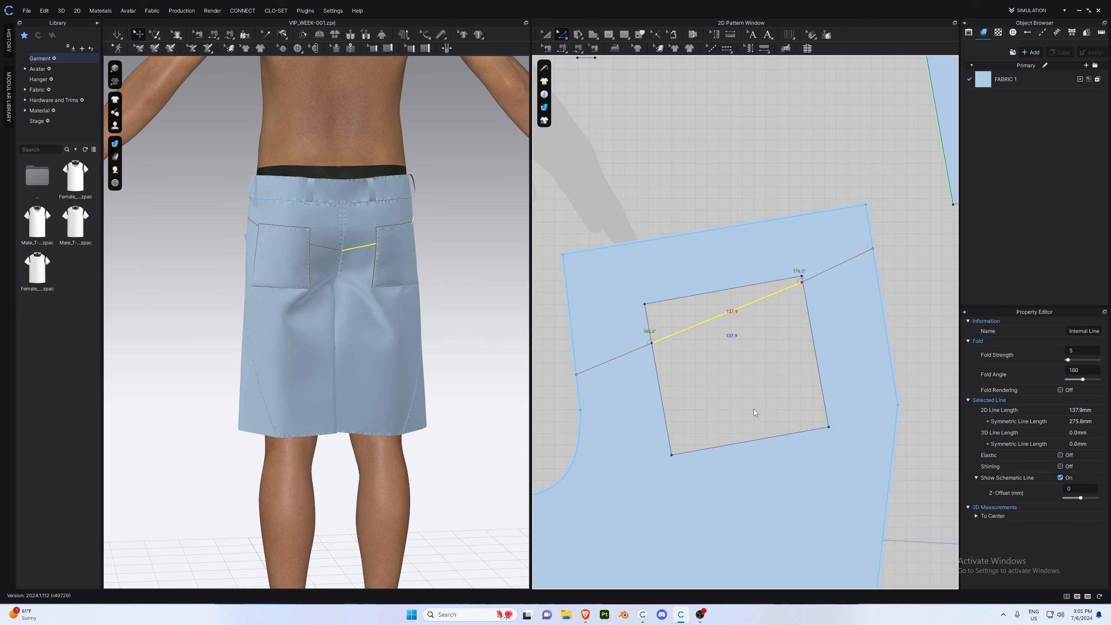
scroll(775, 312, down, 3)
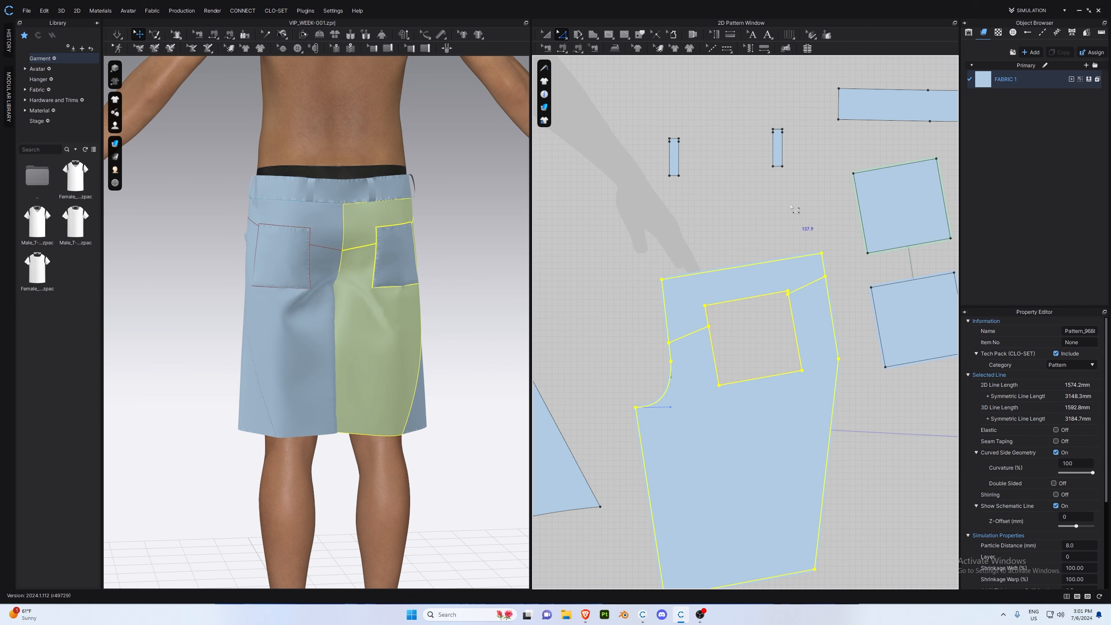
right_click(799, 287)
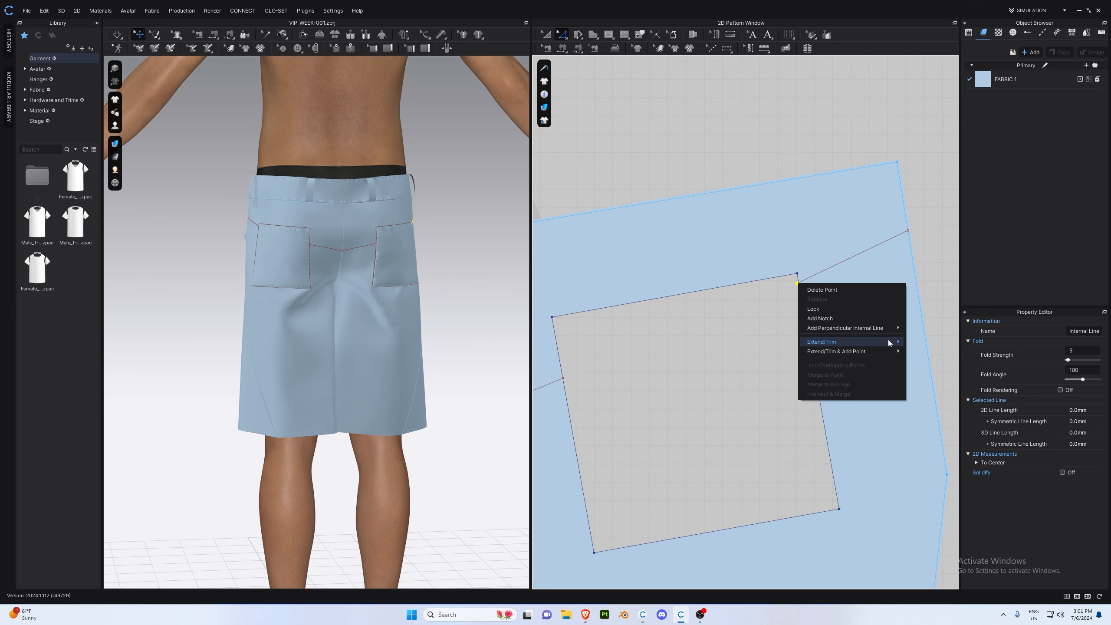
mouse_move(868, 345)
click(938, 358)
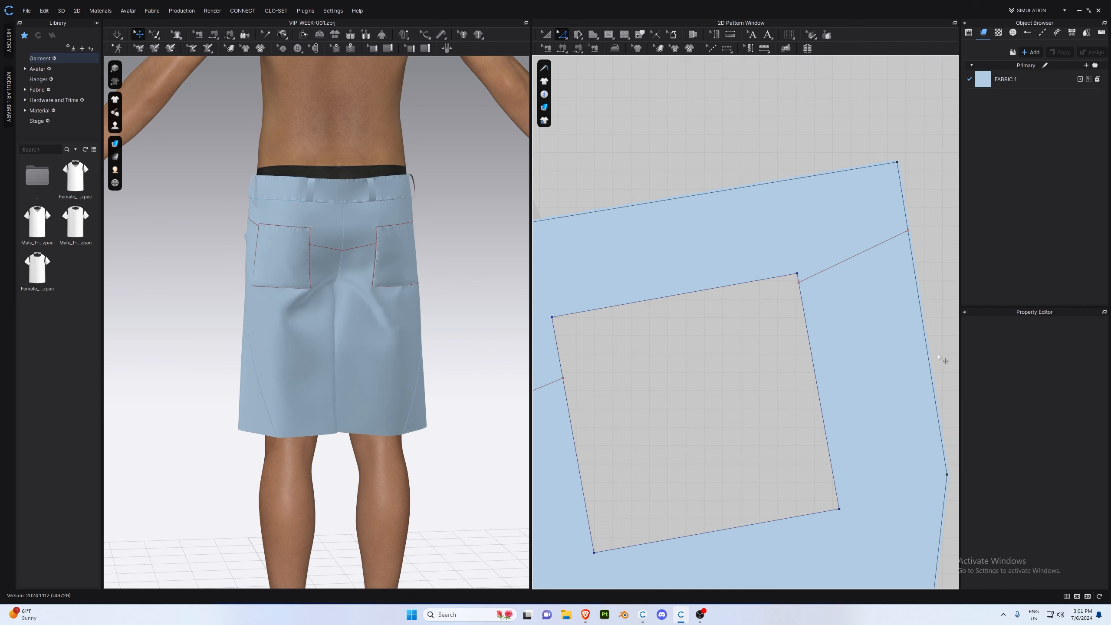
- Cut and sew the back patterns along the yoke lines and move the separated yokes upward
scroll(693, 387, down, 10)
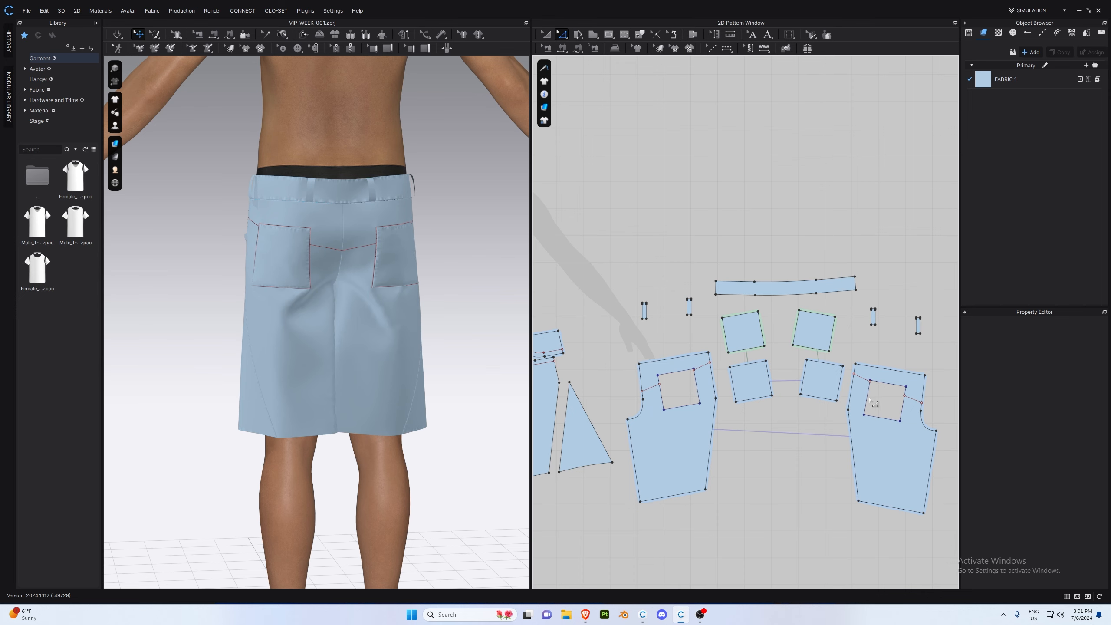
mouse_move(379, 306)
right_down()
mouse_move(314, 308)
mouse_move(444, 308)
mouse_move(380, 313)
right_up()
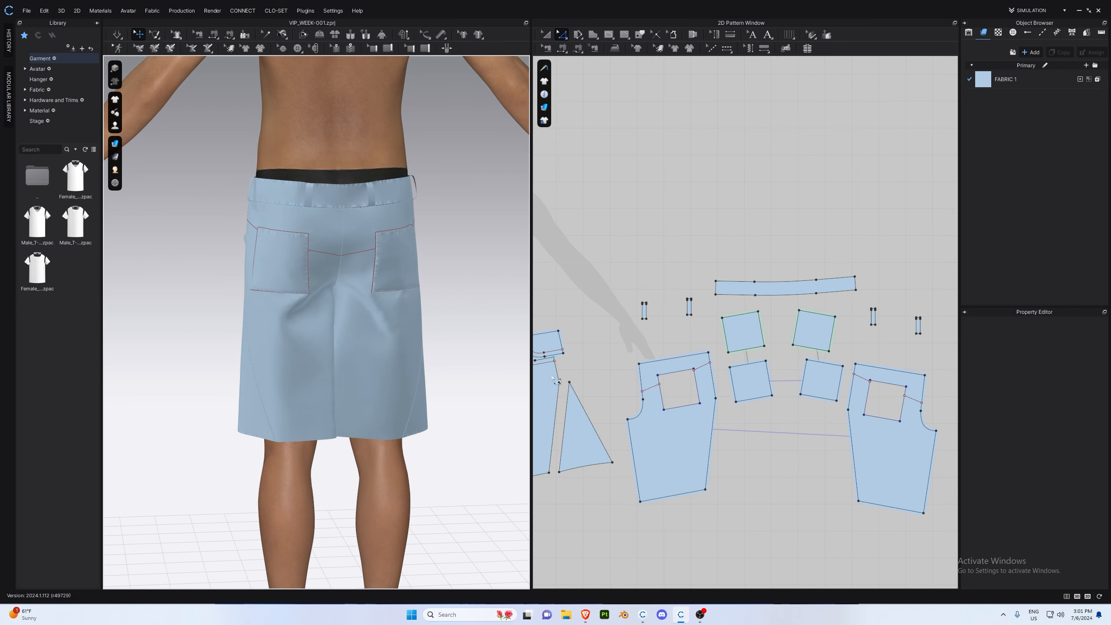
right_click(664, 393)
click(717, 262)
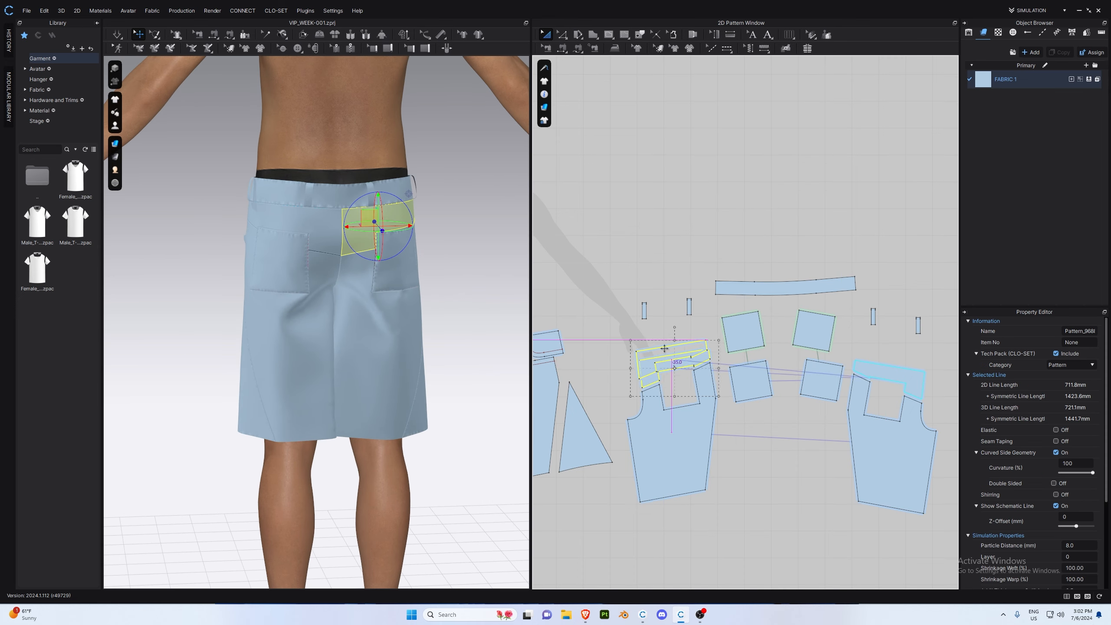
drag(859, 362, 859, 353)
- Add puckering along the back yoke seams and turn the garment back to its front
mouse_move(334, 262)
right_down()
mouse_move(375, 263)
mouse_move(334, 263)
right_up()
scroll(349, 264, up, 3)
click(763, 48)
scroll(778, 353, up, 4)
click(544, 392)
click(633, 354)
mouse_move(188, 177)
right_down()
mouse_move(256, 174)
mouse_move(181, 180)
right_up()
right_drag(374, 236, 355, 252)
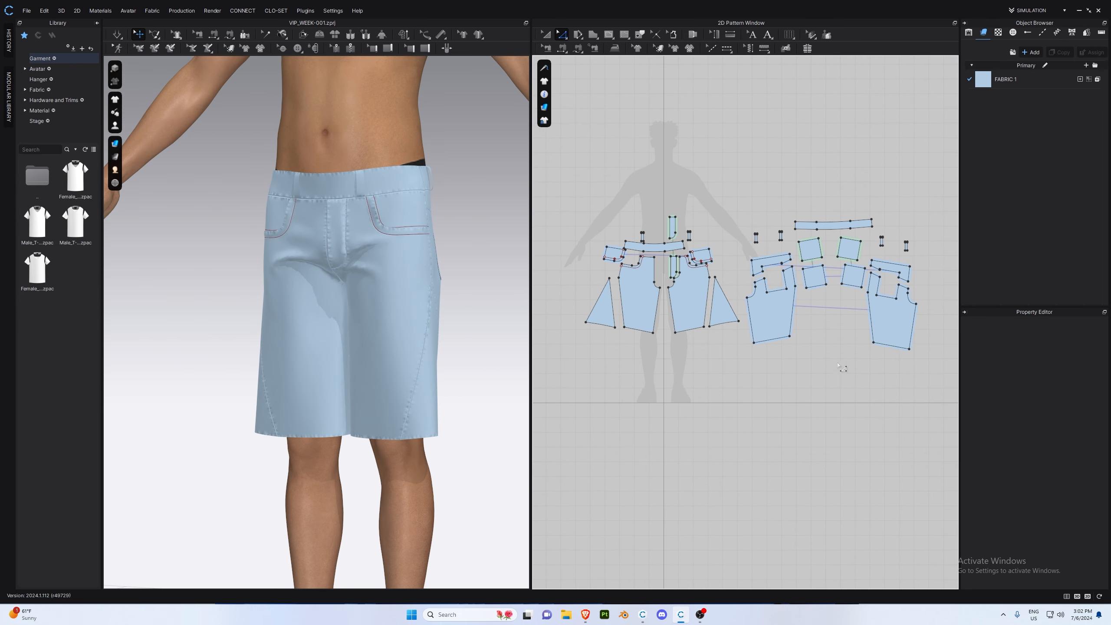
- Offset the hem edges of all leg and side panels as two internal lines spaced 15 mm apart
click(894, 346)
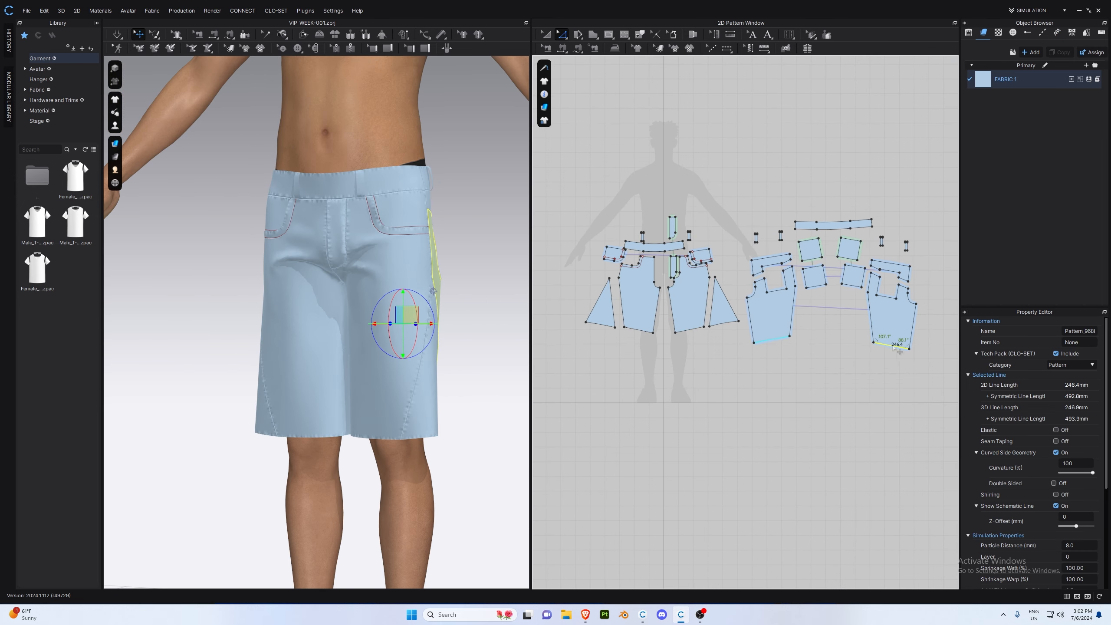
shift+click(724, 323)
shift+click(691, 329)
shift+click(637, 330)
shift+click(594, 324)
scroll(703, 333, up, 4)
right_click(680, 329)
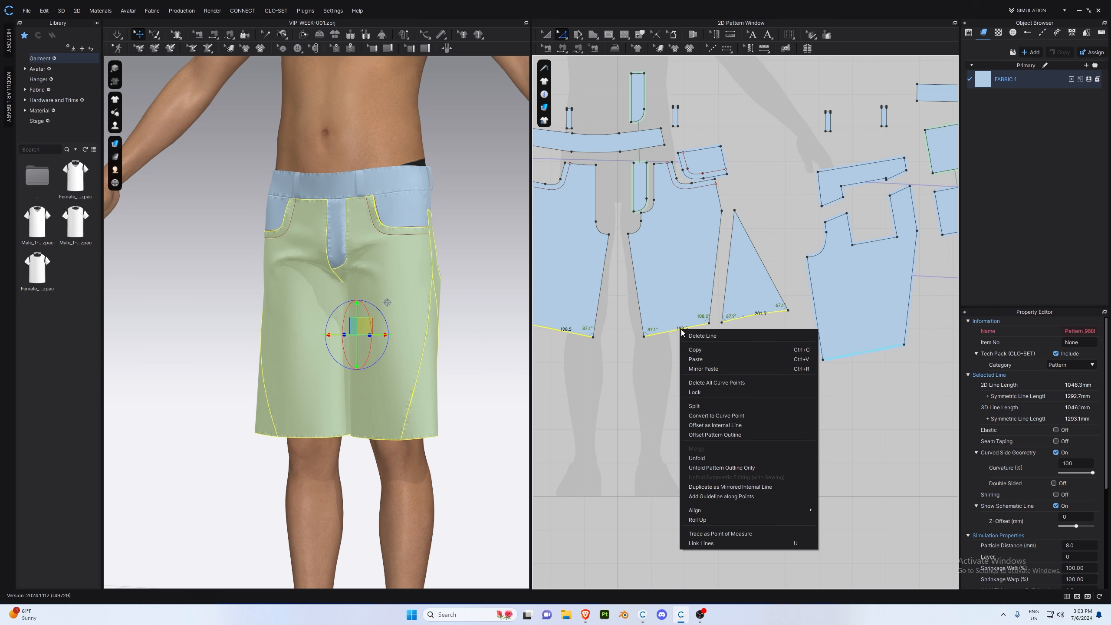
click(732, 426)
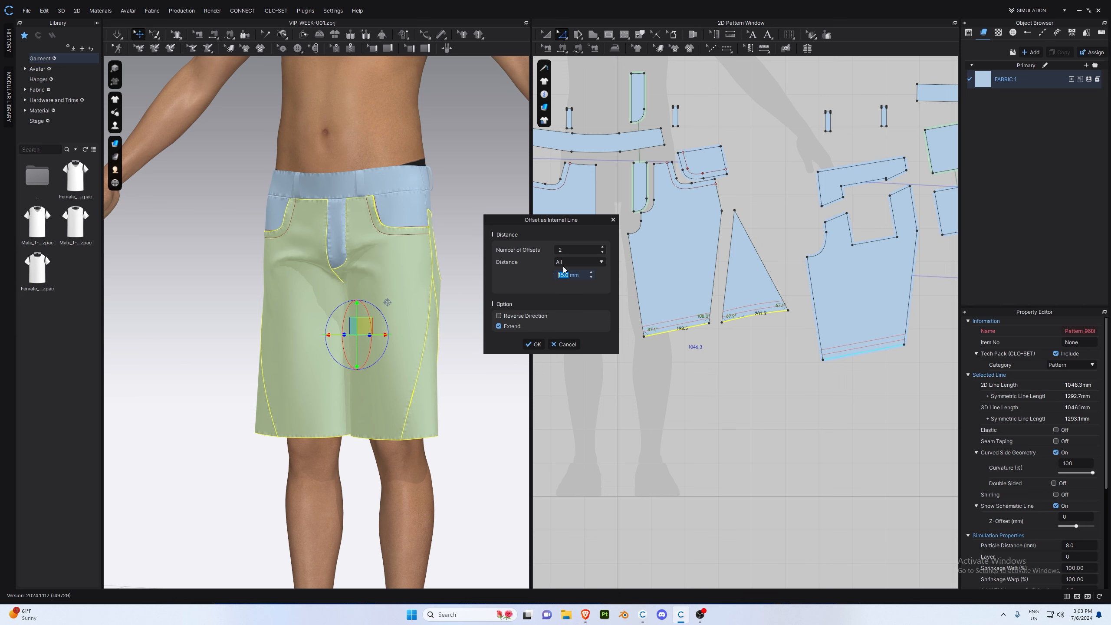
click(533, 344)
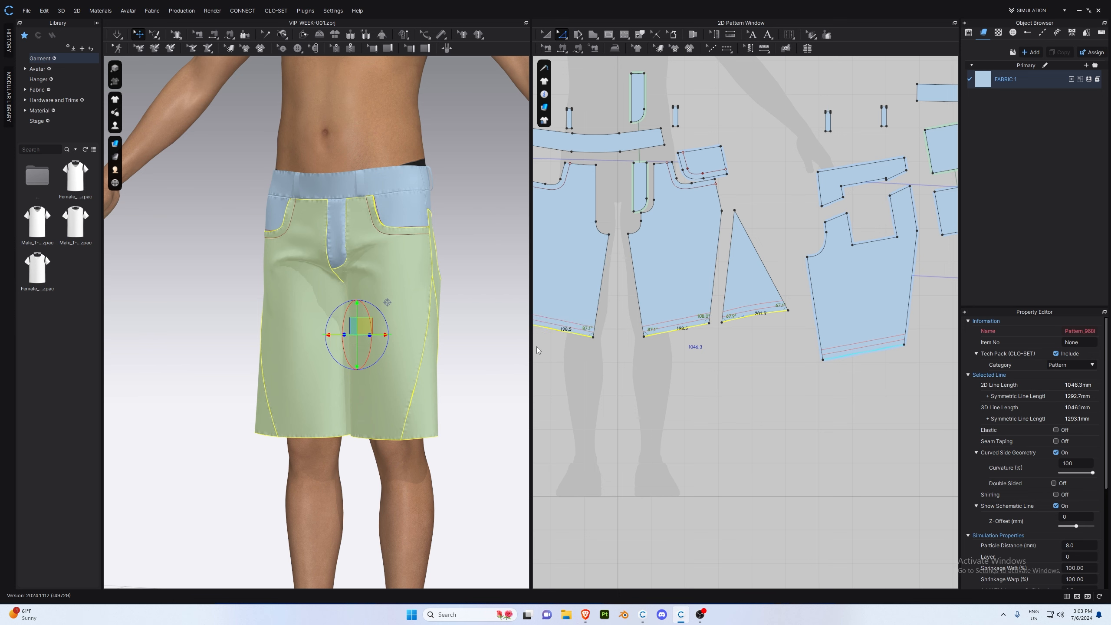
- Cut and sew the leg and side panels along the offset hem lines
right_click(693, 320)
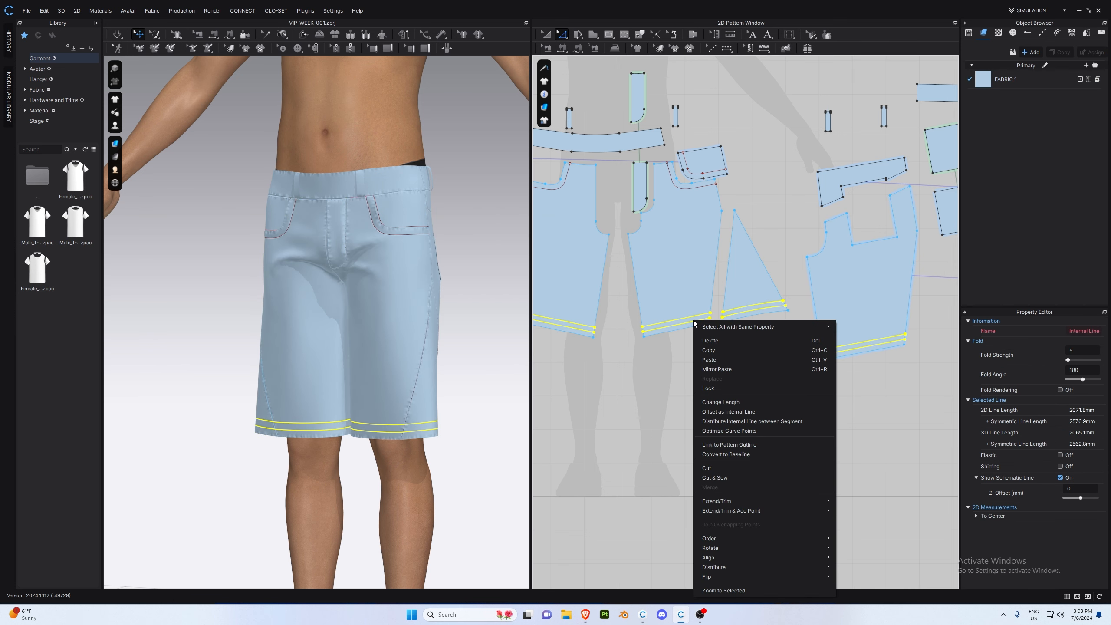
click(720, 477)
right_drag(247, 377, 312, 343)
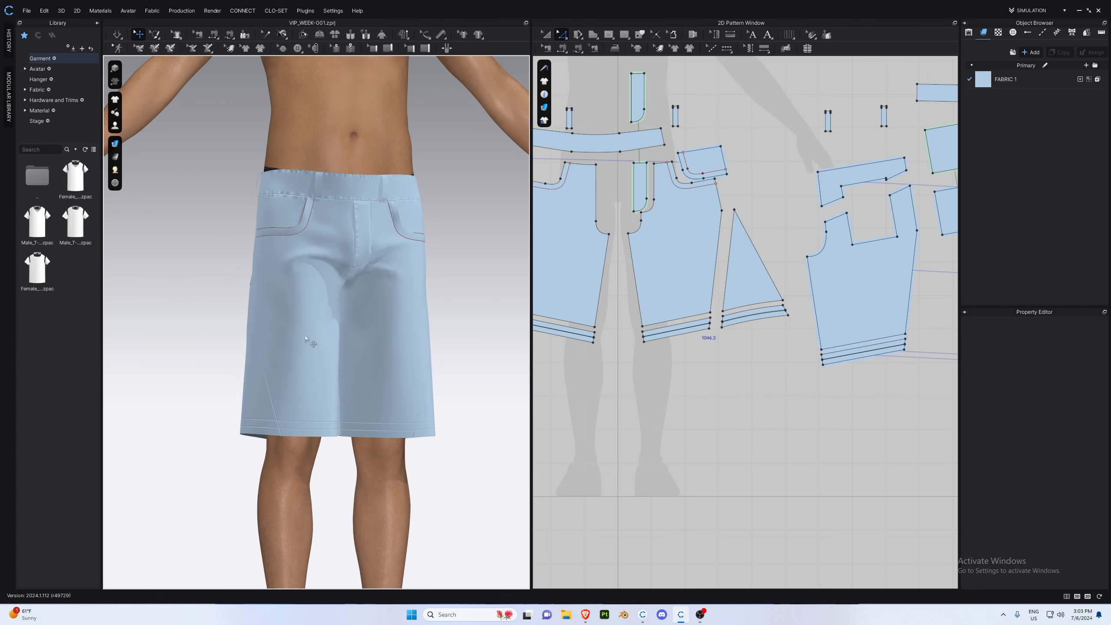
- Add puckering along the seams and edges of the hem strips on the front, side and back panels
click(763, 48)
scroll(669, 308, up, 6)
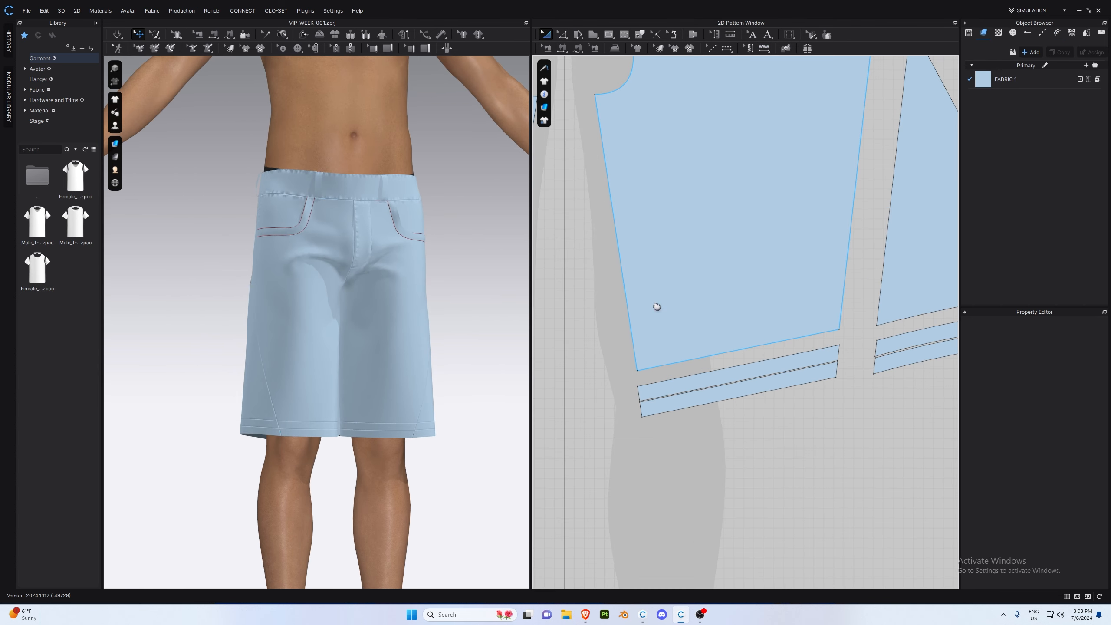
scroll(809, 348, down, 4)
click(682, 348)
click(700, 343)
click(889, 341)
click(890, 349)
click(892, 324)
middle_drag(927, 330, 638, 353)
click(721, 347)
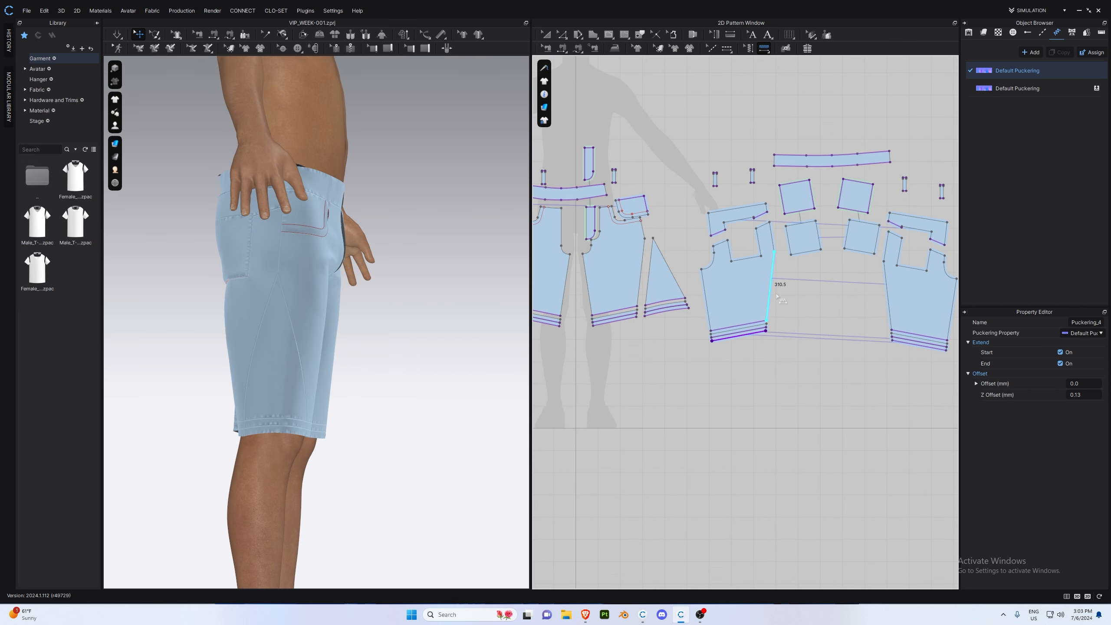
- Add puckering along the outer seams of both front leg panels
click(640, 282)
middle_drag(628, 281, 768, 284)
click(652, 282)
right_drag(377, 345, 294, 355)
- Draw a vertical internal line through the center of the front waistband and extend it to the pattern outline
scroll(720, 204, up, 6)
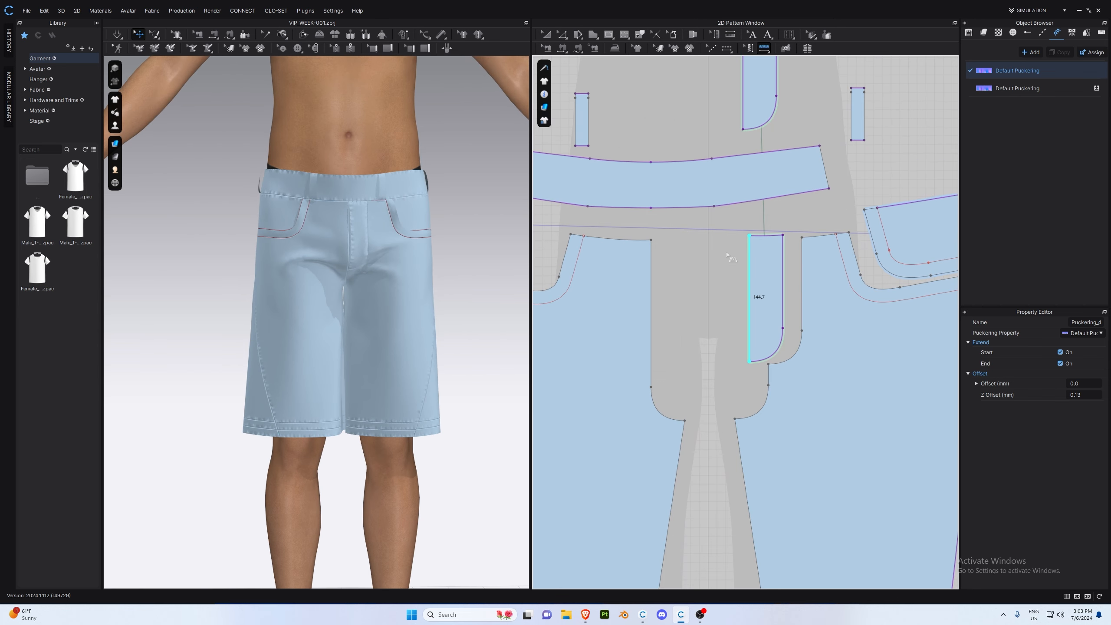
key(z)
middle_drag(716, 243, 771, 281)
scroll(366, 223, up, 3)
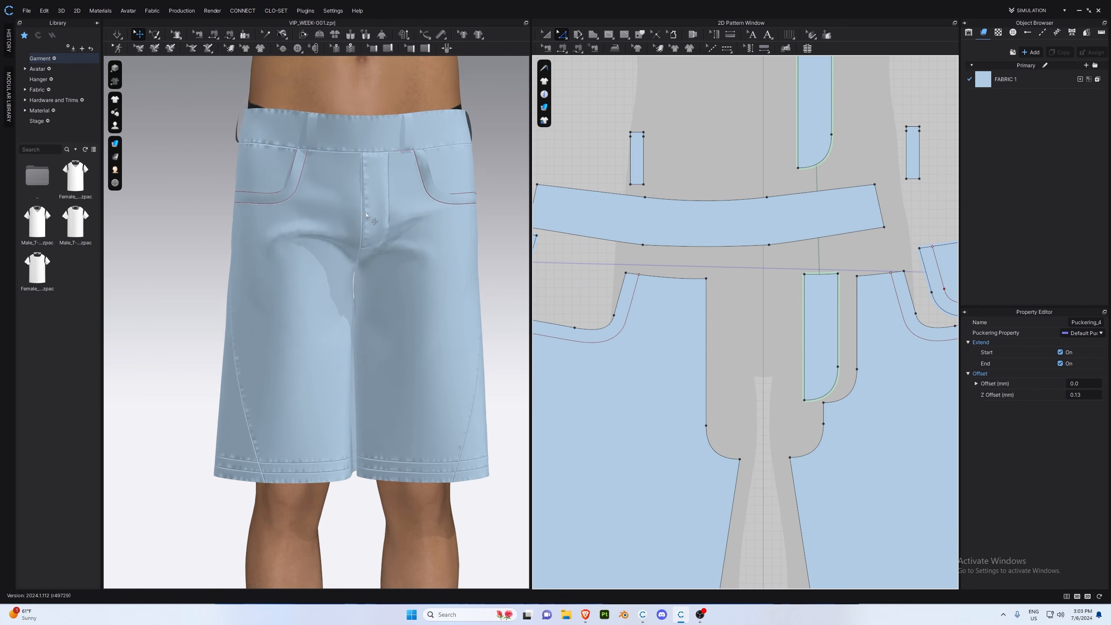
middle_drag(379, 164, 353, 252)
right_drag(344, 214, 330, 228)
click(608, 34)
click(608, 36)
click(628, 48)
scroll(669, 207, up, 4)
click(751, 198)
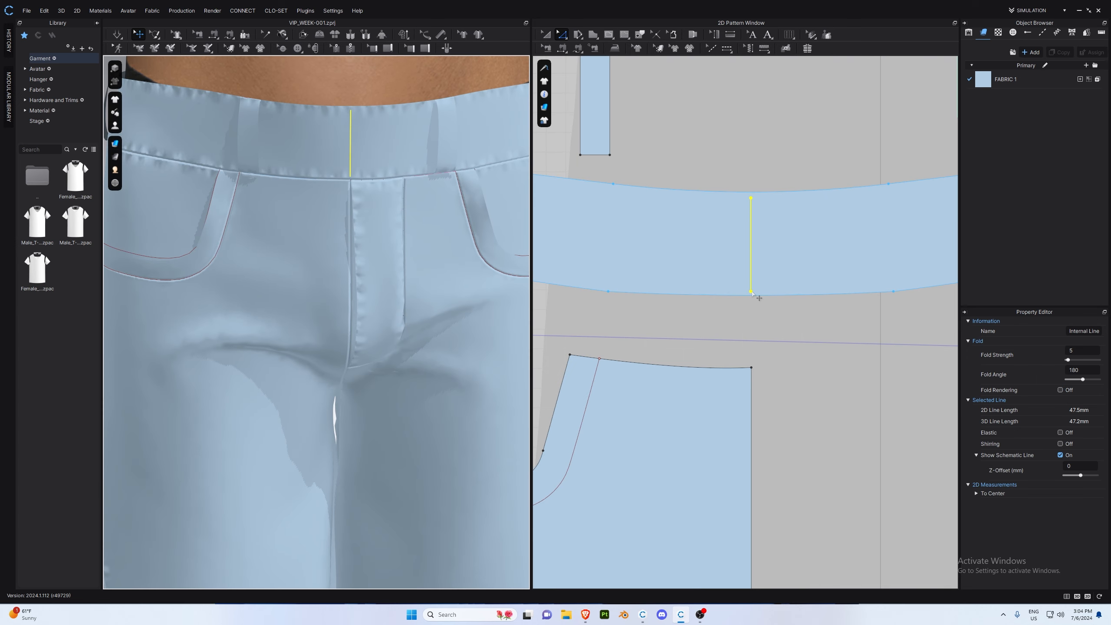
right_click(751, 291)
mouse_move(831, 452)
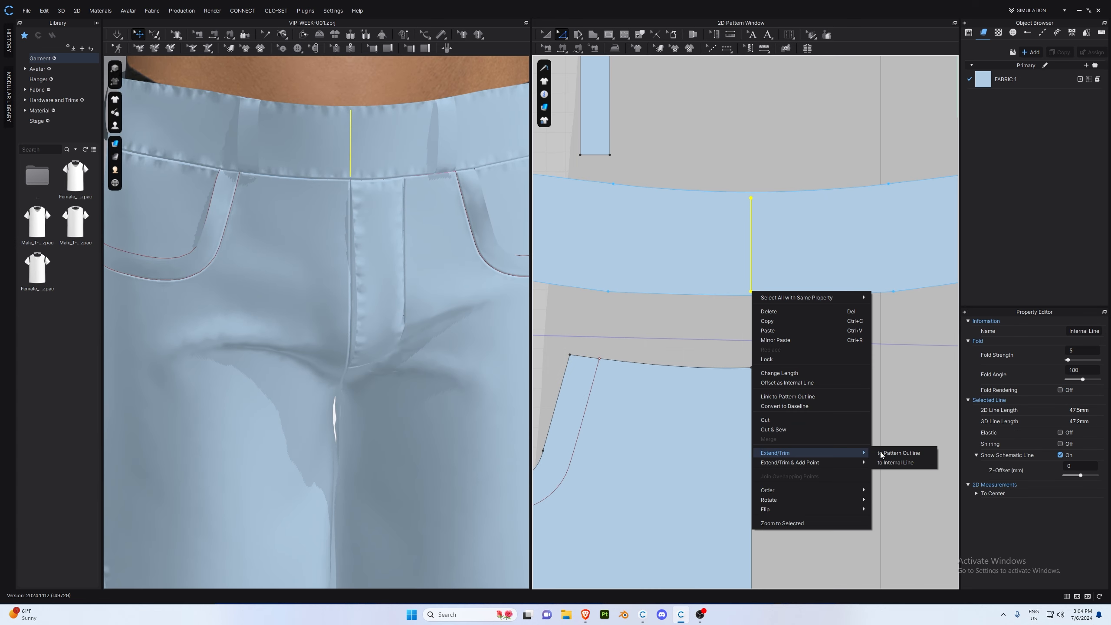
click(906, 462)
- Cut and sew the front waistband along the center line and move the two halves apart
scroll(502, 331, down, 3)
click(750, 244)
right_click(750, 242)
click(793, 386)
scroll(763, 297, down, 3)
drag(763, 296, 759, 279)
- Extend the center edge of the left-hand front waistband piece by 40 mm, keeping an internal line at the original edge
key(n)
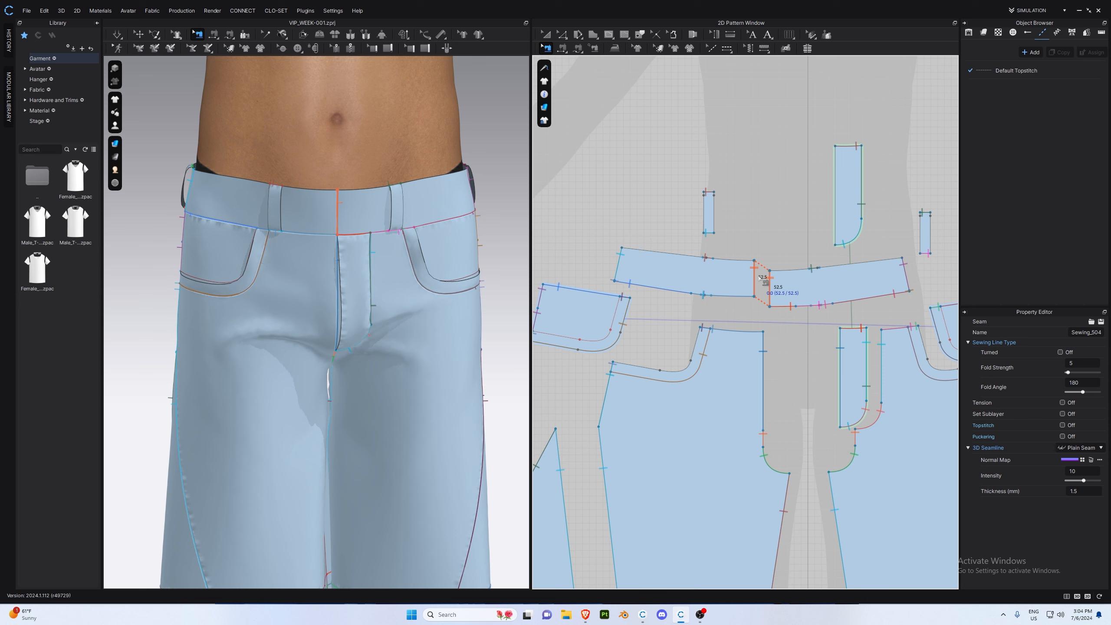
key(z)
click(754, 278)
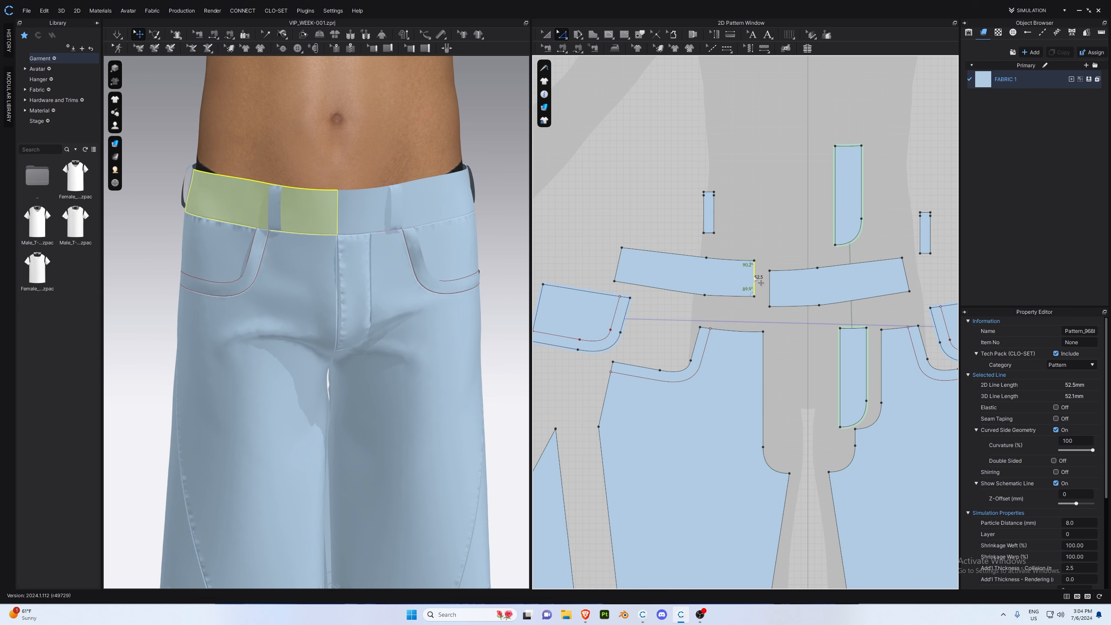
right_click(754, 278)
click(814, 380)
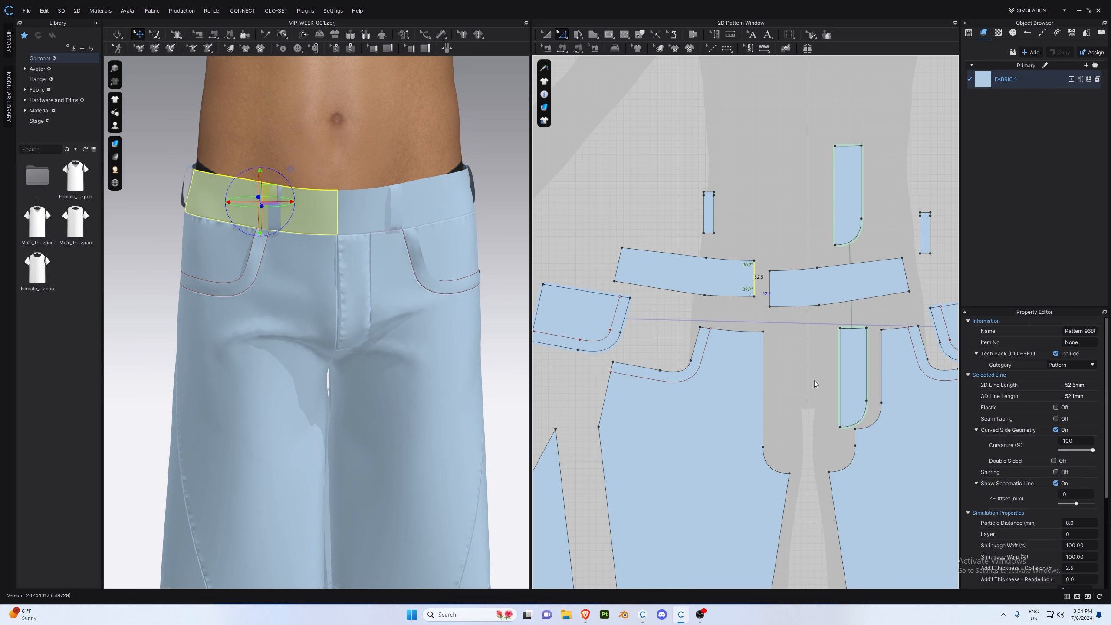
text(40)
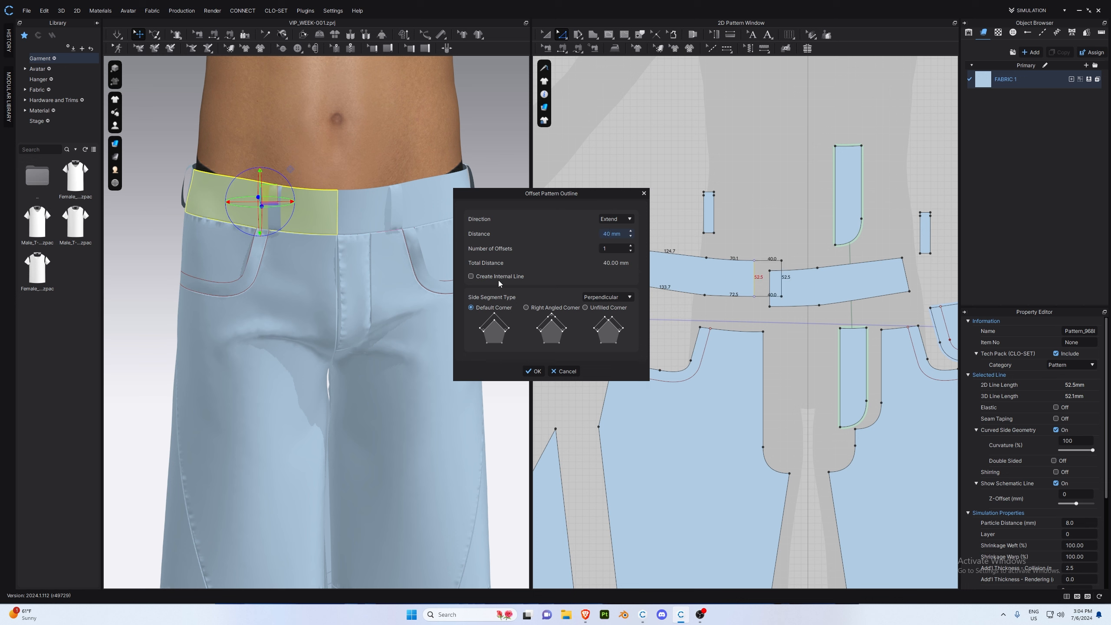
click(534, 371)
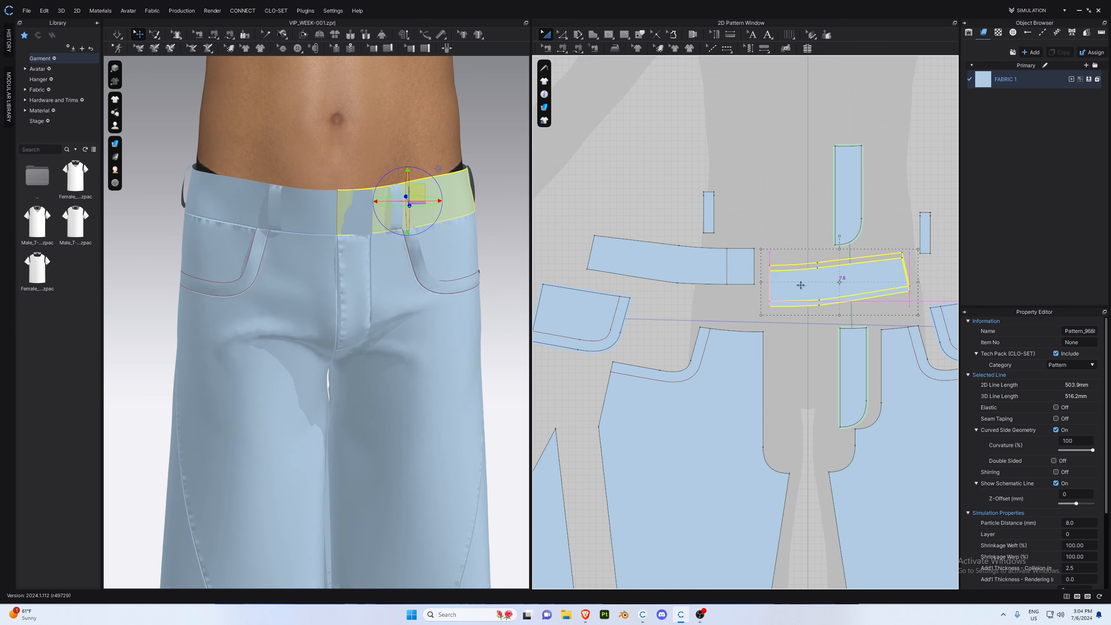
- Sew the center edge of the right-hand front waistband piece to the internal line on the extended piece
drag(801, 283, 795, 287)
click(783, 253)
key(b)
key(n)
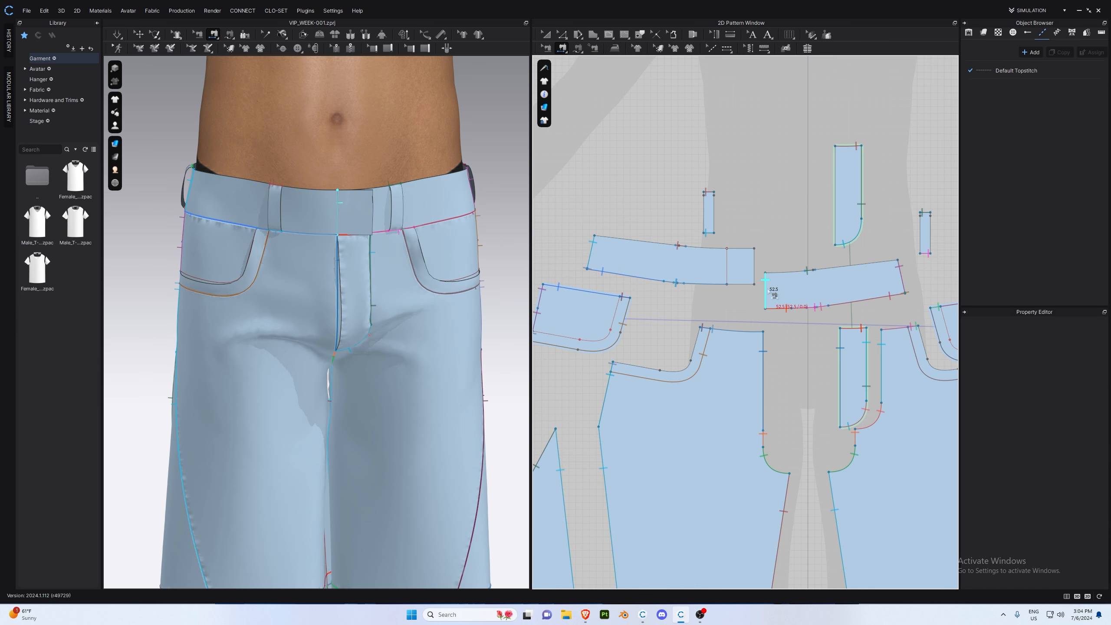
click(768, 285)
click(728, 267)
click(744, 249)
key(Escape)
- Free-sew the upper and lower edges of the waistband extension to the matching stretches of the right-hand waistband piece
key(m)
click(727, 248)
click(754, 249)
click(766, 273)
click(792, 272)
click(727, 284)
click(755, 285)
click(766, 310)
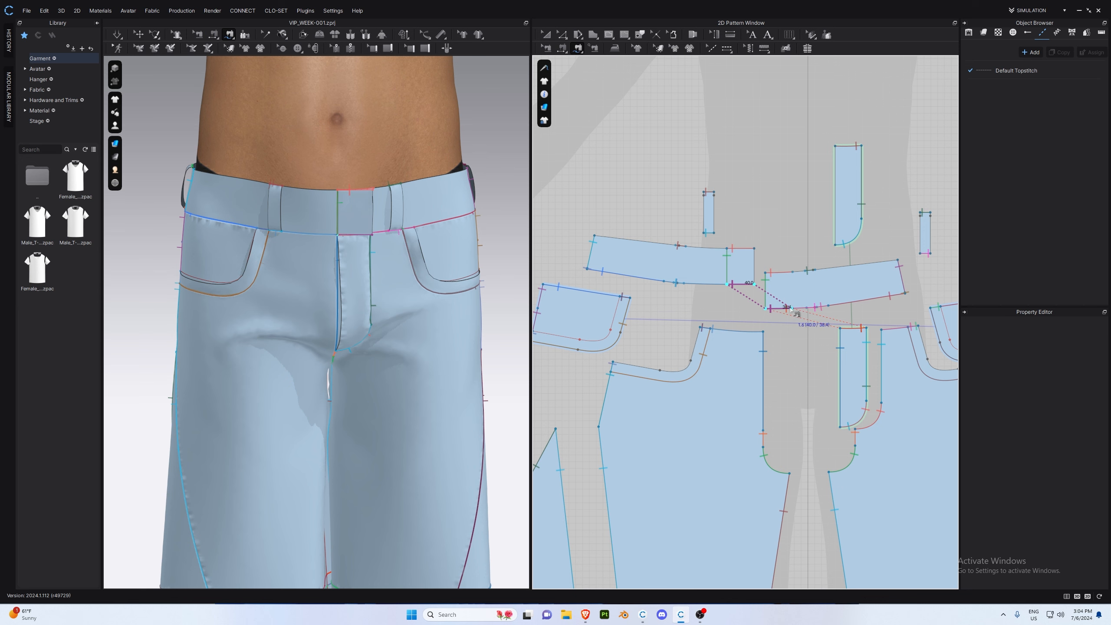
click(792, 309)
- Set the layer order so the right-hand front waistband piece lies over the extended piece
scroll(792, 309, down, 1)
middle_drag(792, 309, 730, 303)
key(a)
click(785, 51)
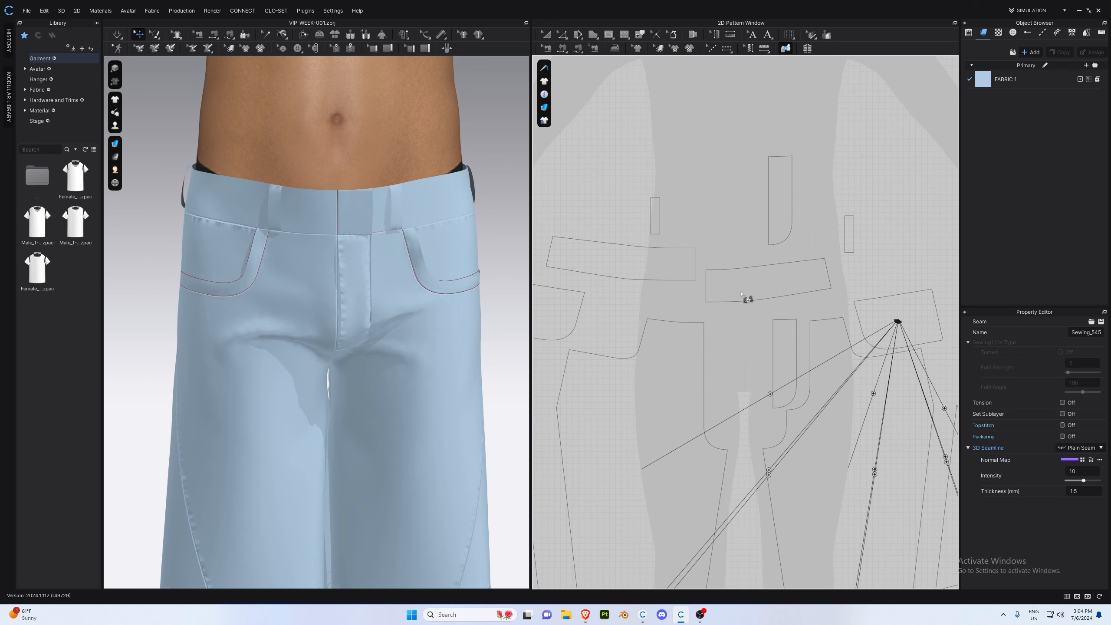
click(769, 280)
click(623, 258)
right_drag(431, 264, 377, 221)
key(a)
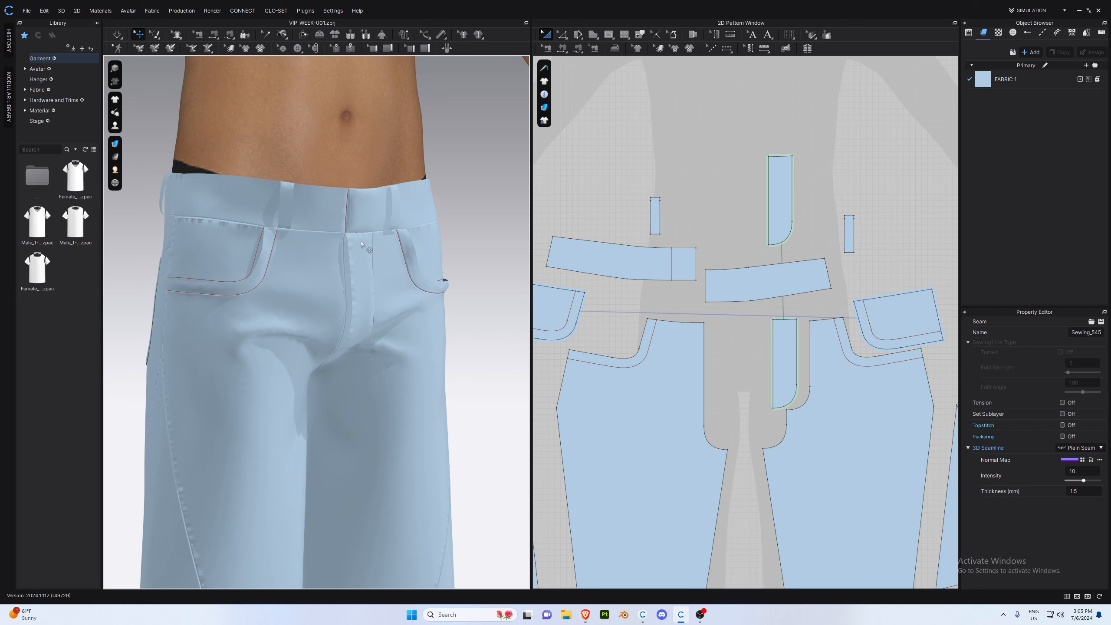
- Add puckering along the edges of the front waistband pieces
scroll(362, 245, down, 3)
mouse_move(413, 291)
right_down()
mouse_move(331, 299)
mouse_move(397, 296)
right_up()
click(761, 50)
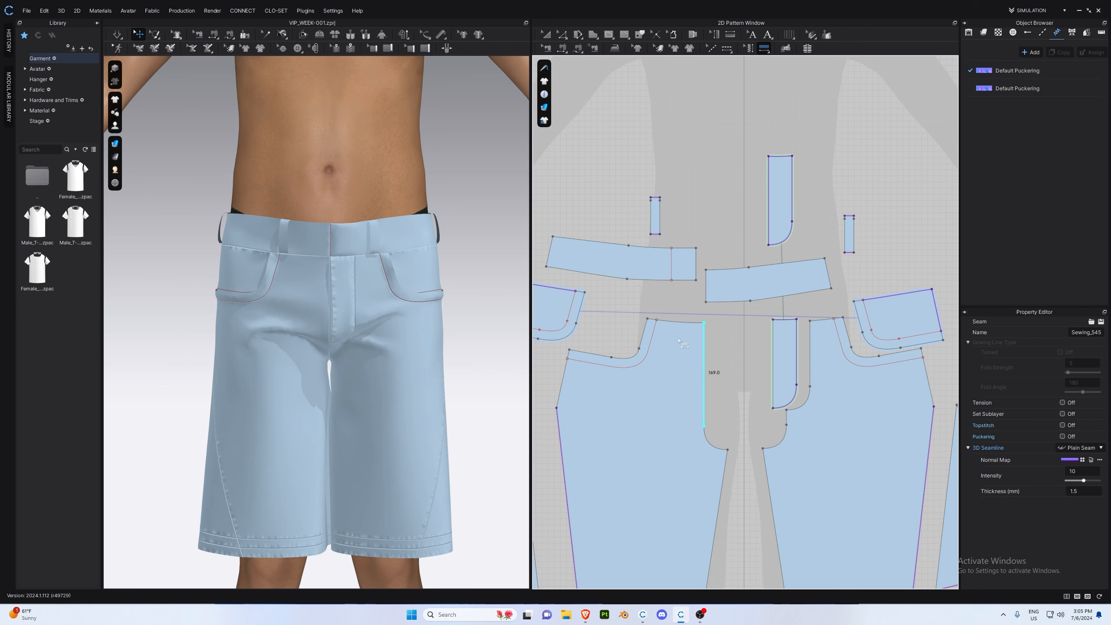
right_drag(350, 267, 391, 259)
click(596, 241)
click(649, 247)
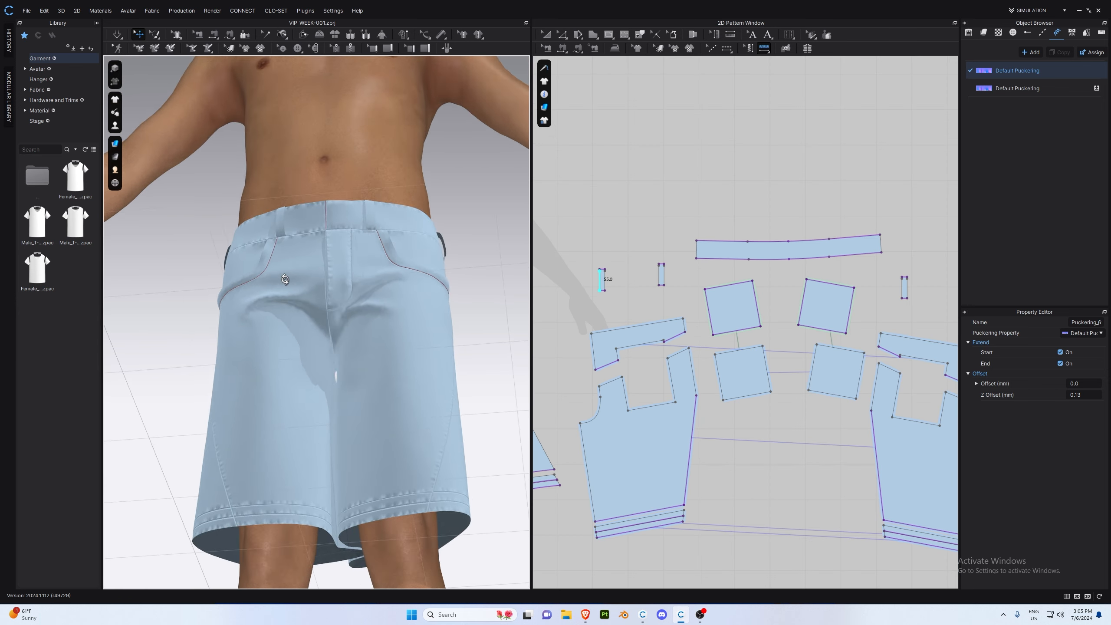
- Add puckering along the remaining seams of the back panels and yokes
right_drag(285, 279, 295, 307)
middle_drag(701, 359, 738, 349)
scroll(737, 349, down, 5)
scroll(663, 400, up, 6)
click(661, 400)
right_drag(368, 304, 460, 389)
middle_drag(841, 335, 598, 280)
scroll(842, 241, down, 3)
click(867, 240)
scroll(598, 281, down, 2)
middle_drag(771, 280, 664, 305)
right_drag(490, 326, 258, 313)
middle_drag(891, 296, 835, 280)
click(740, 269)
right_drag(258, 298, 437, 297)
- Add puckering along the pocket openings of both front leg panels
middle_drag(546, 303, 831, 339)
click(690, 320)
click(808, 324)
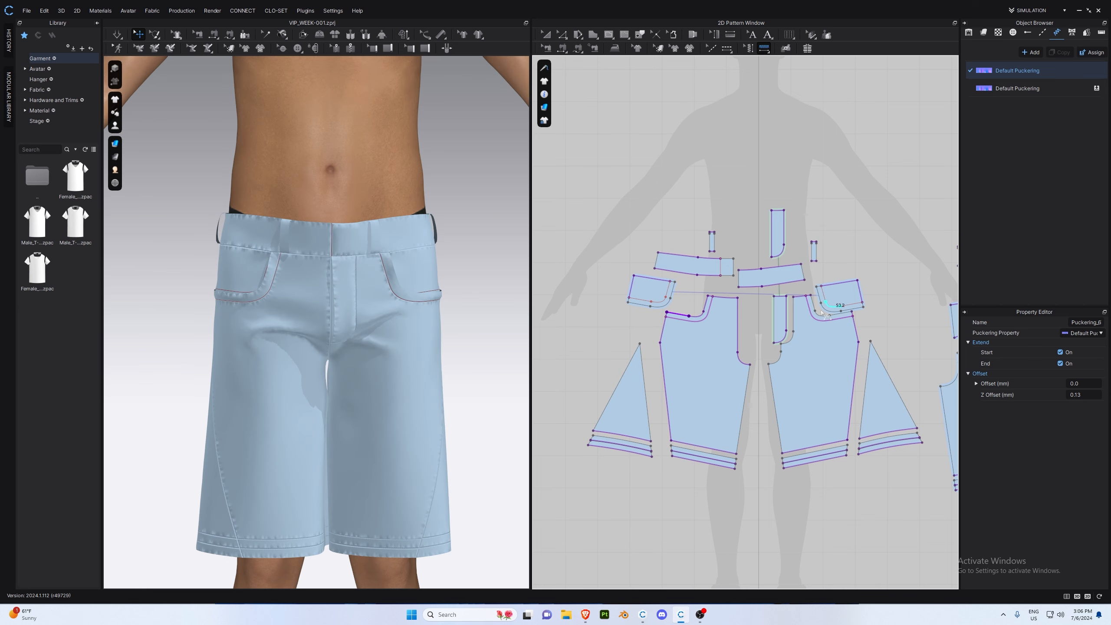
scroll(702, 252, up, 5)
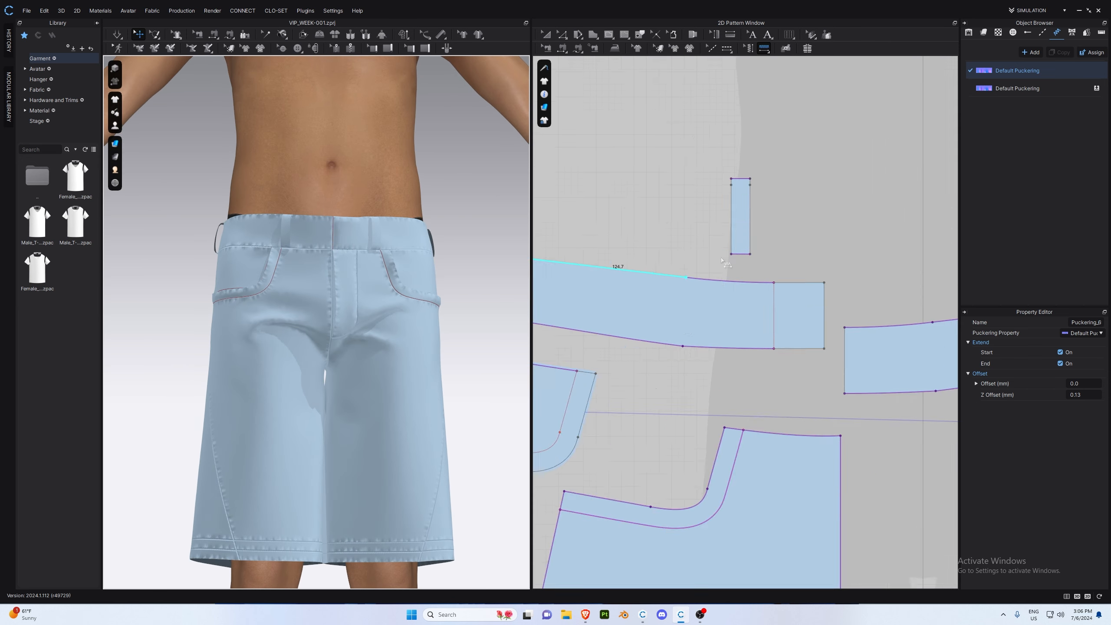
scroll(724, 250, down, 5)
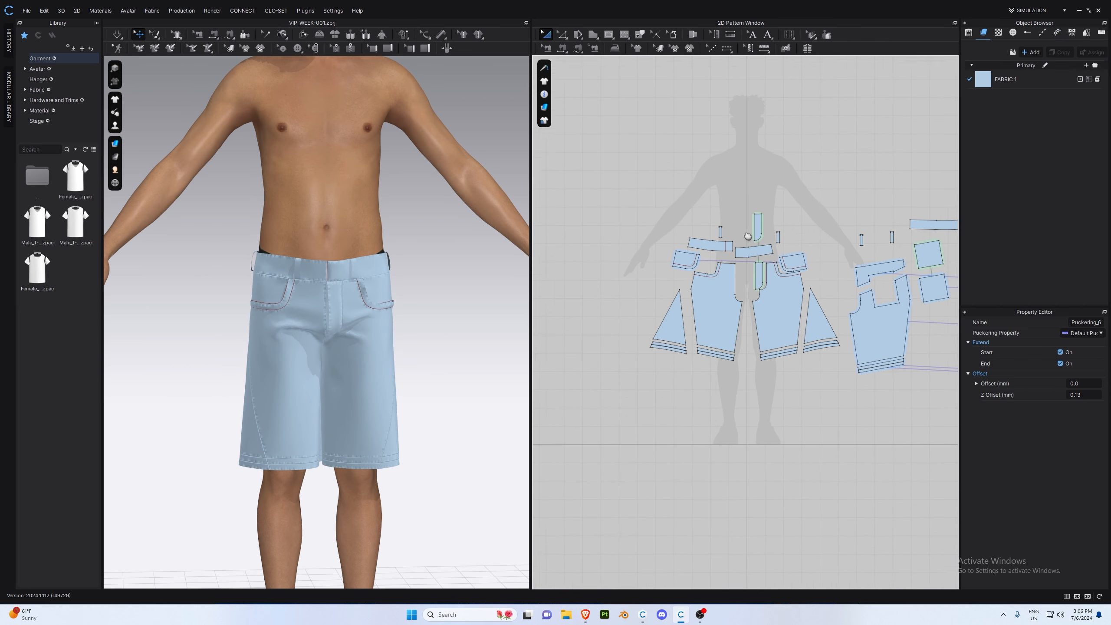
- Switch to the UV Editor workspace and reset the UV layout to the 2D pattern arrangement
middle_drag(724, 251, 676, 263)
click(1043, 11)
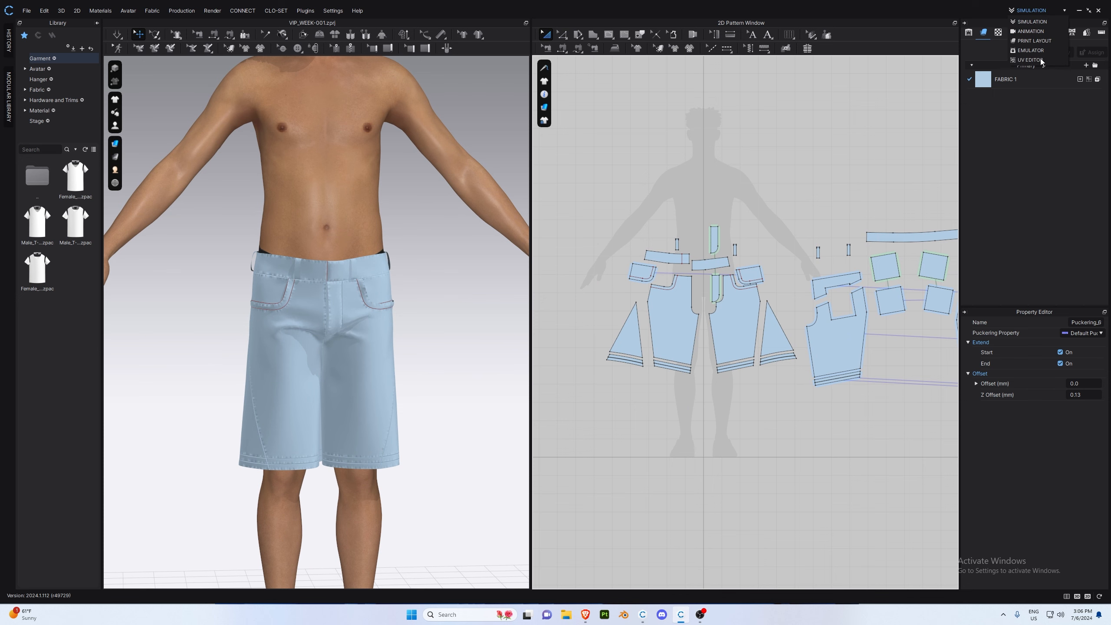
click(1046, 62)
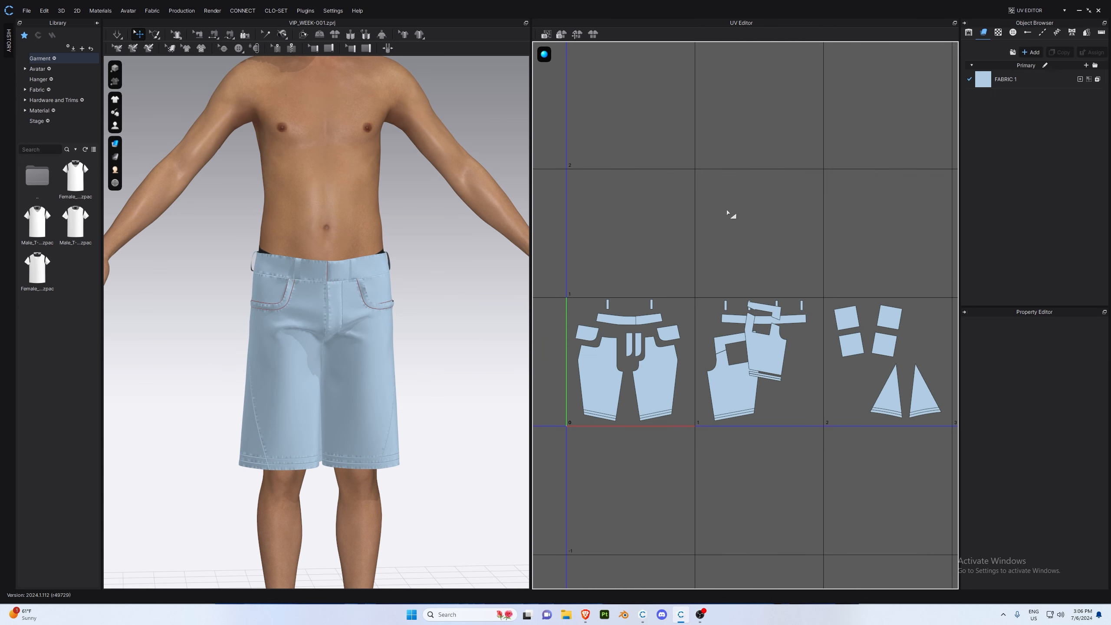
right_click(694, 211)
click(736, 226)
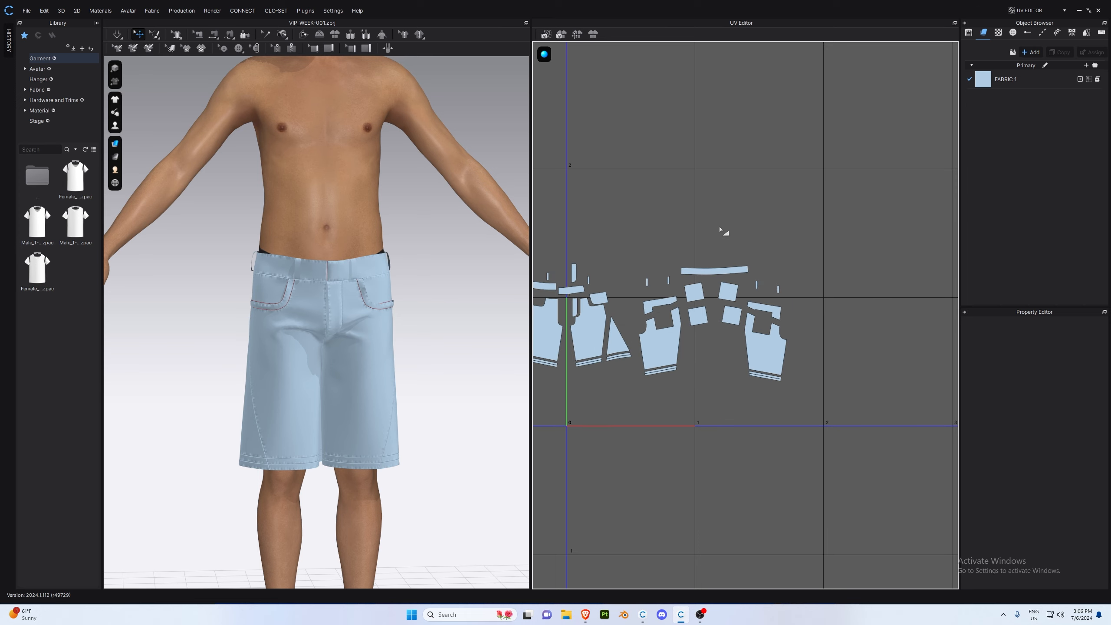
- Move the front pieces into the first UV tile and place the back pieces as a group beside them
drag(735, 348, 733, 348)
drag(748, 313, 844, 321)
drag(611, 231, 757, 342)
drag(706, 306, 751, 332)
click(772, 301)
middle_drag(776, 306, 727, 295)
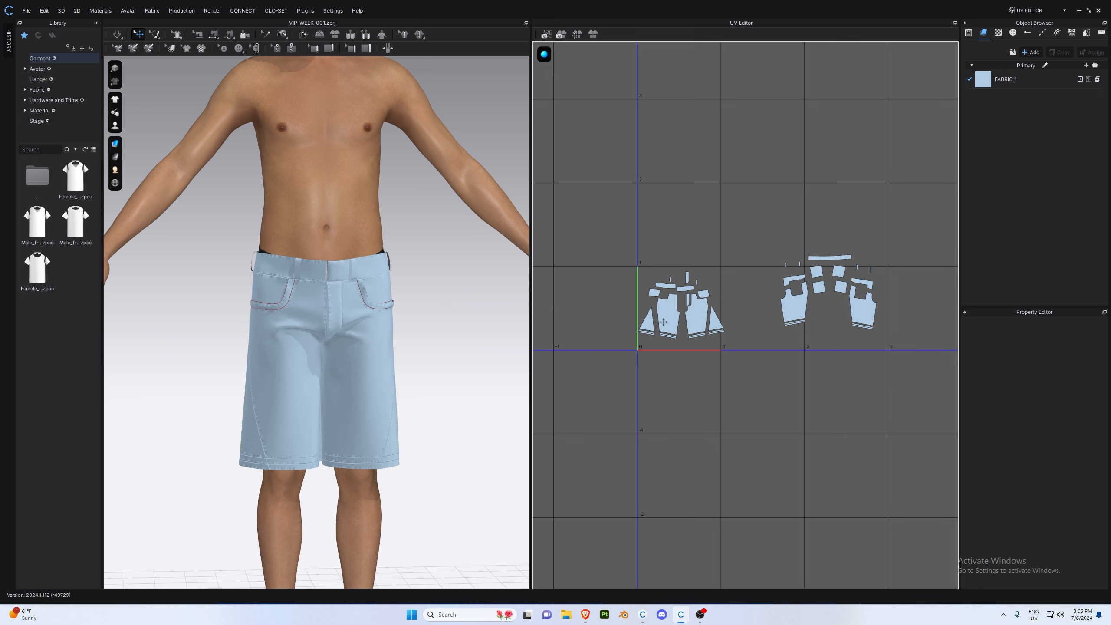
drag(755, 232, 896, 348)
drag(859, 312, 817, 327)
click(739, 377)
- Space the hem strips of the front and side panels apart from the panels and from each other in the UV layout
scroll(706, 361, up, 2)
middle_drag(612, 321, 691, 343)
scroll(690, 343, up, 3)
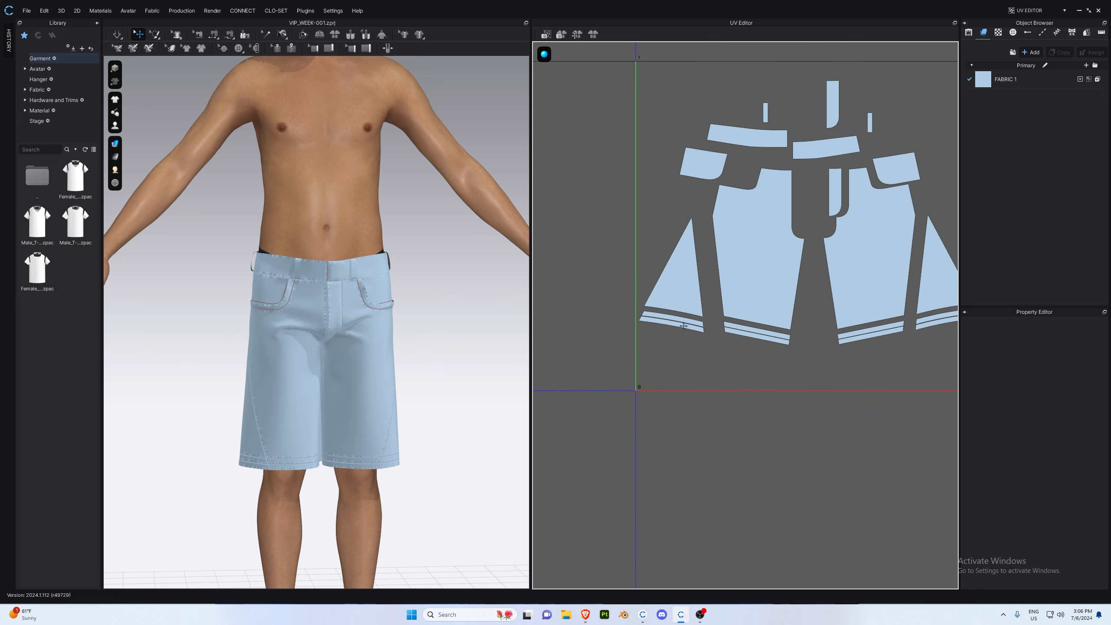
click(683, 326)
click(670, 346)
scroll(672, 337, up, 3)
drag(688, 302, 679, 321)
drag(711, 278, 703, 293)
mouse_move(884, 326)
mouse_down()
mouse_move(884, 356)
mouse_move(901, 327)
mouse_up()
middle_drag(904, 347, 642, 348)
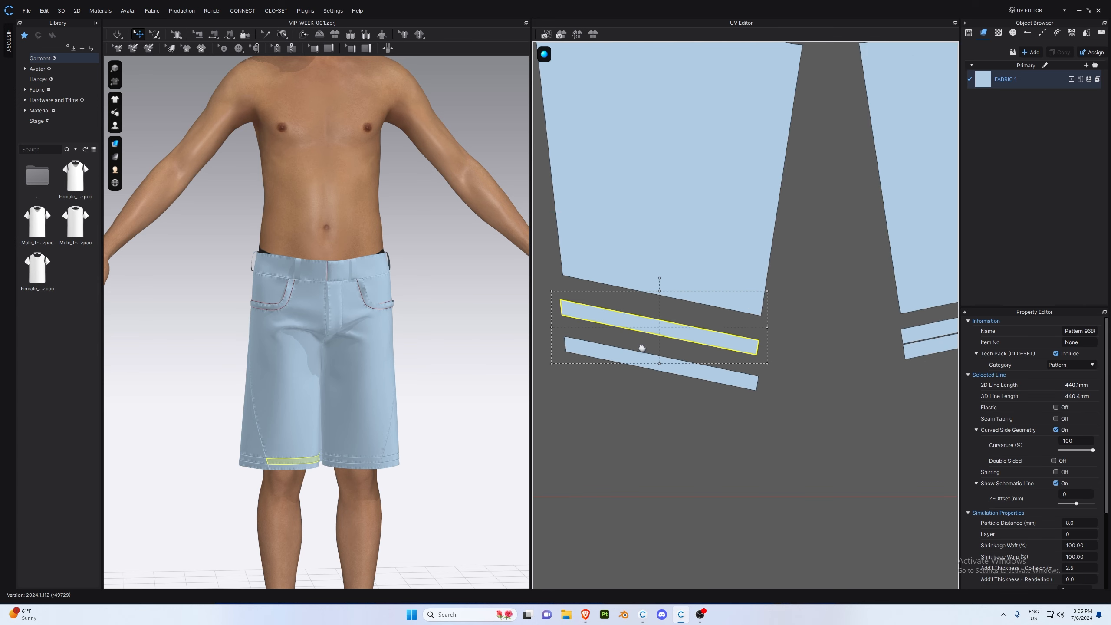
scroll(769, 306, down, 5)
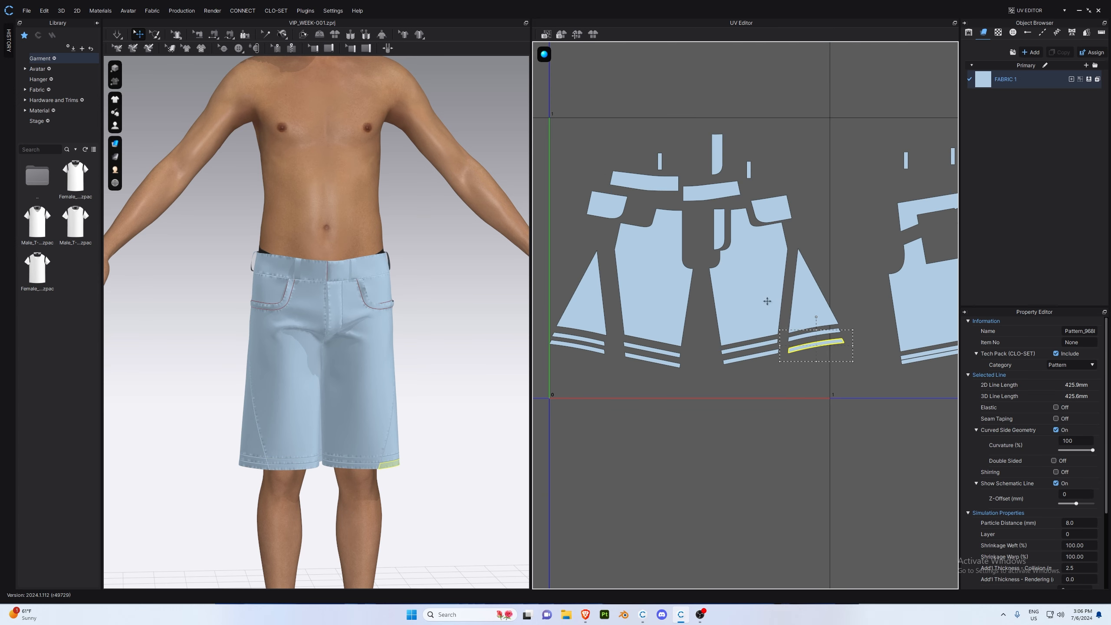
- Rearrange the front waistband piece, fly pieces and belt loop in the free space around the front leg panels
scroll(759, 184, up, 2)
drag(709, 249, 691, 249)
drag(703, 204, 711, 191)
drag(705, 149, 666, 141)
drag(749, 171, 693, 136)
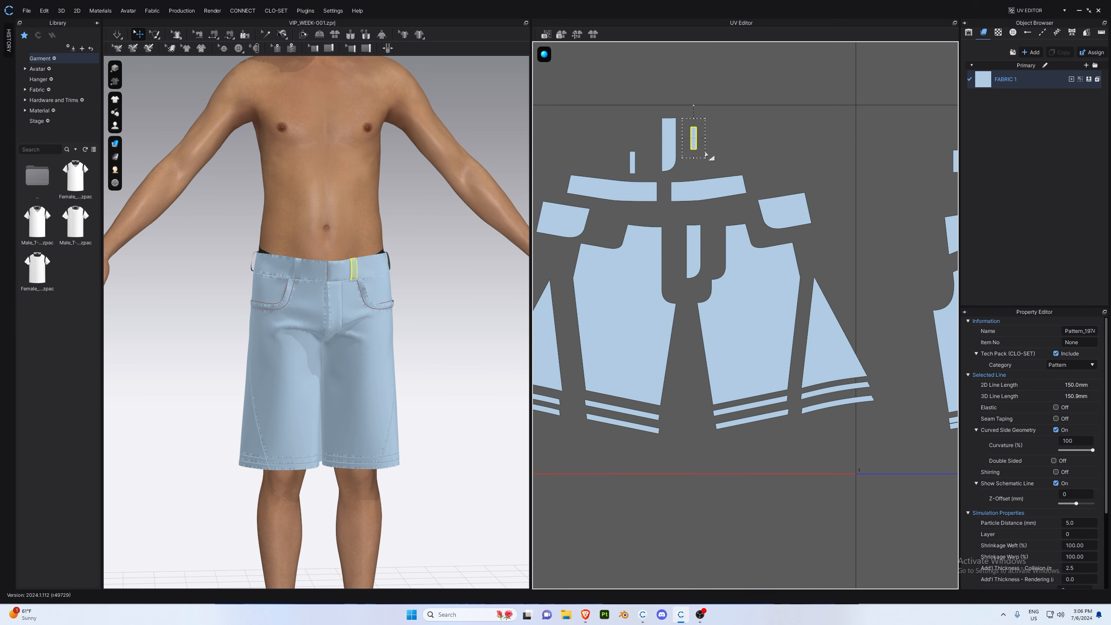
- Space the hem strips of the back leg panels apart in the UV layout
scroll(706, 154, down, 2)
middle_drag(705, 155, 814, 155)
drag(699, 204, 700, 199)
click(918, 188)
middle_drag(918, 188, 604, 213)
scroll(604, 213, down, 2)
click(725, 356)
drag(725, 355, 725, 363)
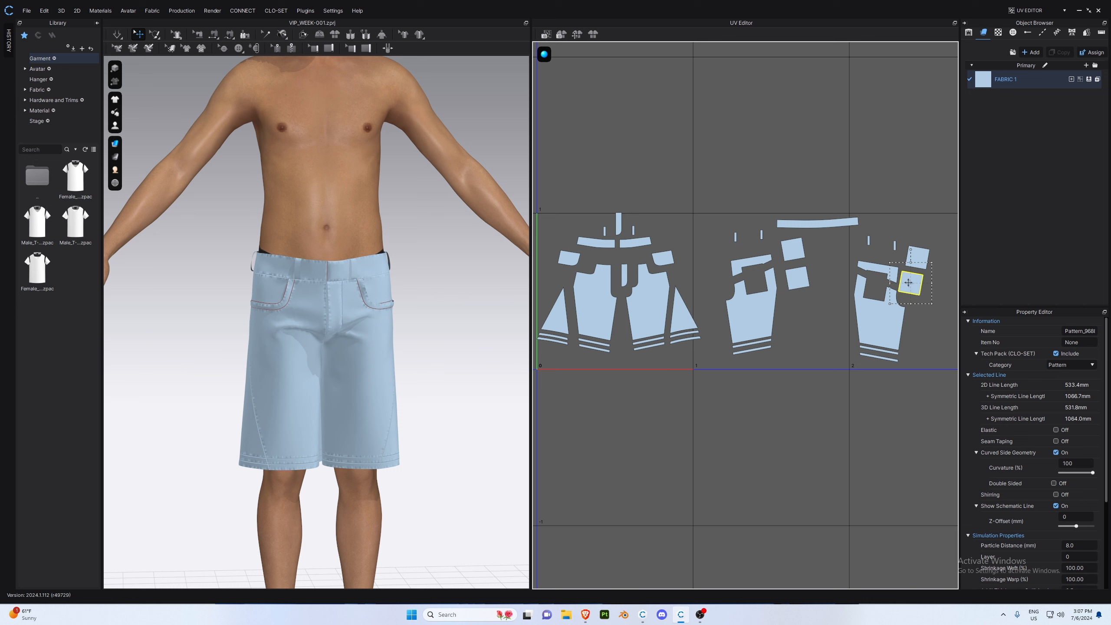
- Place the back pocket pairs outside the back leg panels and bring the two back panel groups together
drag(913, 284, 913, 284)
click(797, 275)
shift+click(794, 249)
drag(794, 245, 711, 249)
click(798, 238)
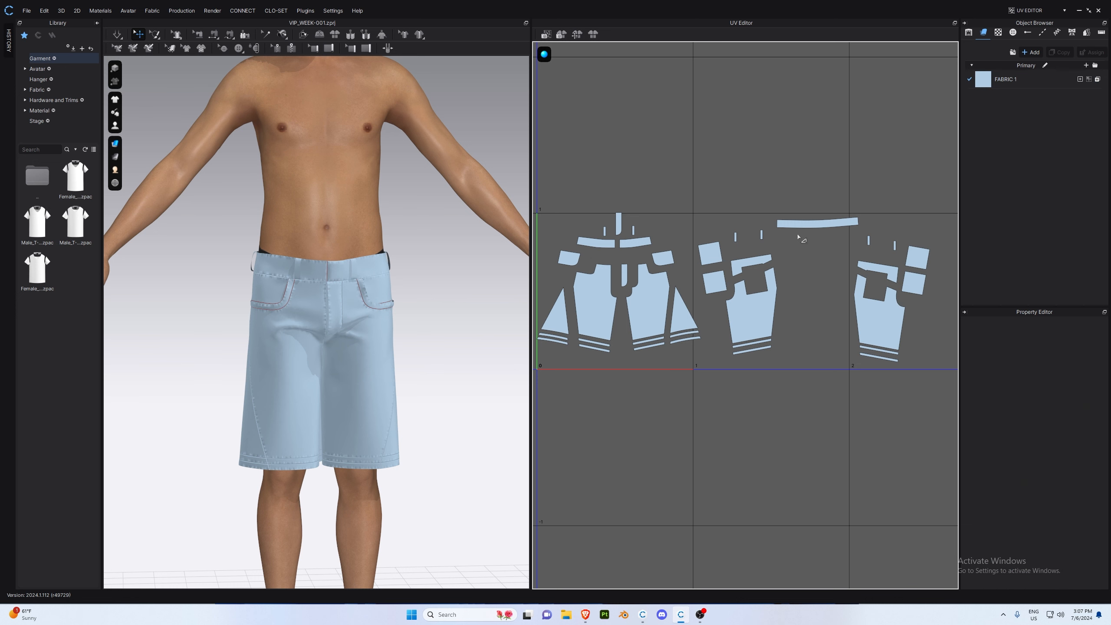
drag(879, 307, 807, 307)
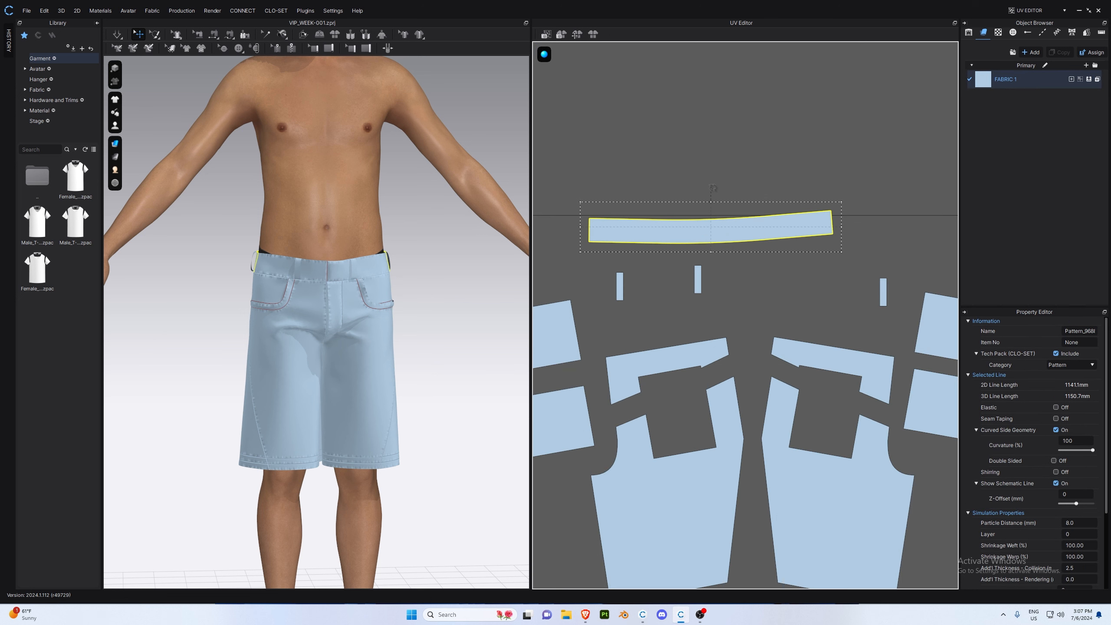
- Level the back waistband above the yokes and nest the loose fly piece between the front leg panels
drag(713, 188, 729, 236)
drag(862, 301, 802, 301)
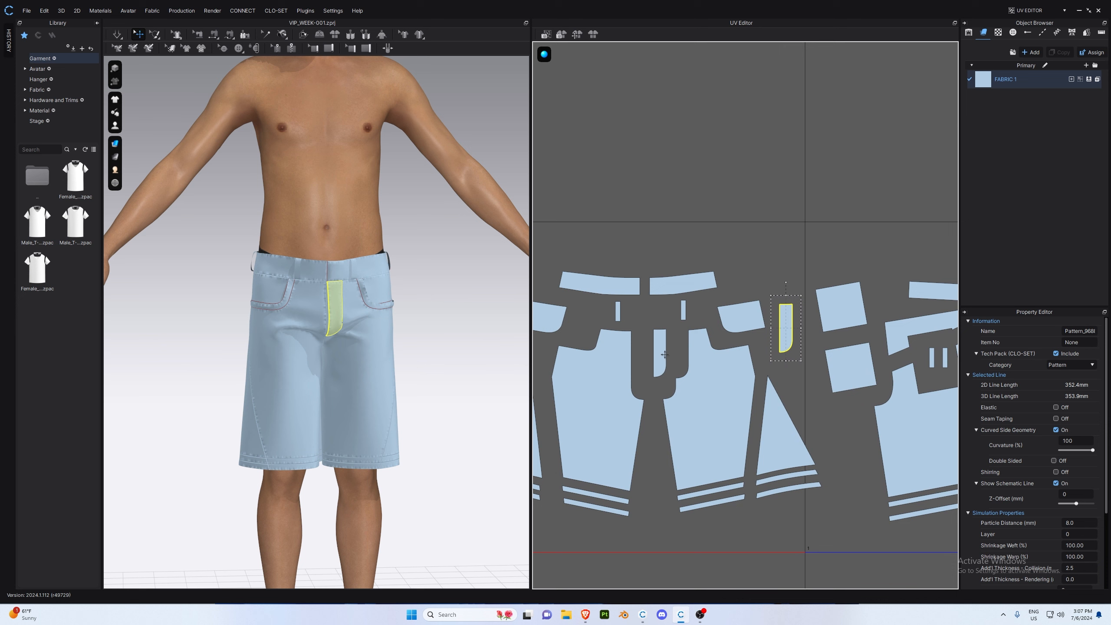
drag(787, 329, 643, 339)
scroll(612, 394, down, 5)
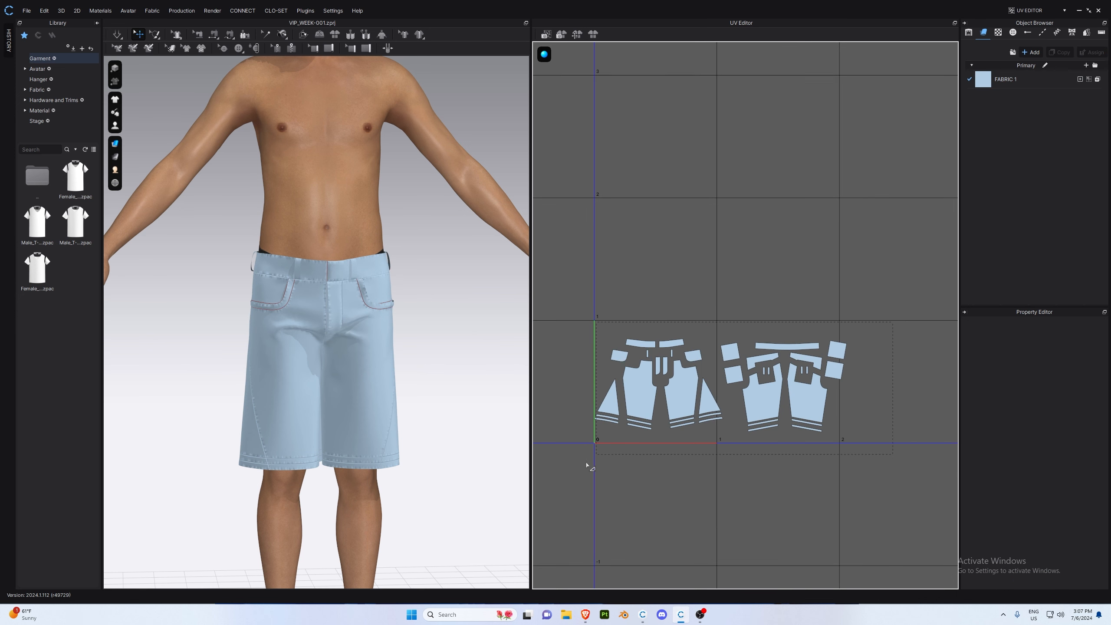
- Scale all UV pieces down together and position them so the front pieces fit inside the first tile
key(ctrl+a)
drag(856, 330, 824, 343)
drag(660, 403, 665, 412)
drag(827, 352, 835, 349)
click(875, 326)
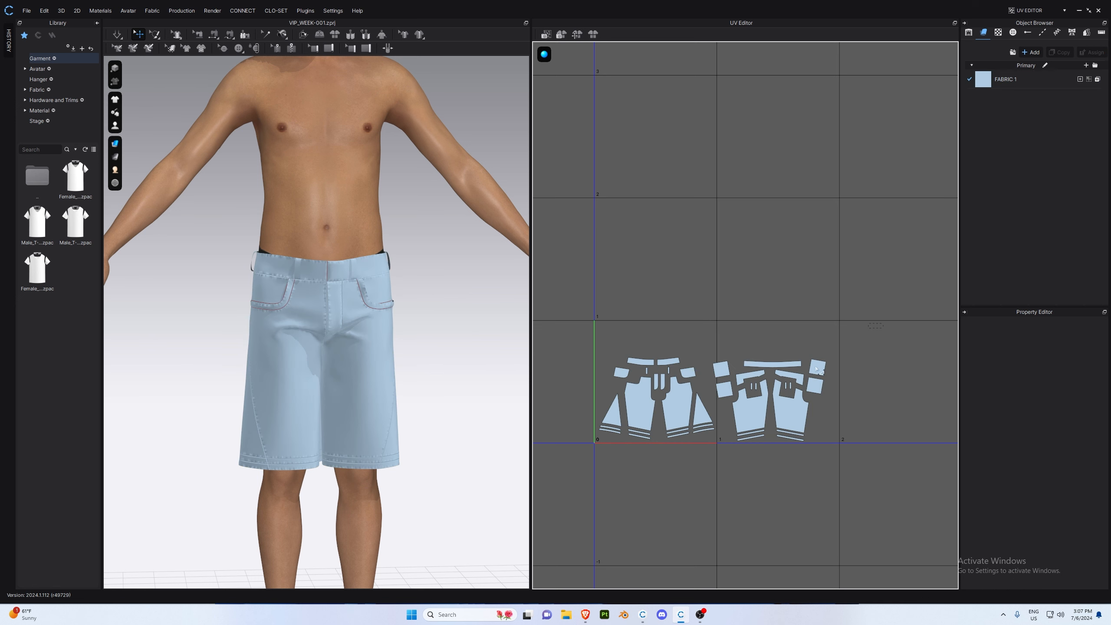
- Move all back pieces fully into the second UV tile
drag(714, 480, 714, 480)
shift+click(721, 370)
drag(748, 411, 754, 402)
click(837, 395)
- Raise the front pieces within the first UV tile and the back pieces within the second to center both groups
drag(720, 462, 719, 462)
drag(675, 404, 674, 389)
drag(871, 328, 796, 363)
drag(721, 452, 721, 453)
drag(864, 331, 711, 460)
drag(759, 397, 761, 389)
click(778, 322)
scroll(729, 347, up, 5)
scroll(700, 357, down, 4)
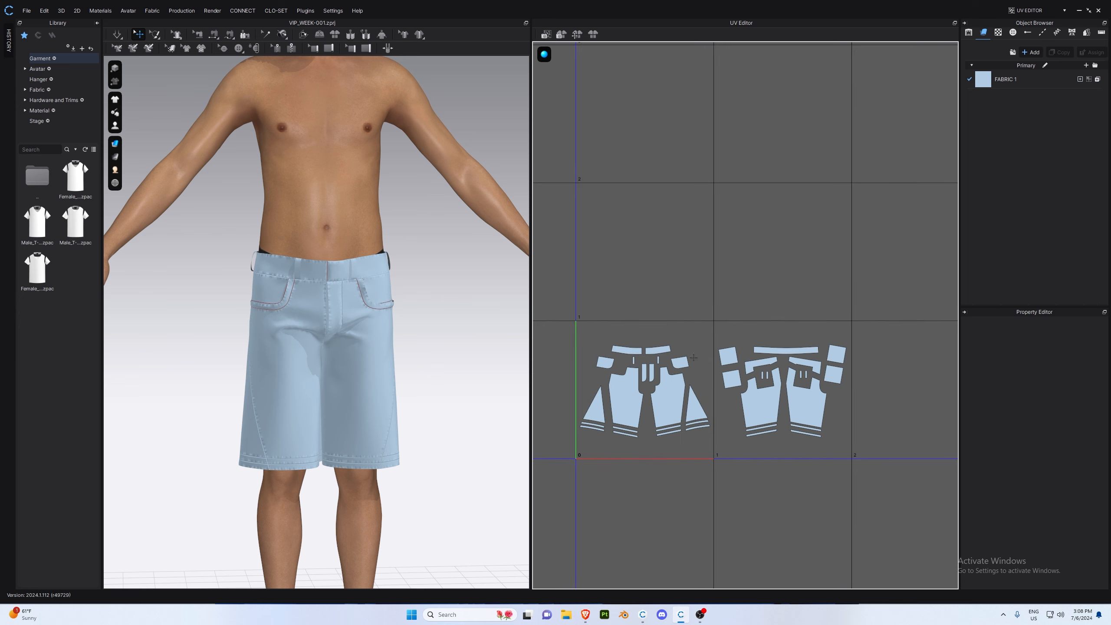
scroll(668, 377, up, 2)
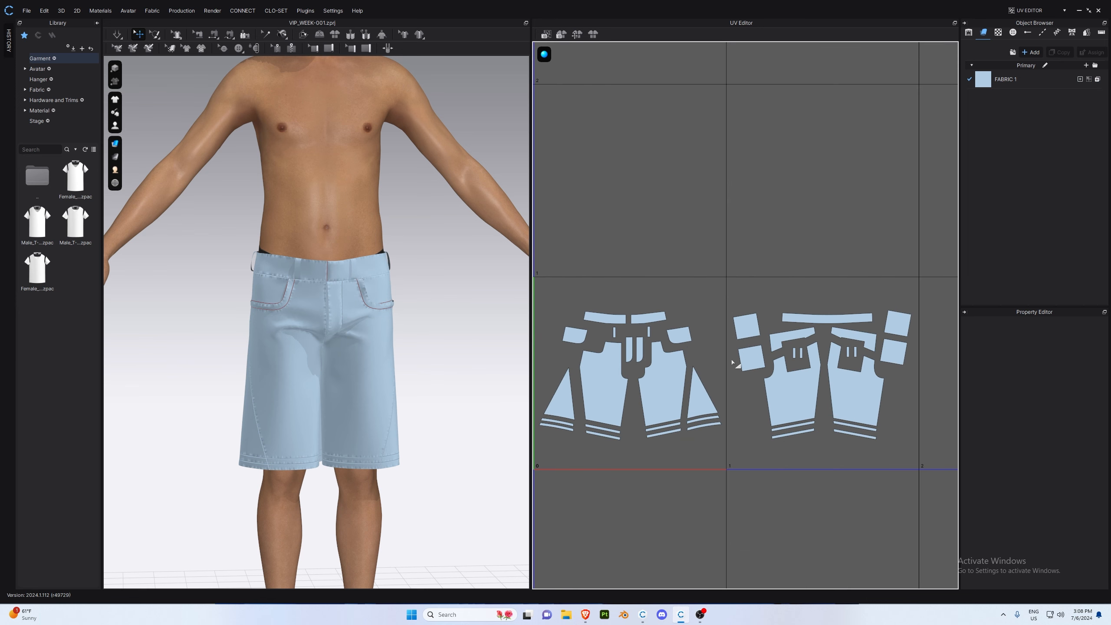
scroll(720, 397, down, 2)
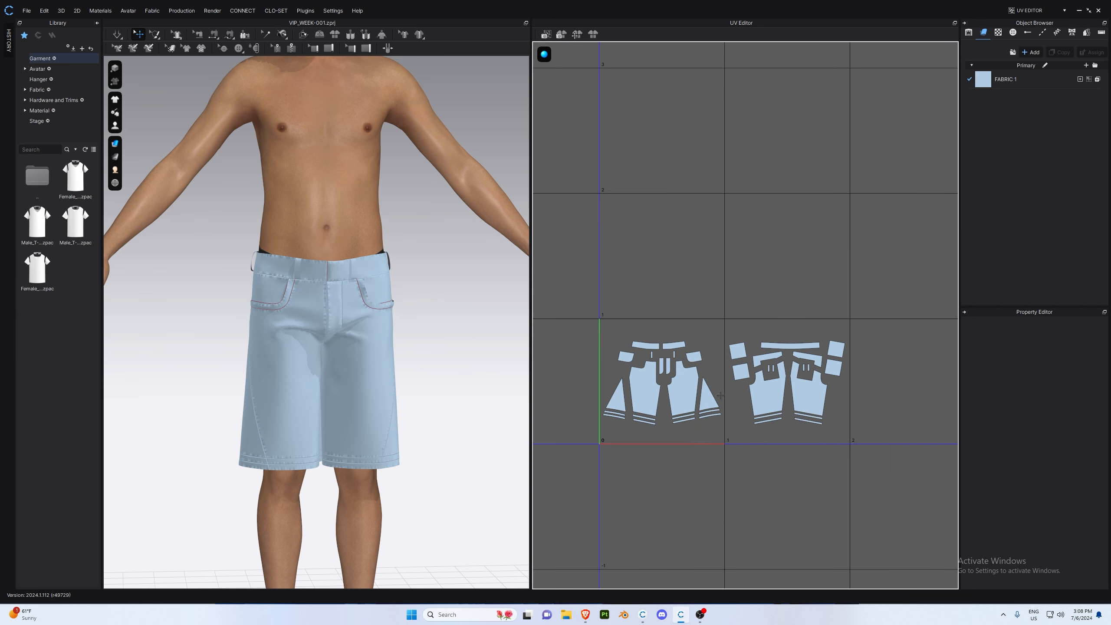
- Save the CLO project after checking the jorts from the side
right_drag(402, 324, 323, 323)
click(27, 10)
click(37, 39)
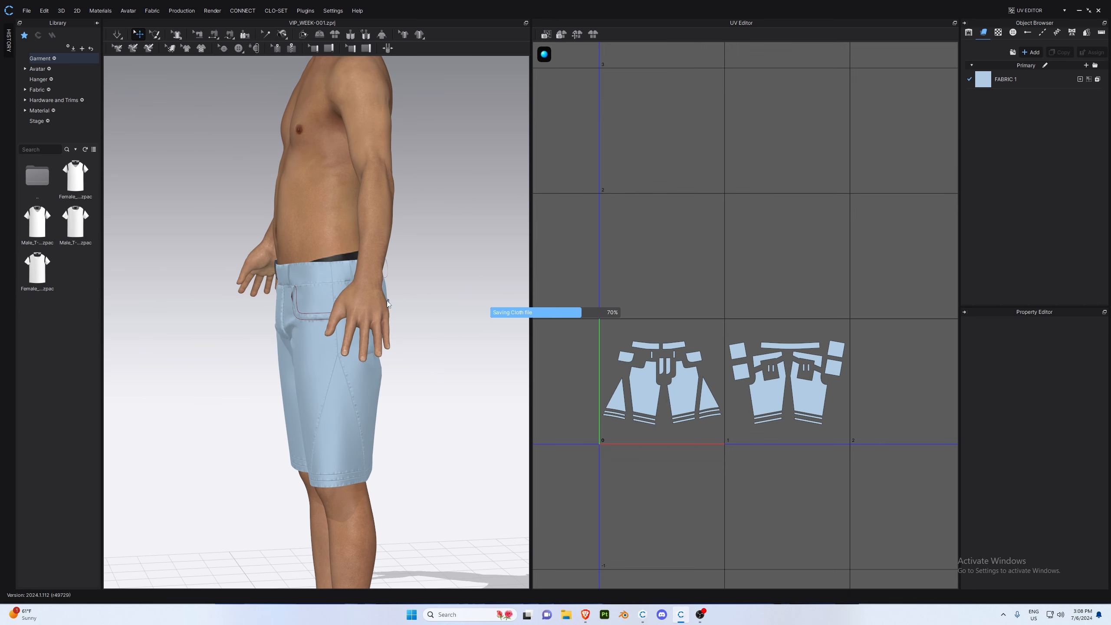
right_drag(217, 228, 341, 232)
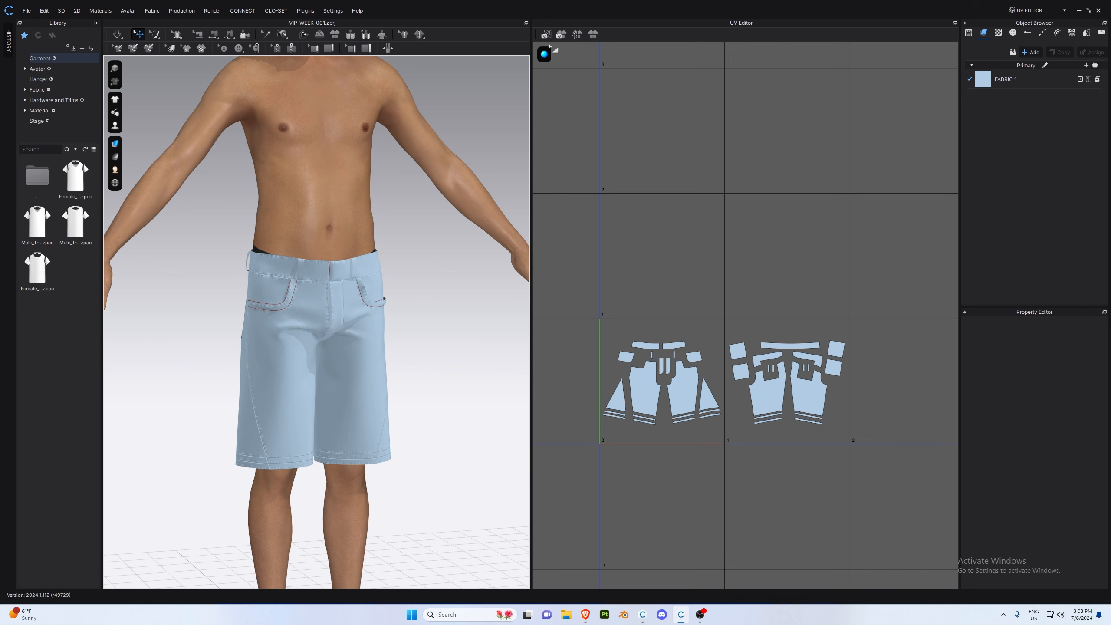
- Show the normal map on the UV pieces and examine the puckering along the front legs and waistband
click(572, 84)
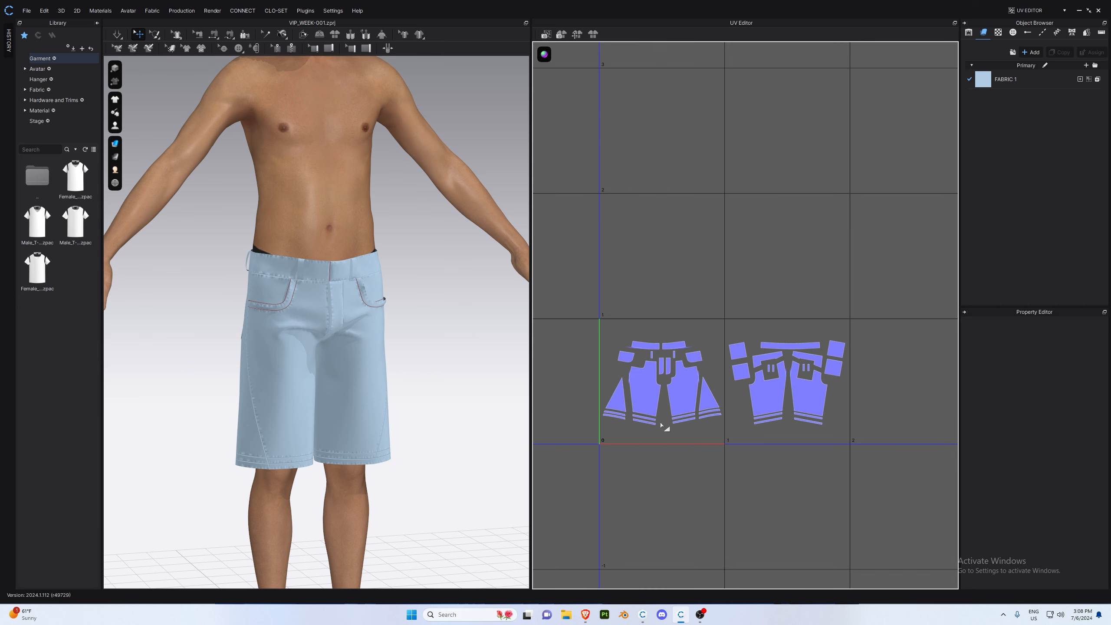
scroll(645, 402, up, 5)
scroll(719, 427, down, 2)
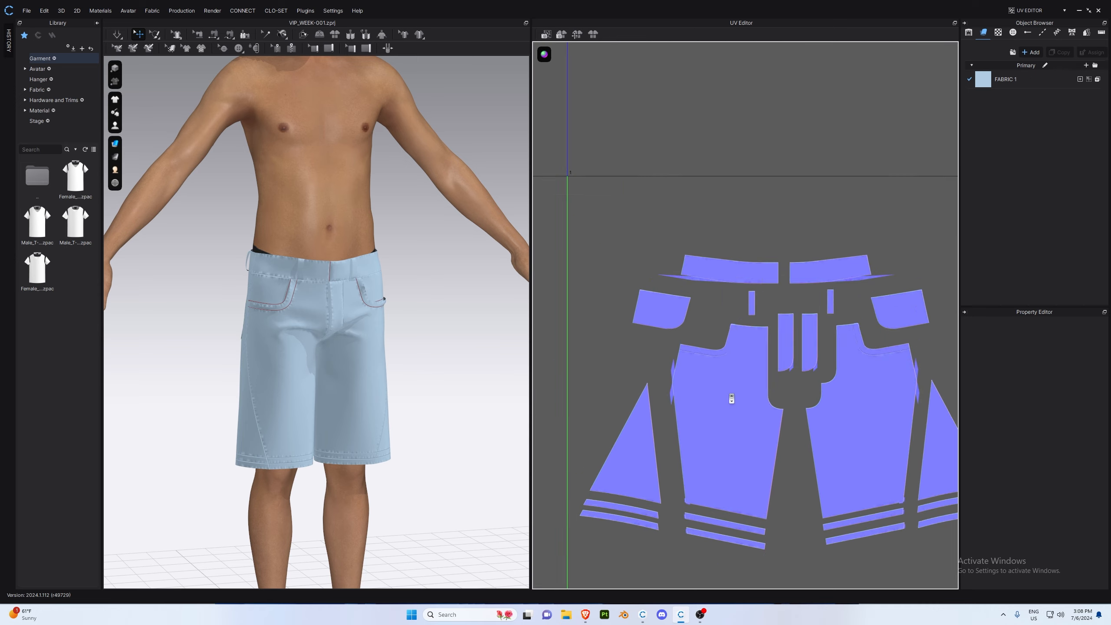
scroll(731, 399, up, 5)
scroll(693, 228, down, 2)
scroll(674, 144, down, 2)
middle_drag(682, 128, 742, 311)
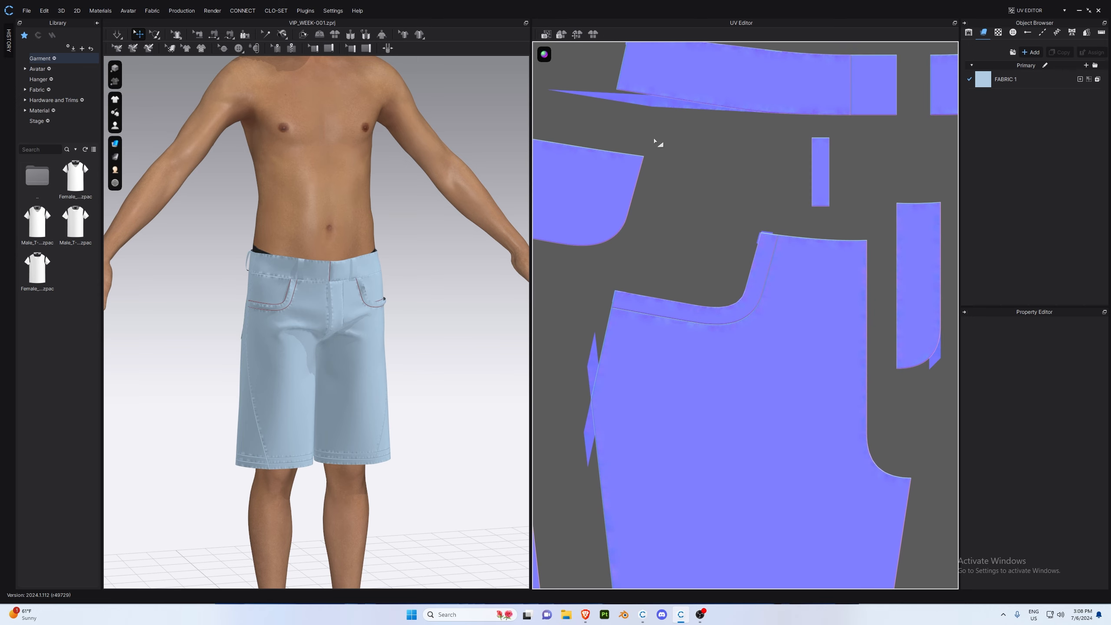
scroll(656, 139, down, 2)
middle_drag(666, 79, 641, 188)
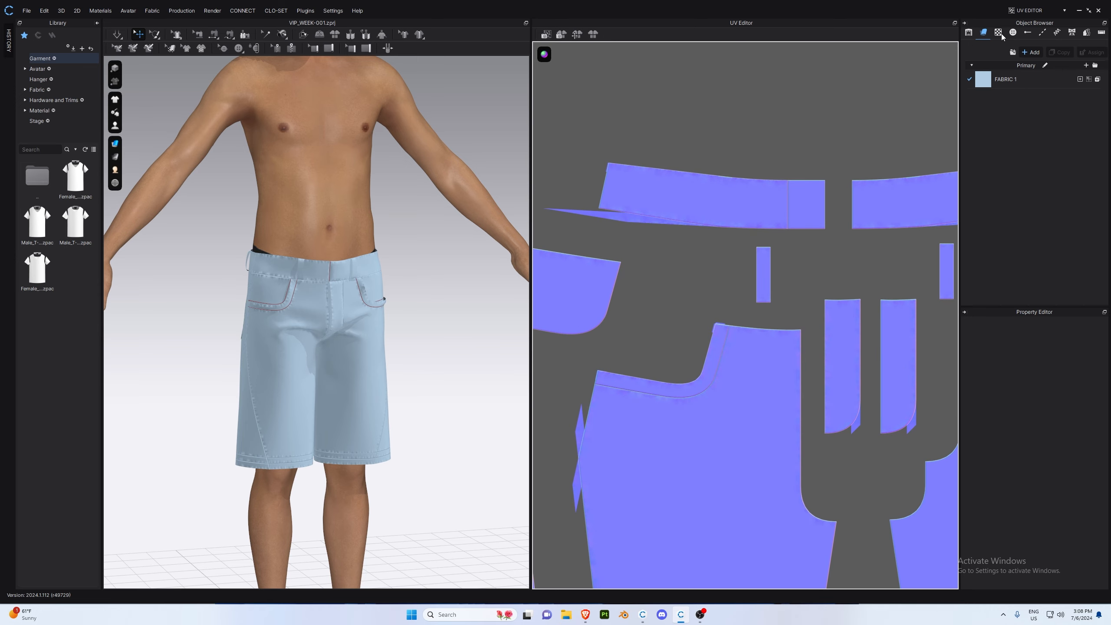
- Set the normal map intensity of the first Default Puckering preset to 25
click(1056, 33)
click(1013, 69)
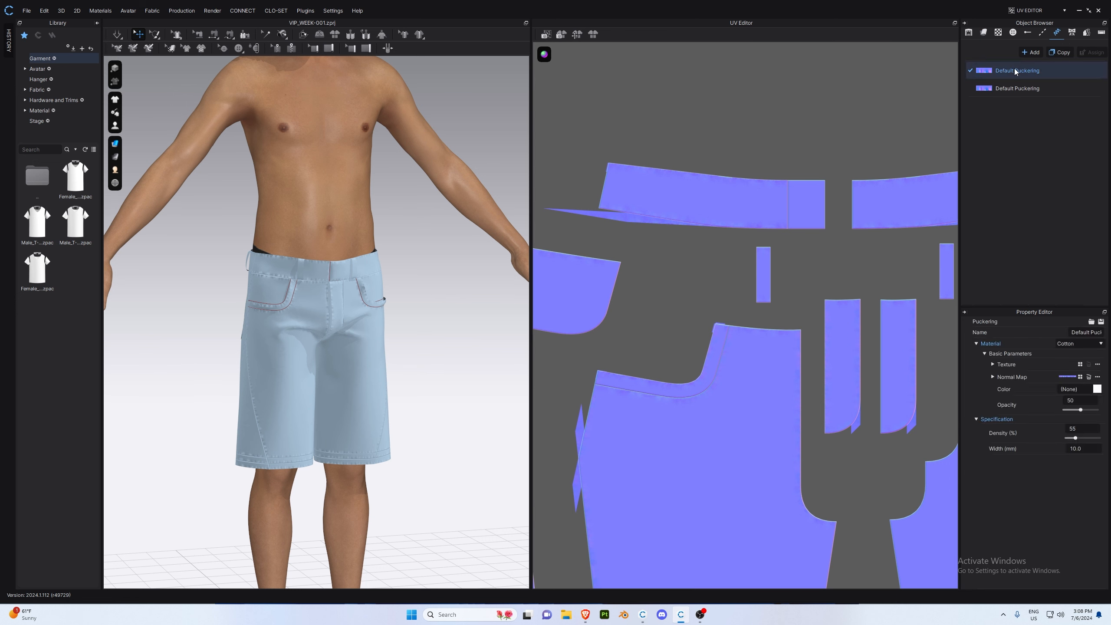
click(992, 376)
drag(1078, 397, 1081, 399)
double_click(1079, 388)
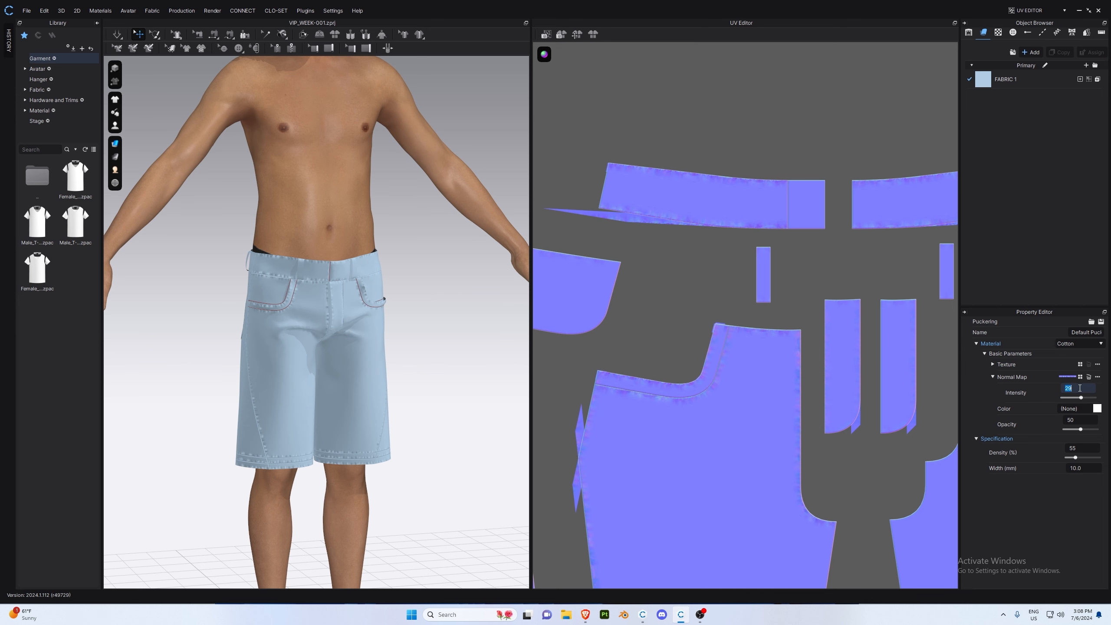
key(Return)
scroll(779, 262, down, 6)
middle_drag(782, 277, 728, 299)
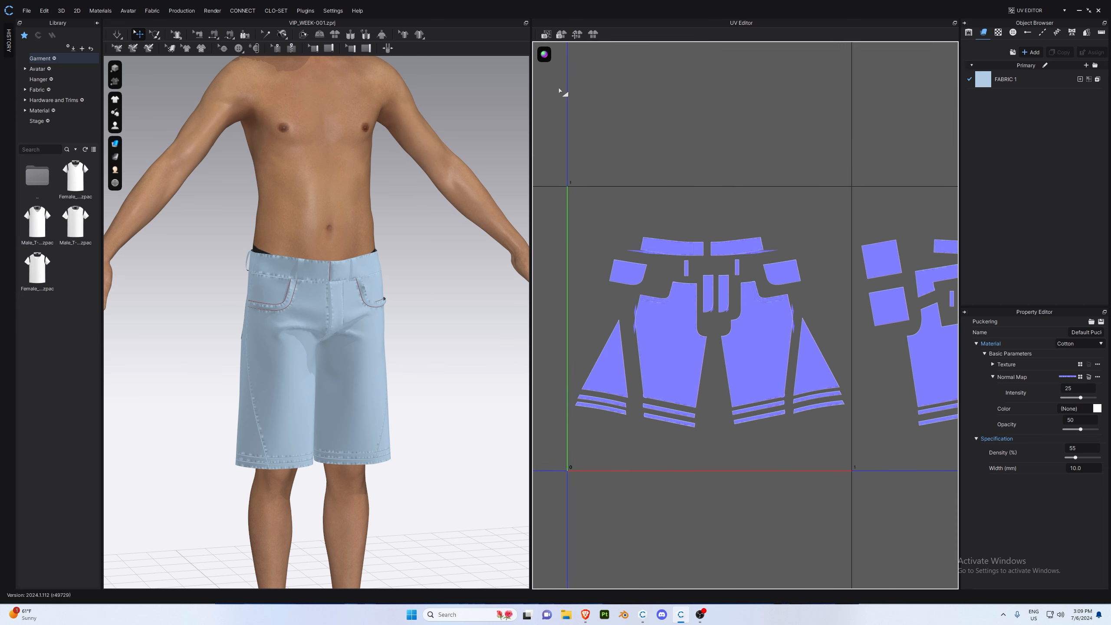
- Bake the normal map for all UV tiles at 4096 pixels, saving it as VIP_WEEK-001 PNG in the clo-exports folder
click(561, 35)
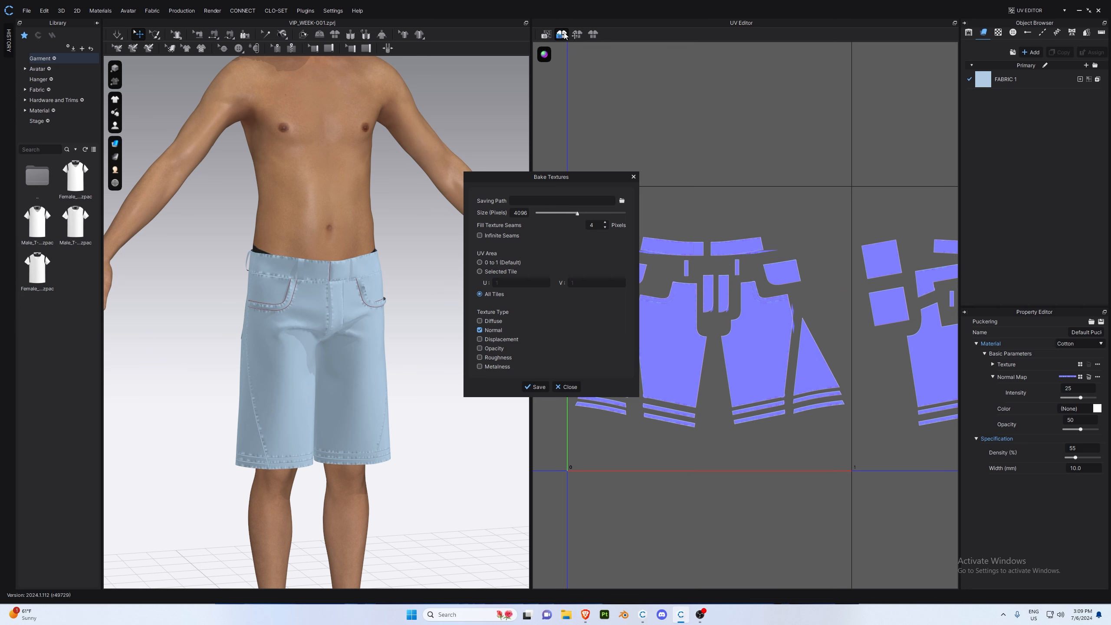
click(633, 177)
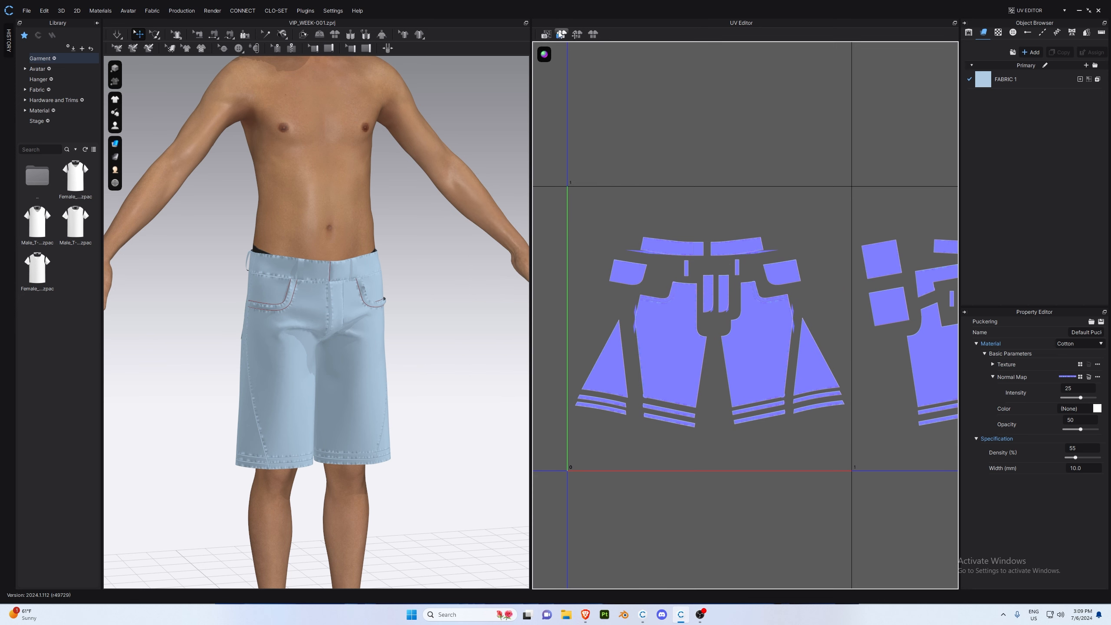
click(561, 36)
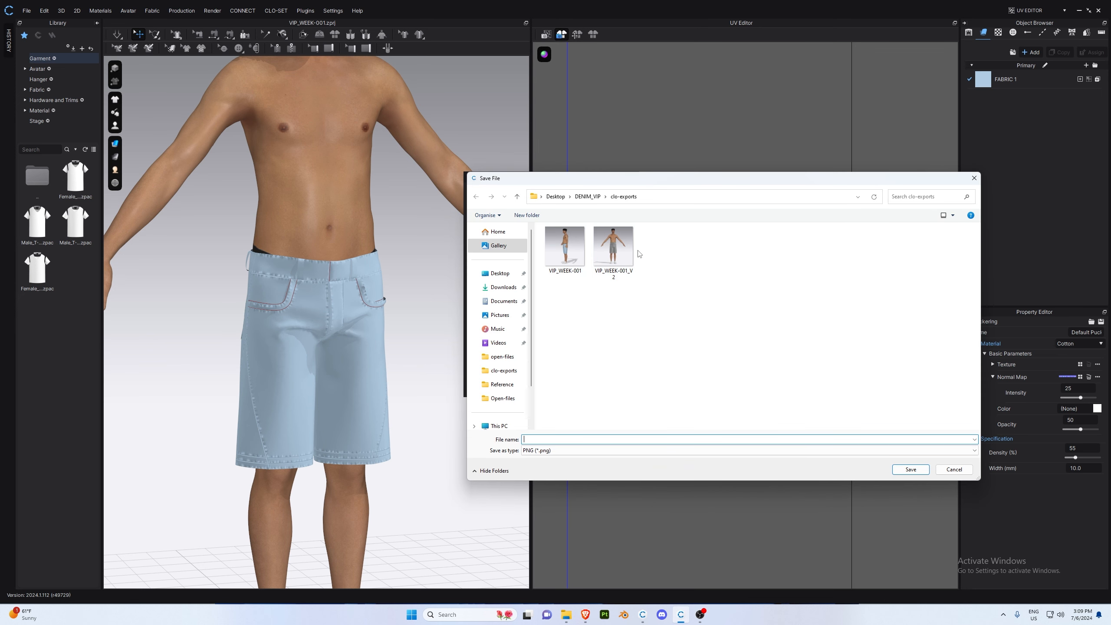
click(585, 251)
click(589, 440)
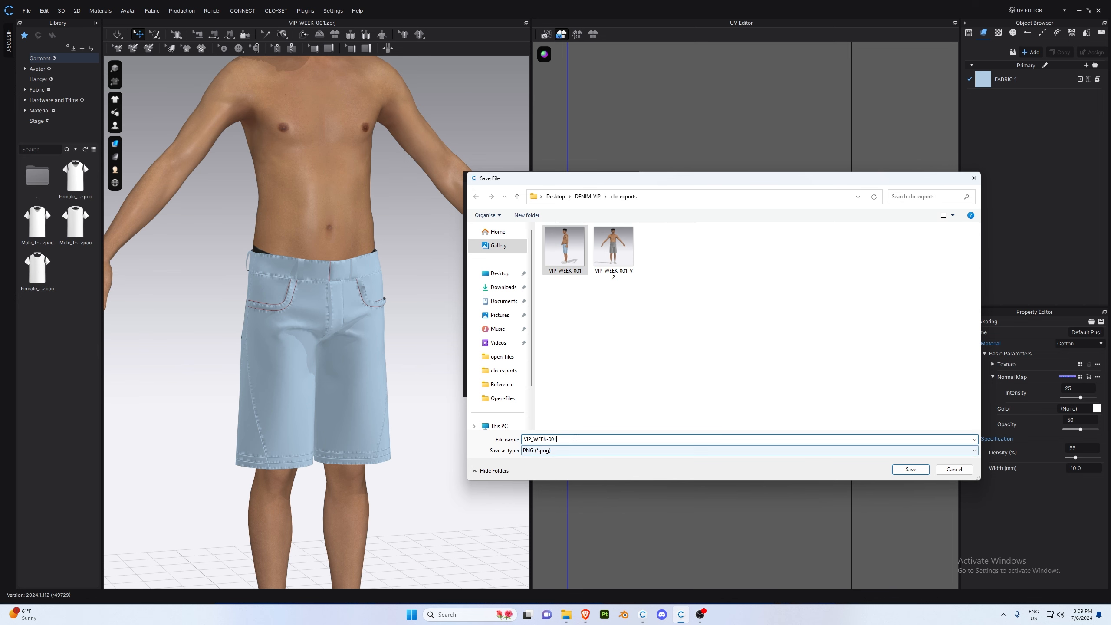
click(910, 469)
click(577, 310)
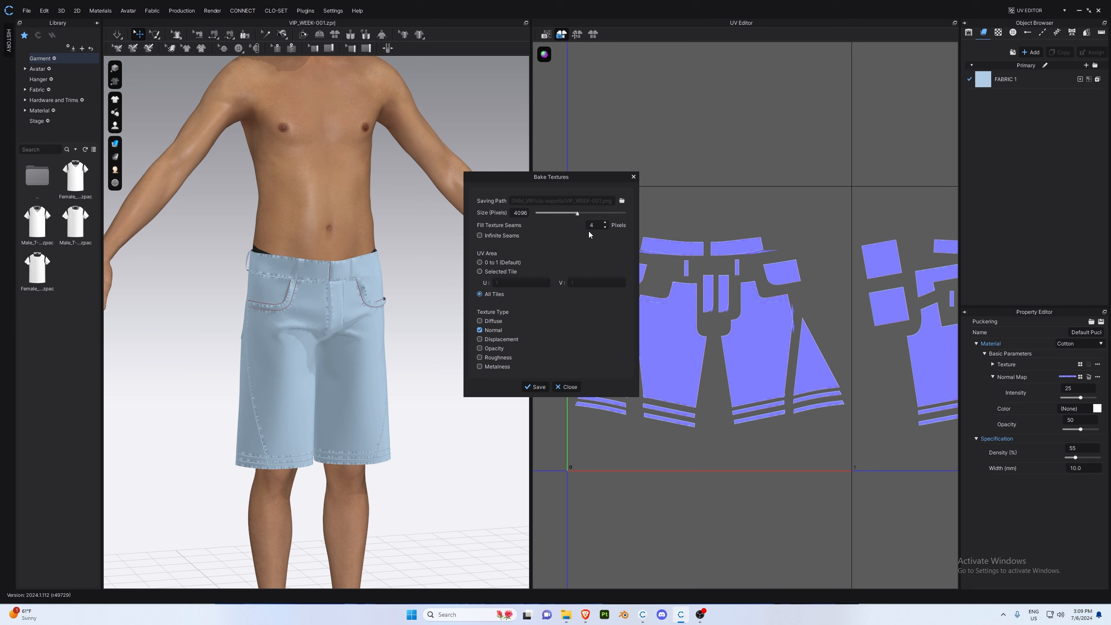
click(535, 386)
- Export the garment without the avatar as an unwelded, thick single-object OBJ named VIP_WEEK-001(thick) in the open-files folder
click(27, 11)
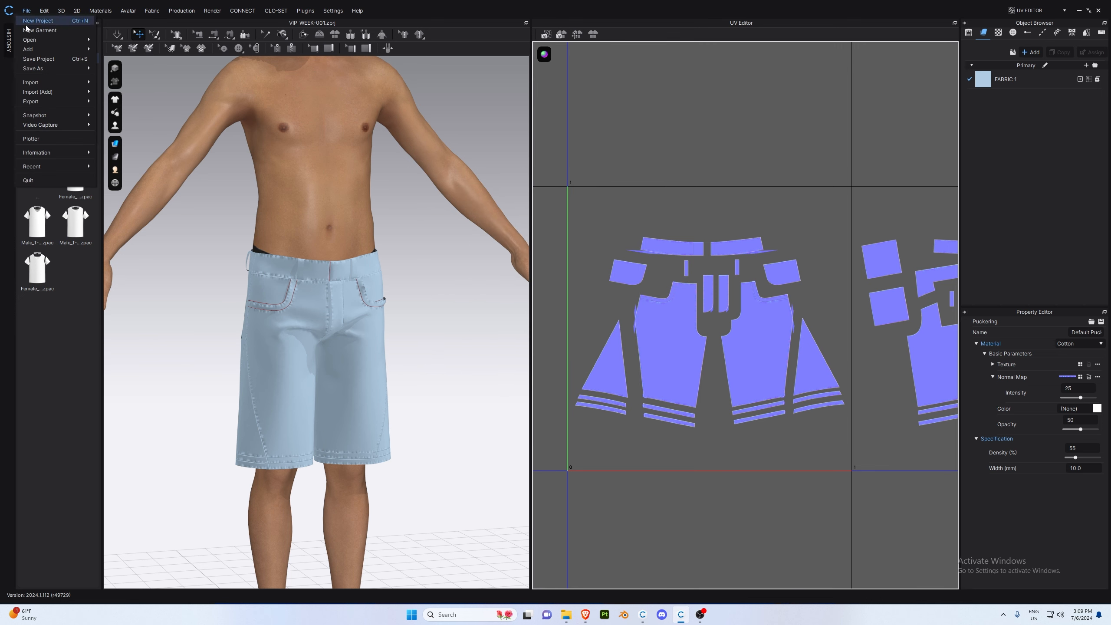
mouse_move(65, 102)
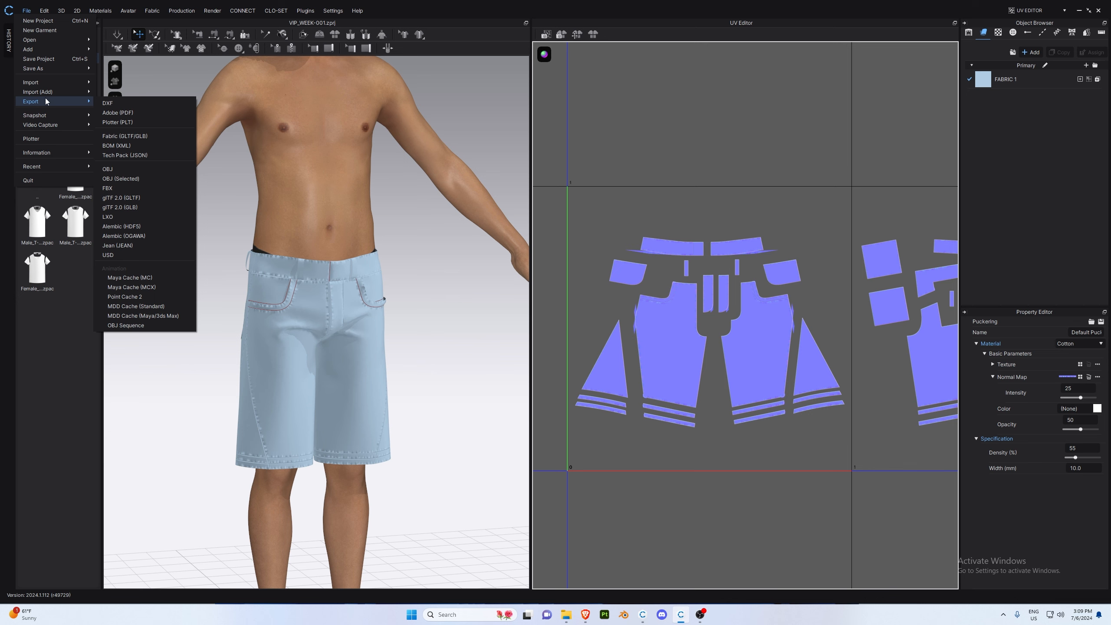
click(109, 169)
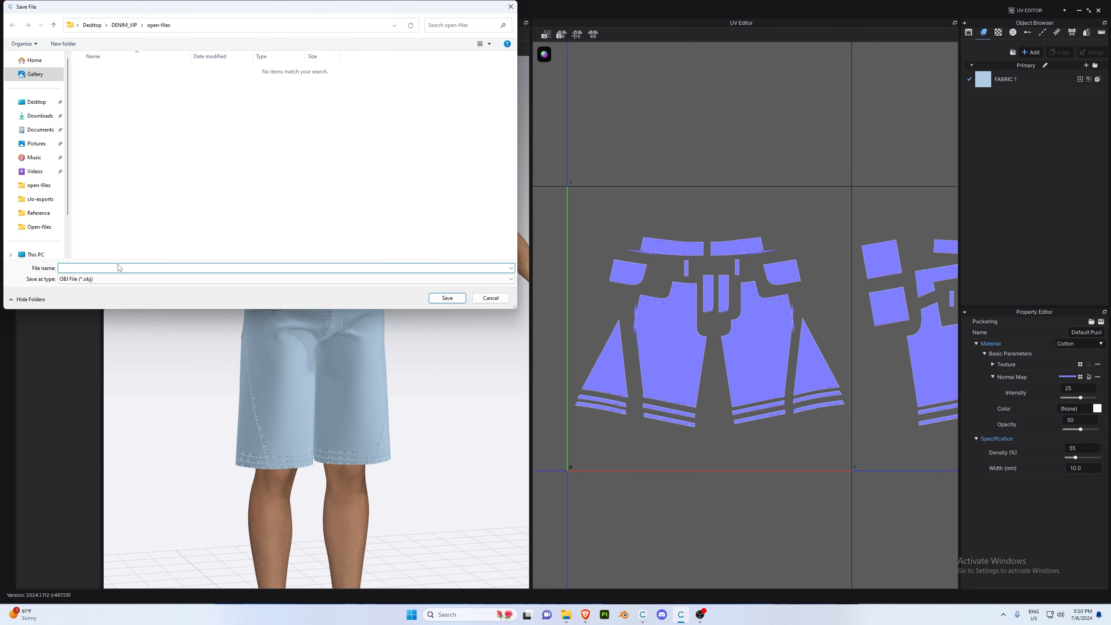
text(VIP)
key(Down)
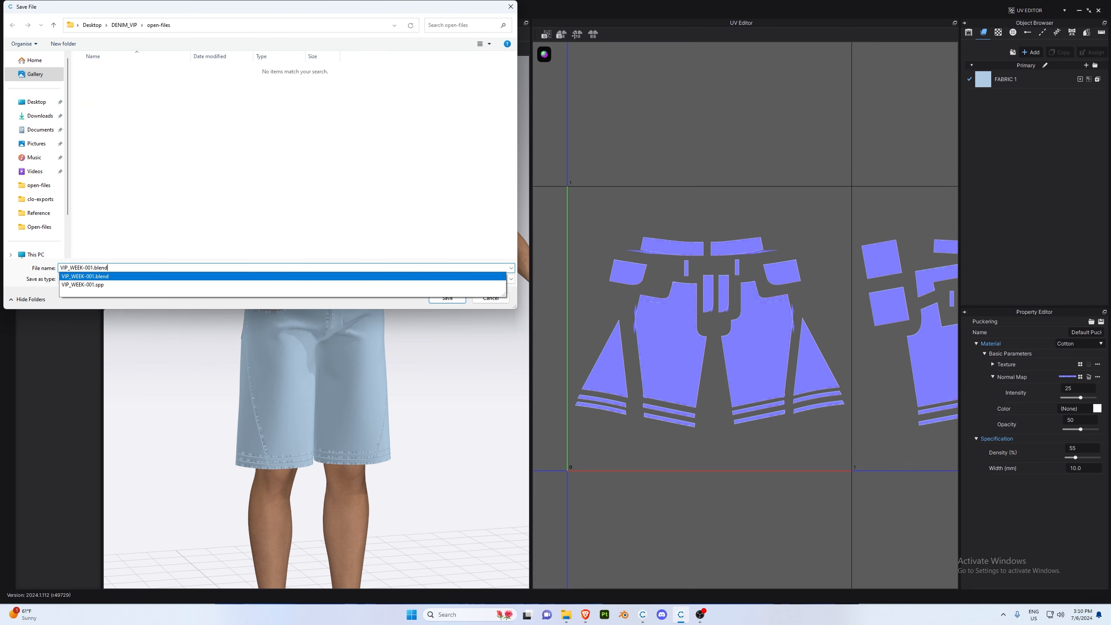
key(BackSpace)
key(BackSpace)
key(BackSpace)
key(BackSpace)
key(BackSpace)
key(BackSpace)
text((thick)
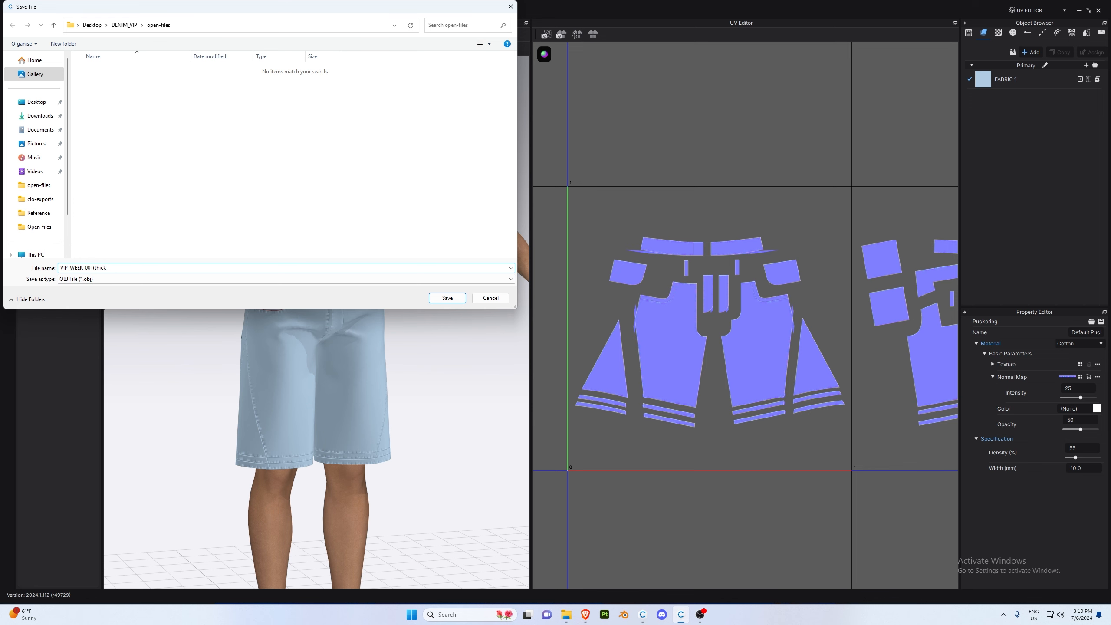
click(446, 297)
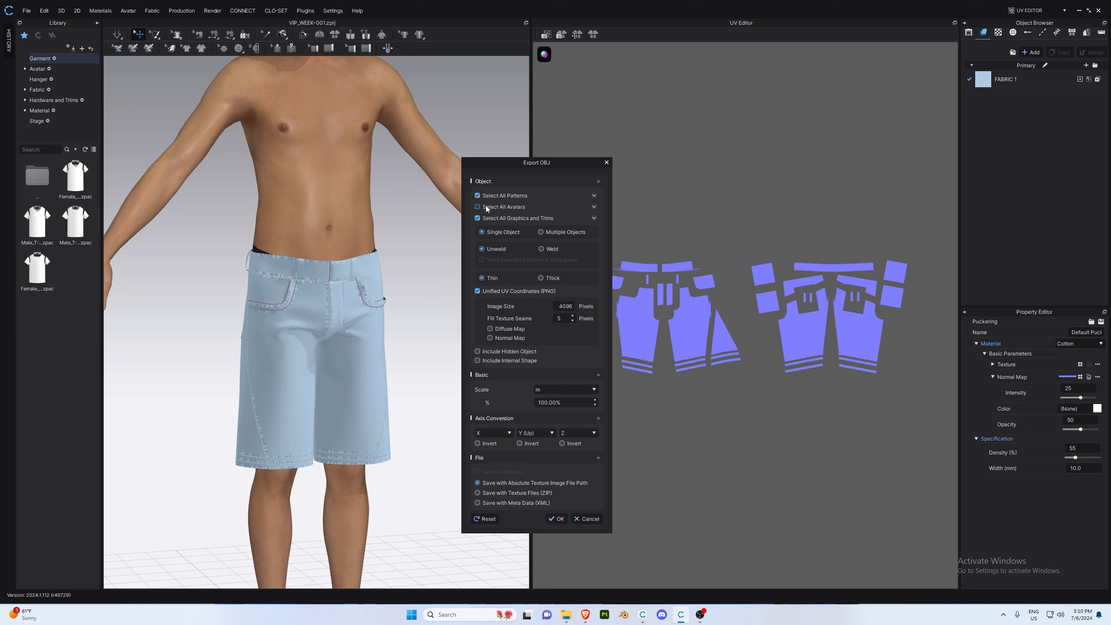
click(545, 278)
click(556, 518)
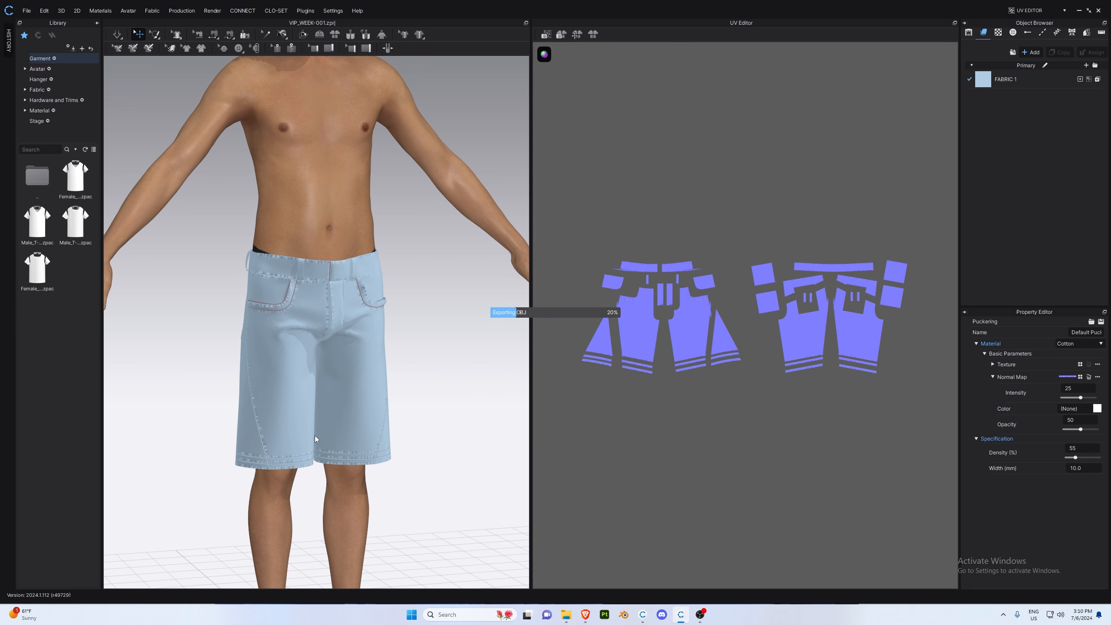
- Export the garment as a welded, thin OBJ named VIP_WEEK-001(thin) in open-files and save the project
click(26, 11)
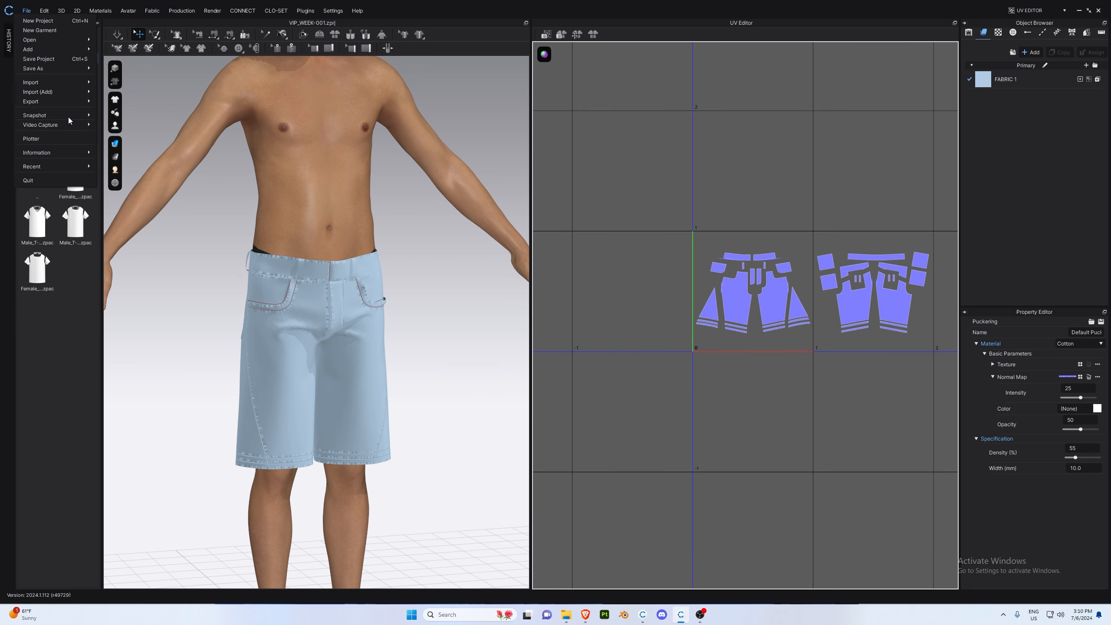
mouse_move(57, 101)
click(107, 168)
click(113, 69)
click(106, 270)
key(Return)
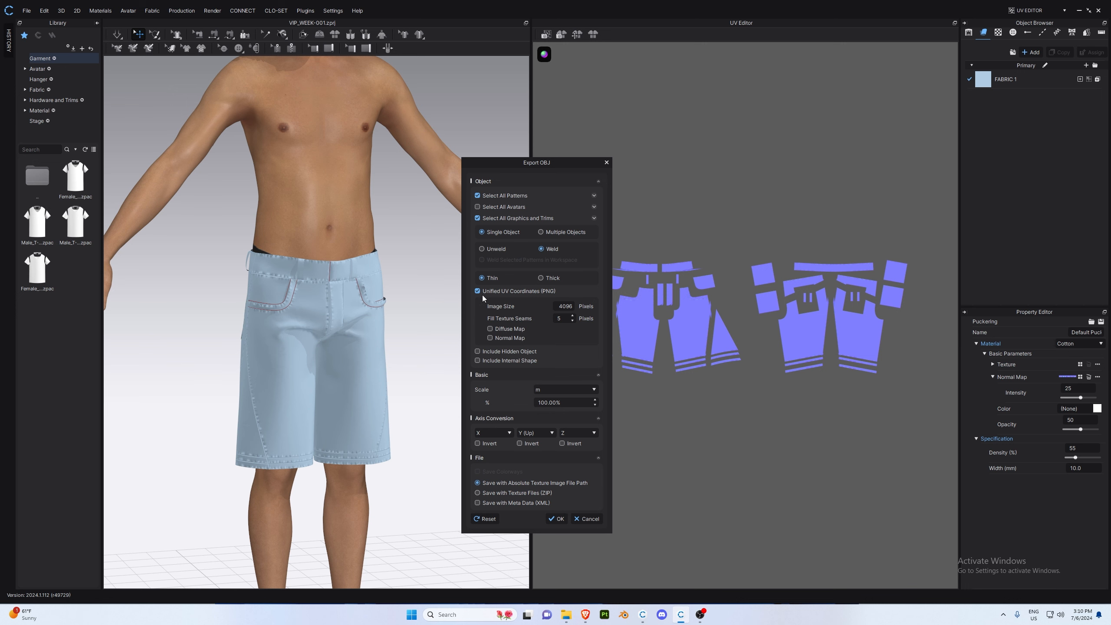
click(556, 518)
click(26, 11)
click(52, 59)
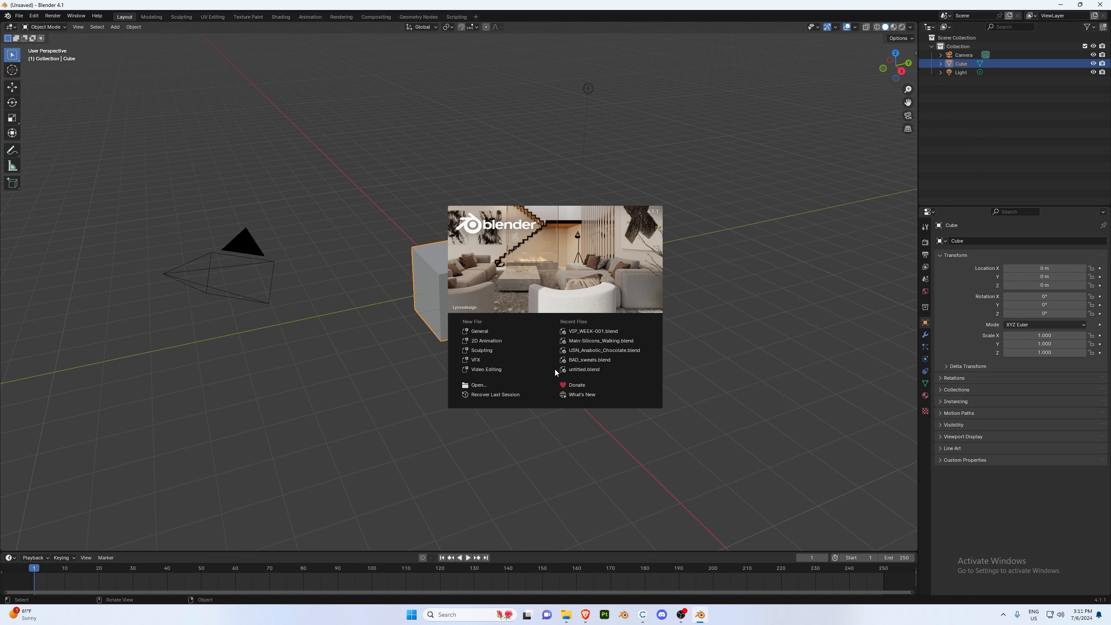
- Switch to Blender and delete all default objects from the new scene
click(759, 269)
key(a)
key(x)
click(759, 269)
key(KP_1)
key(shift+a)
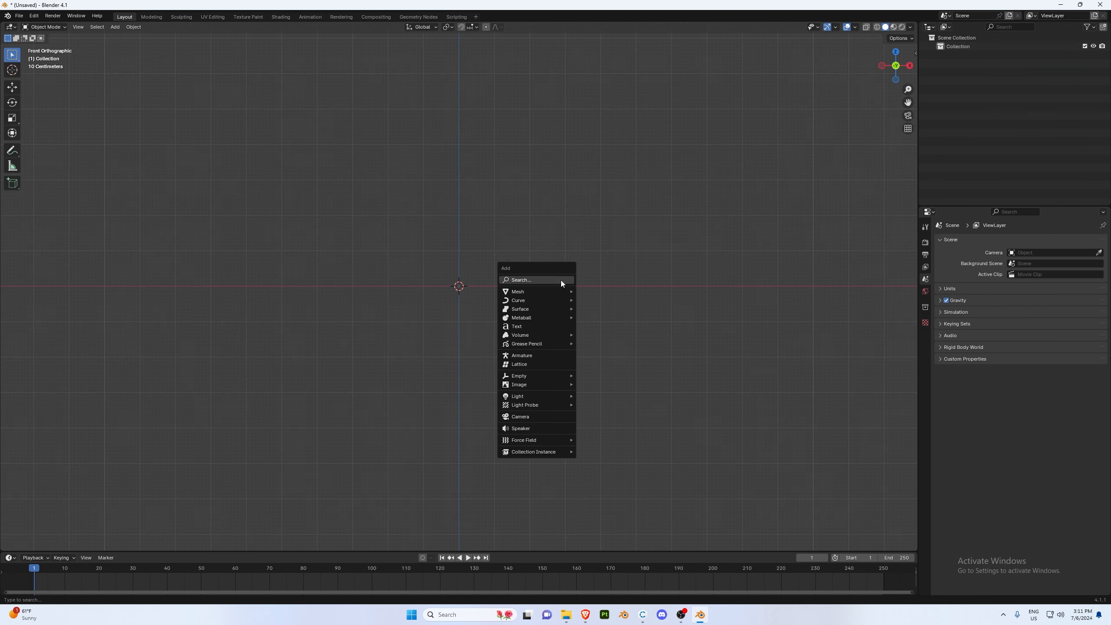
- Import VIP_WEEK-001(thin).obj from the open-files folder into the empty scene
click(19, 14)
mouse_move(65, 139)
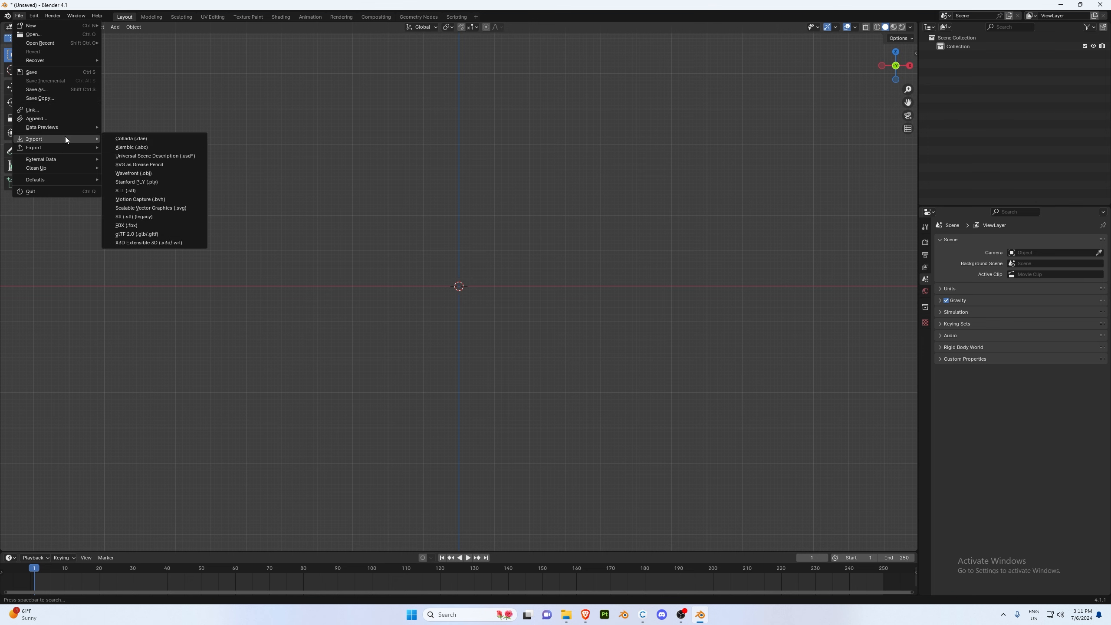
click(176, 173)
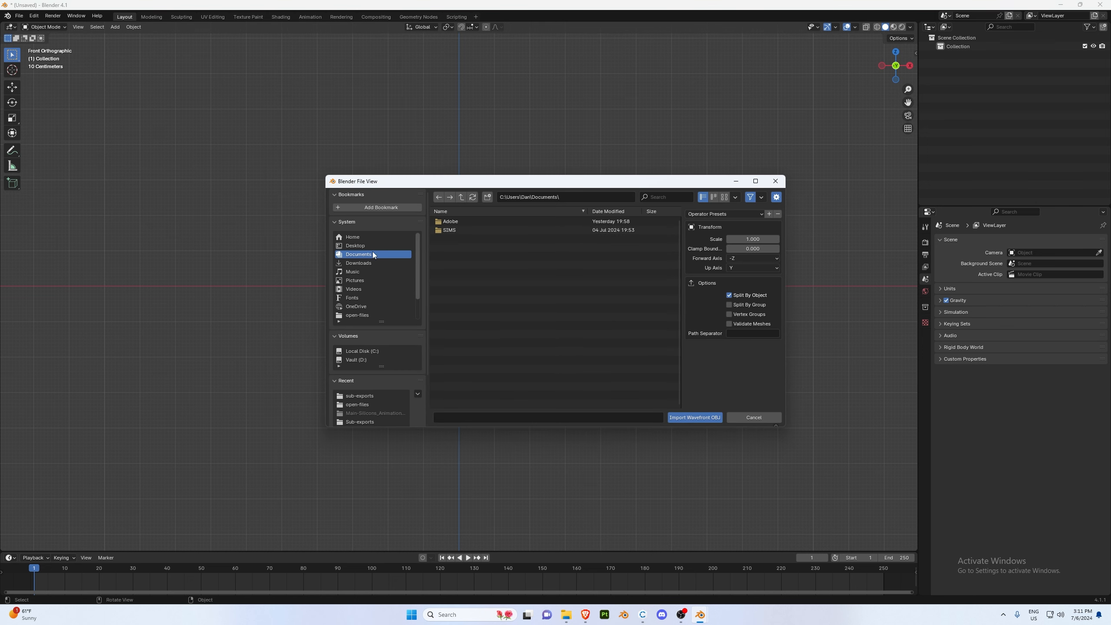
click(470, 228)
click(506, 246)
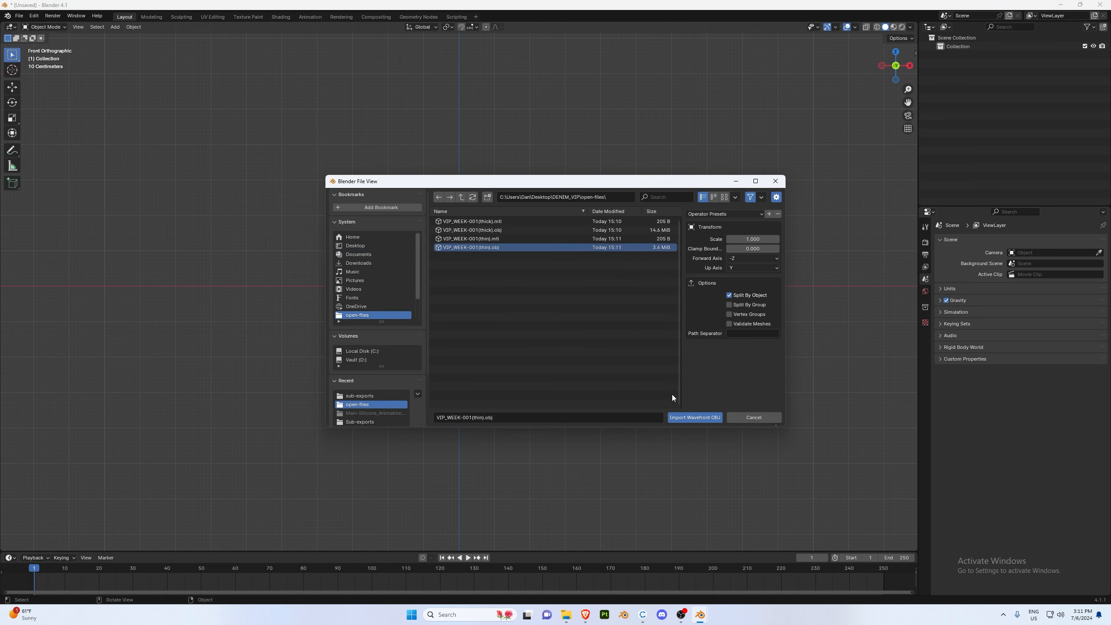
click(682, 418)
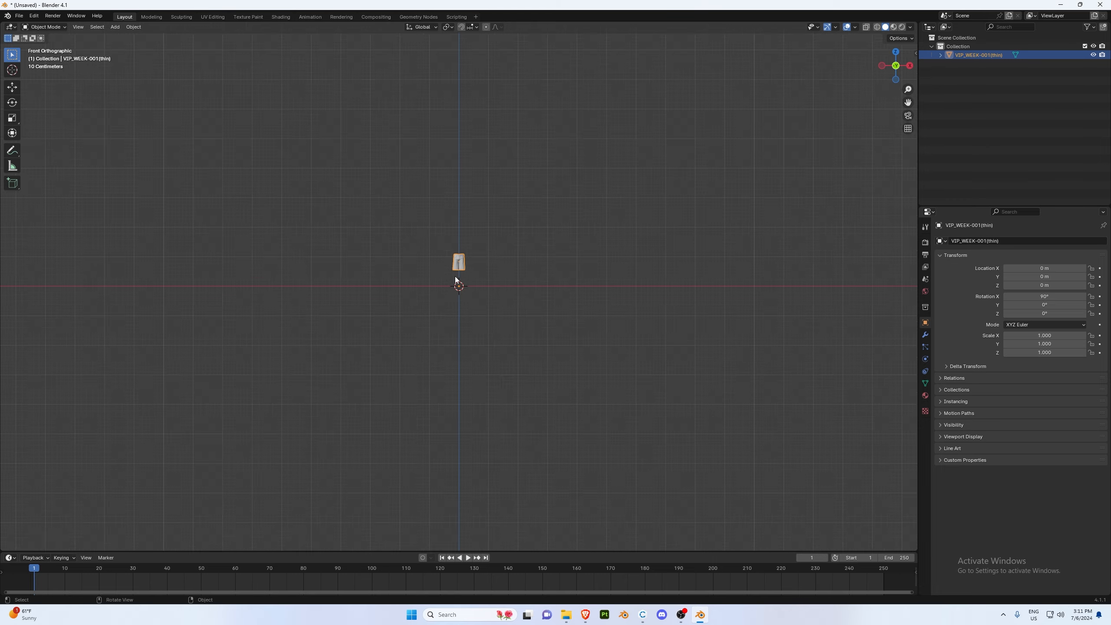
key(KP_Decimal)
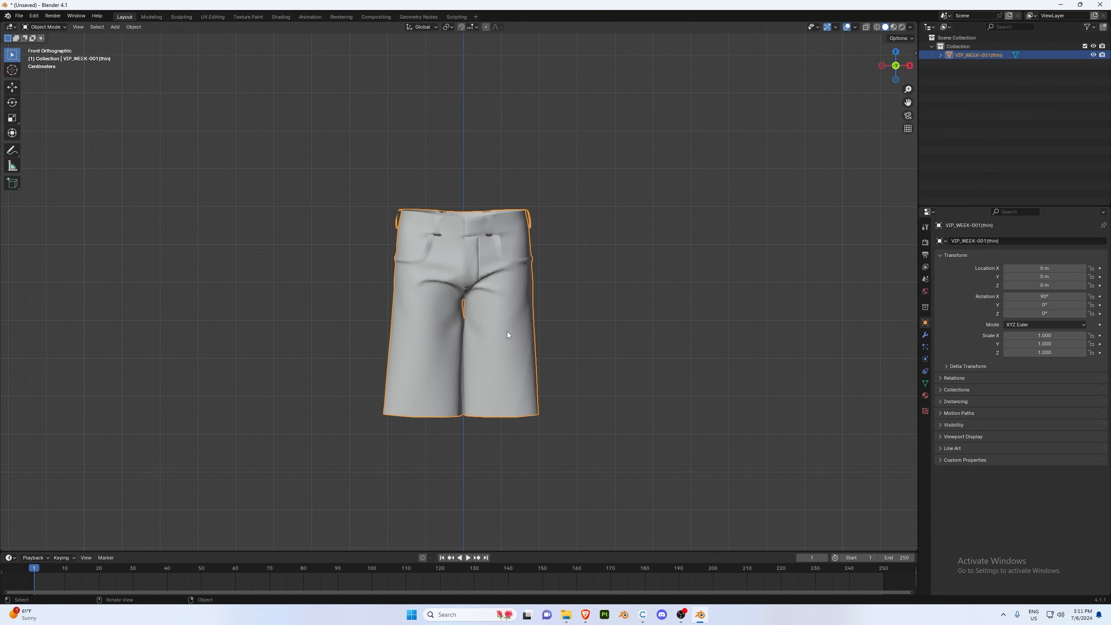
- Rename the imported shorts' material to VIP_WEEK-001_FABRIC
click(925, 396)
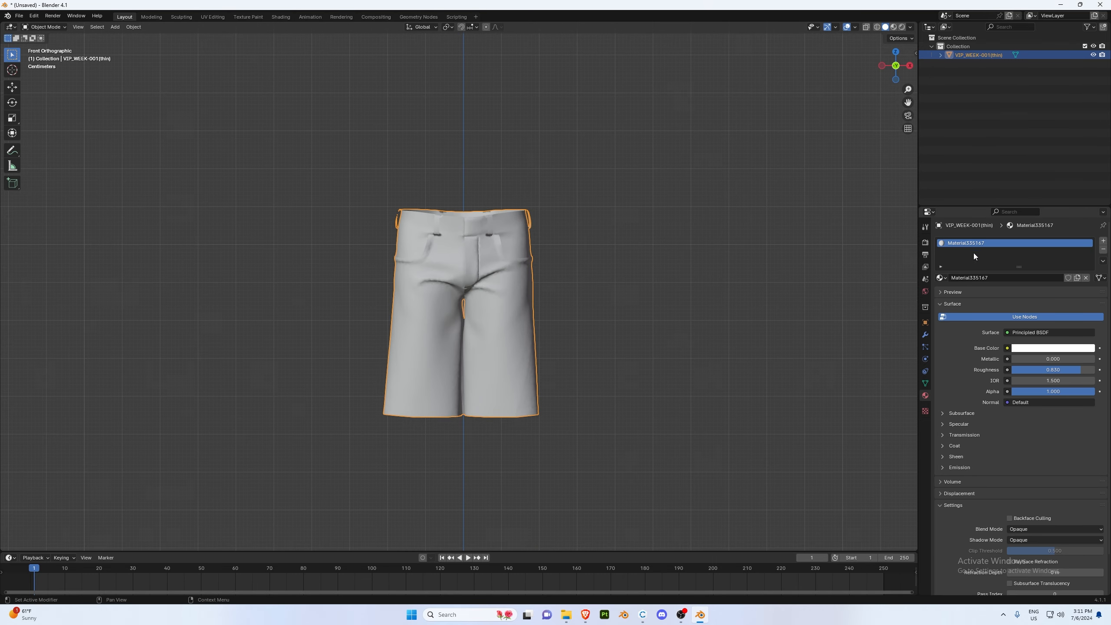
click(1006, 277)
key(ctrl+a)
text(VIP_WEEK-001_FABRIC)
key(Return)
- Export the shorts as a Wavefront OBJ named VIP_WEEK-001(thin)_Blender-export in the open-files folder
click(19, 16)
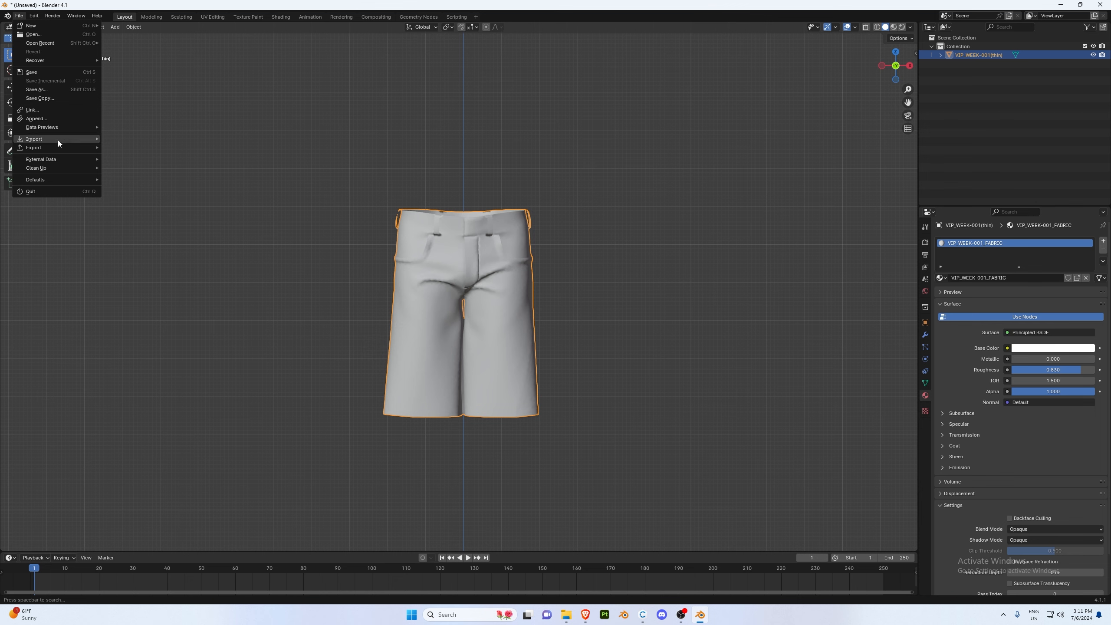
mouse_move(73, 146)
click(133, 190)
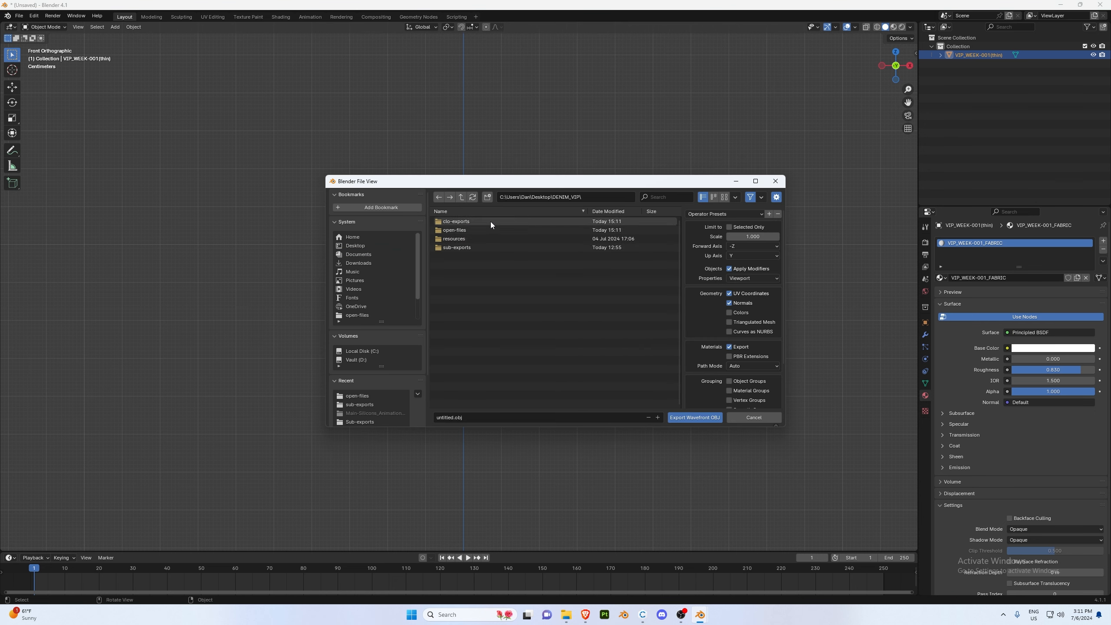
click(476, 228)
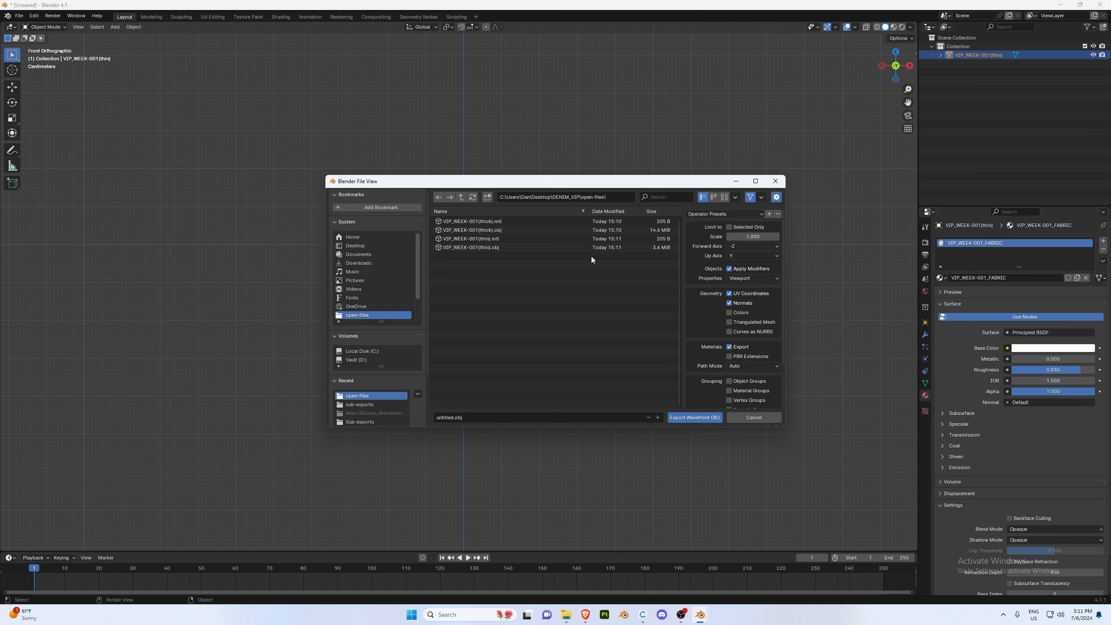
click(468, 247)
click(485, 418)
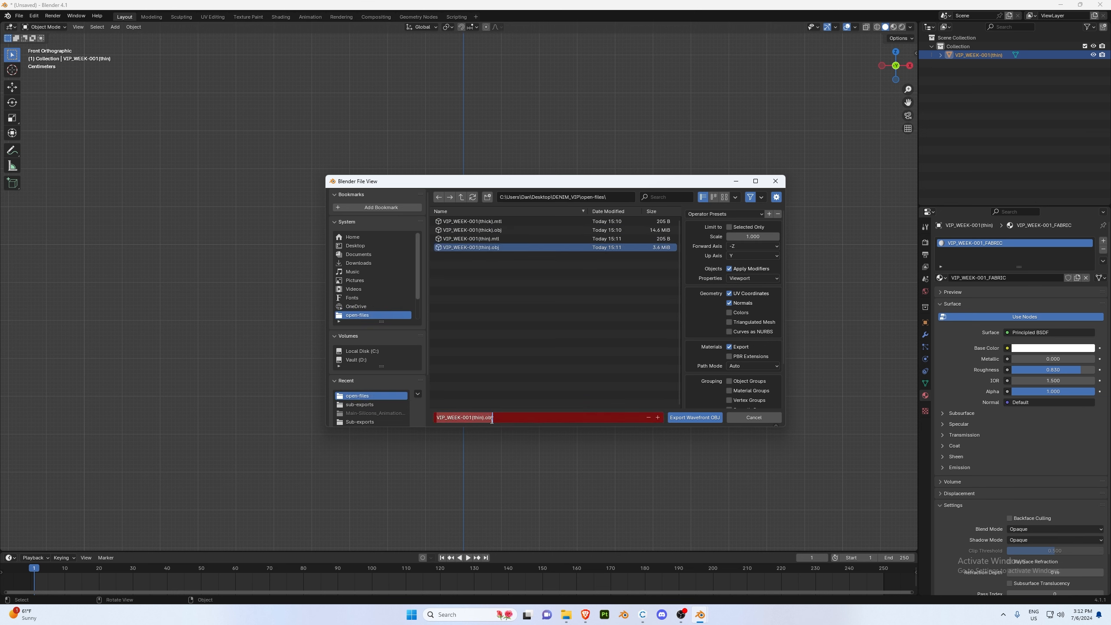
key(BackSpace)
key(BackSpace)
key(BackSpace)
key(BackSpace)
text(_)
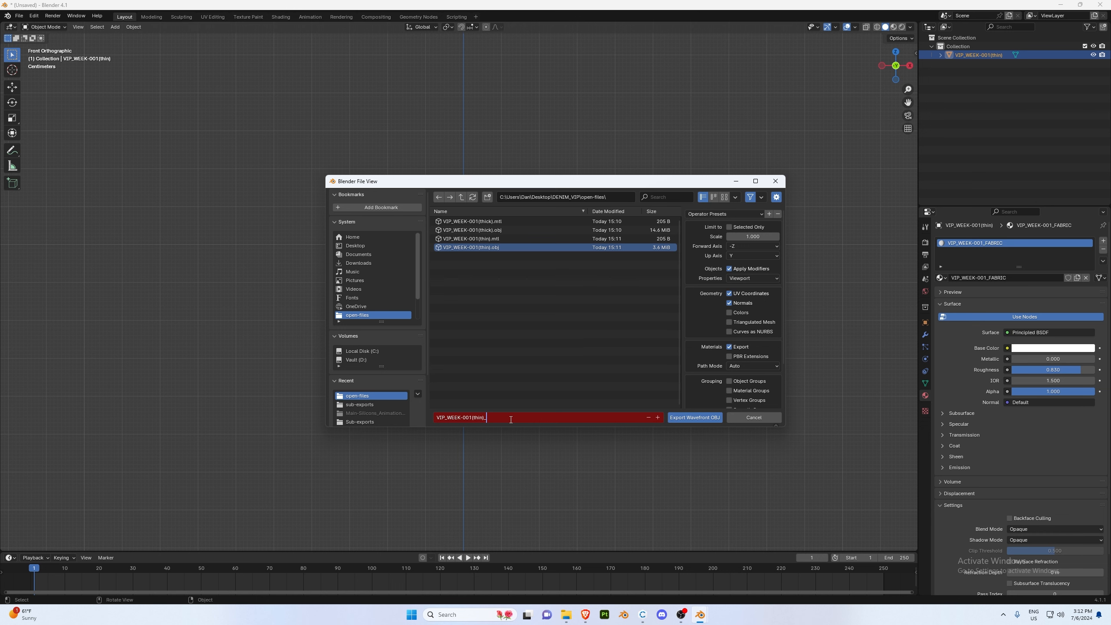
text(Blender-export)
key(Return)
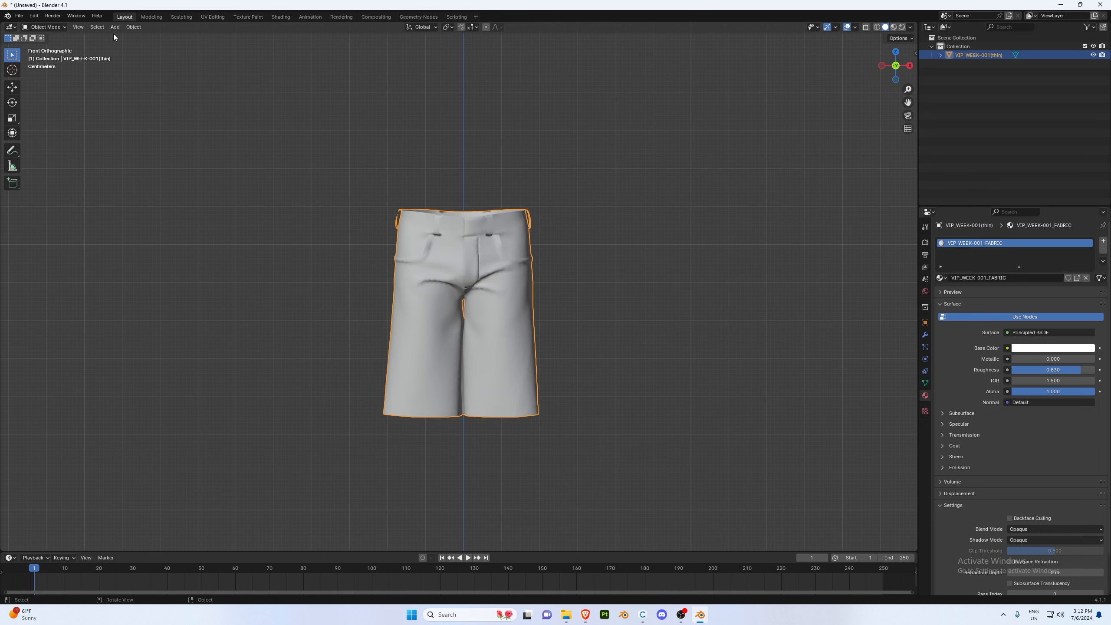
- Save the scene over VIP_WEEK-001.blend in open-files and close Blender
click(19, 16)
click(37, 89)
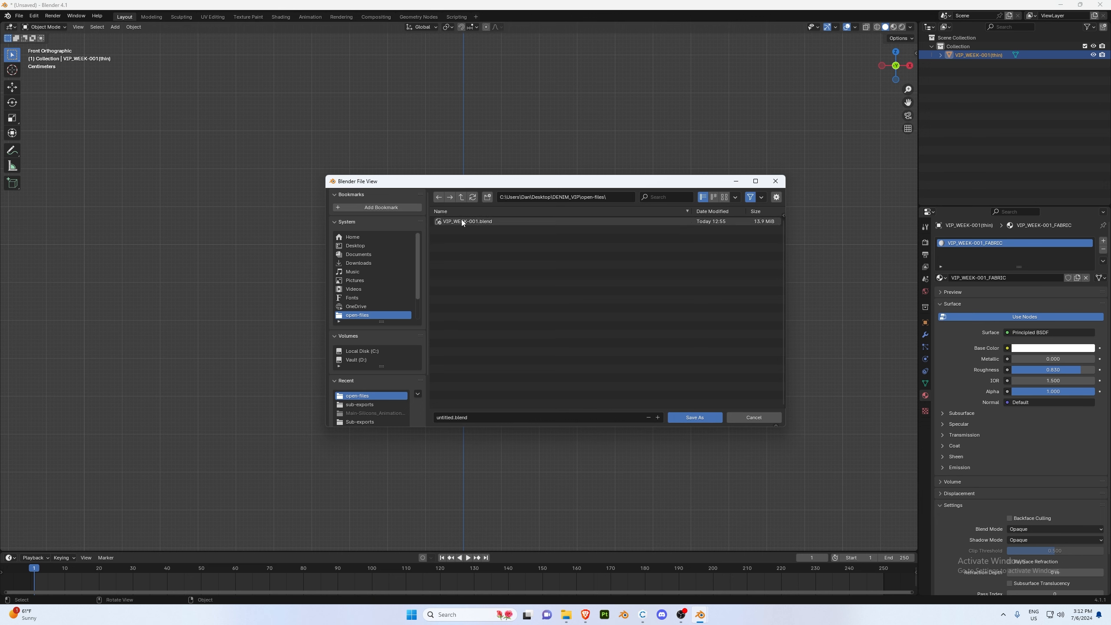
click(462, 222)
click(687, 418)
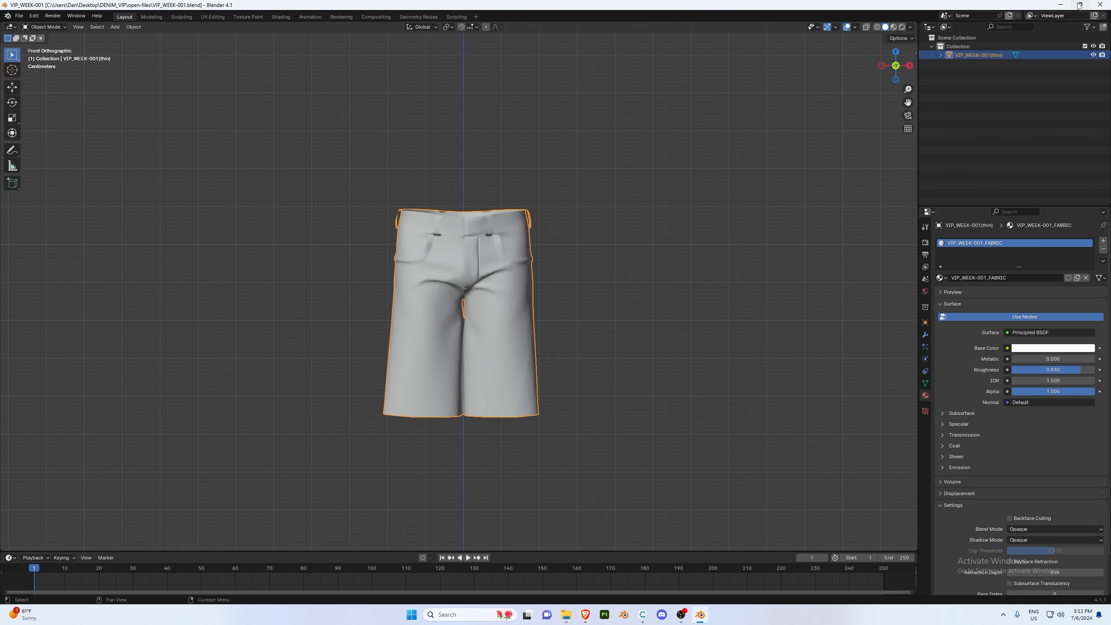
click(1100, 5)
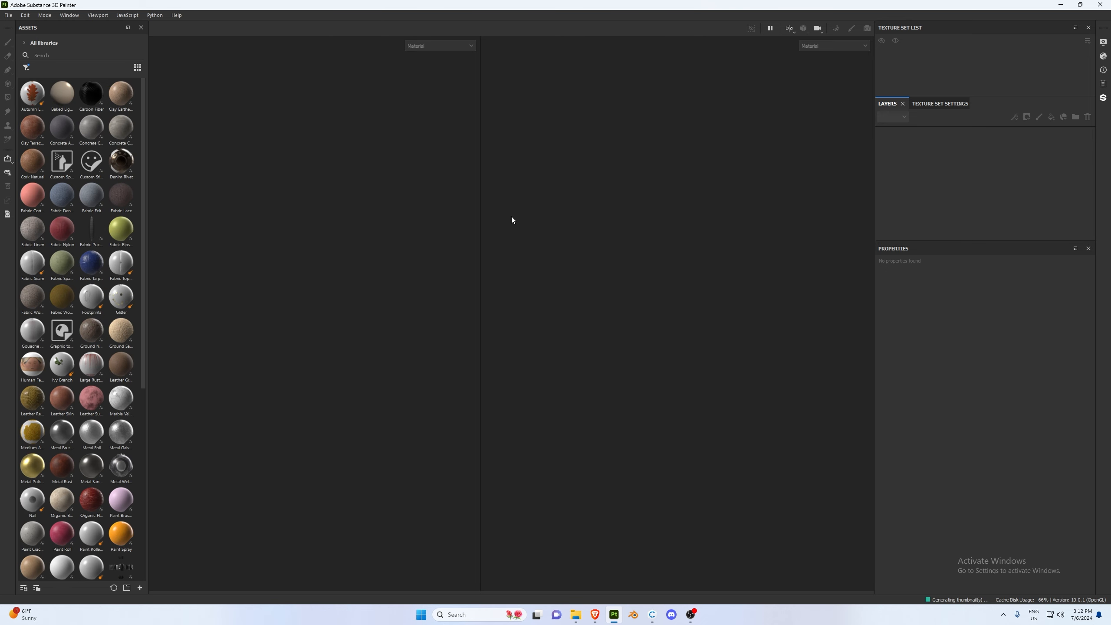